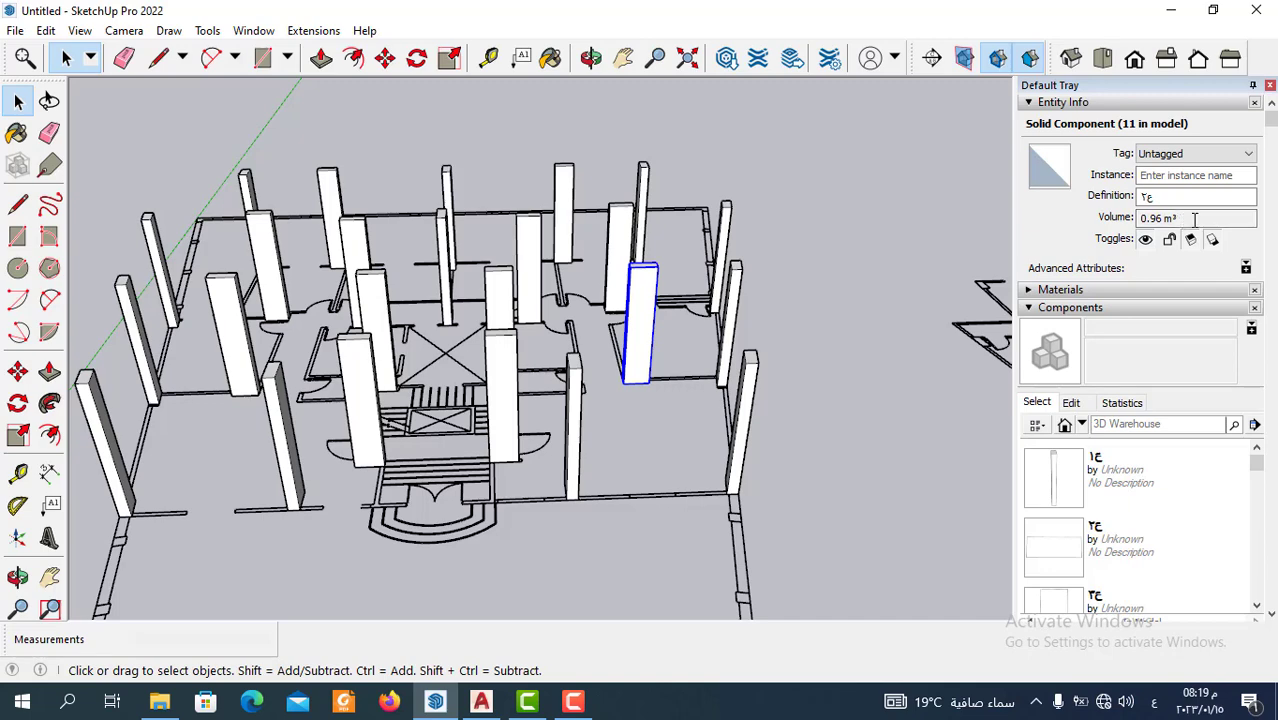
Deselect the columns, zoom out, and orbit to a top-down view of the floor plan.
{"action": "left_click", "coordinate": [873, 328]}
{"action": "scroll", "coordinate": [812, 350], "scroll_direction": "down", "scroll_amount": 3}
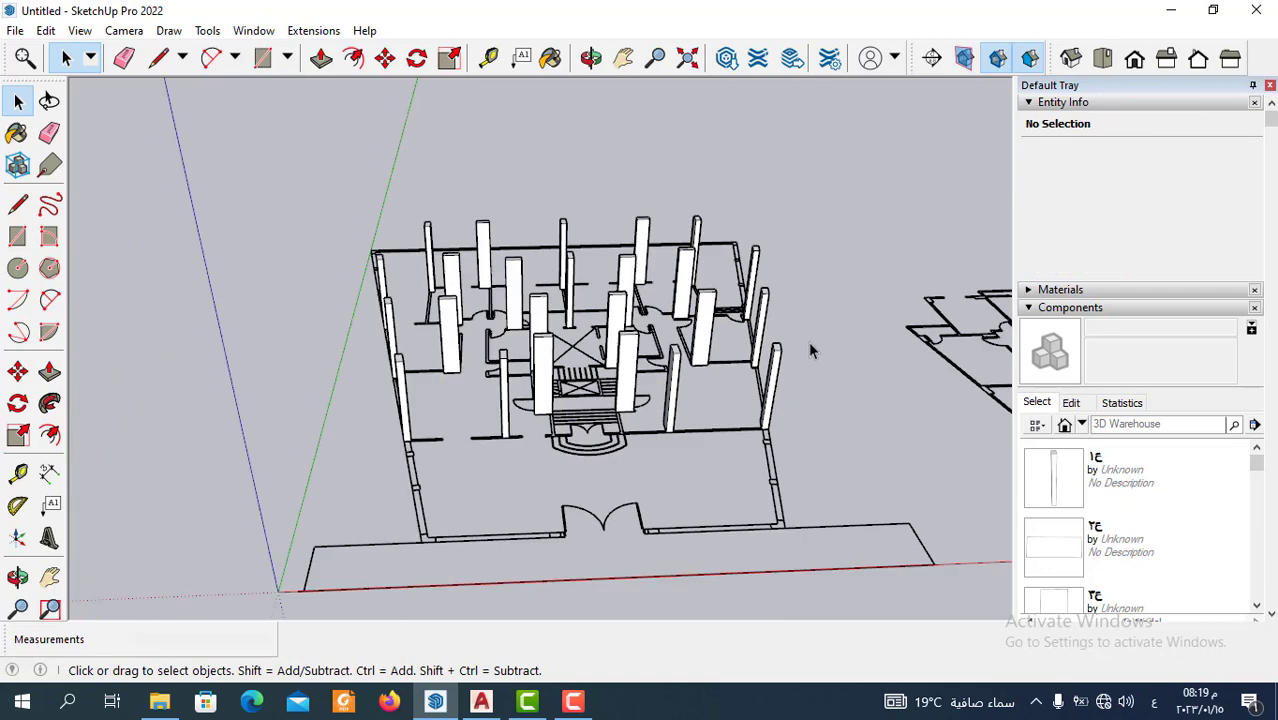
{"action": "middle_click_drag", "start_coordinate": [810, 350], "coordinate": [716, 391]}
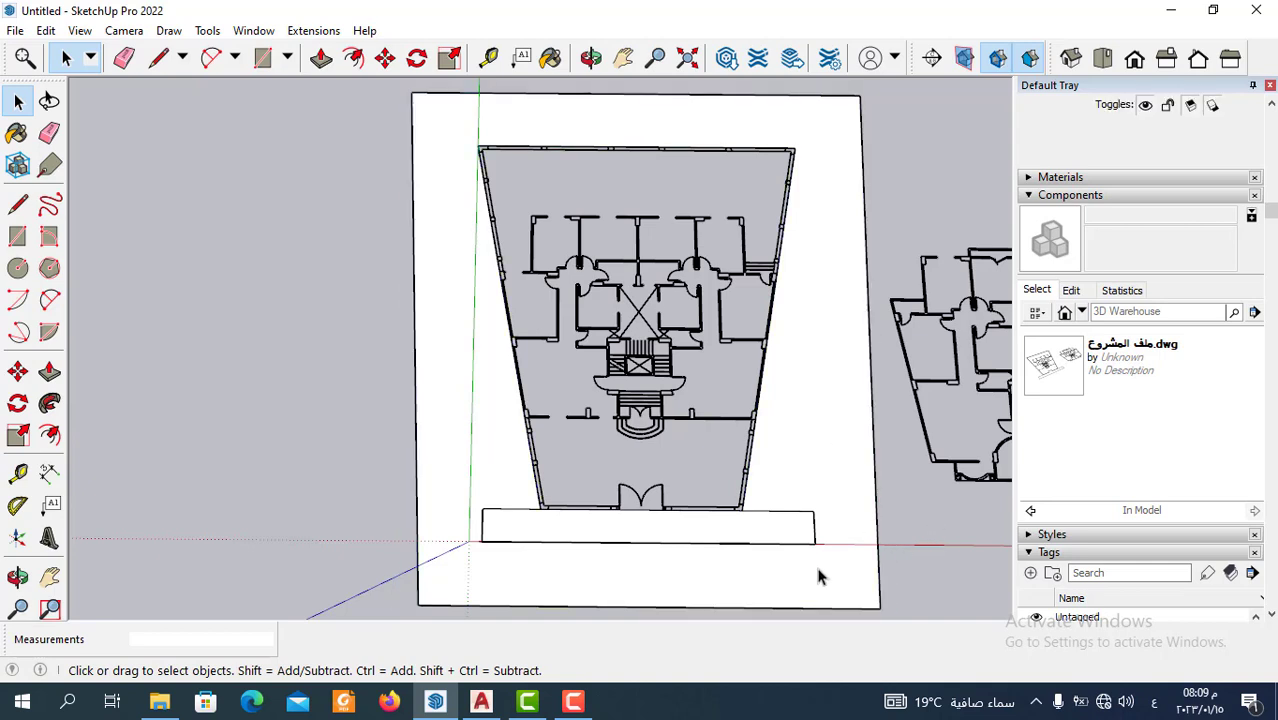
Check the base rectangle, then browse the tags ملف الاتوكاد, ارض المشروع, walls, window, stairs and door.
{"action": "left_click", "coordinate": [799, 539]}
{"action": "left_click", "coordinate": [928, 539]}
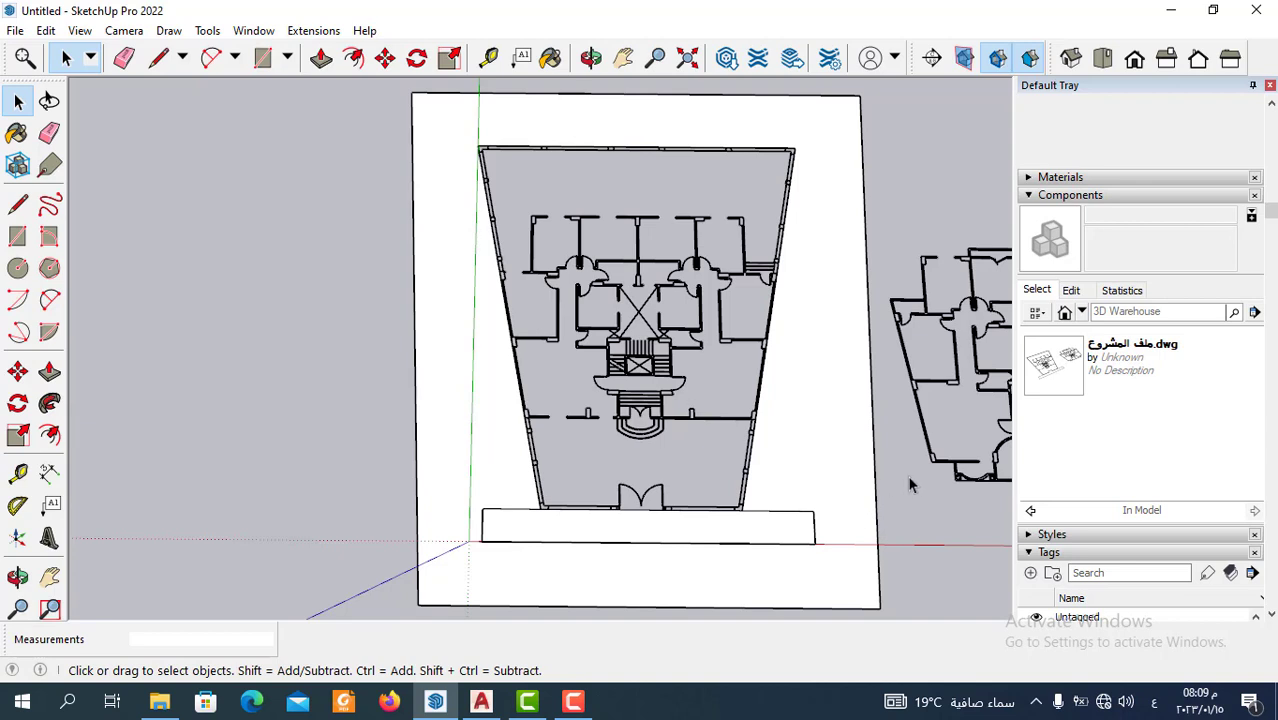
{"action": "scroll", "coordinate": [1075, 434], "scroll_direction": "down", "scroll_amount": 2}
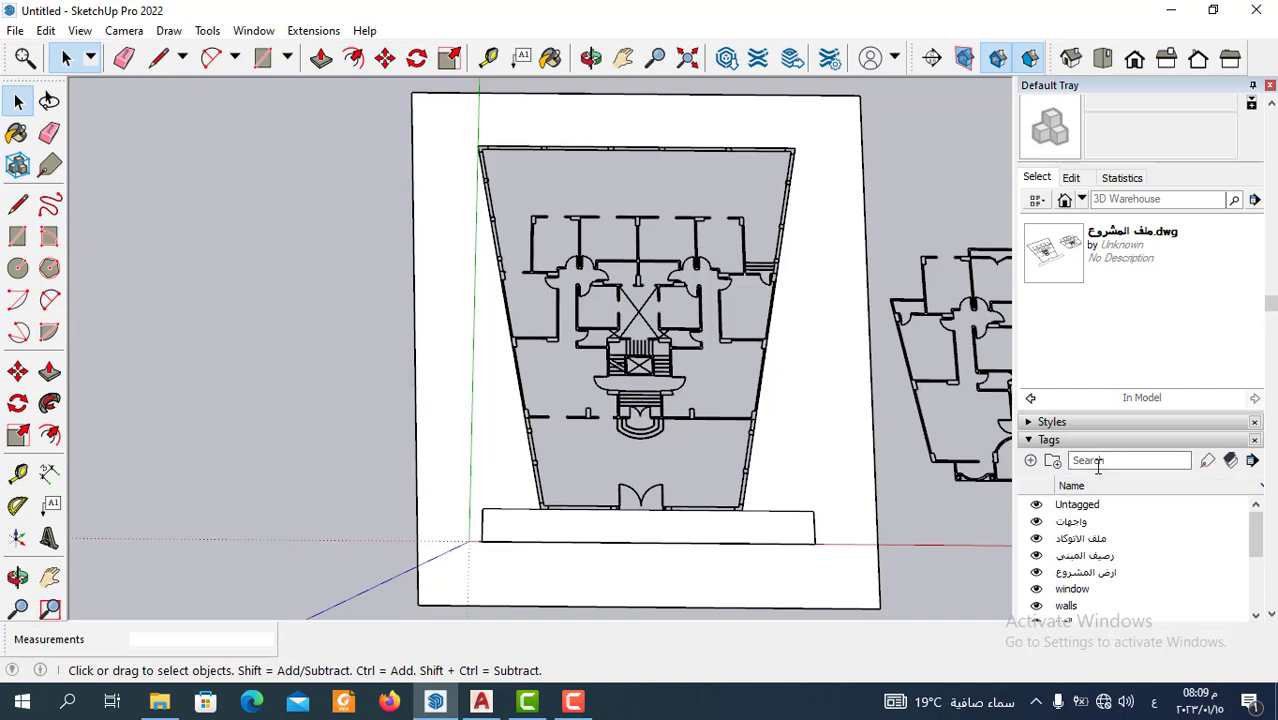
{"action": "scroll", "coordinate": [1100, 480], "scroll_direction": "down", "scroll_amount": 3}
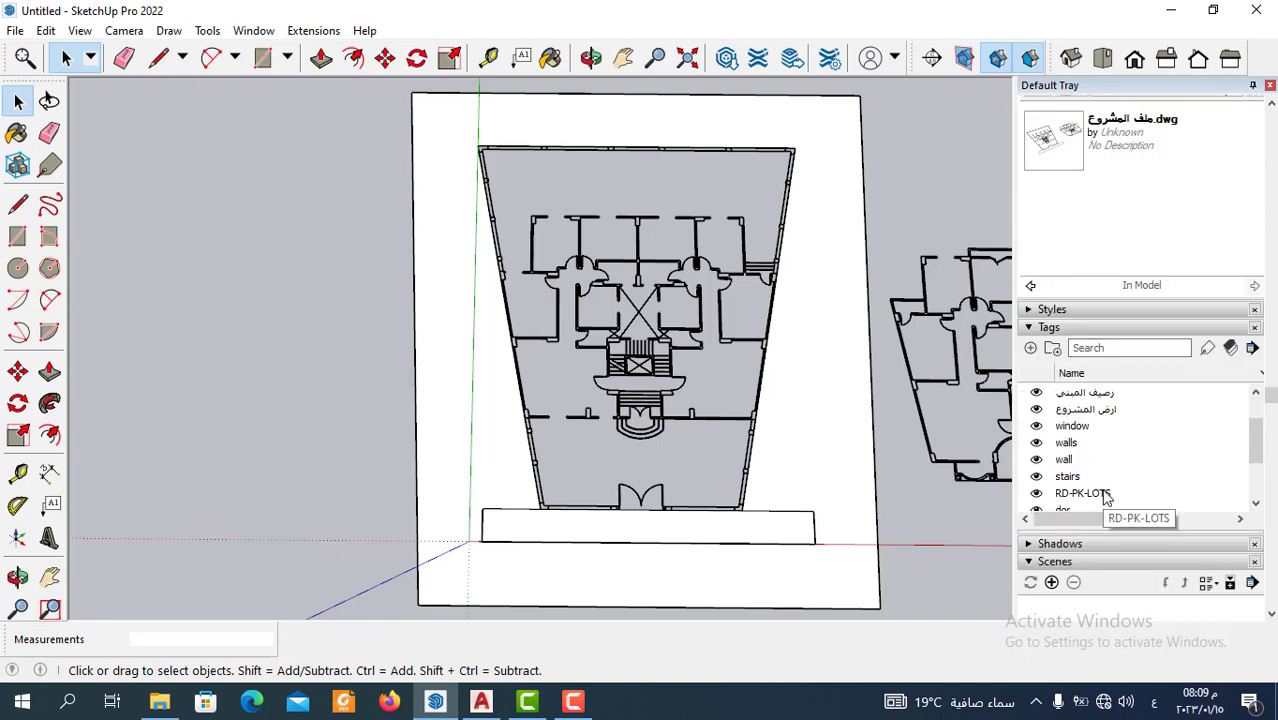
{"action": "scroll", "coordinate": [1075, 426], "scroll_direction": "up", "scroll_amount": 1}
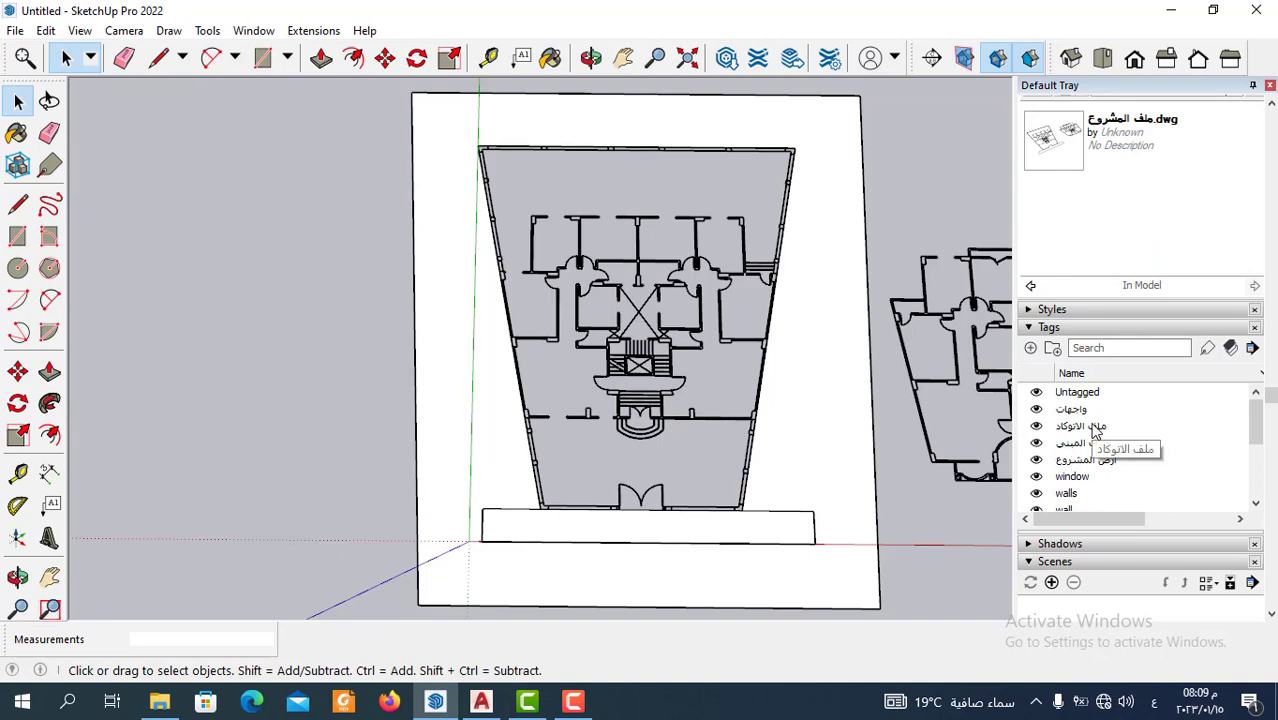
{"action": "scroll", "coordinate": [1092, 465], "scroll_direction": "down", "scroll_amount": 5}
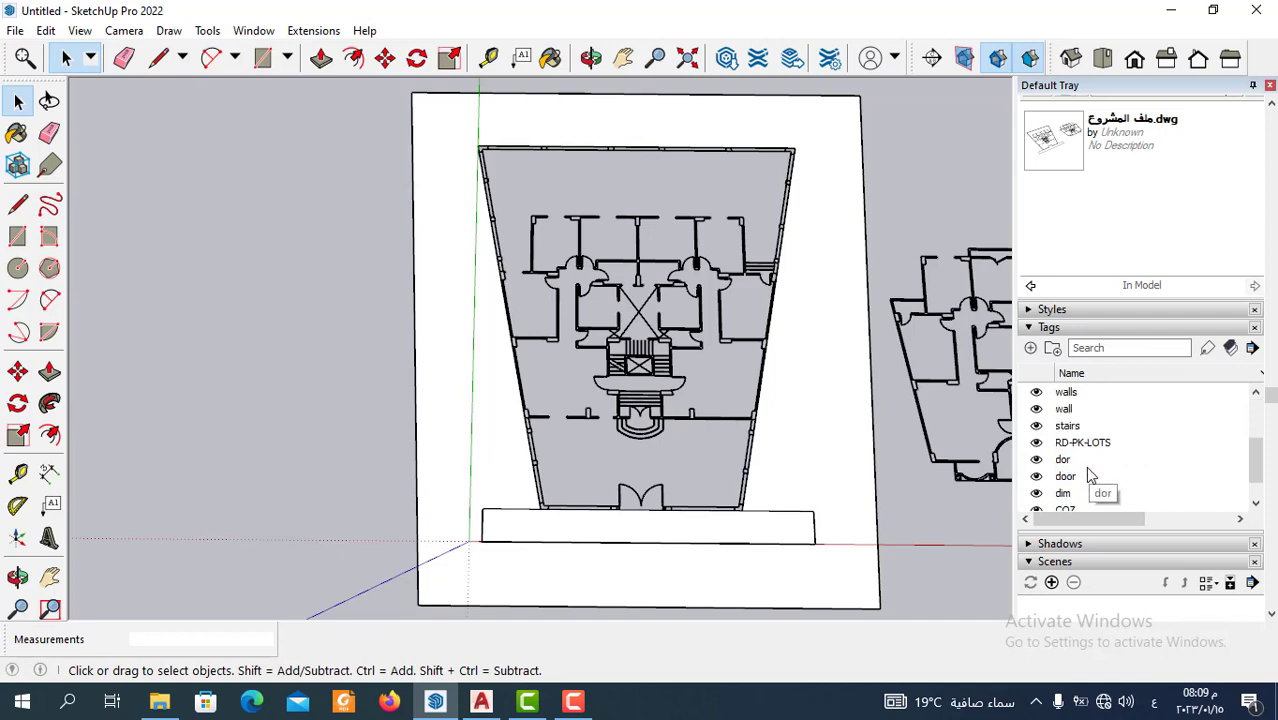
{"action": "scroll", "coordinate": [1088, 472], "scroll_direction": "down", "scroll_amount": 3}
{"action": "scroll", "coordinate": [1085, 405], "scroll_direction": "up", "scroll_amount": 5}
{"action": "scroll", "coordinate": [1090, 412], "scroll_direction": "up", "scroll_amount": 3}
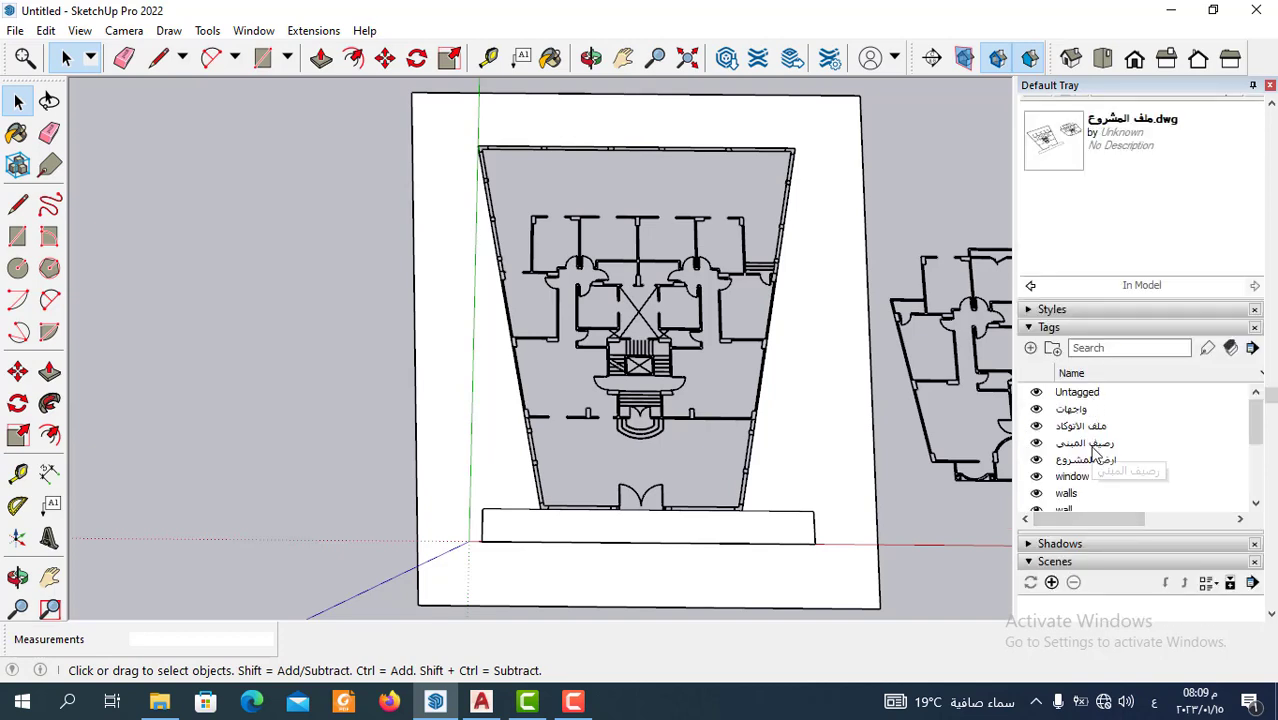
{"action": "scroll", "coordinate": [1092, 465], "scroll_direction": "up", "scroll_amount": 3}
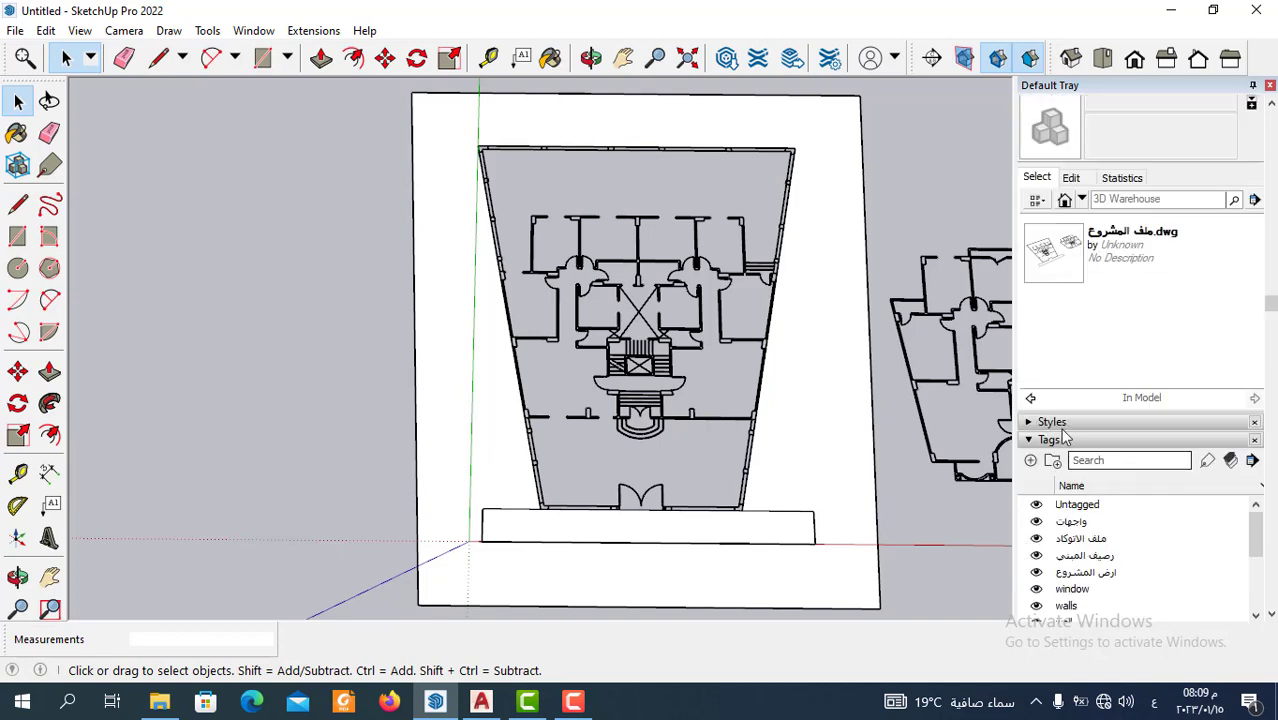
{"action": "scroll", "coordinate": [1090, 472], "scroll_direction": "down", "scroll_amount": 3}
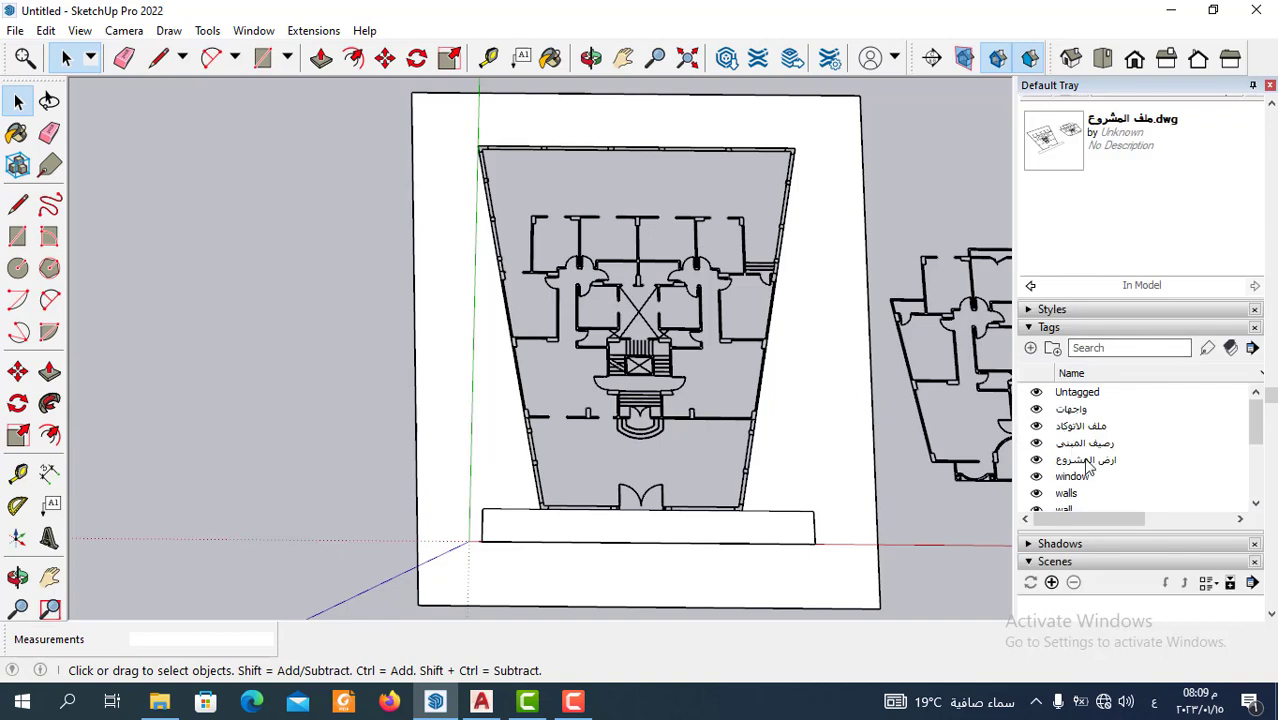
Add a new tag folder named اتوكاد.
{"action": "left_click", "coordinate": [1058, 351]}
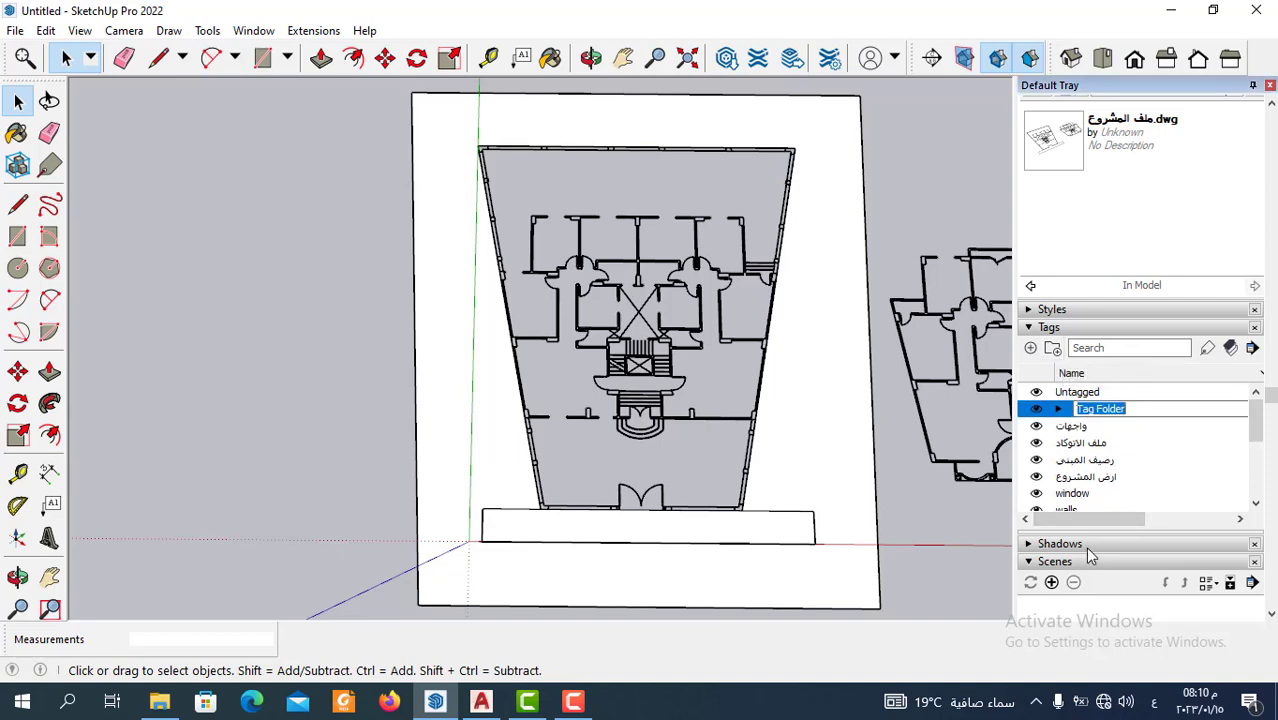
{"action": "type", "text": "اتوكاد"}
{"action": "left_click", "coordinate": [945, 542]}
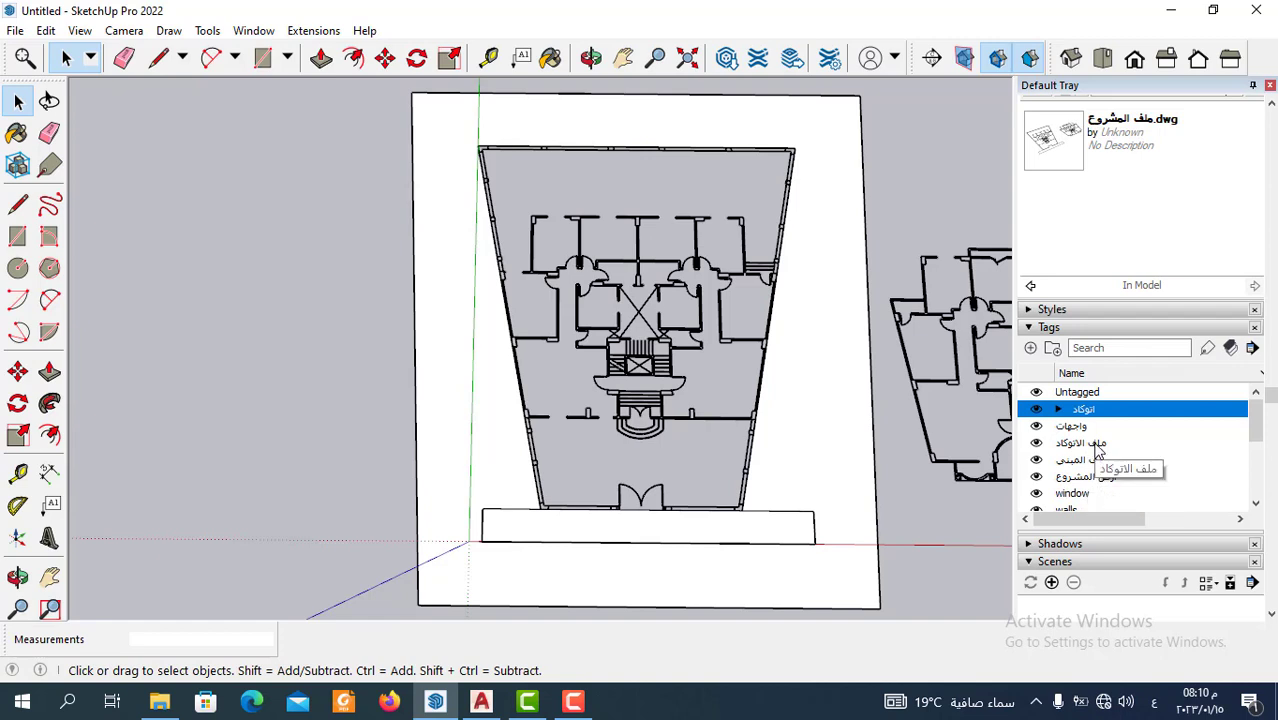
Move the ملف الاتوكاد and window tags into the اتوكاد folder.
{"action": "left_click", "coordinate": [1098, 444]}
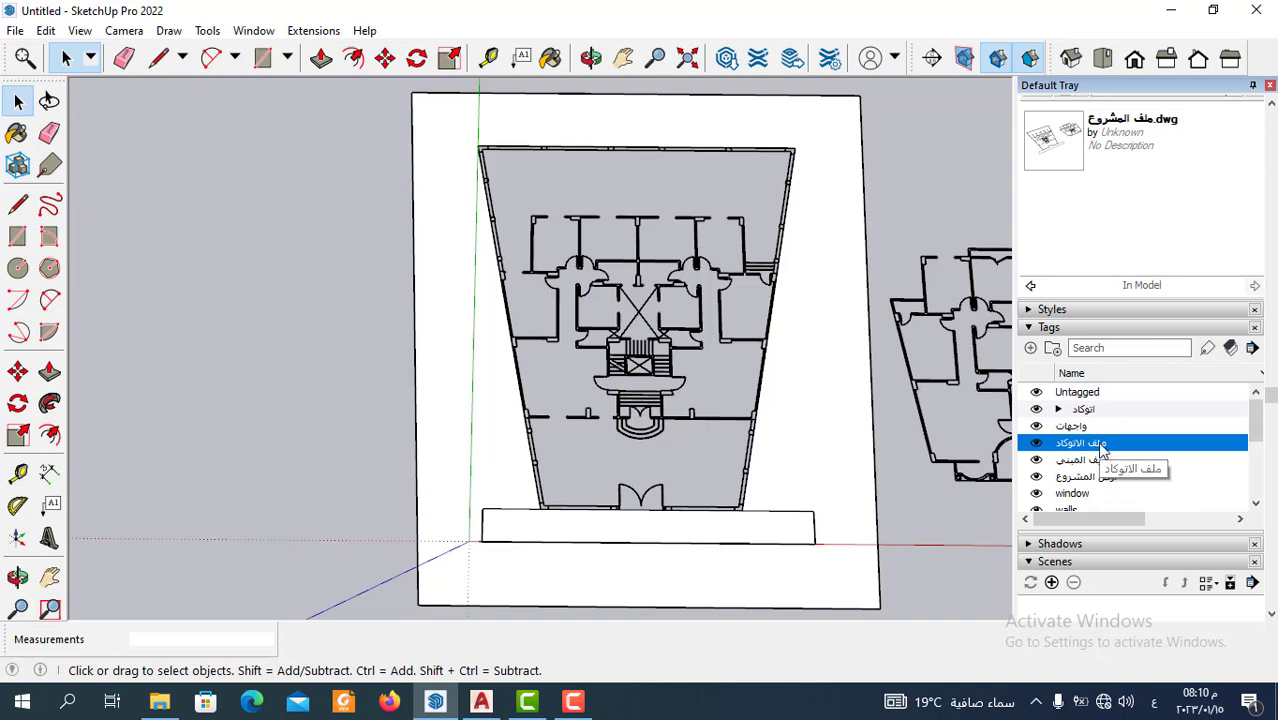
{"action": "left_click_drag", "start_coordinate": [1100, 450], "coordinate": [1083, 409]}
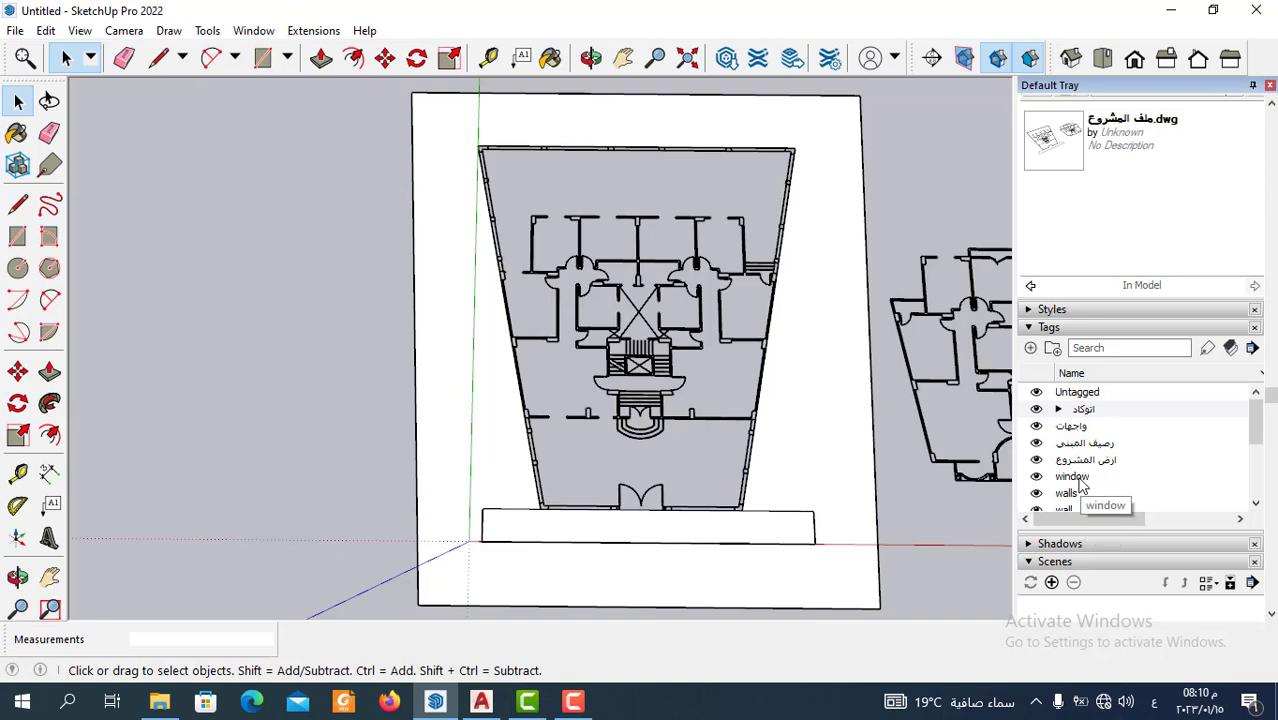
{"action": "left_click", "coordinate": [1079, 479]}
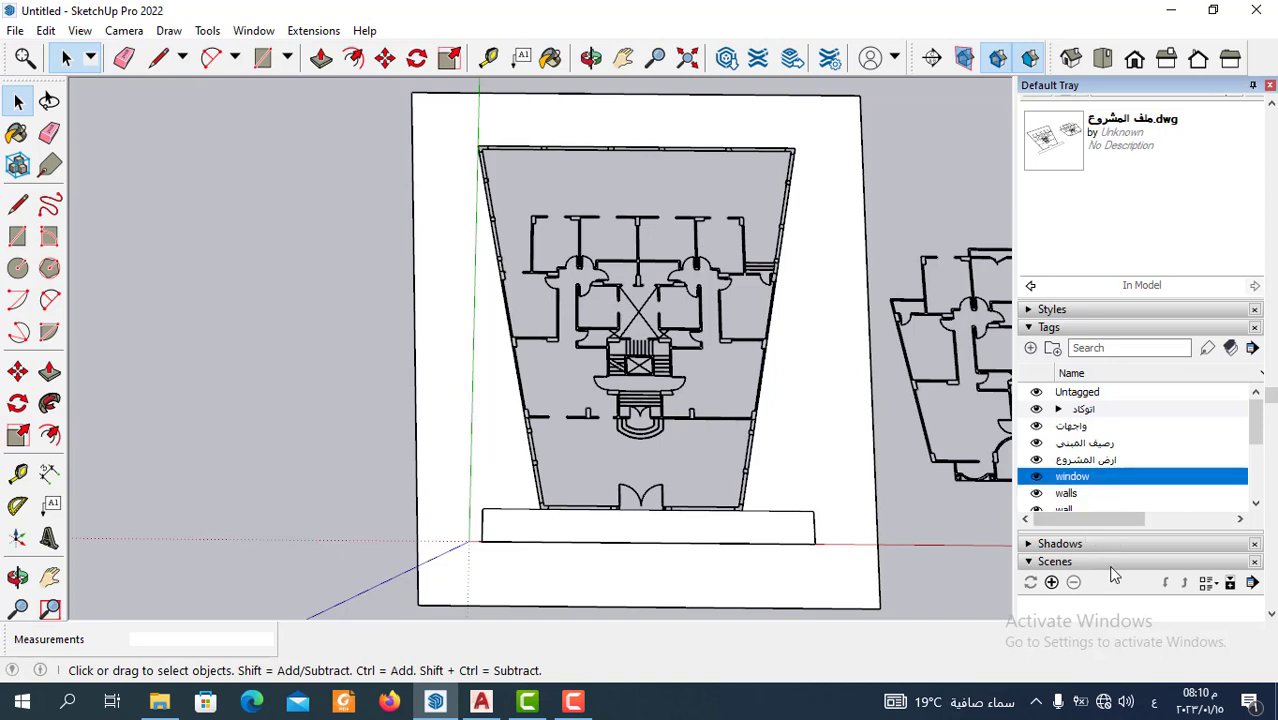
{"action": "left_click_drag", "start_coordinate": [1124, 481], "coordinate": [1122, 416]}
Move the columne, COZ, dim, door, dor, RD-PK-LOTS, stairs, wall and walls tags into اتوكاد.
{"action": "scroll", "coordinate": [1118, 468], "scroll_direction": "down", "scroll_amount": 5}
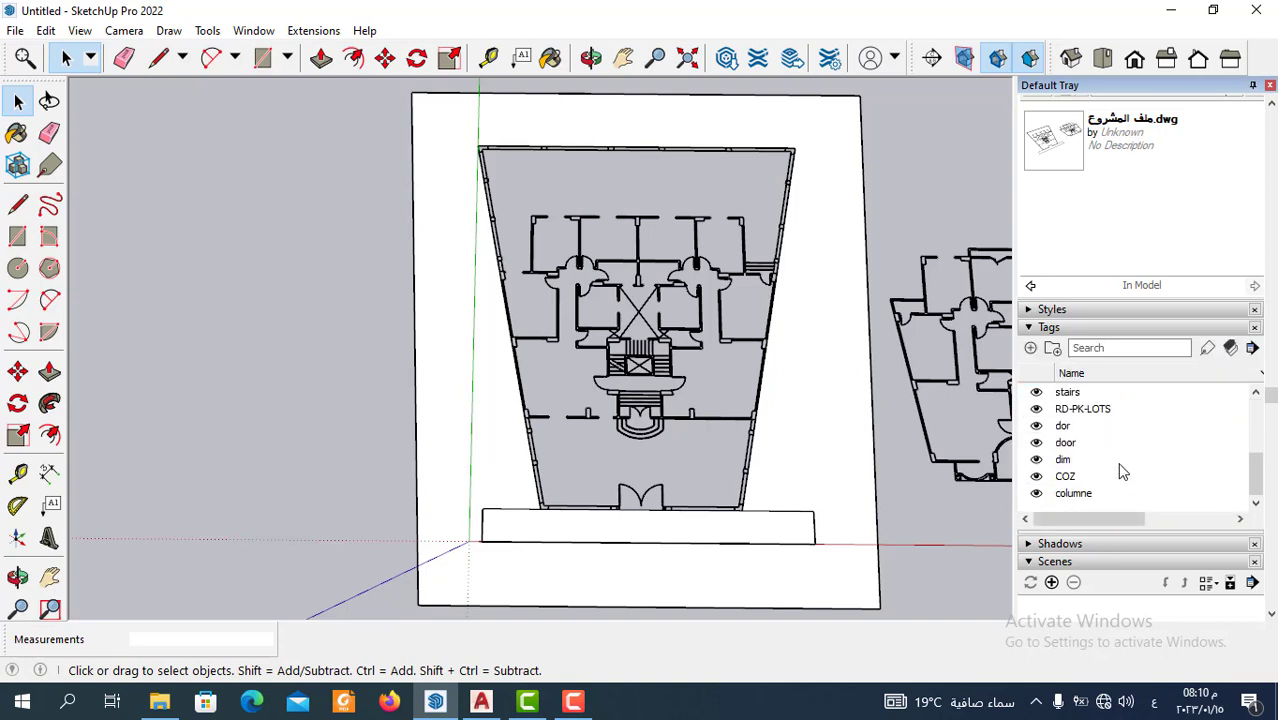
{"action": "left_click", "coordinate": [1098, 492]}
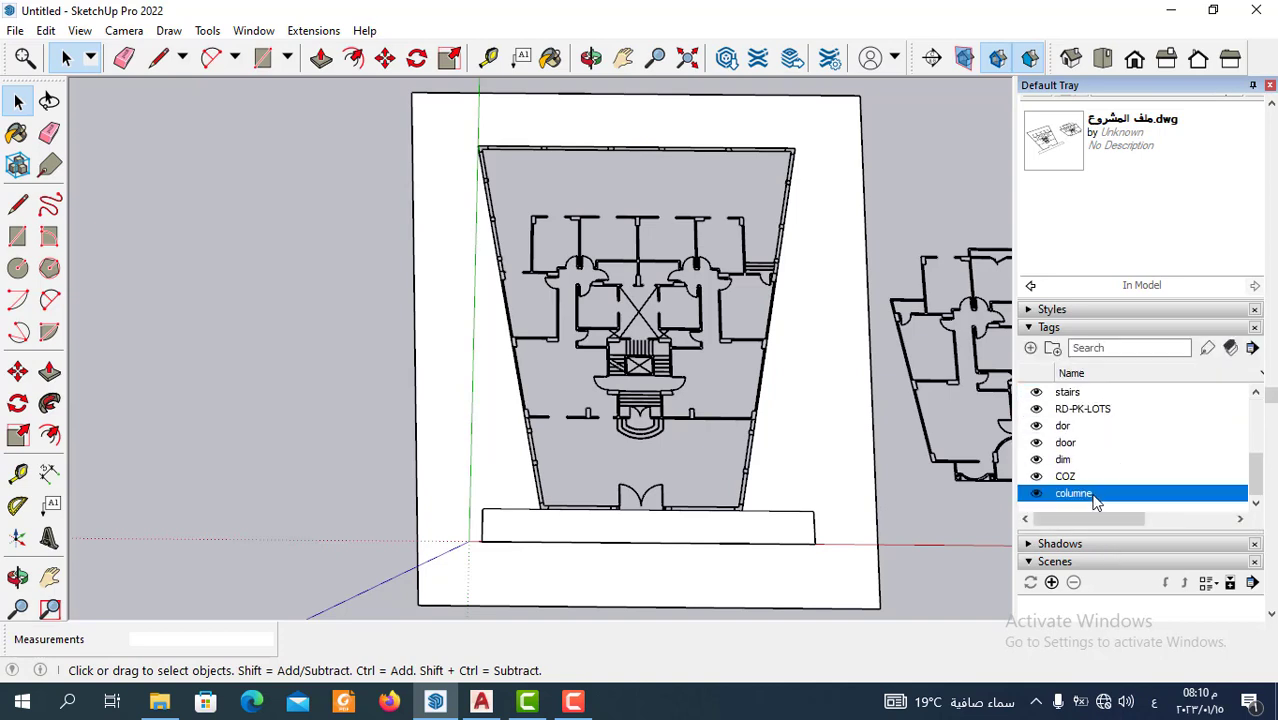
{"action": "left_click", "coordinate": [1080, 478], "text": "shift"}
{"action": "left_click", "coordinate": [1074, 459], "text": "shift"}
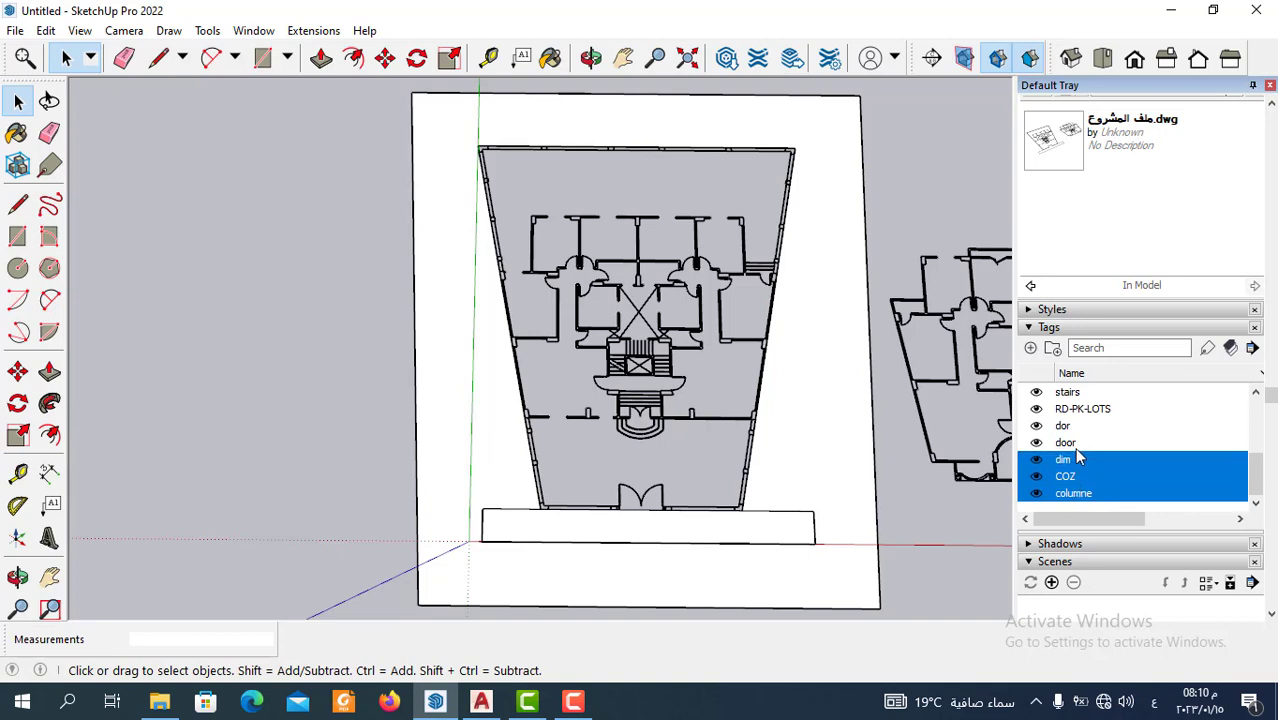
{"action": "left_click", "coordinate": [1074, 442], "text": "shift"}
{"action": "left_click", "coordinate": [1071, 425], "text": "shift"}
{"action": "left_click", "coordinate": [1081, 410], "text": "shift"}
{"action": "scroll", "coordinate": [1085, 445], "scroll_direction": "up", "scroll_amount": 1}
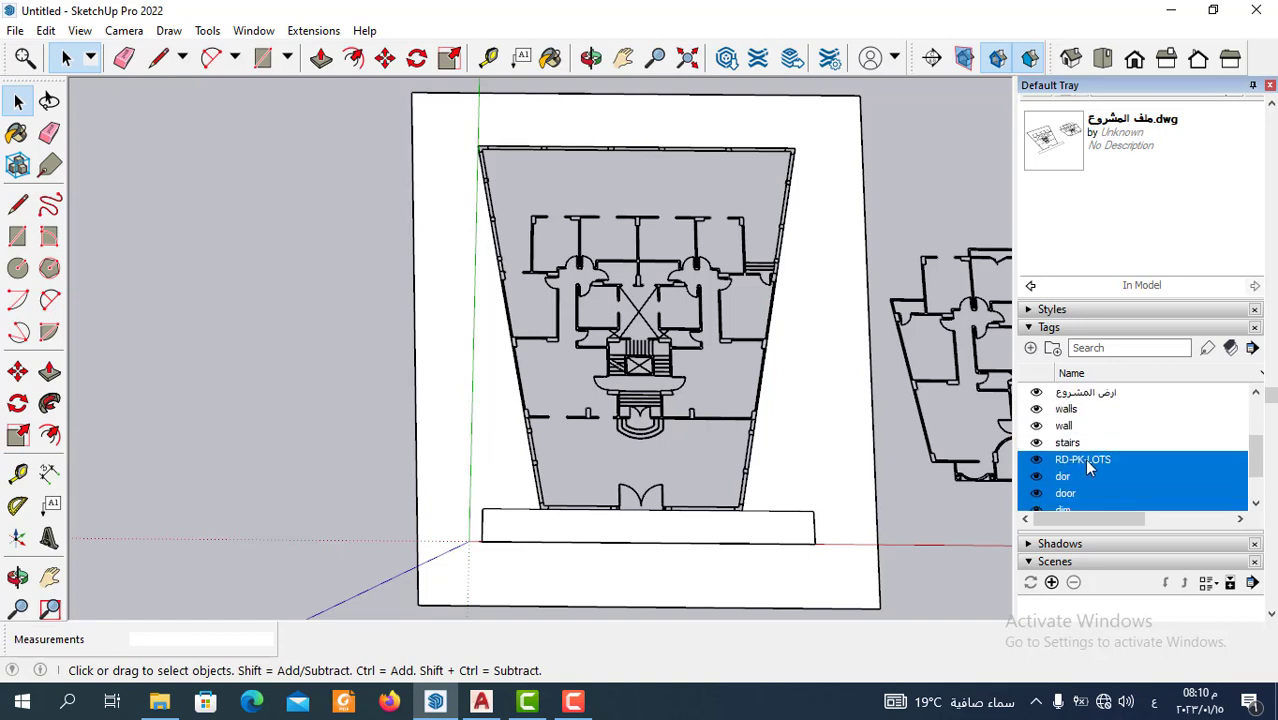
{"action": "left_click", "coordinate": [1078, 442], "text": "shift"}
{"action": "left_click", "coordinate": [1075, 425], "text": "shift"}
{"action": "left_click", "coordinate": [1070, 409], "text": "shift"}
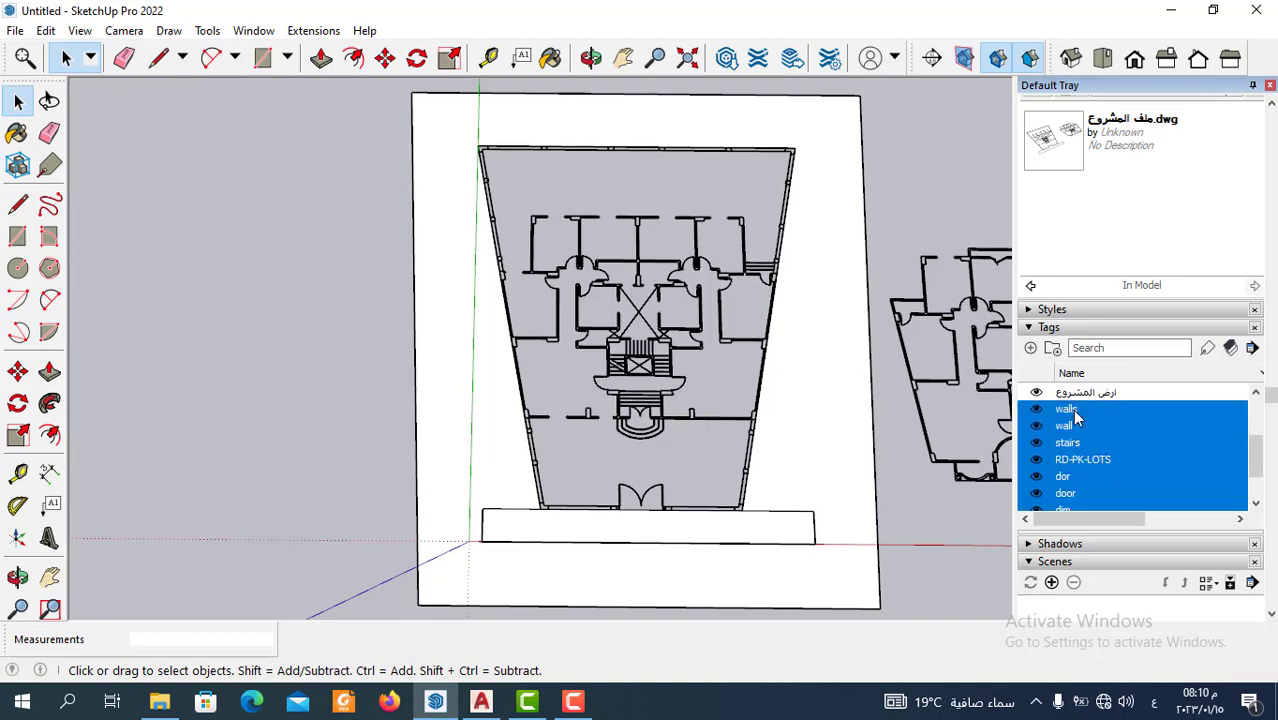
{"action": "scroll", "coordinate": [1085, 440], "scroll_direction": "up", "scroll_amount": 2}
{"action": "scroll", "coordinate": [1088, 448], "scroll_direction": "down", "scroll_amount": 1}
{"action": "scroll", "coordinate": [1088, 448], "scroll_direction": "down", "scroll_amount": 1}
{"action": "scroll", "coordinate": [1090, 452], "scroll_direction": "up", "scroll_amount": 1}
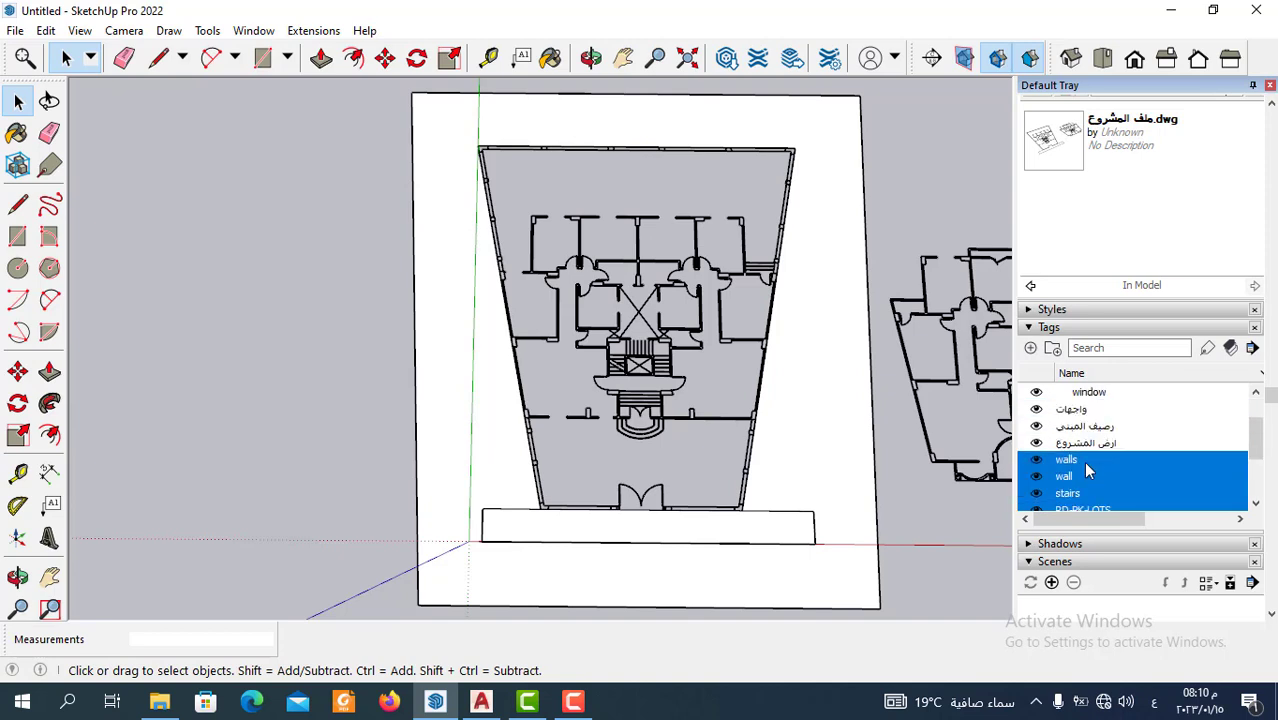
{"action": "mouse_move", "coordinate": [1091, 473]}
{"action": "left_mouse_down"}
{"action": "mouse_move", "coordinate": [1113, 375]}
{"action": "mouse_move", "coordinate": [1146, 445]}
{"action": "mouse_move", "coordinate": [1117, 420]}
{"action": "left_mouse_up"}
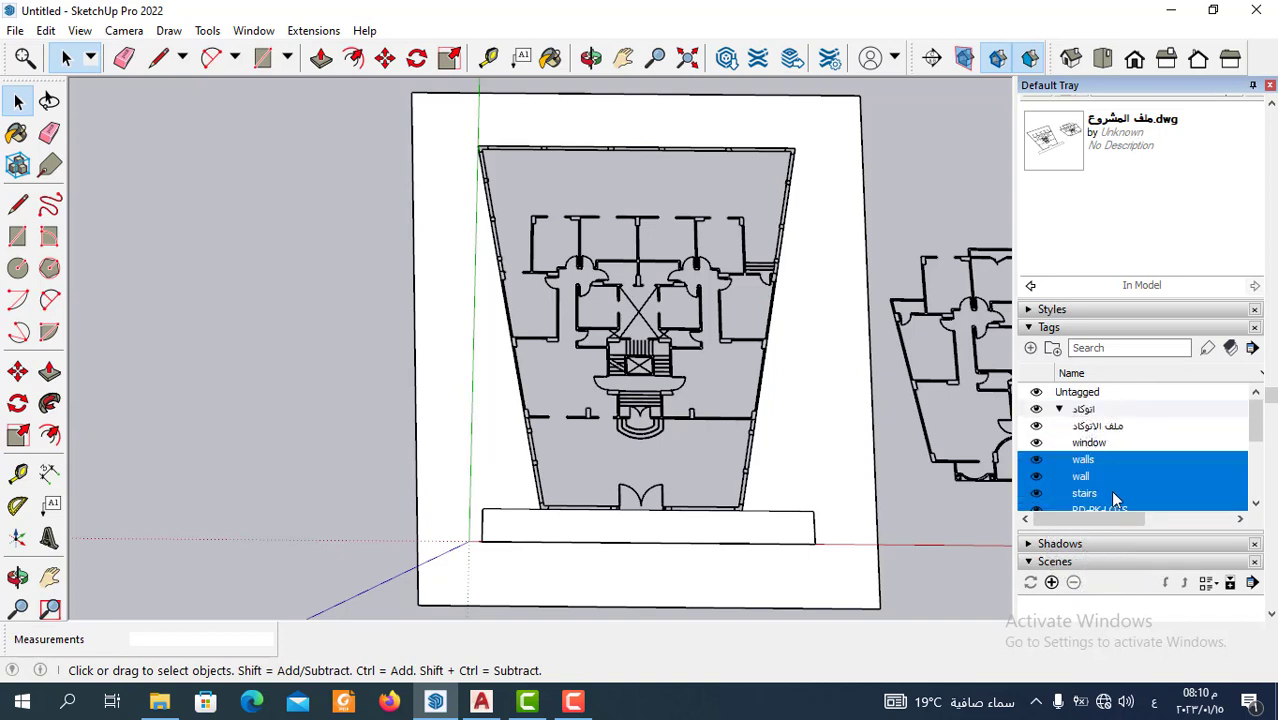
Collapse the اتوكاد tag folder.
{"action": "scroll", "coordinate": [1077, 447], "scroll_direction": "down", "scroll_amount": 1}
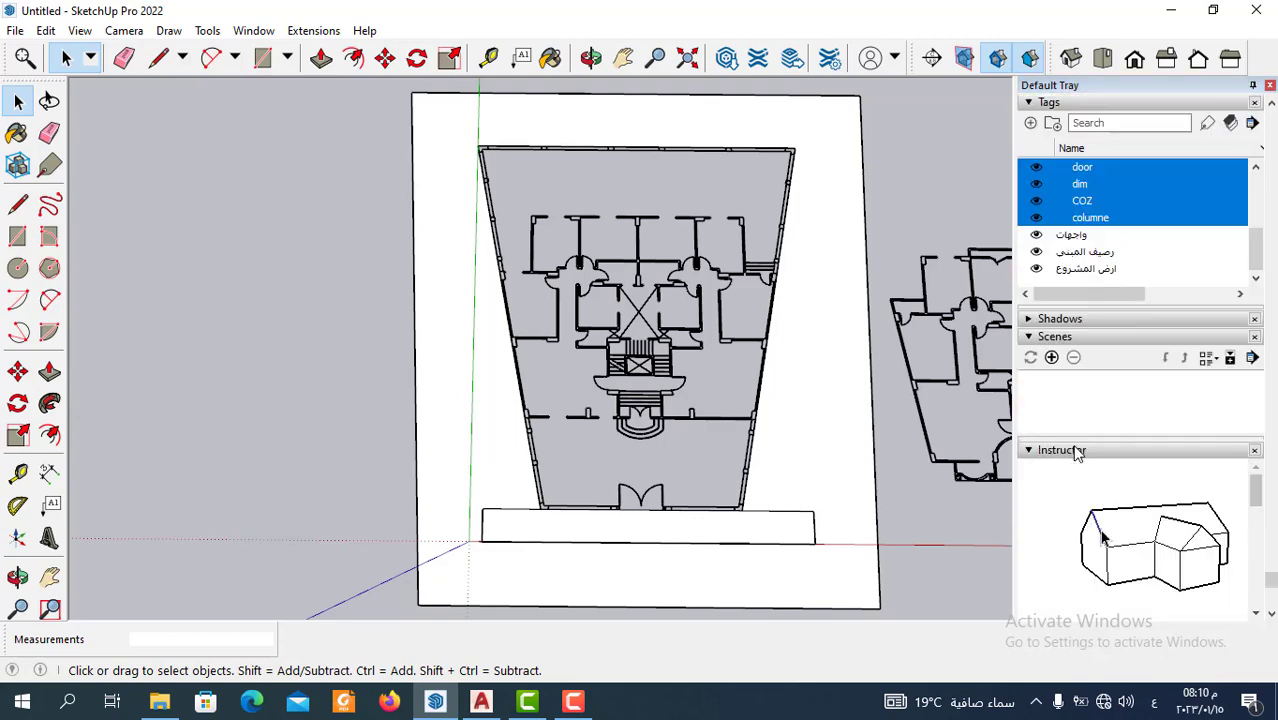
{"action": "scroll", "coordinate": [1080, 450], "scroll_direction": "up", "scroll_amount": 3}
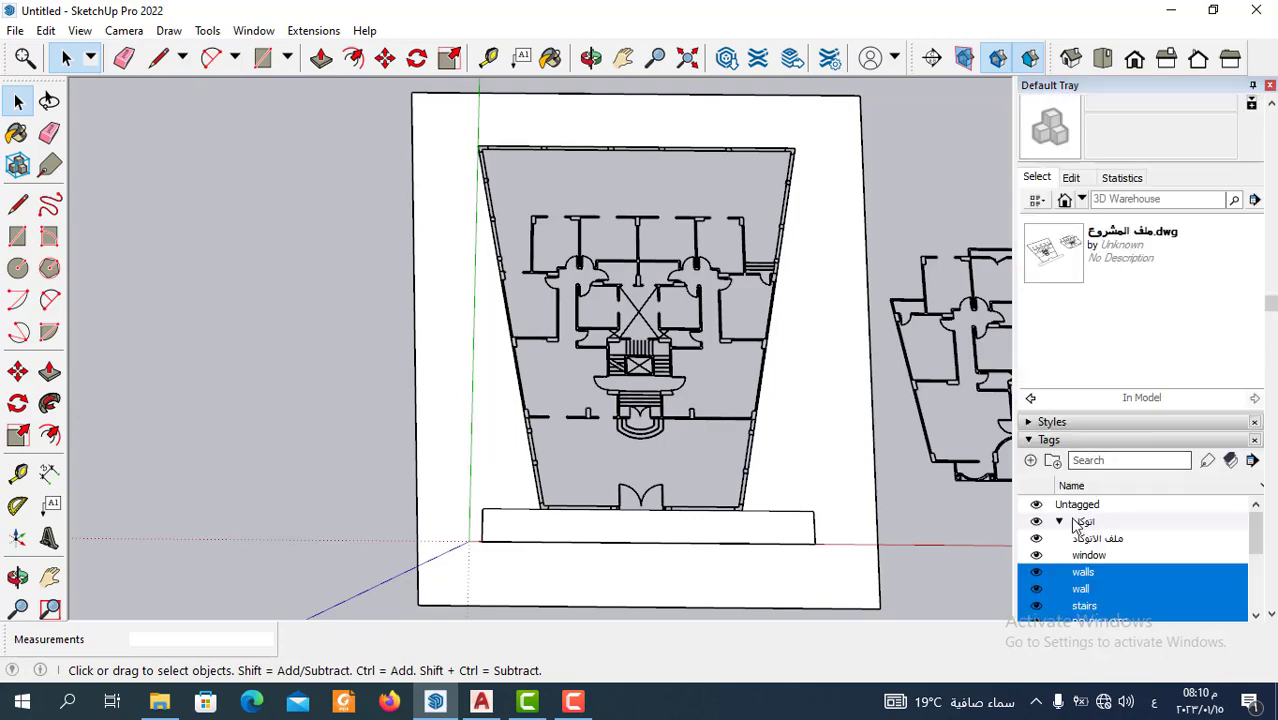
{"action": "left_click", "coordinate": [1059, 521]}
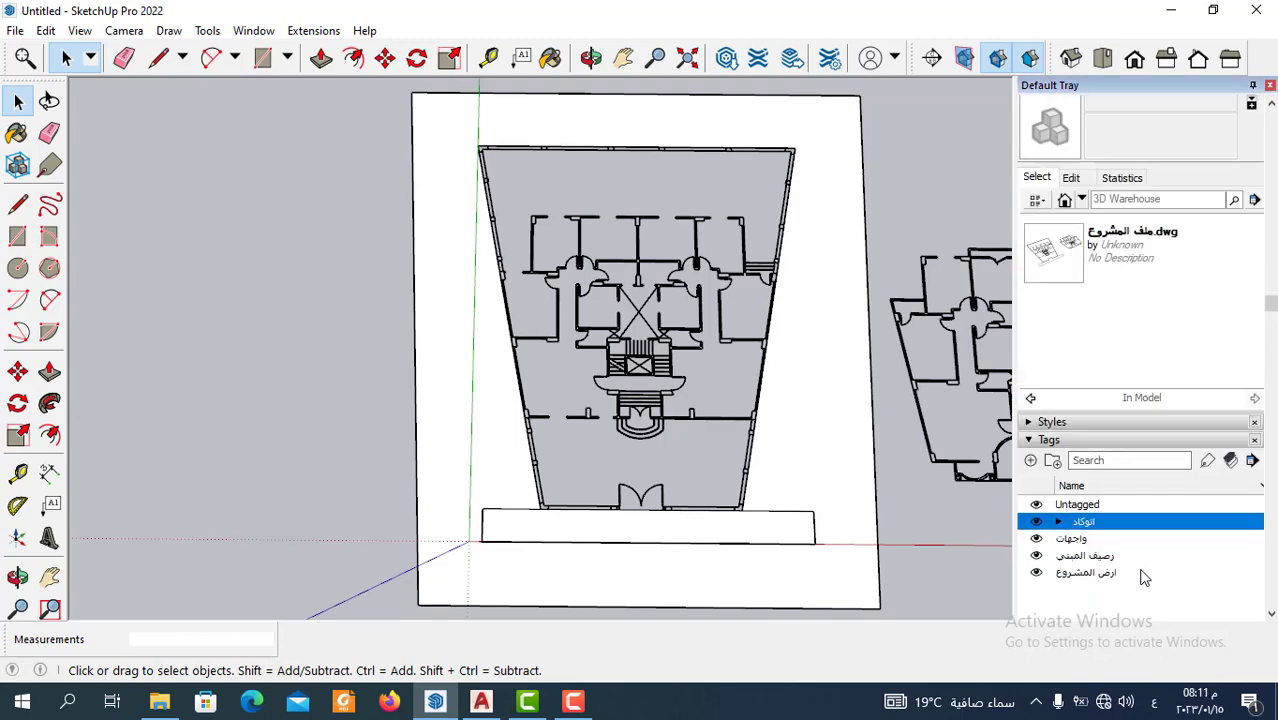
{"action": "scroll", "coordinate": [1105, 530], "scroll_direction": "down", "scroll_amount": 2}
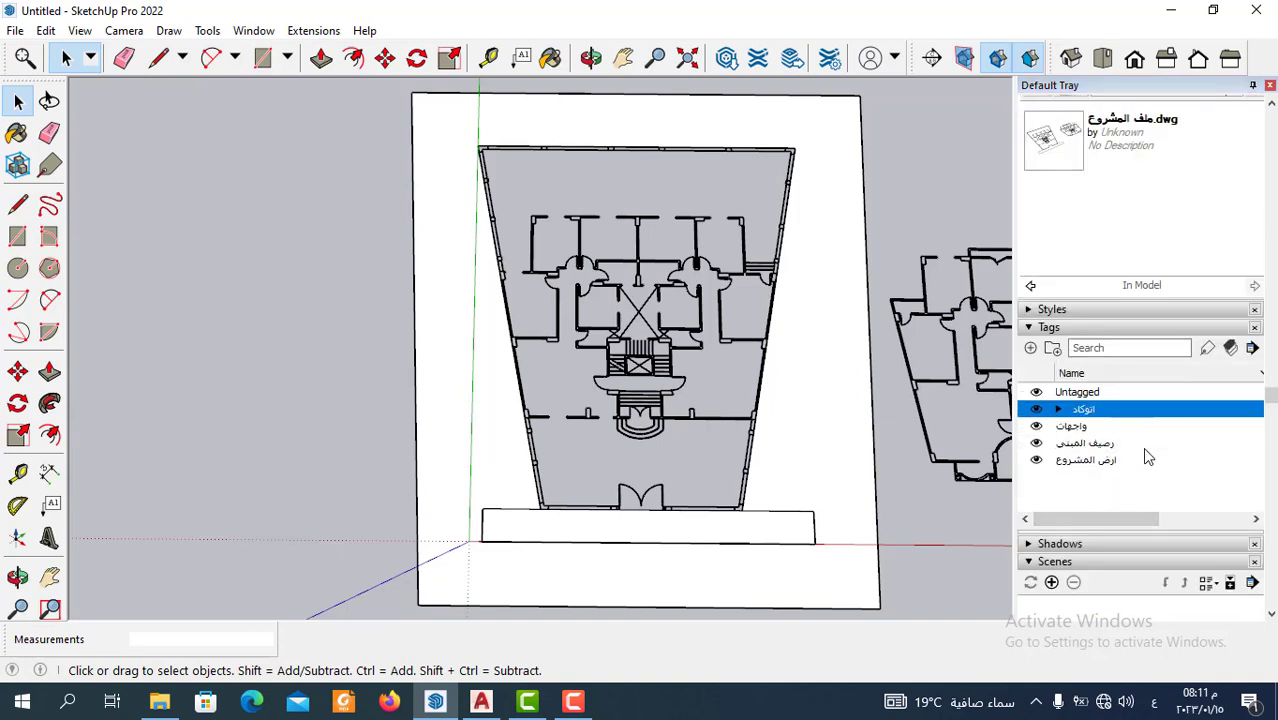
Briefly hide and reshow the CAD floor-plan linework, then clear the tag selection.
{"action": "left_click", "coordinate": [1037, 410]}
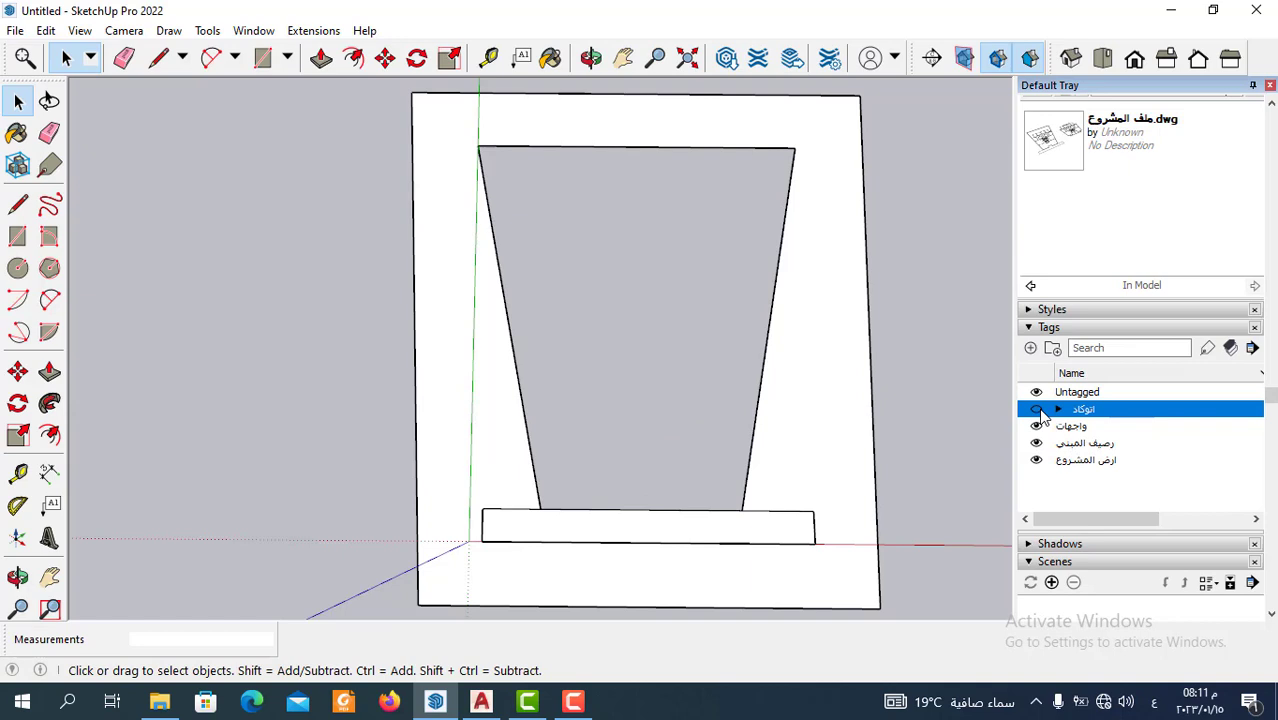
{"action": "left_click", "coordinate": [1037, 410]}
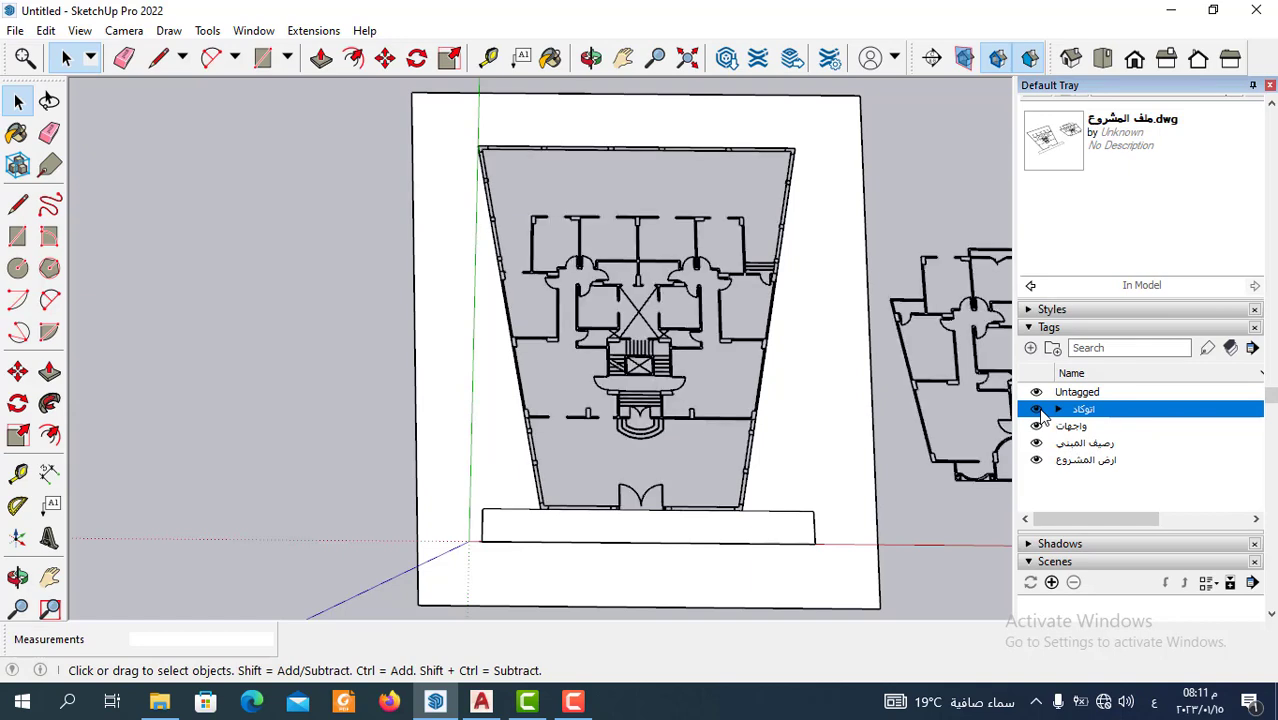
{"action": "left_click", "coordinate": [1107, 494]}
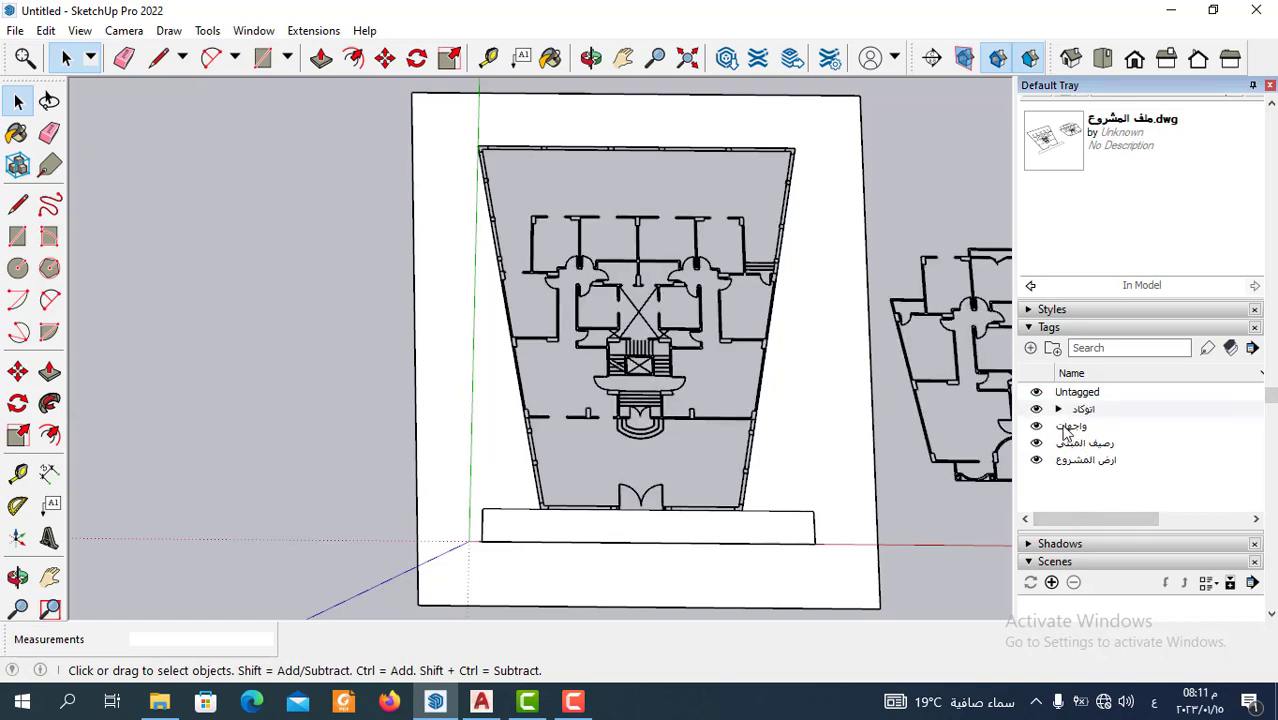
Move the واجهات tag into the اتوكاد folder and collapse the folder.
{"action": "left_click_drag", "start_coordinate": [1077, 429], "coordinate": [1088, 422]}
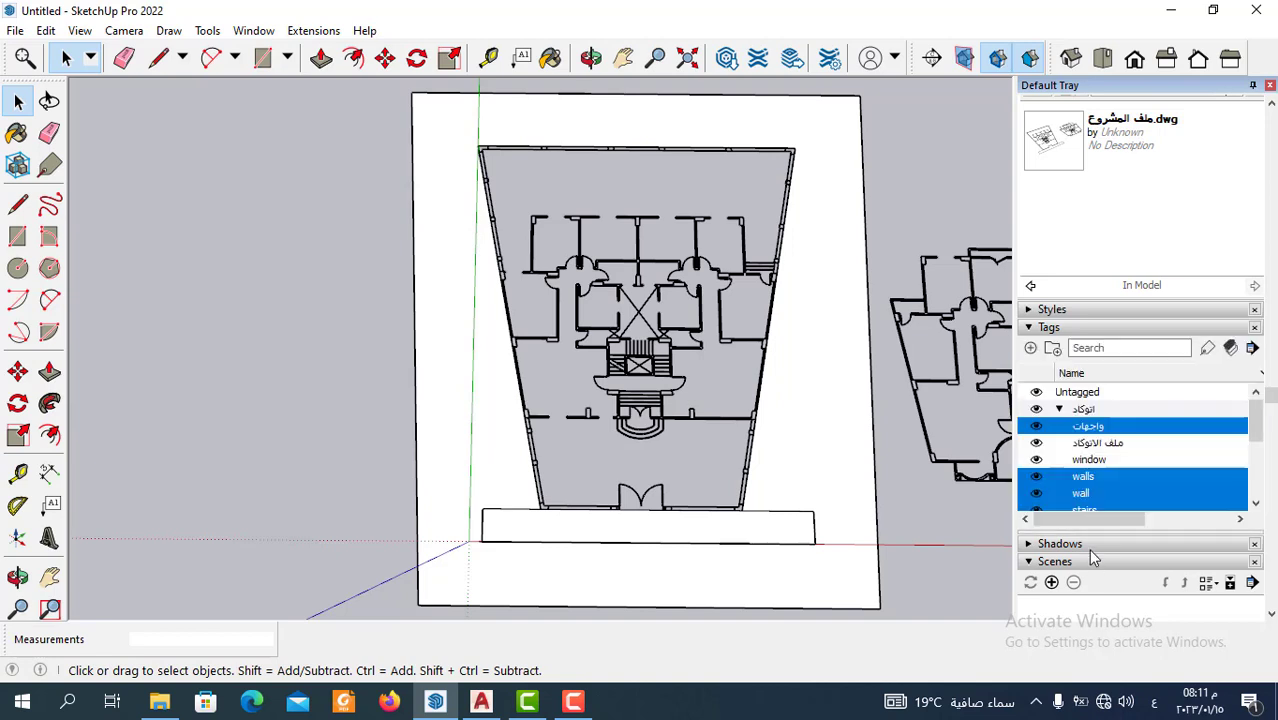
{"action": "left_click", "coordinate": [1059, 411]}
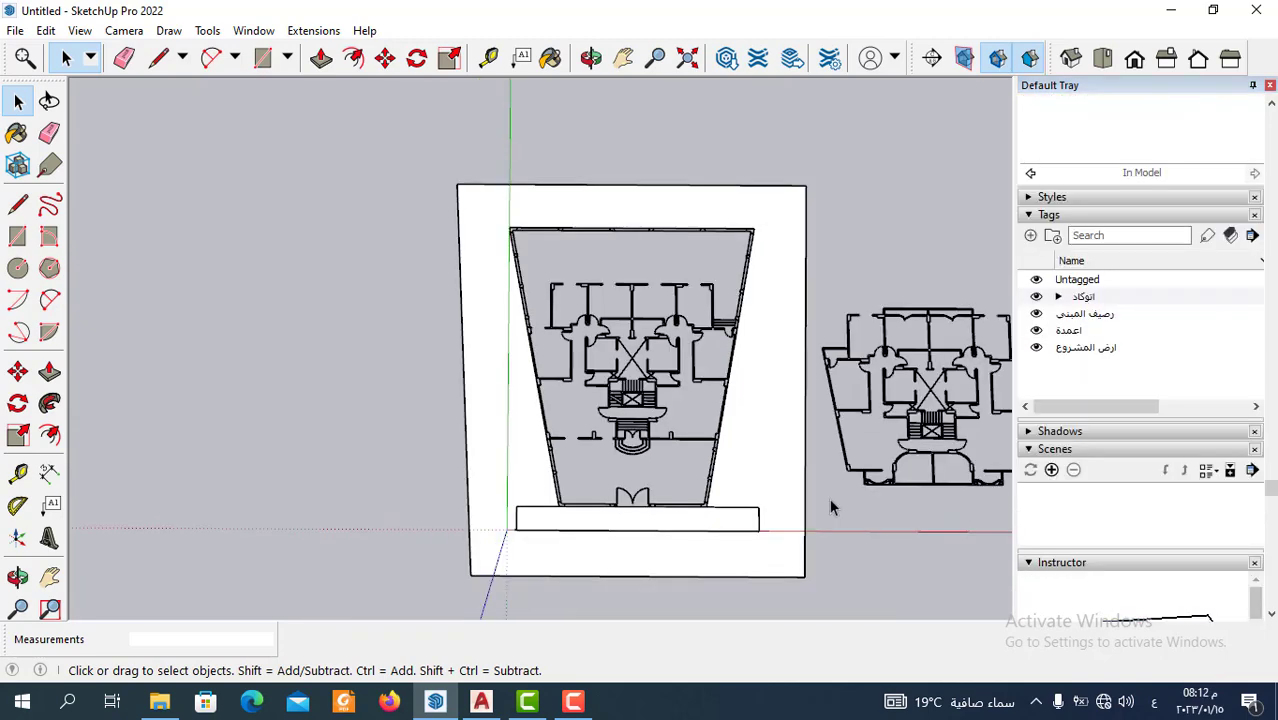
{"action": "scroll", "coordinate": [773, 527], "scroll_direction": "up", "scroll_amount": 1}
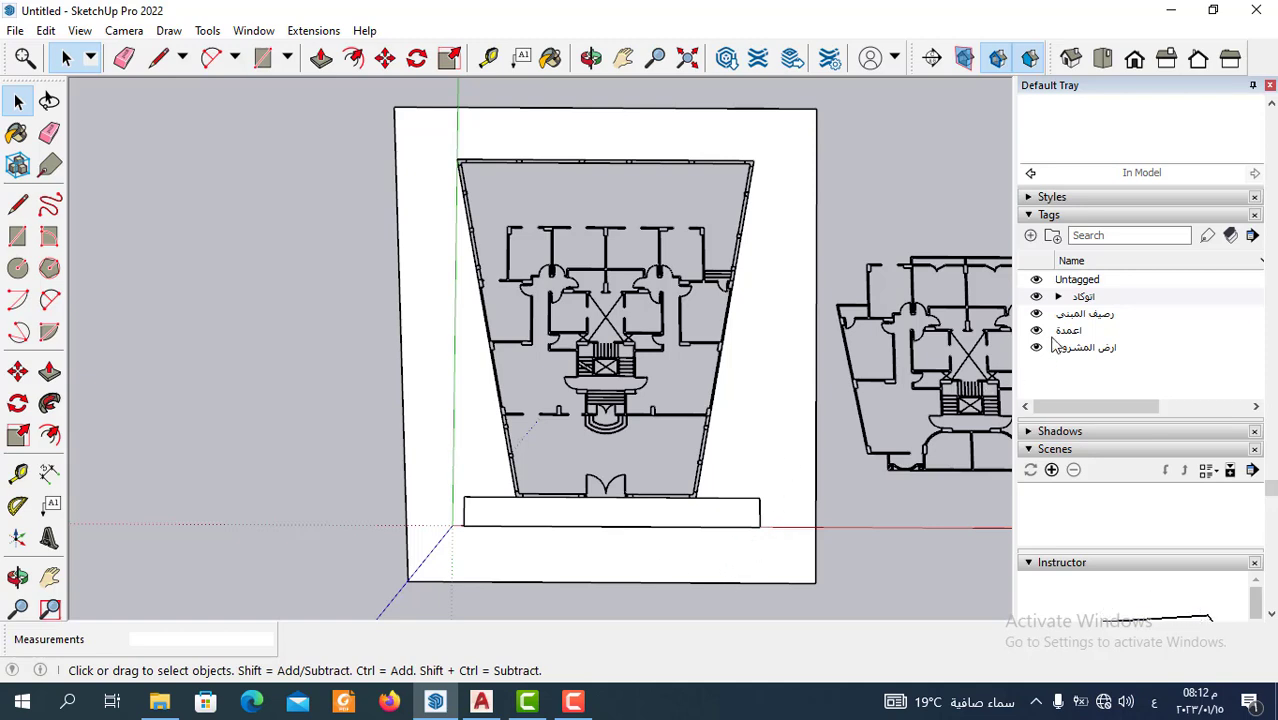
Hide the رصيف المبنى and ارض المشروع tags.
{"action": "left_click", "coordinate": [1036, 313]}
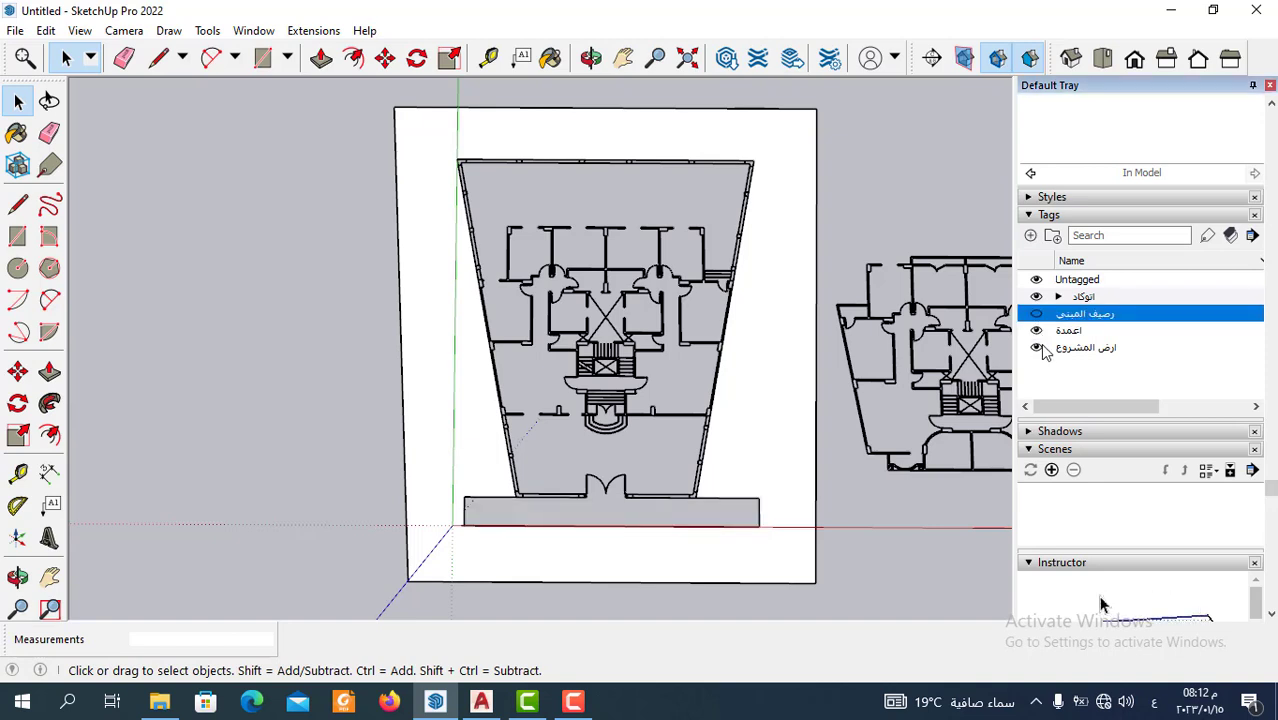
{"action": "left_click", "coordinate": [1036, 347]}
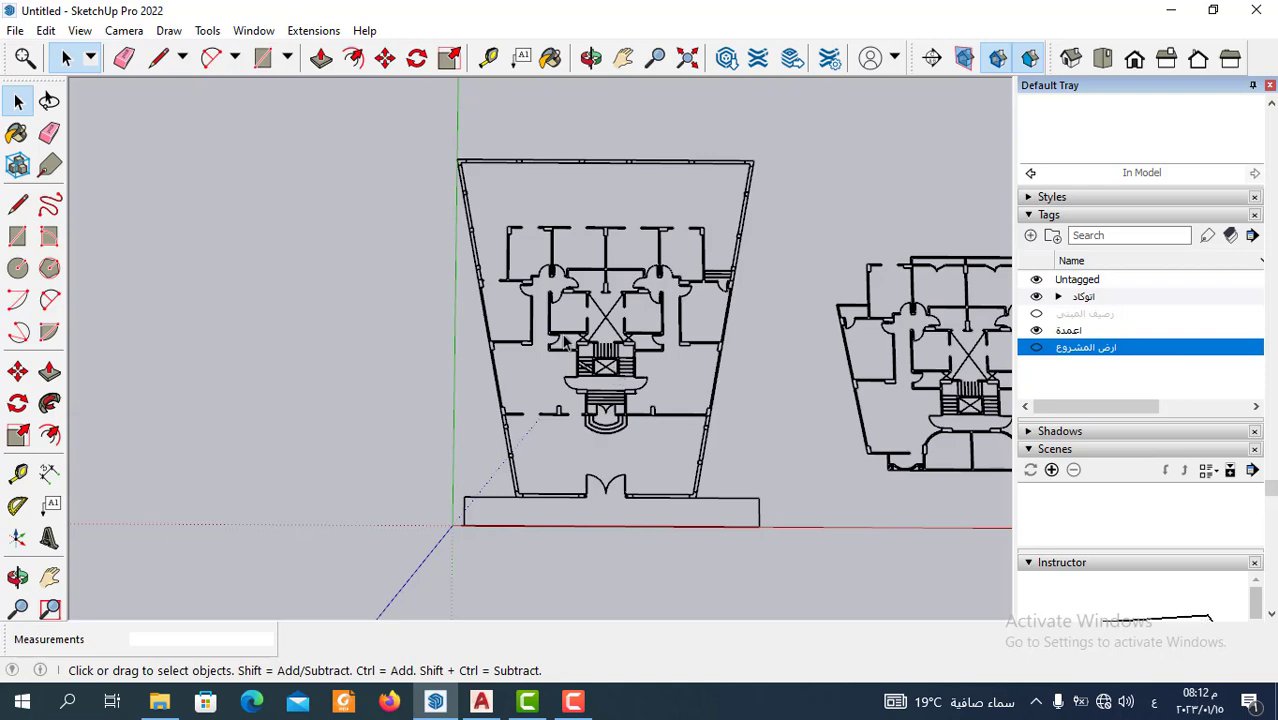
{"action": "scroll", "coordinate": [561, 385], "scroll_direction": "up", "scroll_amount": 2}
Trace the small column's four edges with the Line tool to form a closed face.
{"action": "scroll", "coordinate": [561, 385], "scroll_direction": "up", "scroll_amount": 1}
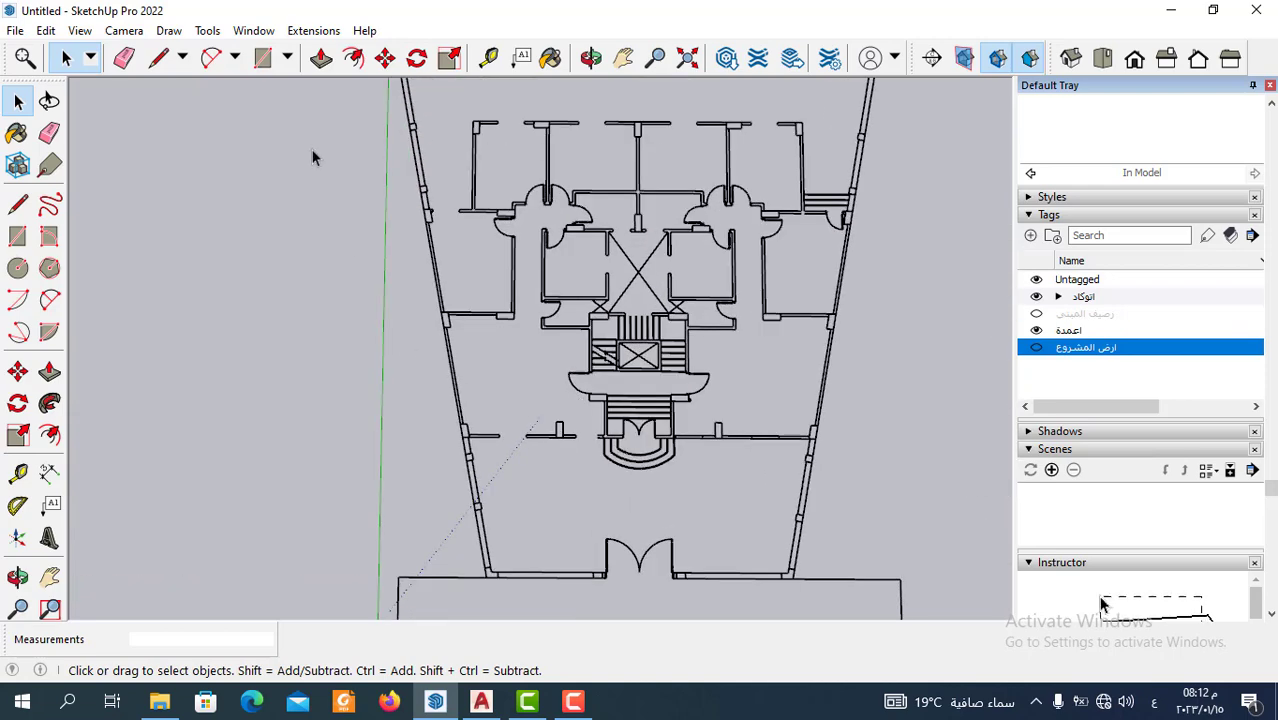
{"action": "left_click", "coordinate": [160, 58]}
{"action": "scroll", "coordinate": [551, 440], "scroll_direction": "up", "scroll_amount": 2}
{"action": "scroll", "coordinate": [570, 415], "scroll_direction": "up", "scroll_amount": 2}
{"action": "scroll", "coordinate": [572, 414], "scroll_direction": "up", "scroll_amount": 2}
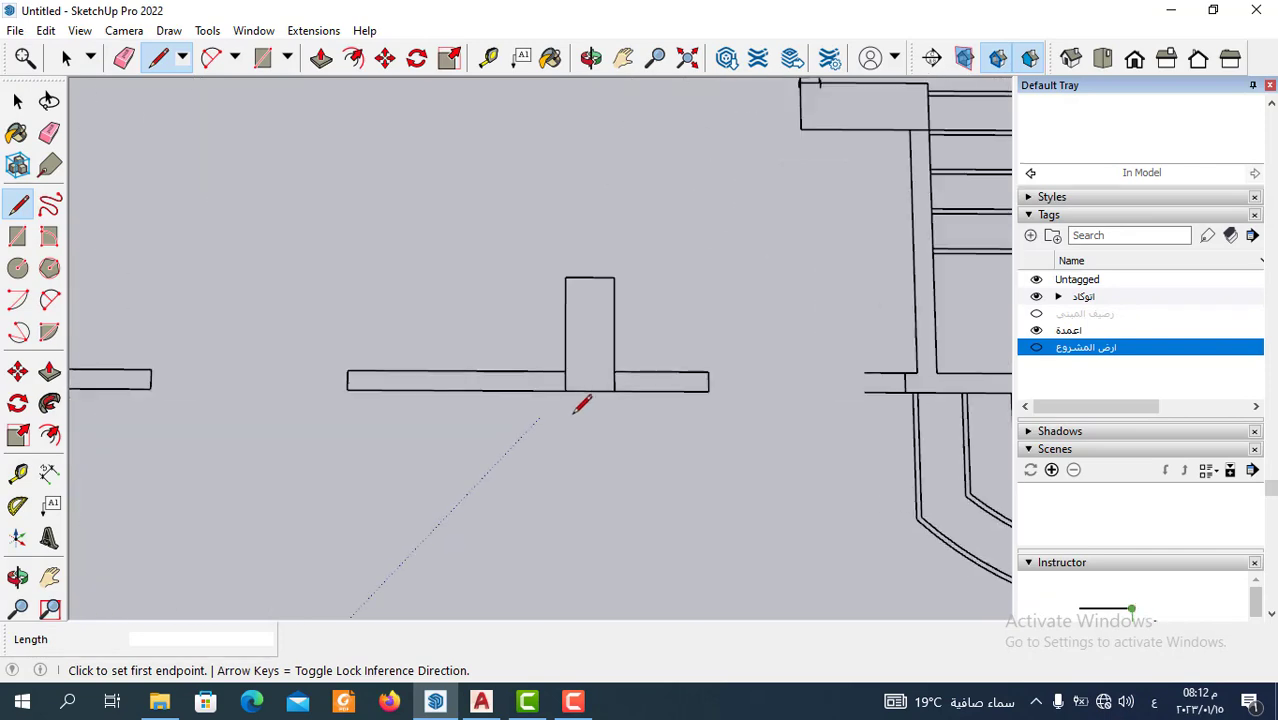
{"action": "left_click", "coordinate": [566, 390]}
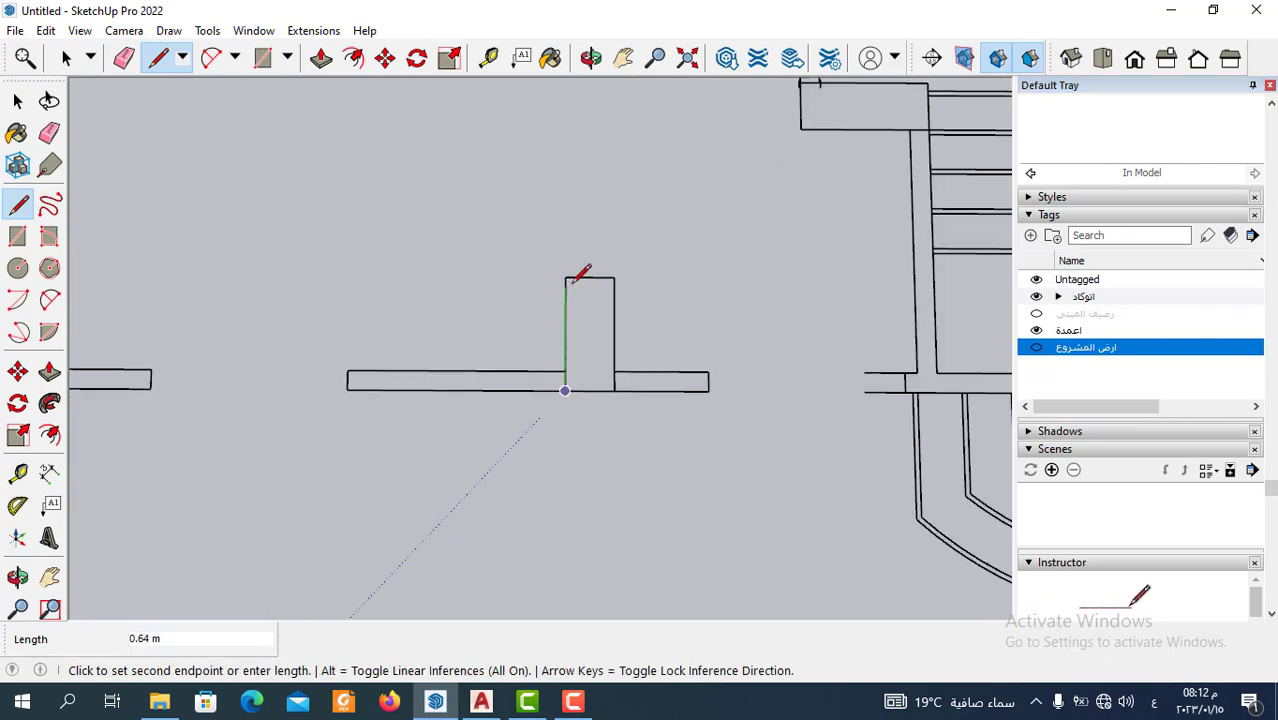
{"action": "left_click", "coordinate": [565, 277]}
{"action": "left_click", "coordinate": [613, 277]}
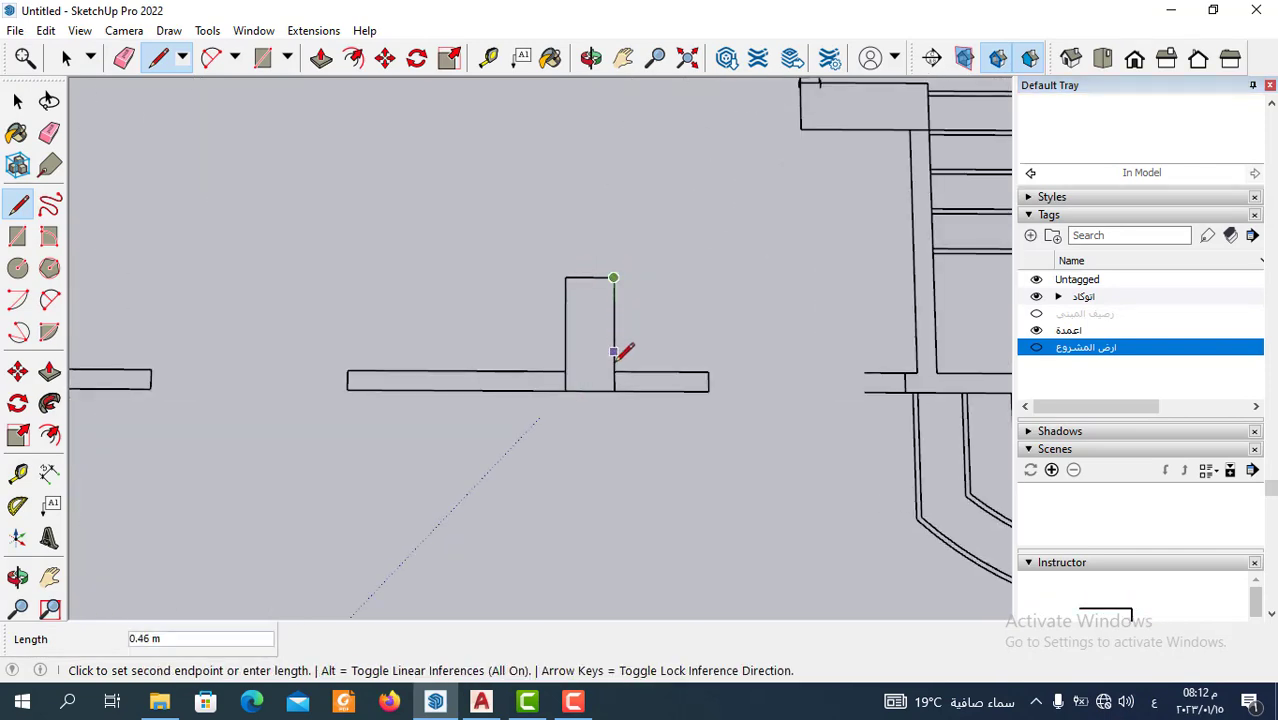
{"action": "left_click", "coordinate": [614, 390]}
{"action": "left_click", "coordinate": [566, 390]}
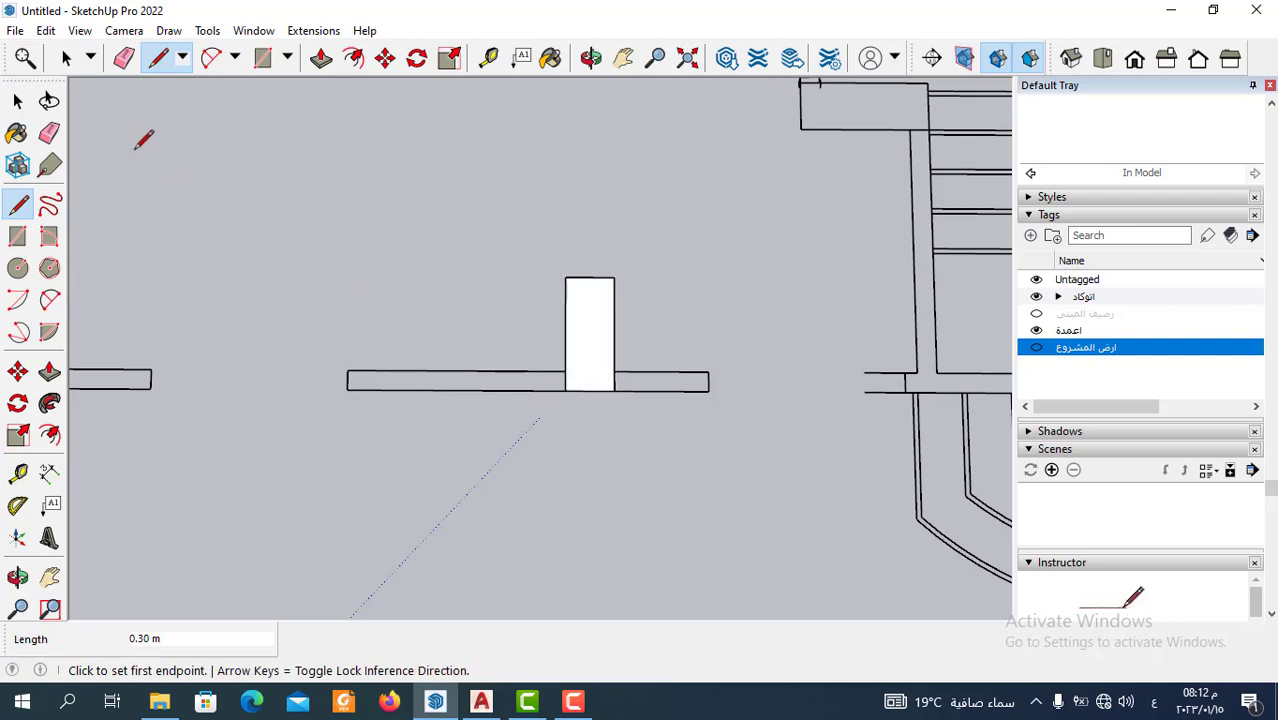
Make the column face a component named ع١.
{"action": "left_click", "coordinate": [66, 57]}
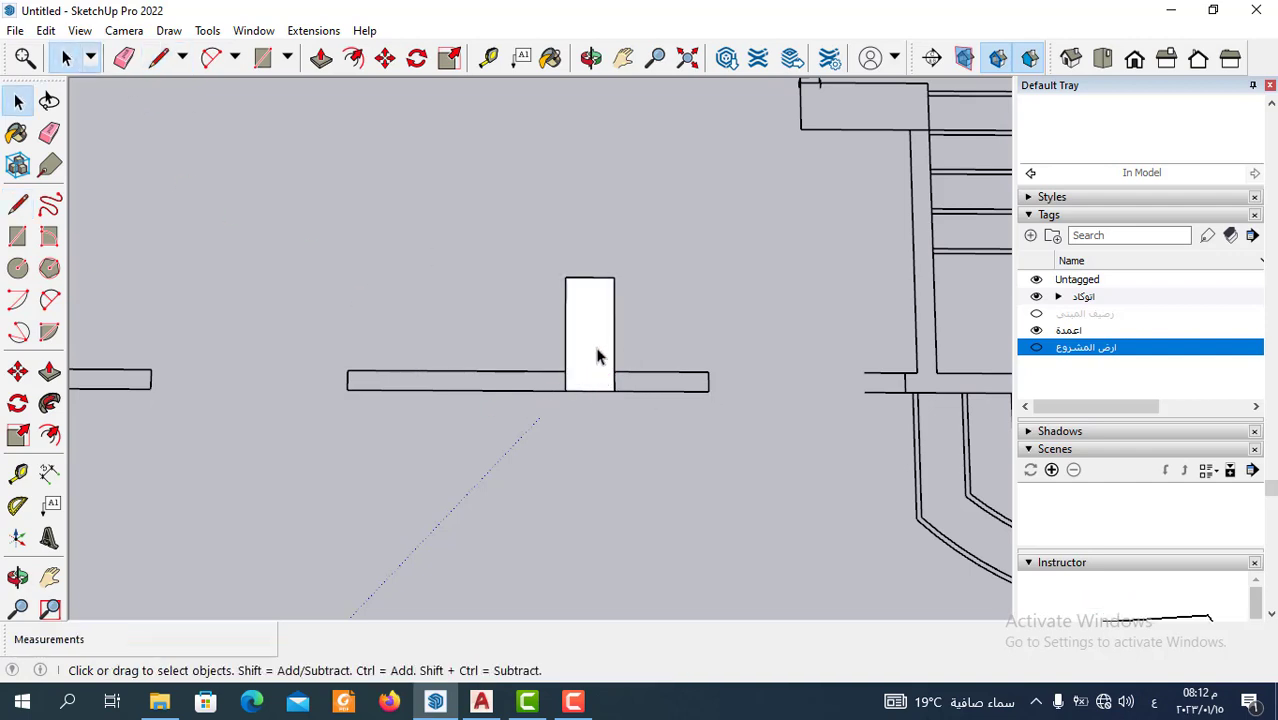
{"action": "left_click", "coordinate": [597, 356]}
{"action": "right_click", "coordinate": [597, 356]}
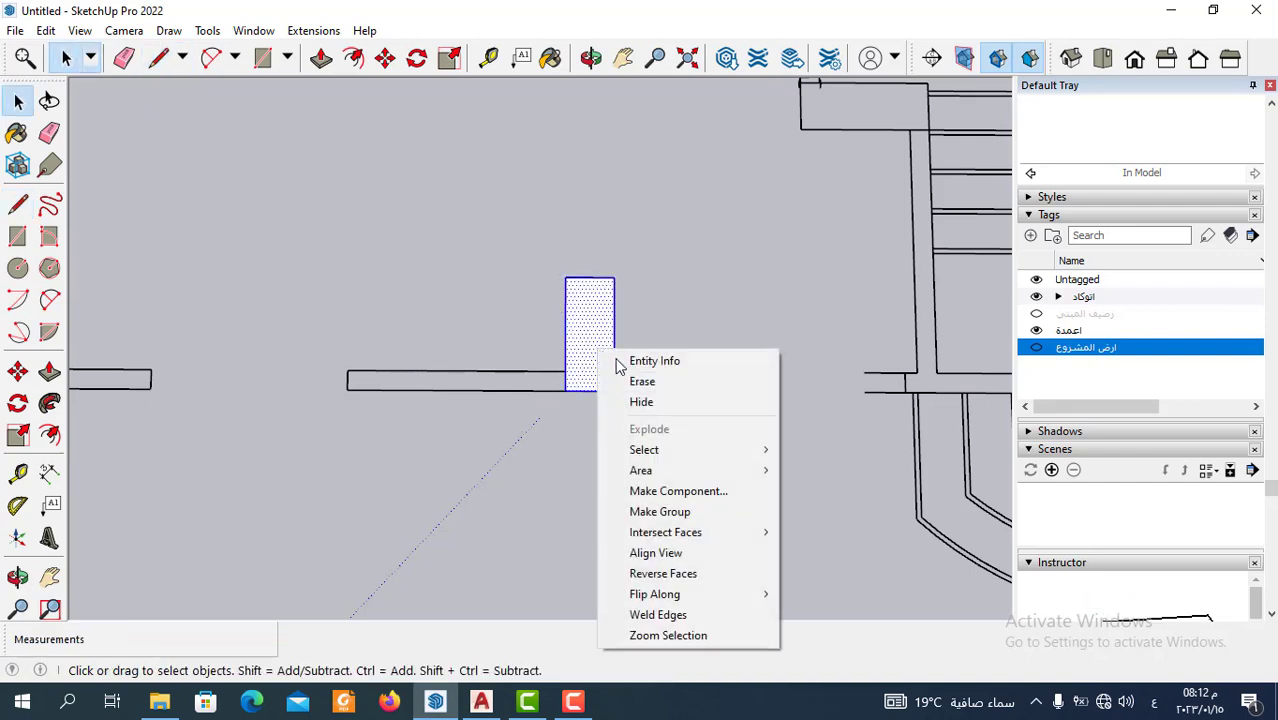
{"action": "left_click", "coordinate": [699, 490]}
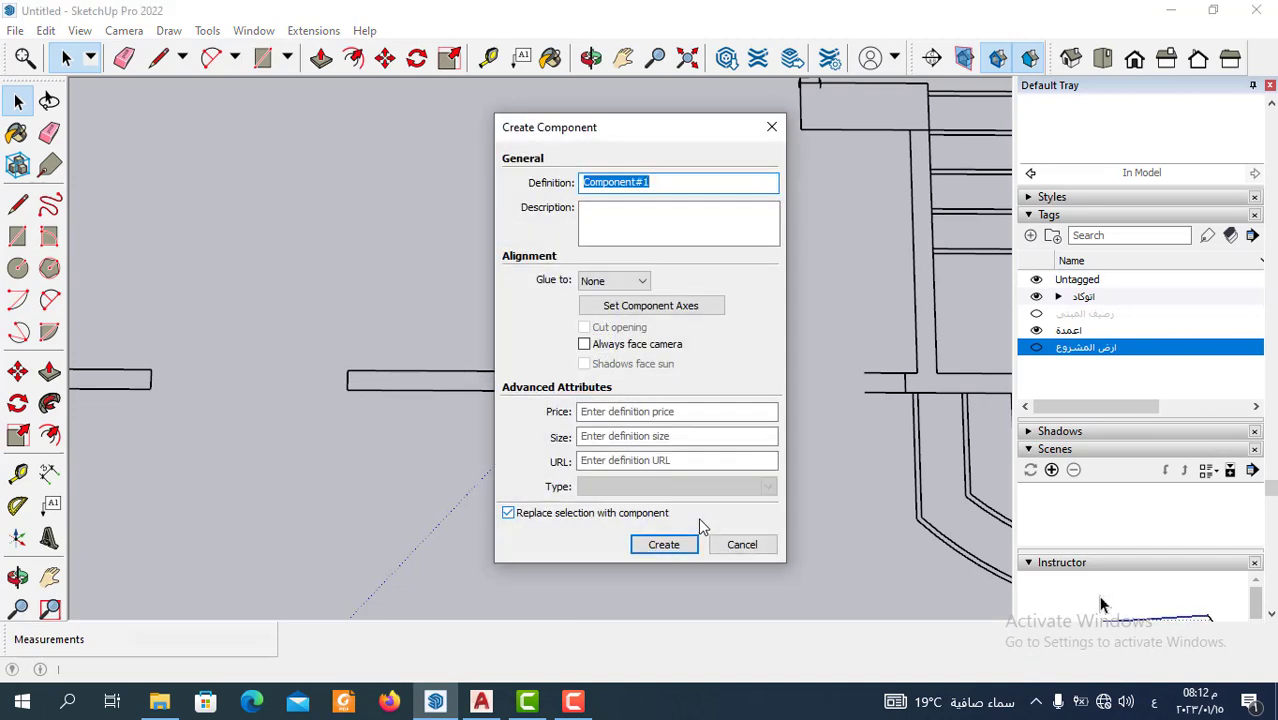
{"action": "type", "text": "ع"}
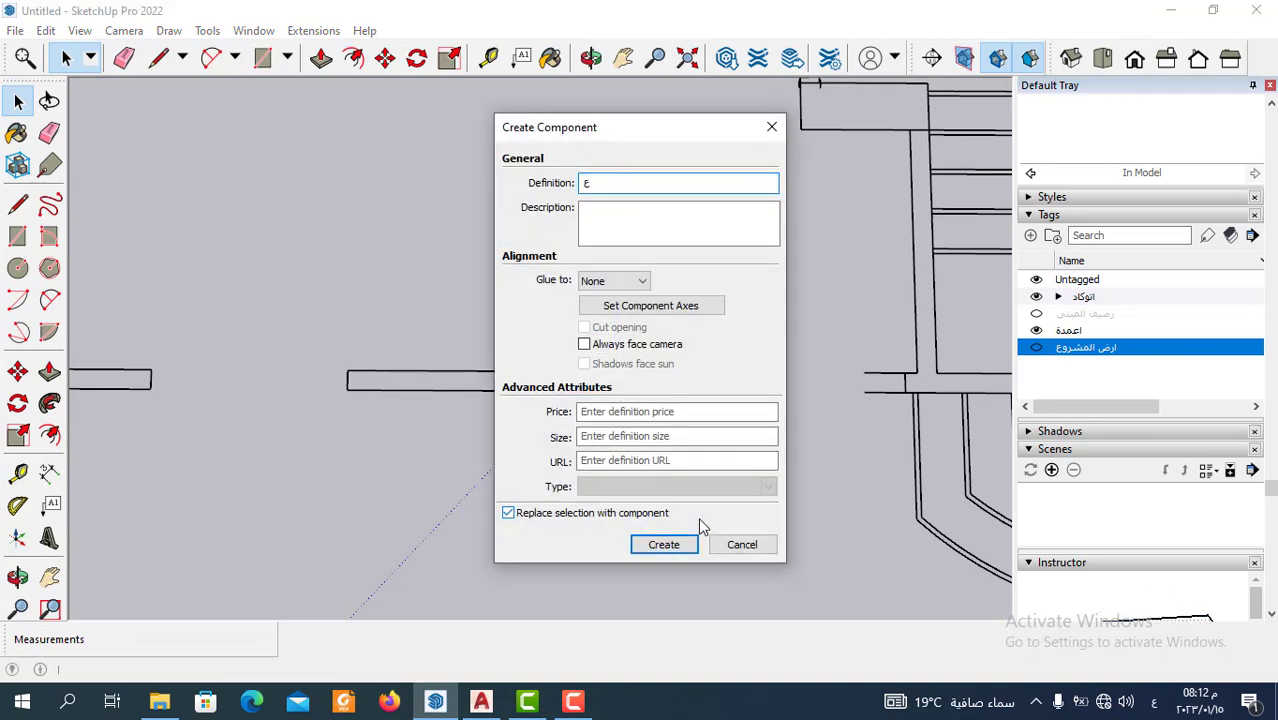
{"action": "type", "text": "١"}
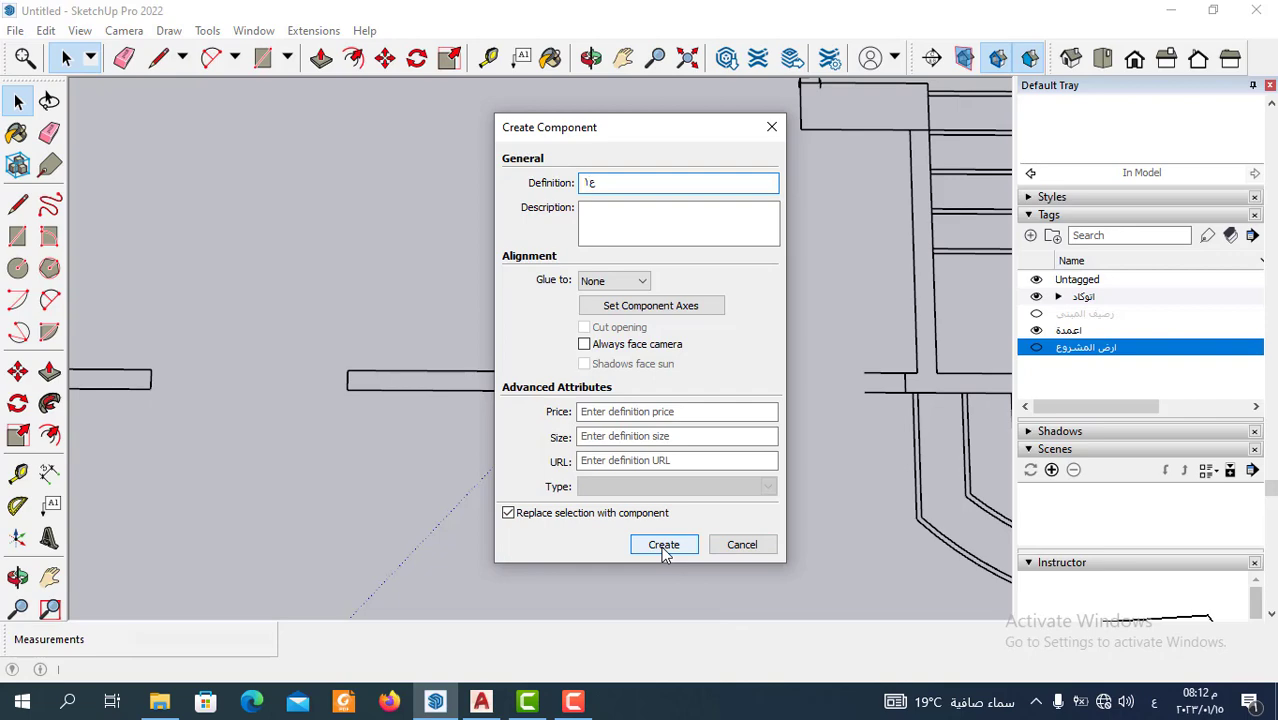
{"action": "left_click", "coordinate": [664, 547]}
{"action": "scroll", "coordinate": [668, 487], "scroll_direction": "down", "scroll_amount": 3}
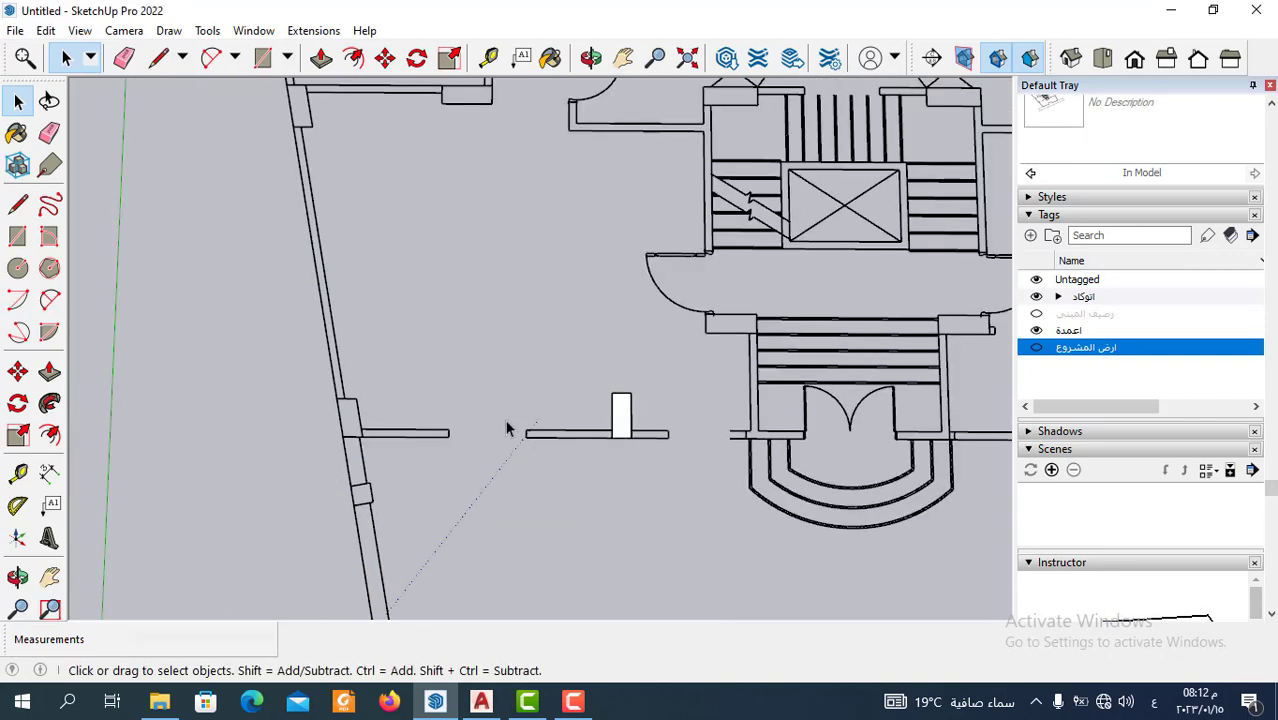
{"action": "scroll", "coordinate": [506, 428], "scroll_direction": "down", "scroll_amount": 3}
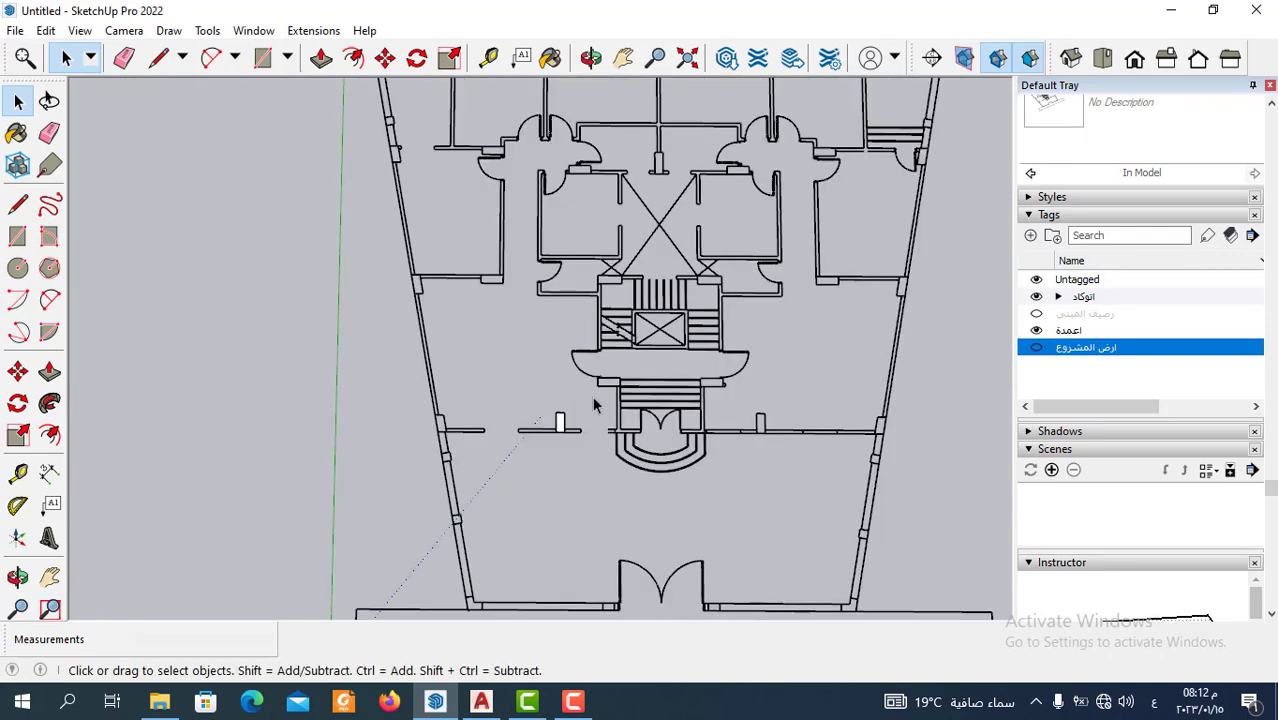
{"action": "scroll", "coordinate": [593, 402], "scroll_direction": "up", "scroll_amount": 2}
{"action": "scroll", "coordinate": [626, 400], "scroll_direction": "up", "scroll_amount": 3}
Draw the missing edge of the column beside the central stair to close its face.
{"action": "scroll", "coordinate": [628, 381], "scroll_direction": "up", "scroll_amount": 2}
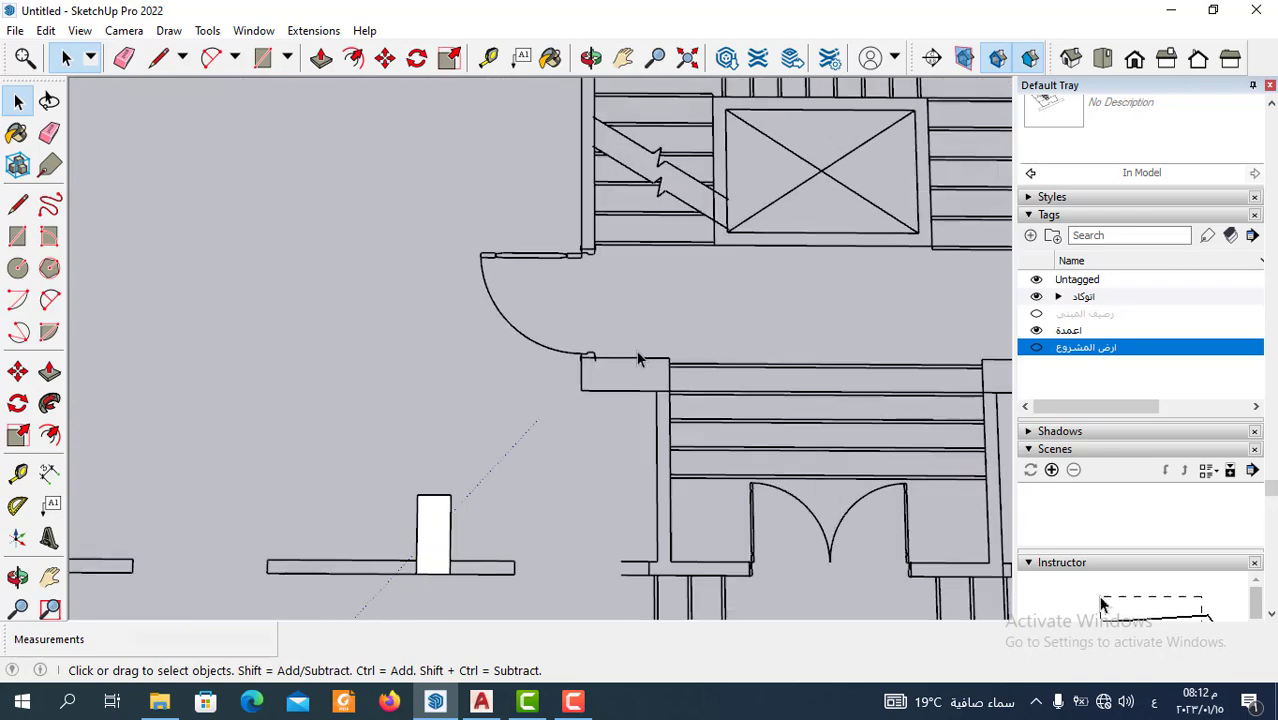
{"action": "left_click", "coordinate": [152, 60]}
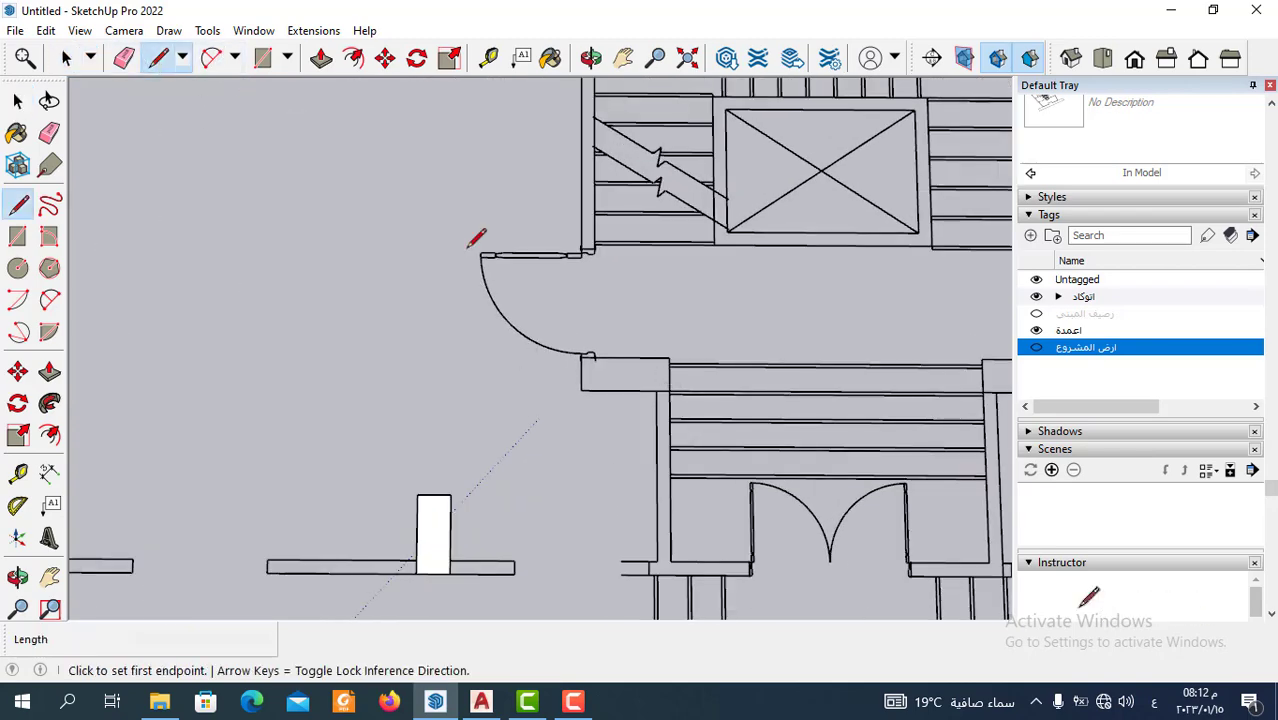
{"action": "left_click", "coordinate": [582, 390]}
{"action": "scroll", "coordinate": [662, 388], "scroll_direction": "up", "scroll_amount": 3}
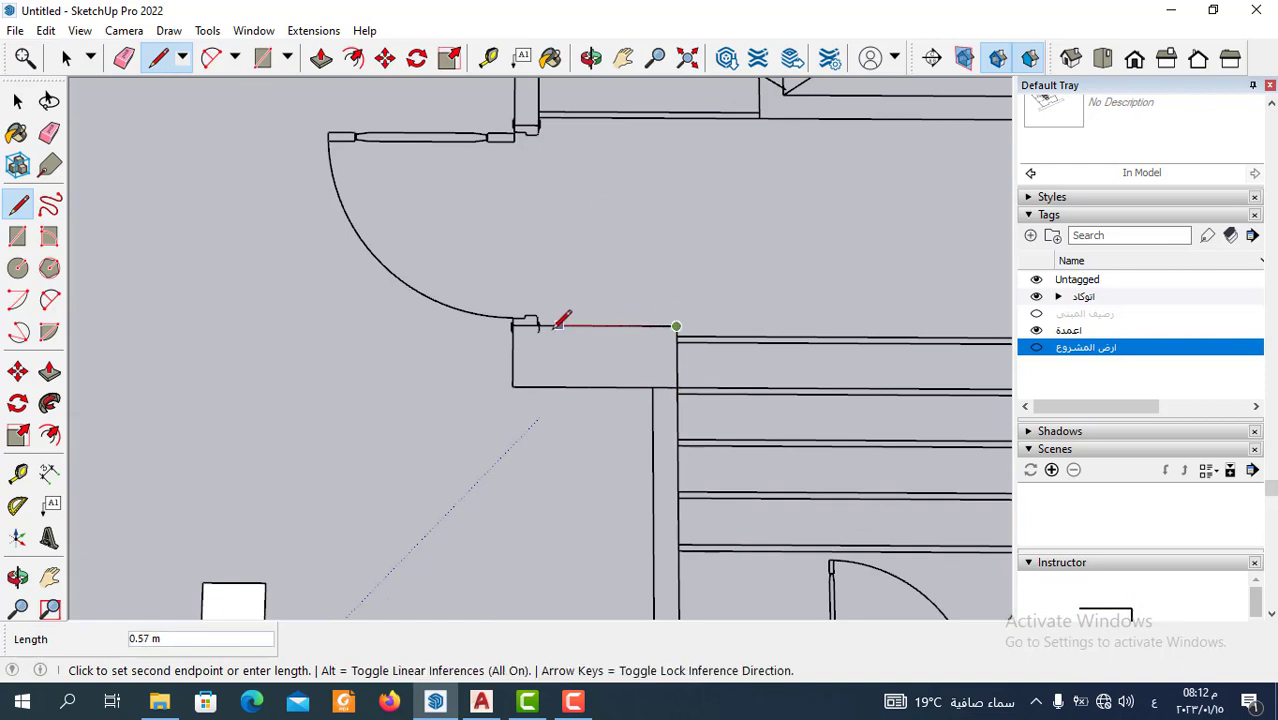
{"action": "scroll", "coordinate": [540, 320], "scroll_direction": "up", "scroll_amount": 2}
{"action": "scroll", "coordinate": [505, 310], "scroll_direction": "up", "scroll_amount": 1}
{"action": "scroll", "coordinate": [487, 307], "scroll_direction": "up", "scroll_amount": 1}
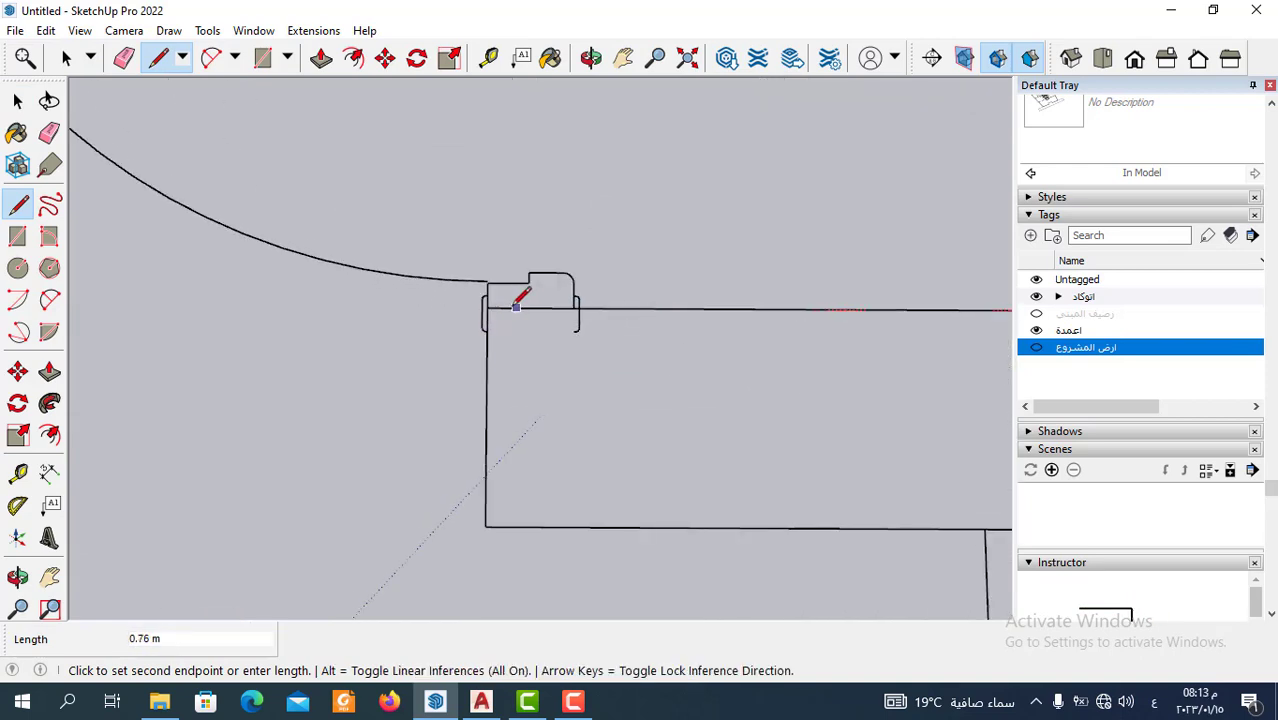
{"action": "left_click", "coordinate": [487, 527]}
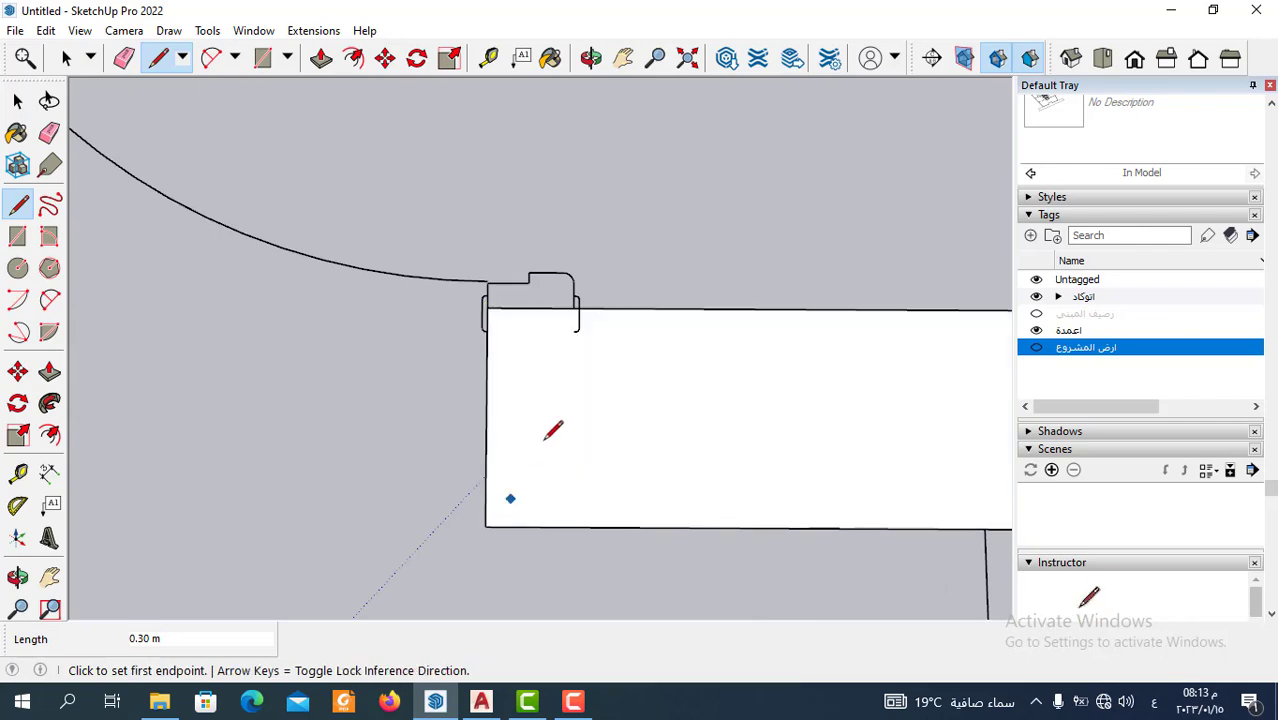
{"action": "scroll", "coordinate": [553, 428], "scroll_direction": "down", "scroll_amount": 2}
{"action": "key", "text": "space"}
Make the face a component, declining to replace the existing ع١ component.
{"action": "double_click", "coordinate": [680, 460]}
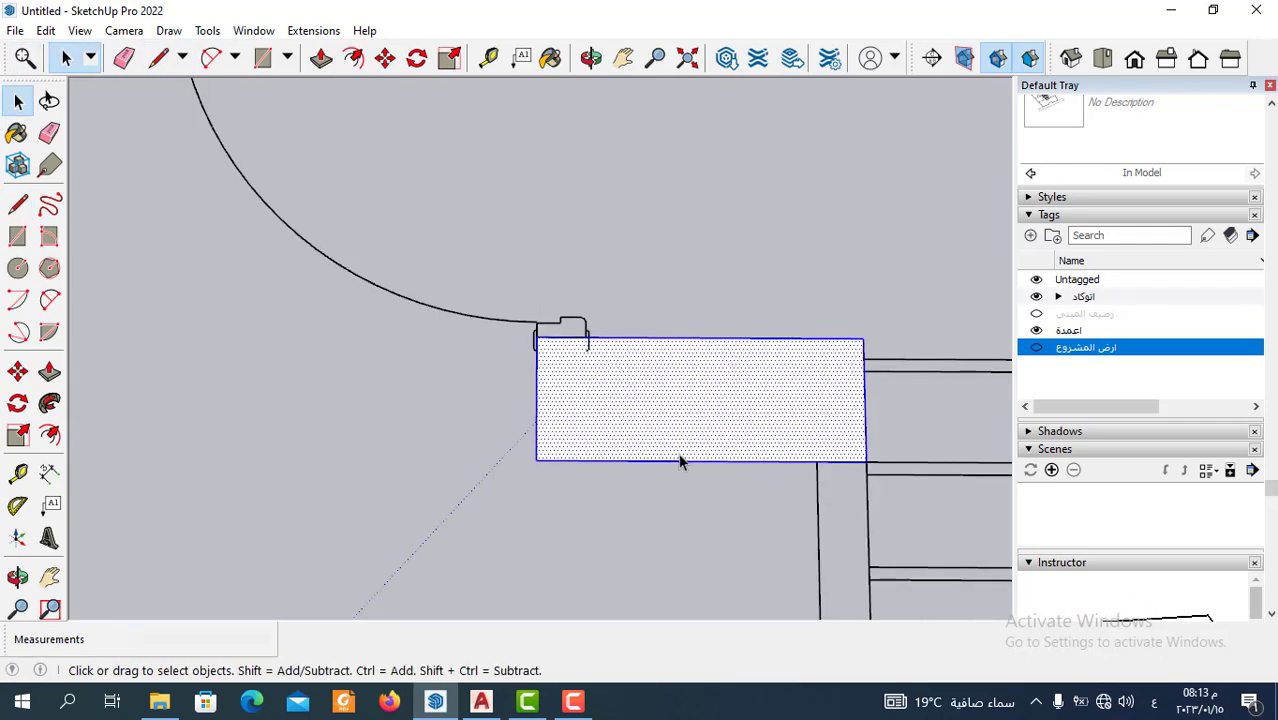
{"action": "right_click", "coordinate": [681, 459]}
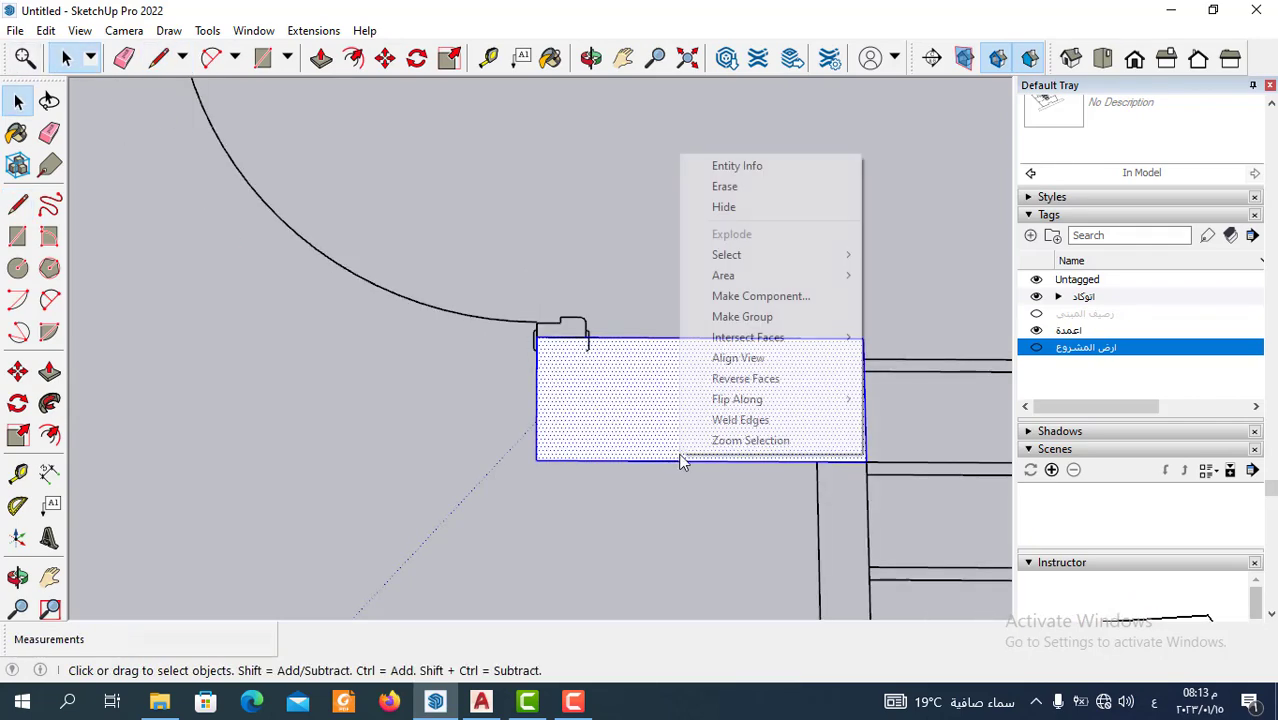
{"action": "left_click", "coordinate": [767, 297]}
{"action": "type", "text": "ع1"}
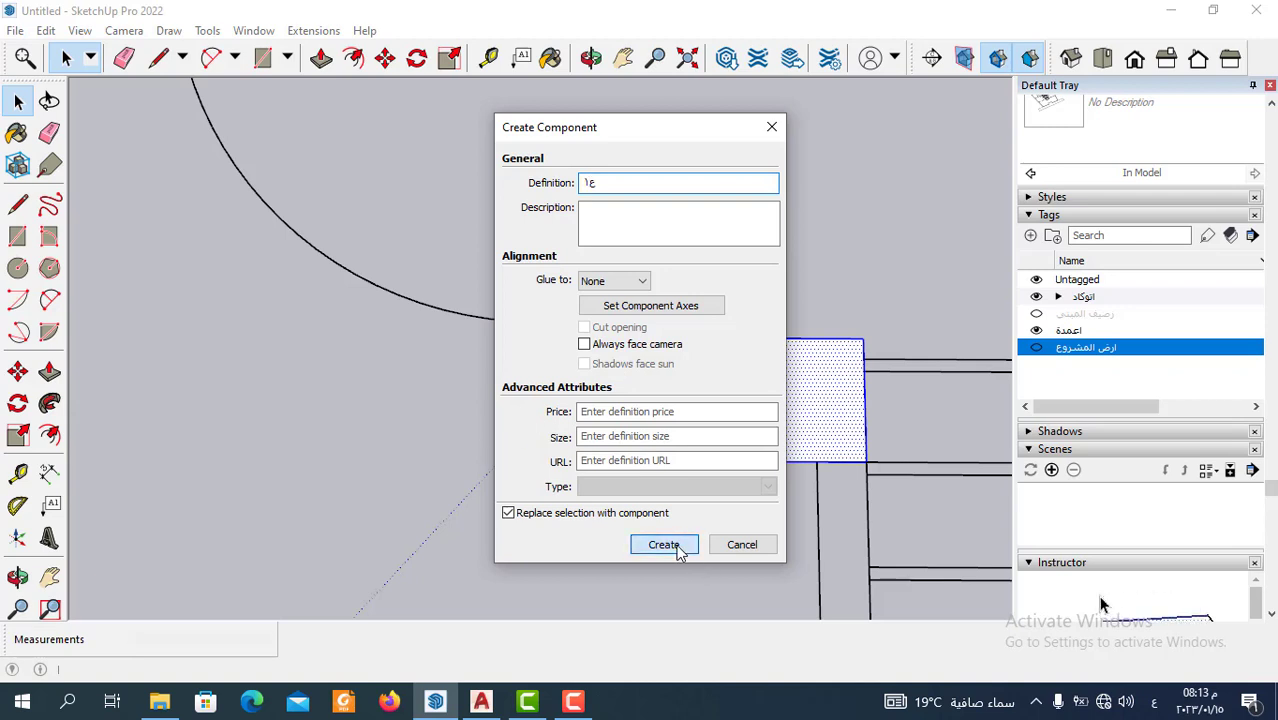
{"action": "left_click", "coordinate": [664, 545]}
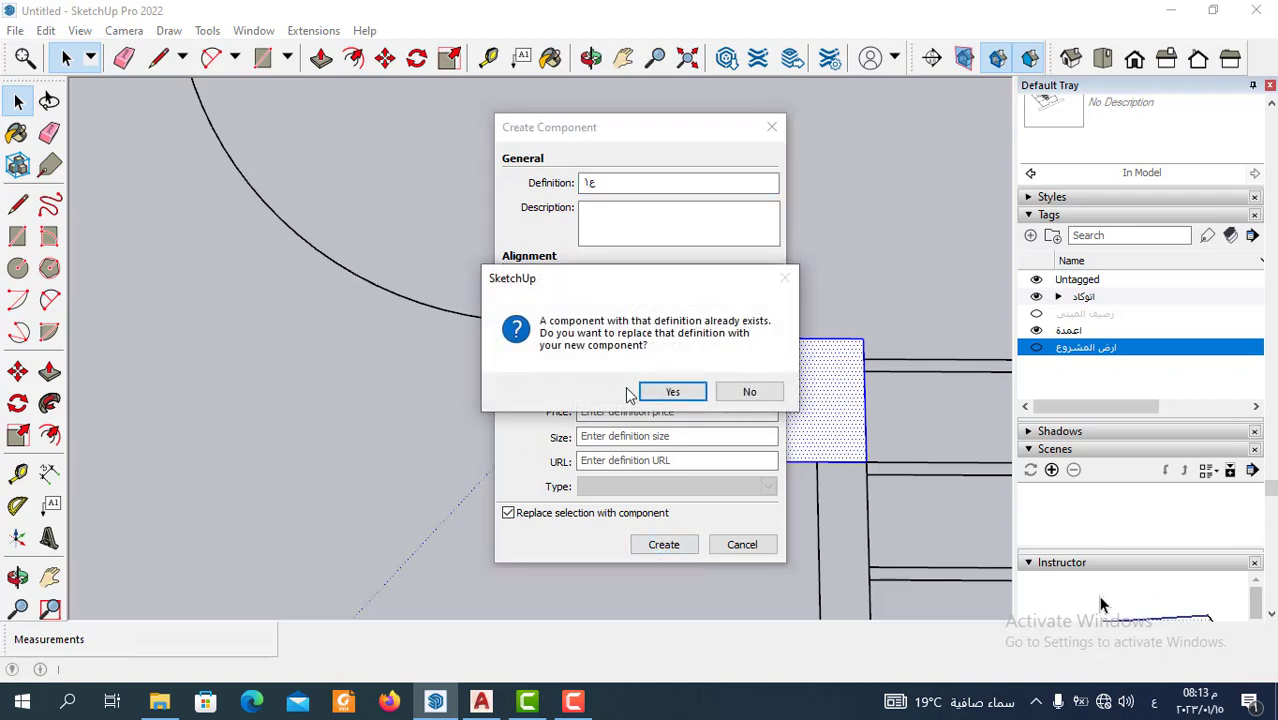
{"action": "left_click", "coordinate": [746, 392]}
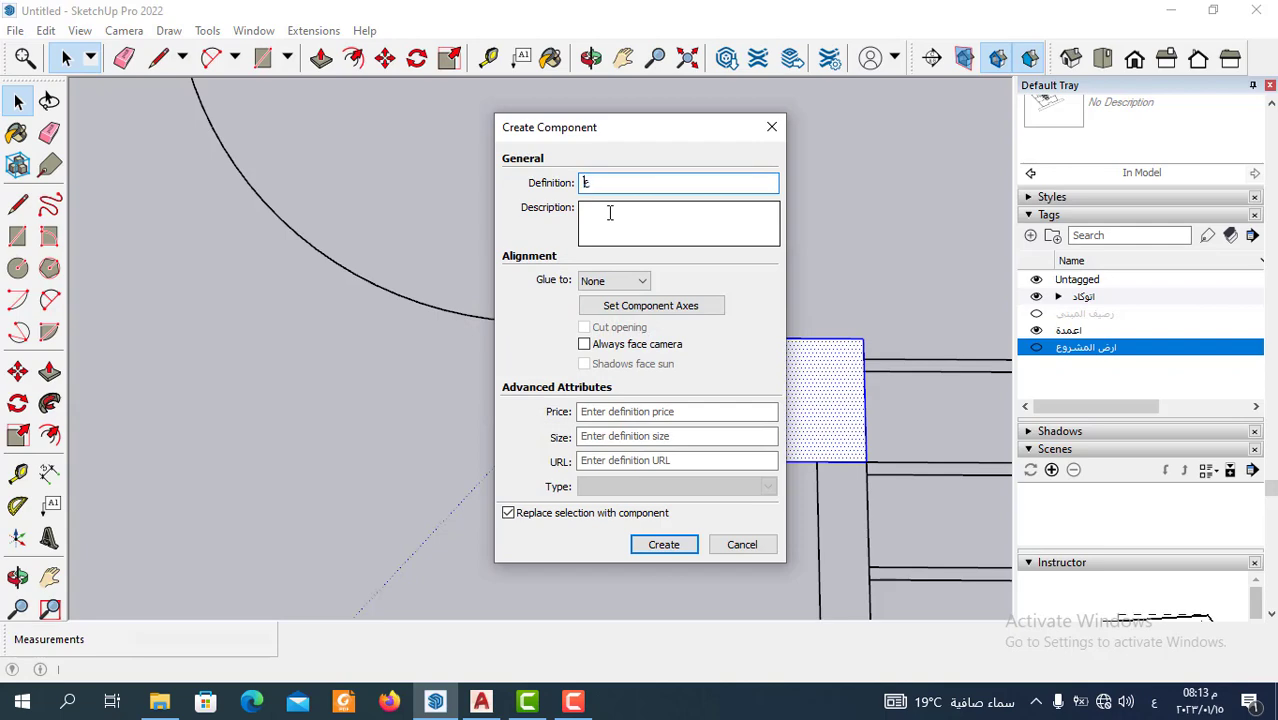
{"action": "left_click", "coordinate": [600, 188]}
{"action": "type", "text": "٢"}
Create the pending stair-side column component and zoom to the plan's top-left corner.
{"action": "left_click", "coordinate": [660, 544]}
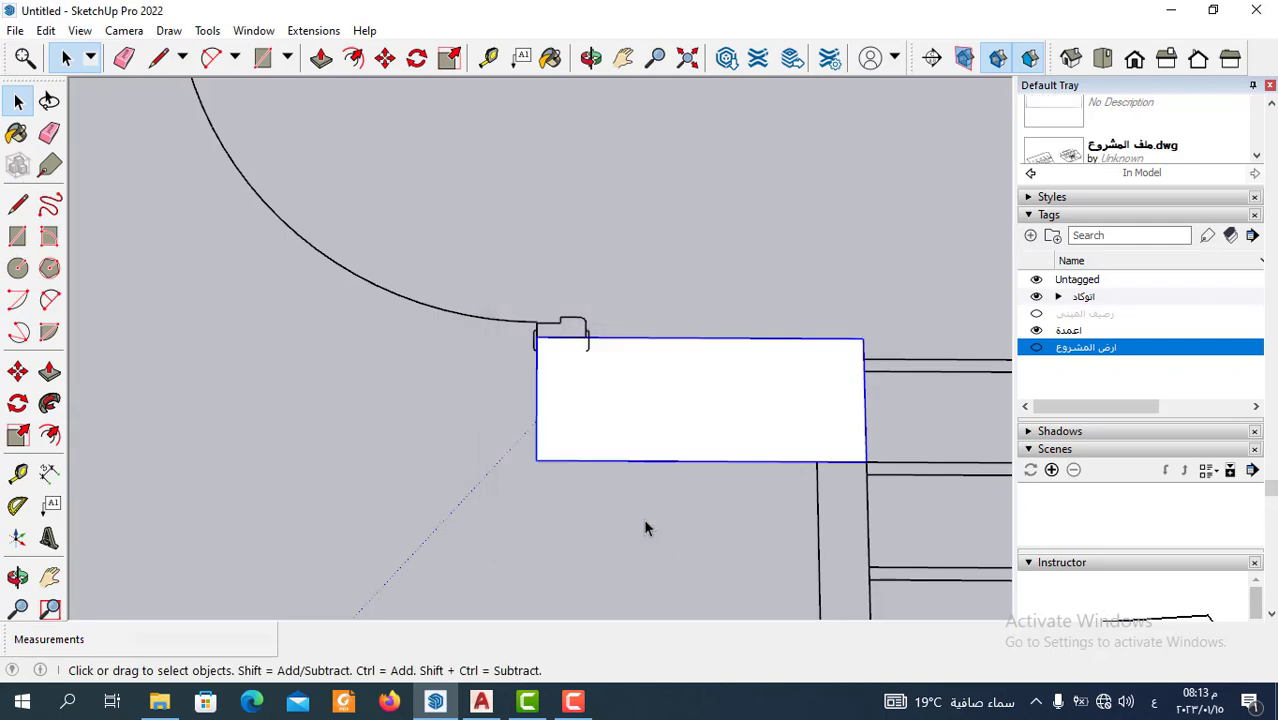
{"action": "scroll", "coordinate": [606, 414], "scroll_direction": "down", "scroll_amount": 2}
{"action": "scroll", "coordinate": [606, 414], "scroll_direction": "down", "scroll_amount": 2}
{"action": "scroll", "coordinate": [620, 428], "scroll_direction": "down", "scroll_amount": 1}
{"action": "scroll", "coordinate": [626, 505], "scroll_direction": "down", "scroll_amount": 1}
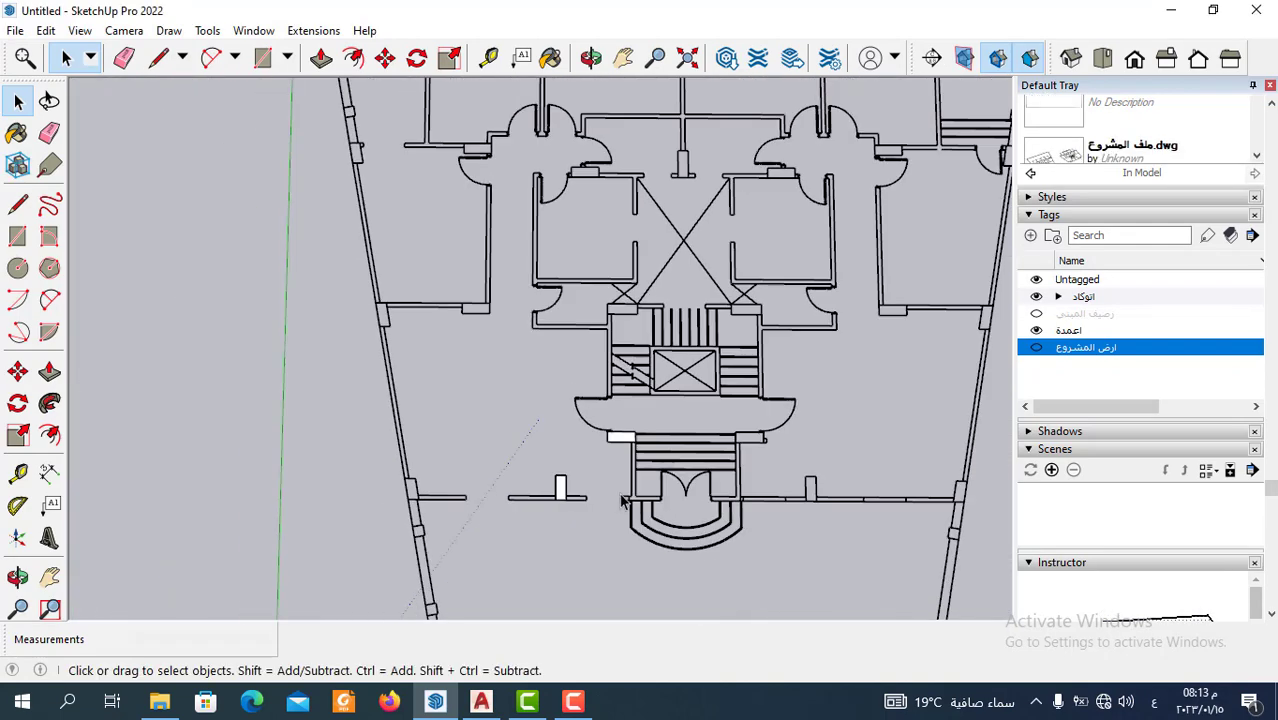
{"action": "scroll", "coordinate": [635, 525], "scroll_direction": "down", "scroll_amount": 1}
{"action": "scroll", "coordinate": [628, 505], "scroll_direction": "up", "scroll_amount": 1}
{"action": "scroll", "coordinate": [608, 518], "scroll_direction": "down", "scroll_amount": 1}
{"action": "scroll", "coordinate": [630, 505], "scroll_direction": "down", "scroll_amount": 1}
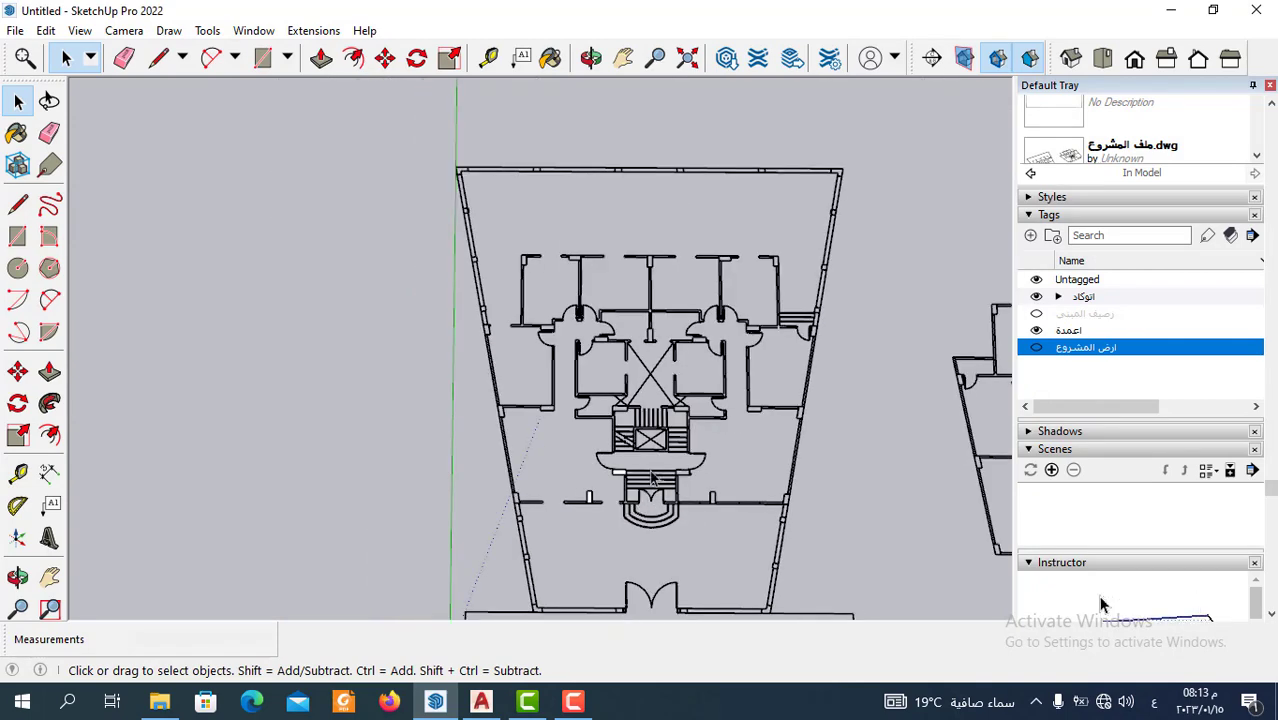
{"action": "scroll", "coordinate": [630, 508], "scroll_direction": "down", "scroll_amount": 1}
{"action": "scroll", "coordinate": [515, 250], "scroll_direction": "up", "scroll_amount": 2}
{"action": "scroll", "coordinate": [495, 215], "scroll_direction": "up", "scroll_amount": 2}
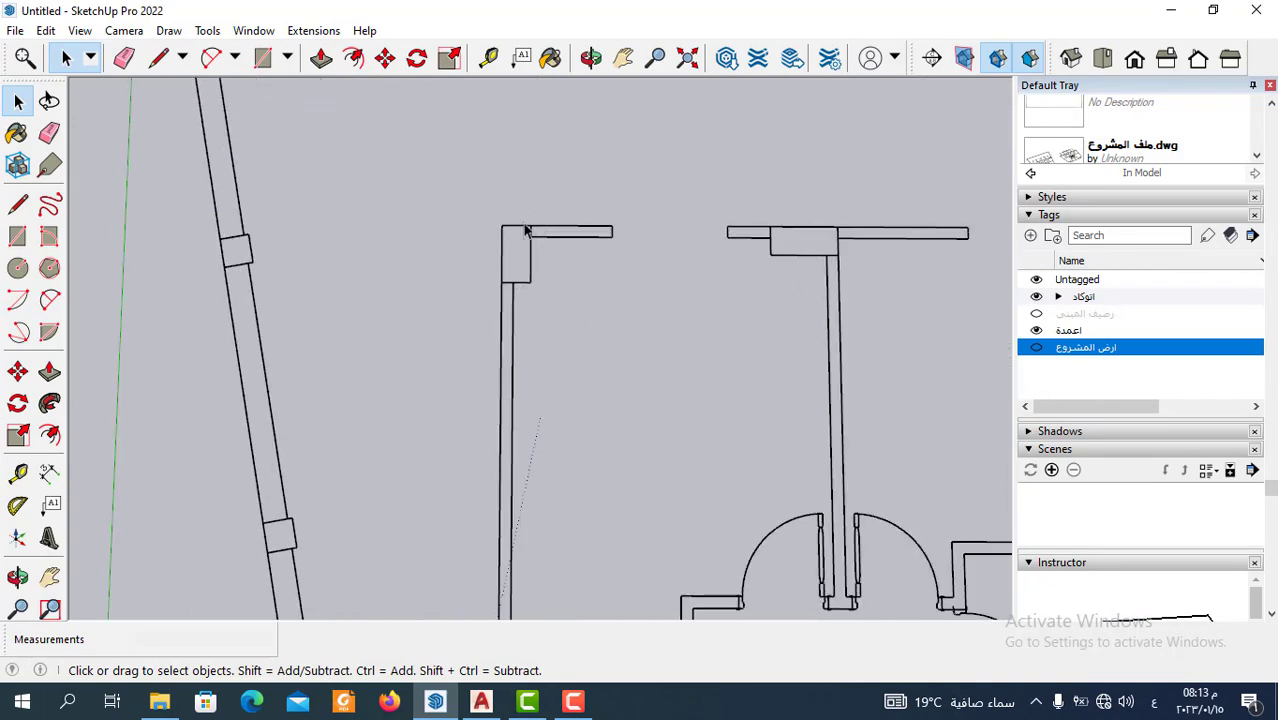
Trace the column at the top-left wall corner into a closed face.
{"action": "left_click", "coordinate": [158, 58]}
{"action": "scroll", "coordinate": [513, 256], "scroll_direction": "up", "scroll_amount": 1}
{"action": "scroll", "coordinate": [551, 289], "scroll_direction": "up", "scroll_amount": 1}
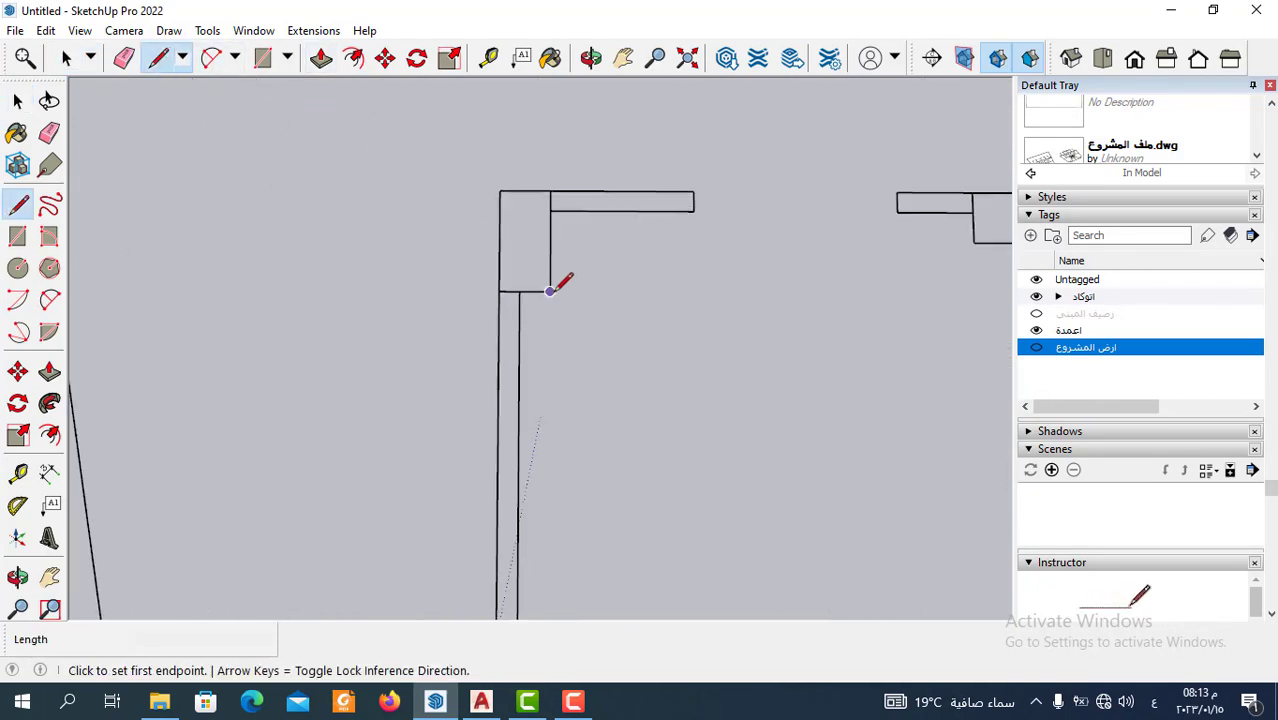
{"action": "left_click", "coordinate": [549, 291]}
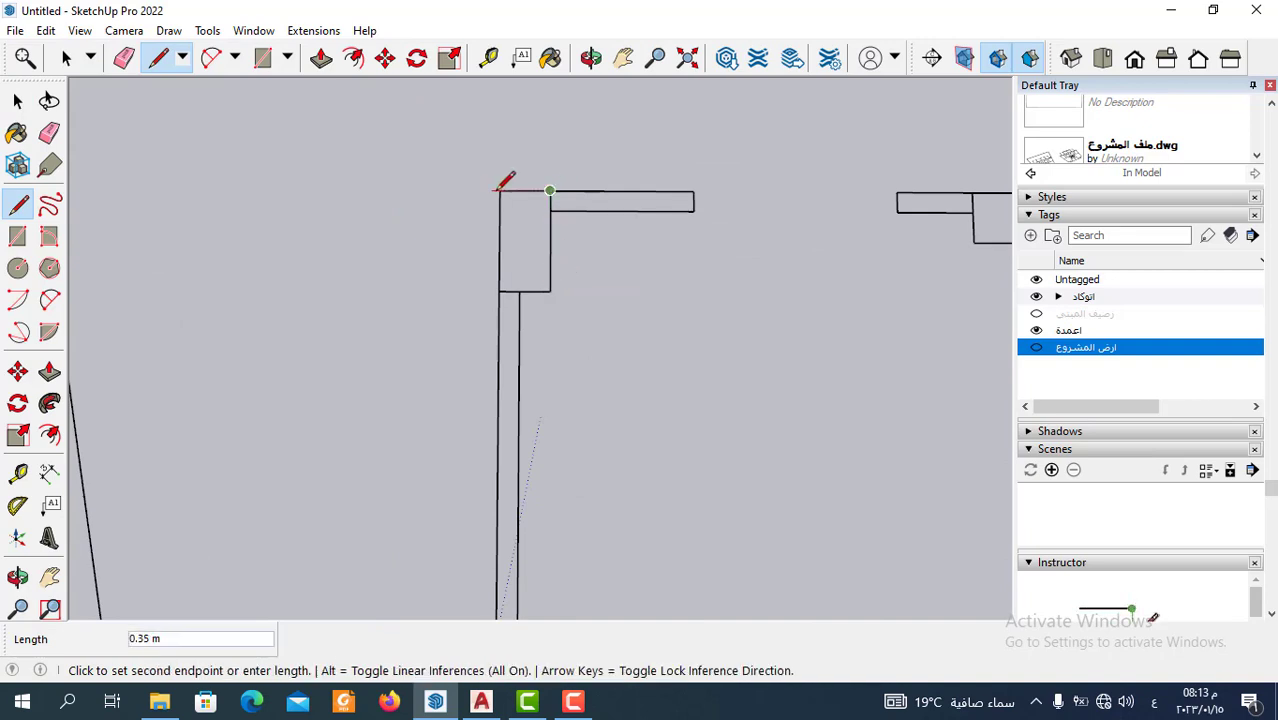
{"action": "left_click", "coordinate": [549, 291]}
{"action": "key", "text": "space"}
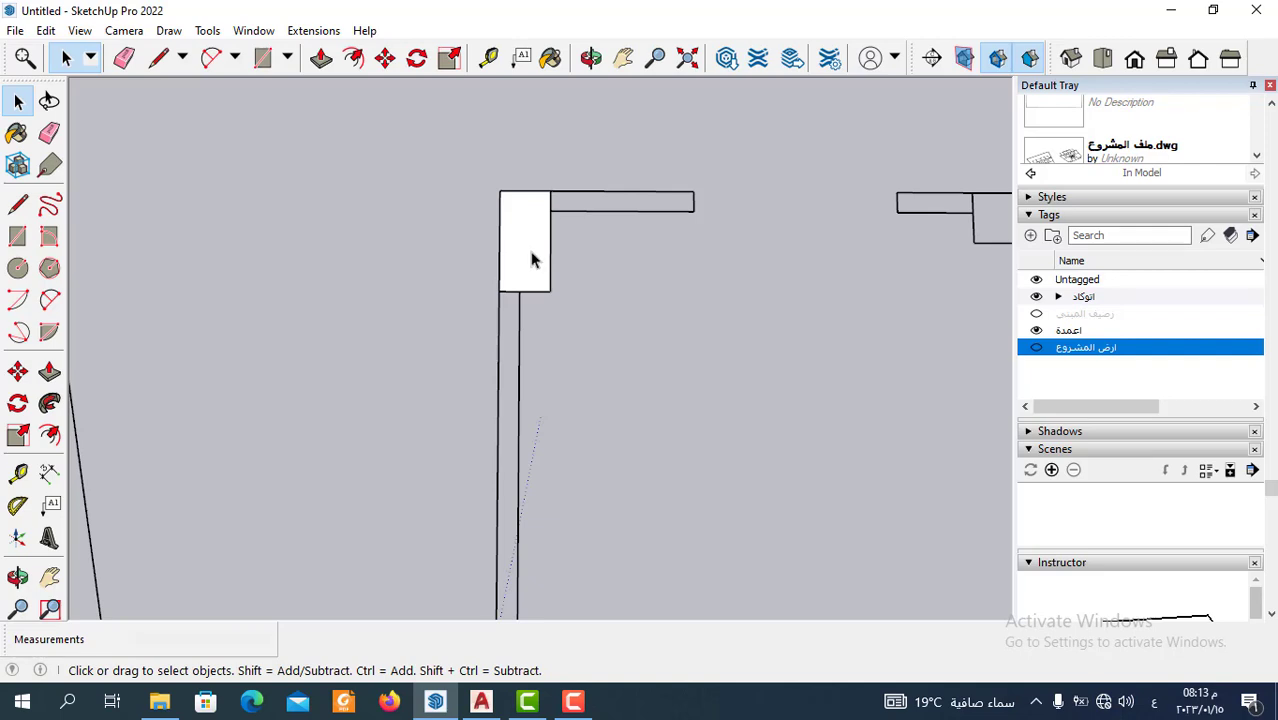
Make the corner column face a component named ع٢.
{"action": "left_click", "coordinate": [531, 260]}
{"action": "right_click", "coordinate": [529, 252]}
{"action": "left_click", "coordinate": [622, 390]}
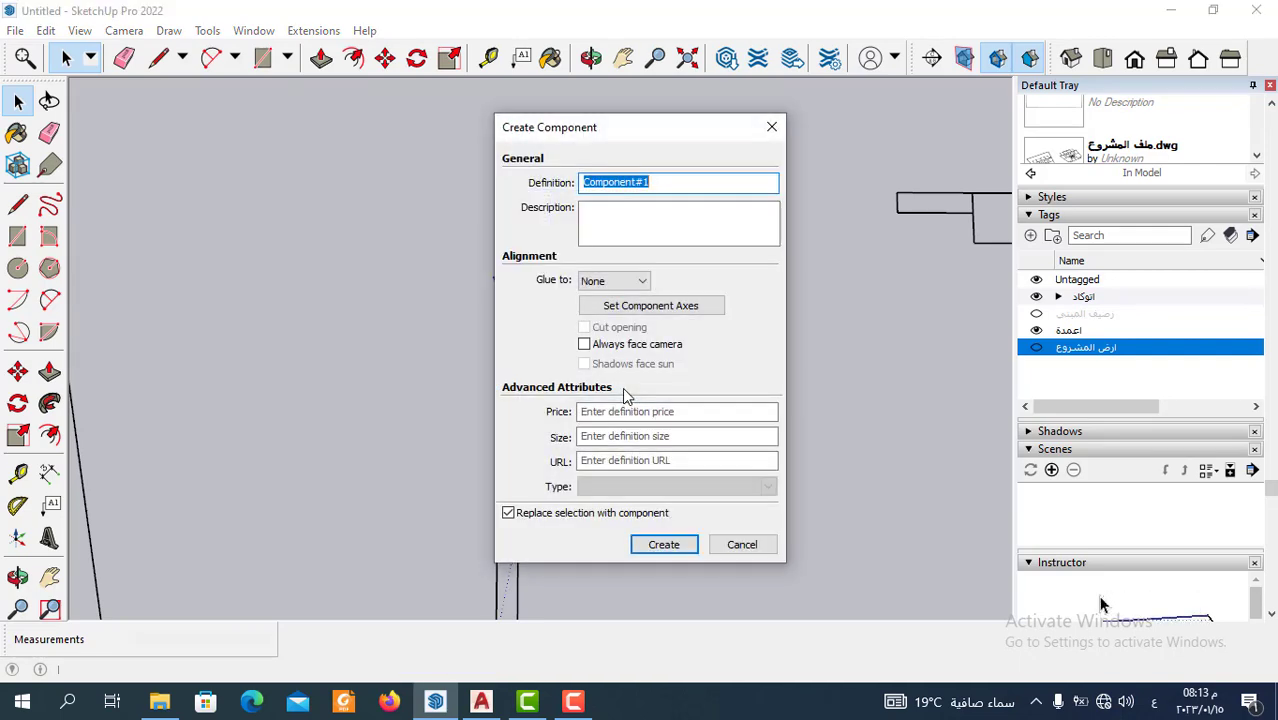
{"action": "type", "text": "ع٢"}
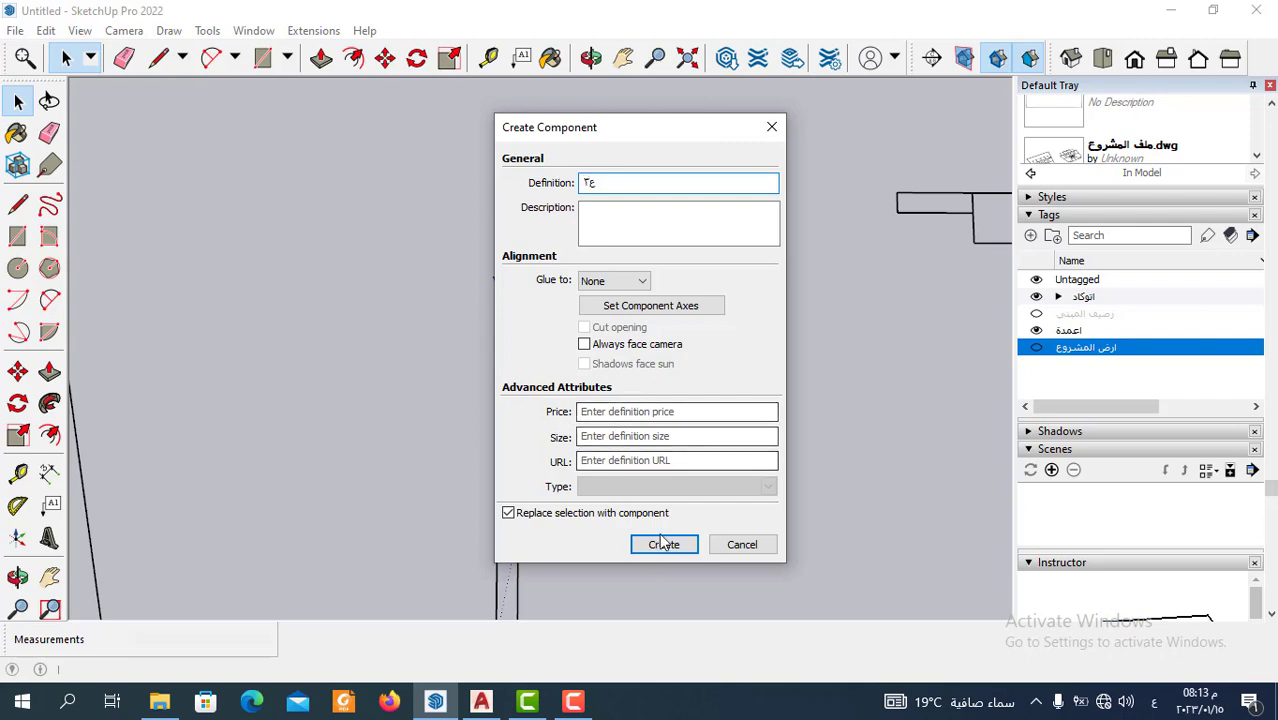
{"action": "left_click", "coordinate": [663, 544]}
{"action": "scroll", "coordinate": [675, 530], "scroll_direction": "down", "scroll_amount": 3}
Trace the column on the slanted left outer wall into a closed face.
{"action": "scroll", "coordinate": [570, 294], "scroll_direction": "down", "scroll_amount": 3}
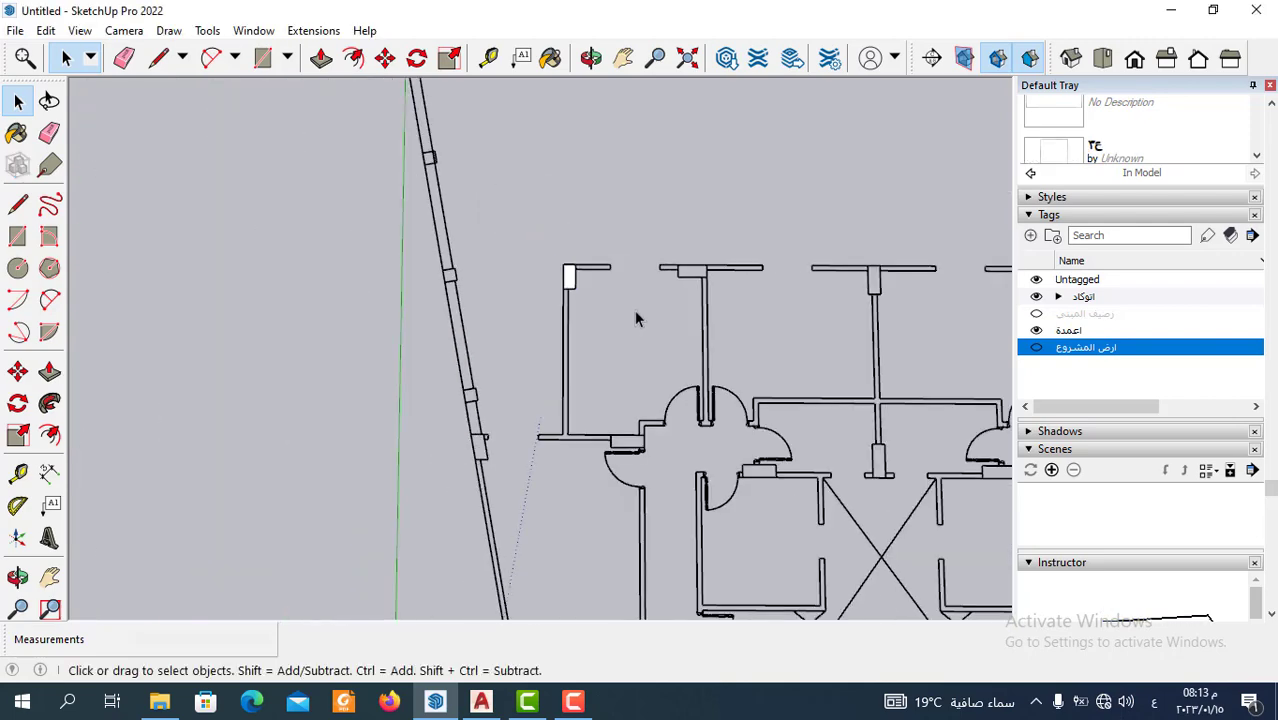
{"action": "scroll", "coordinate": [636, 318], "scroll_direction": "down", "scroll_amount": 3}
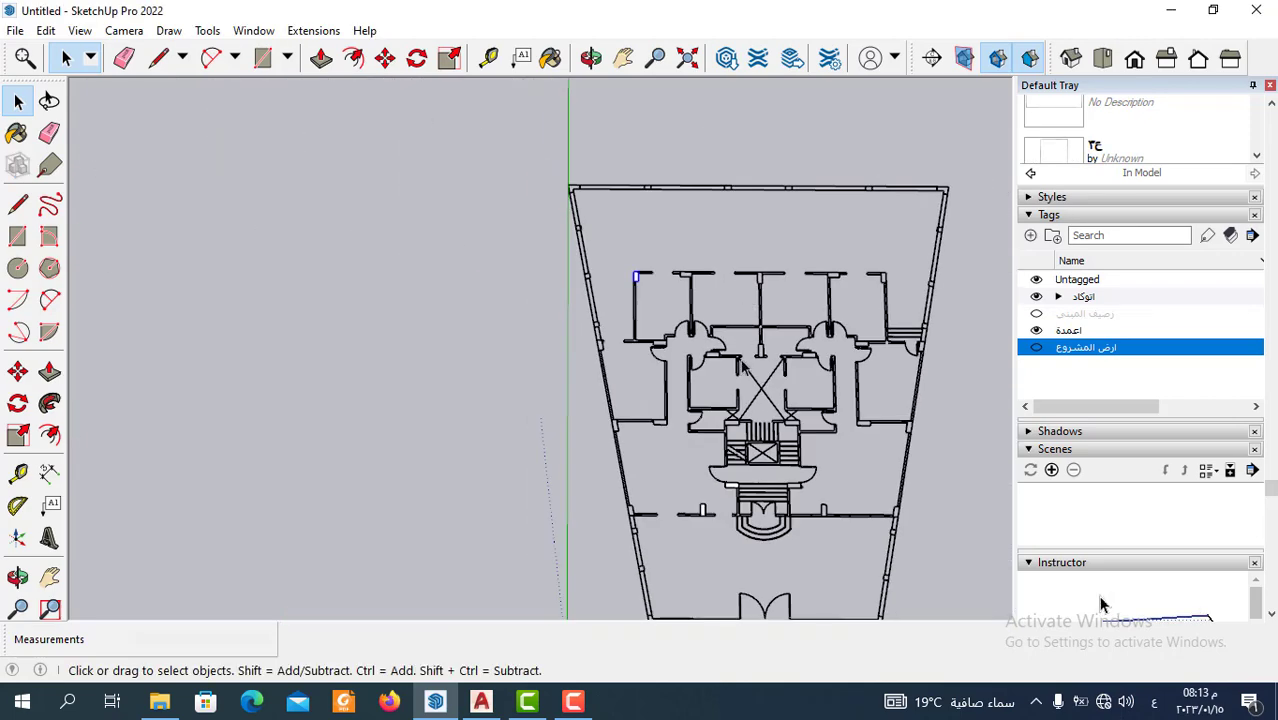
{"action": "scroll", "coordinate": [760, 450], "scroll_direction": "up", "scroll_amount": 2}
{"action": "scroll", "coordinate": [558, 388], "scroll_direction": "up", "scroll_amount": 2}
{"action": "scroll", "coordinate": [560, 300], "scroll_direction": "up", "scroll_amount": 2}
{"action": "scroll", "coordinate": [645, 317], "scroll_direction": "up", "scroll_amount": 2}
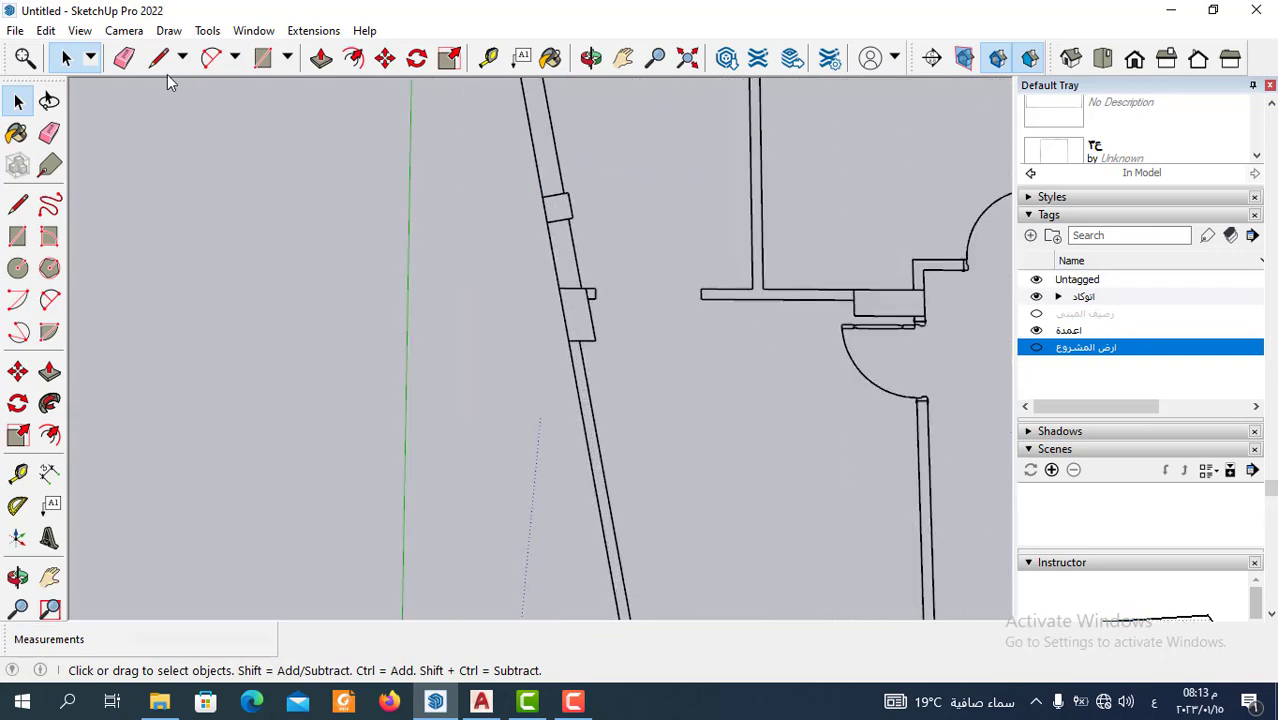
{"action": "left_click", "coordinate": [158, 57]}
{"action": "scroll", "coordinate": [613, 305], "scroll_direction": "up", "scroll_amount": 1}
{"action": "scroll", "coordinate": [552, 285], "scroll_direction": "up", "scroll_amount": 1}
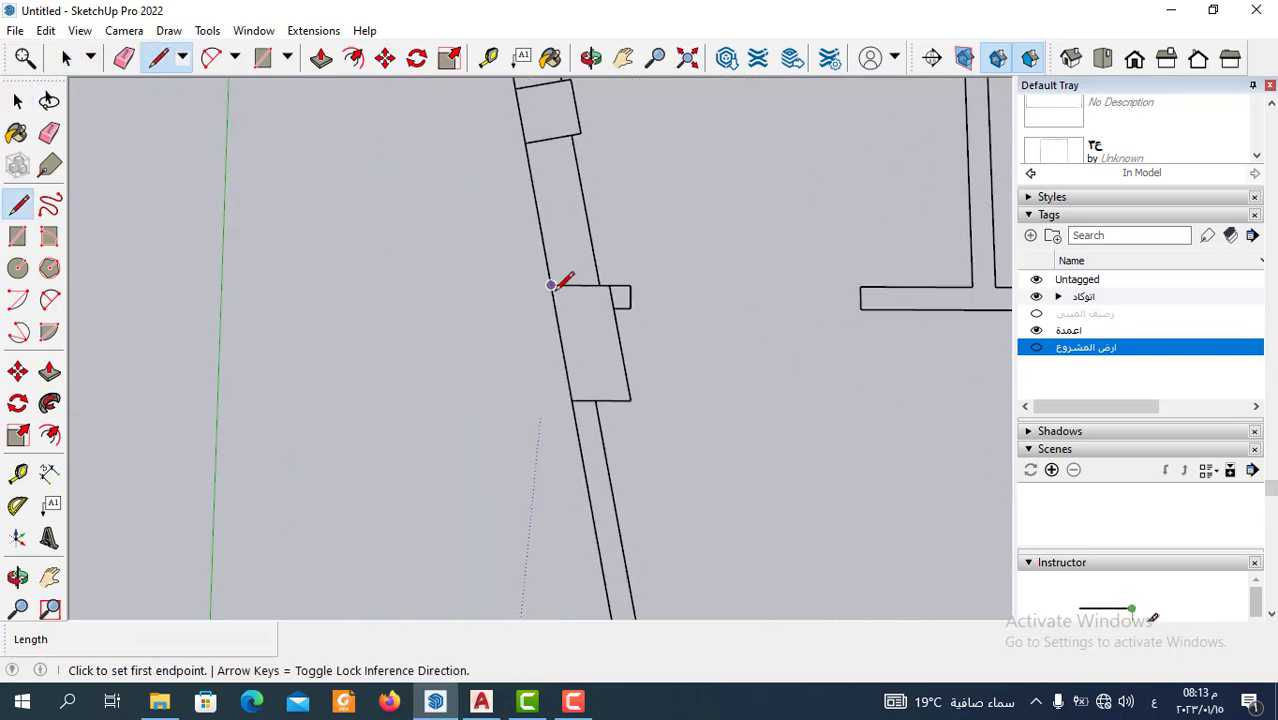
{"action": "left_click", "coordinate": [551, 285]}
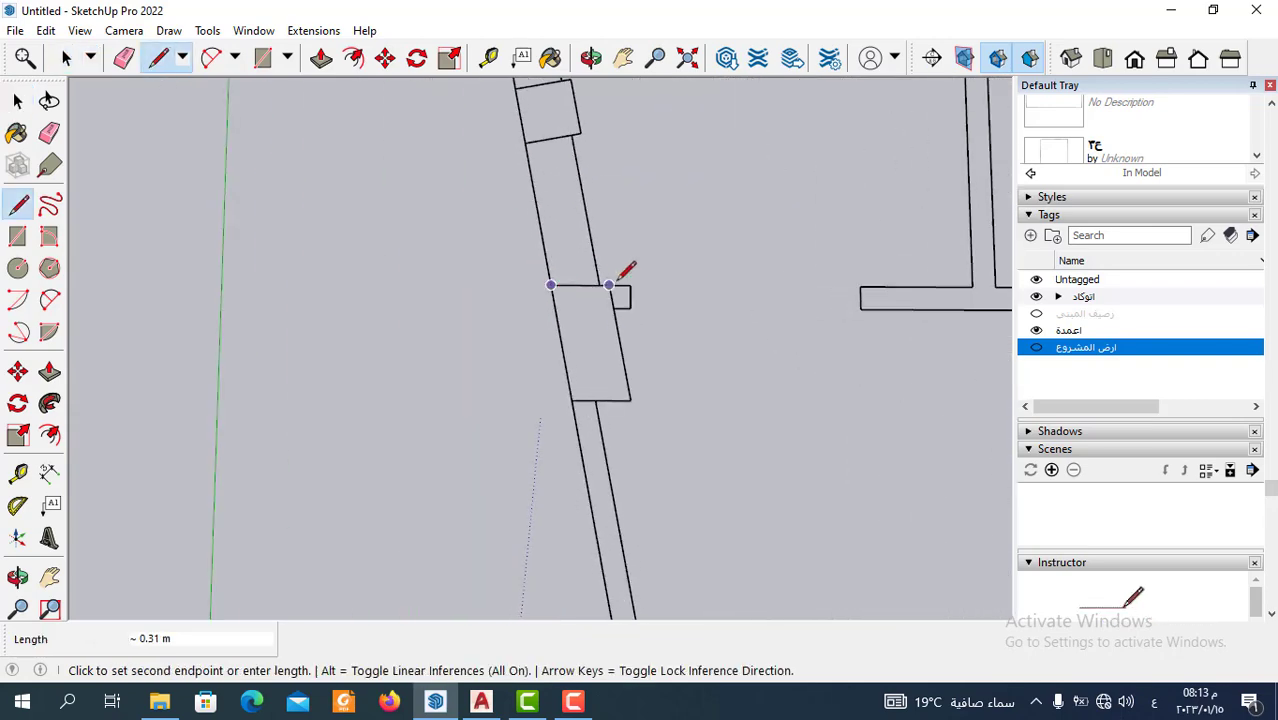
{"action": "left_click", "coordinate": [571, 400]}
{"action": "left_click", "coordinate": [551, 285]}
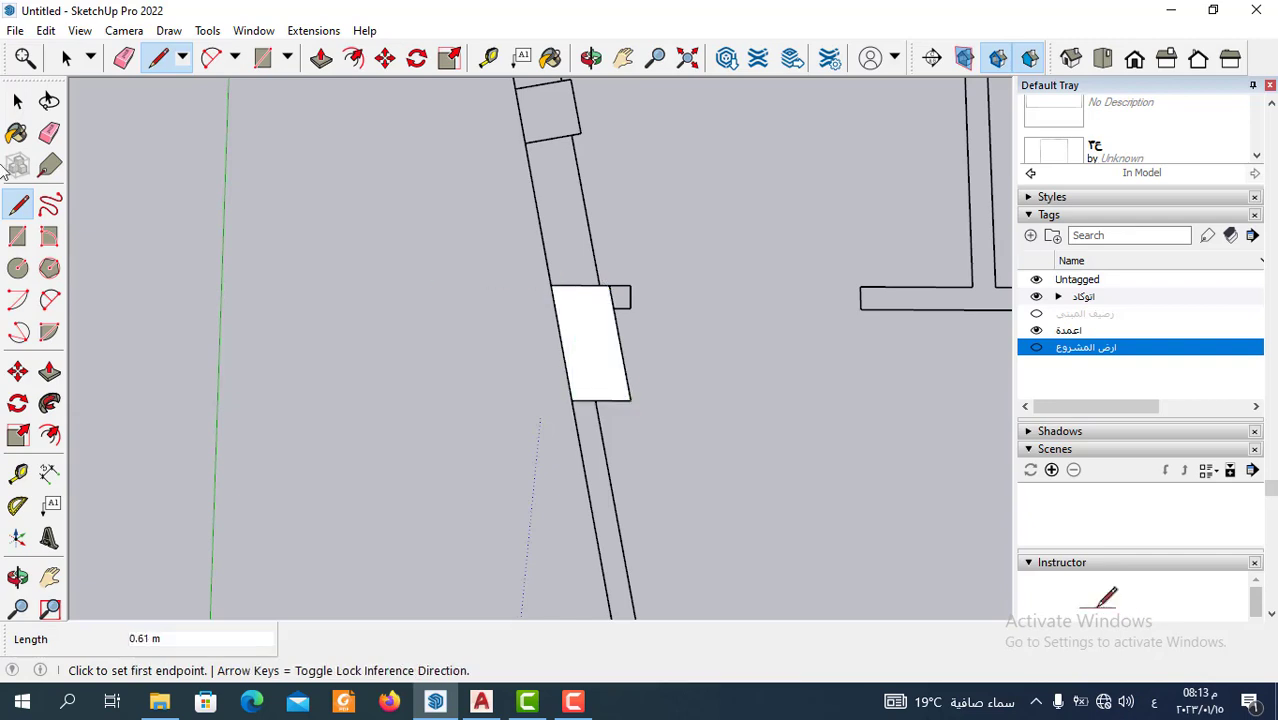
Make the left-wall column face its own component.
{"action": "left_click", "coordinate": [66, 57]}
{"action": "left_click", "coordinate": [575, 374]}
{"action": "right_click", "coordinate": [575, 374]}
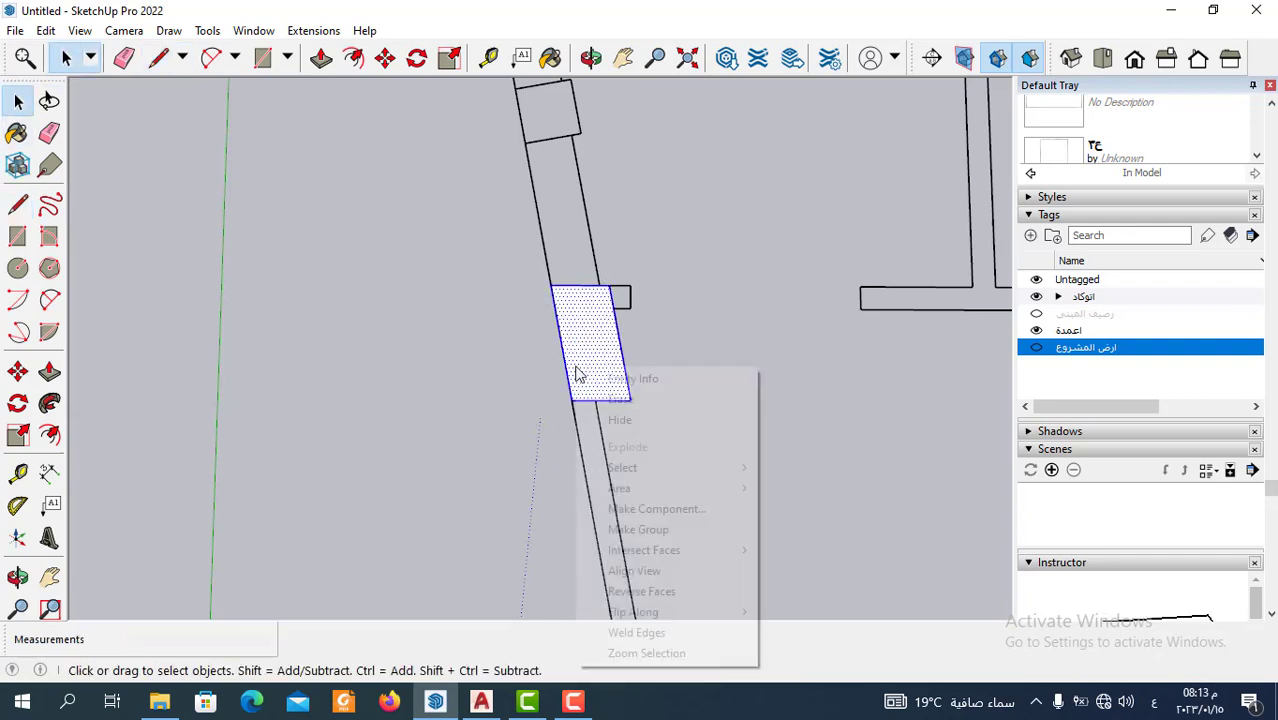
{"action": "left_click", "coordinate": [652, 511]}
{"action": "type", "text": "ع"}
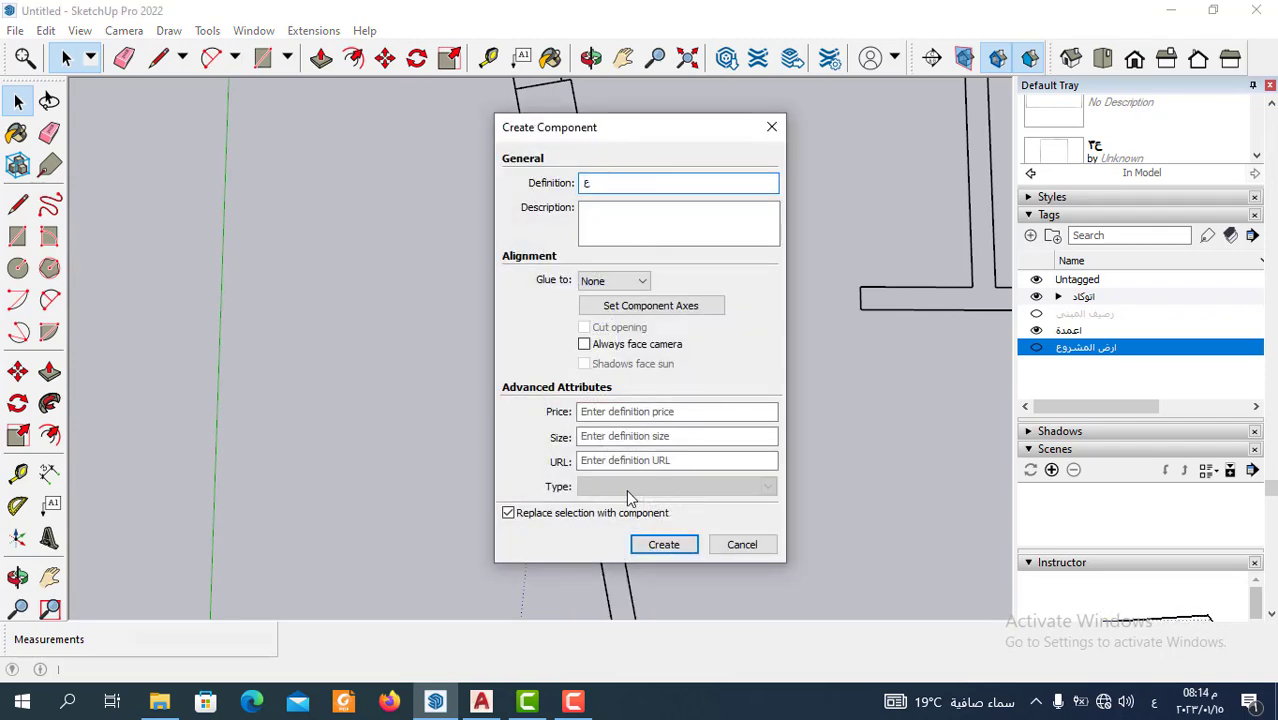
{"action": "left_click", "coordinate": [664, 545]}
{"action": "scroll", "coordinate": [559, 305], "scroll_direction": "down", "scroll_amount": 2}
{"action": "scroll", "coordinate": [531, 328], "scroll_direction": "down", "scroll_amount": 3}
Trace the column outline beside the door on the right outer wall into a closed face.
{"action": "scroll", "coordinate": [482, 357], "scroll_direction": "down", "scroll_amount": 3}
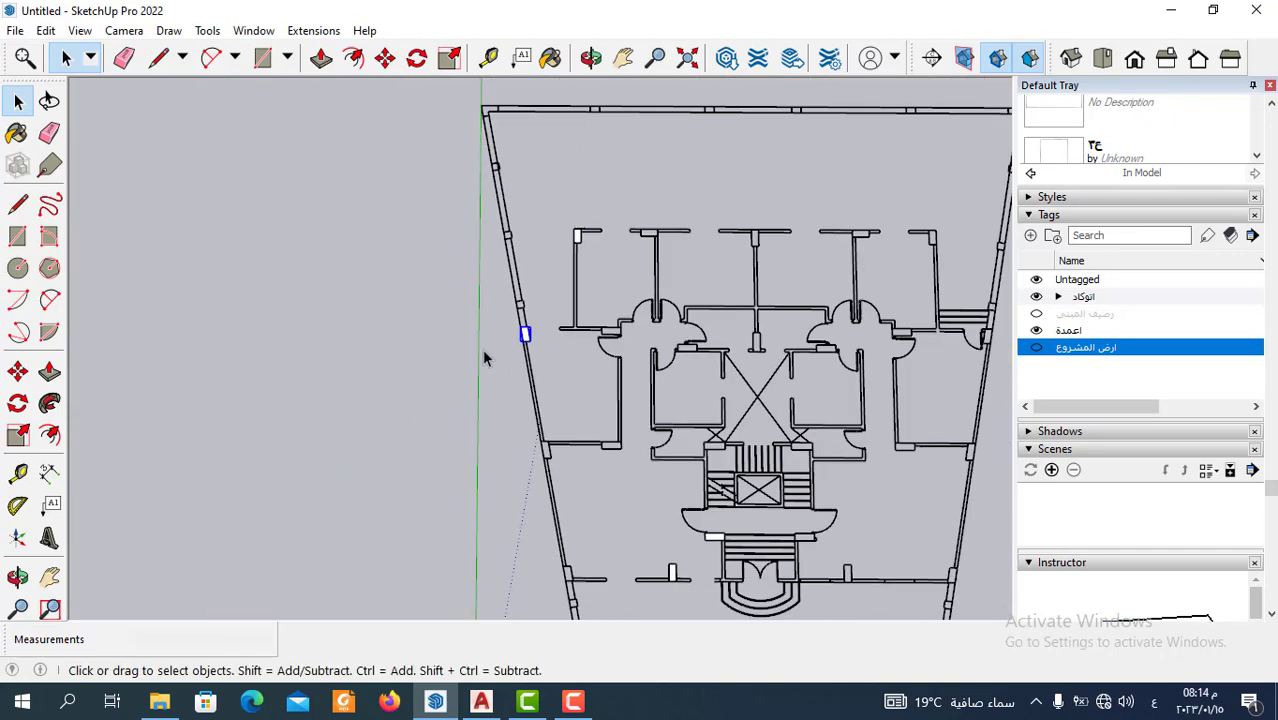
{"action": "scroll", "coordinate": [484, 357], "scroll_direction": "down", "scroll_amount": 2}
{"action": "left_click", "coordinate": [158, 57]}
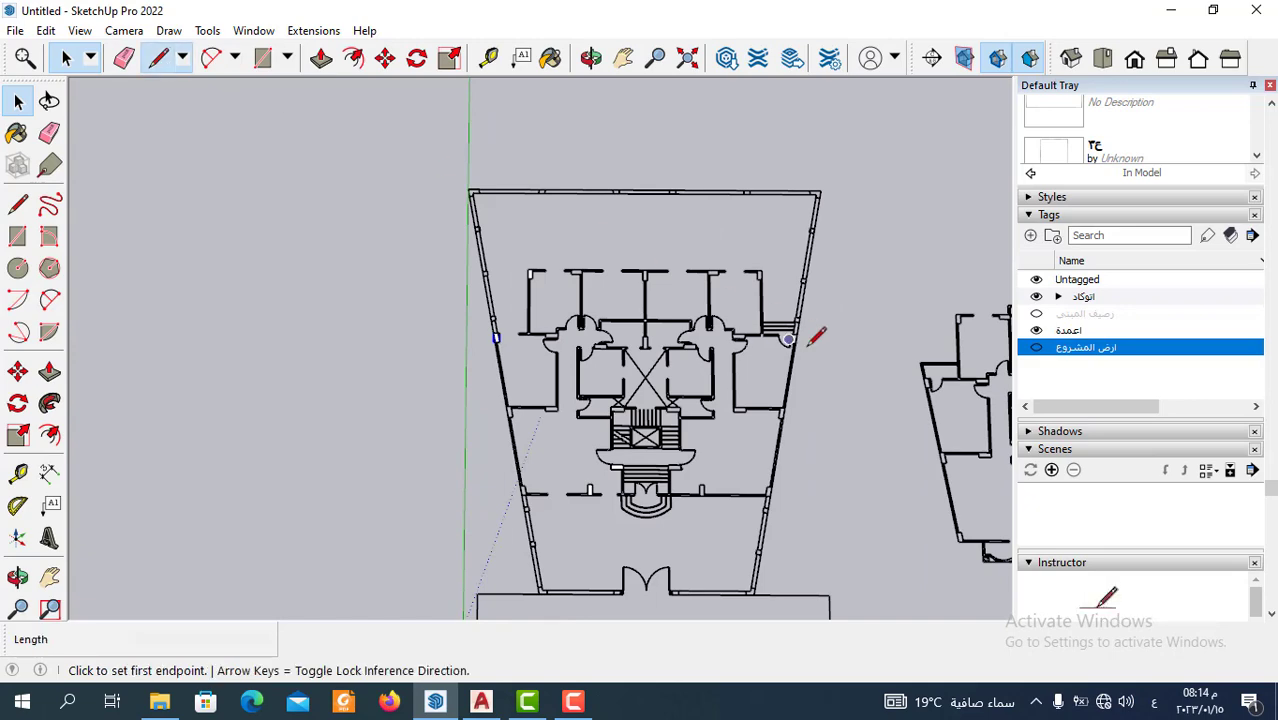
{"action": "scroll", "coordinate": [768, 338], "scroll_direction": "up", "scroll_amount": 3}
{"action": "scroll", "coordinate": [768, 338], "scroll_direction": "up", "scroll_amount": 2}
{"action": "scroll", "coordinate": [767, 339], "scroll_direction": "up", "scroll_amount": 2}
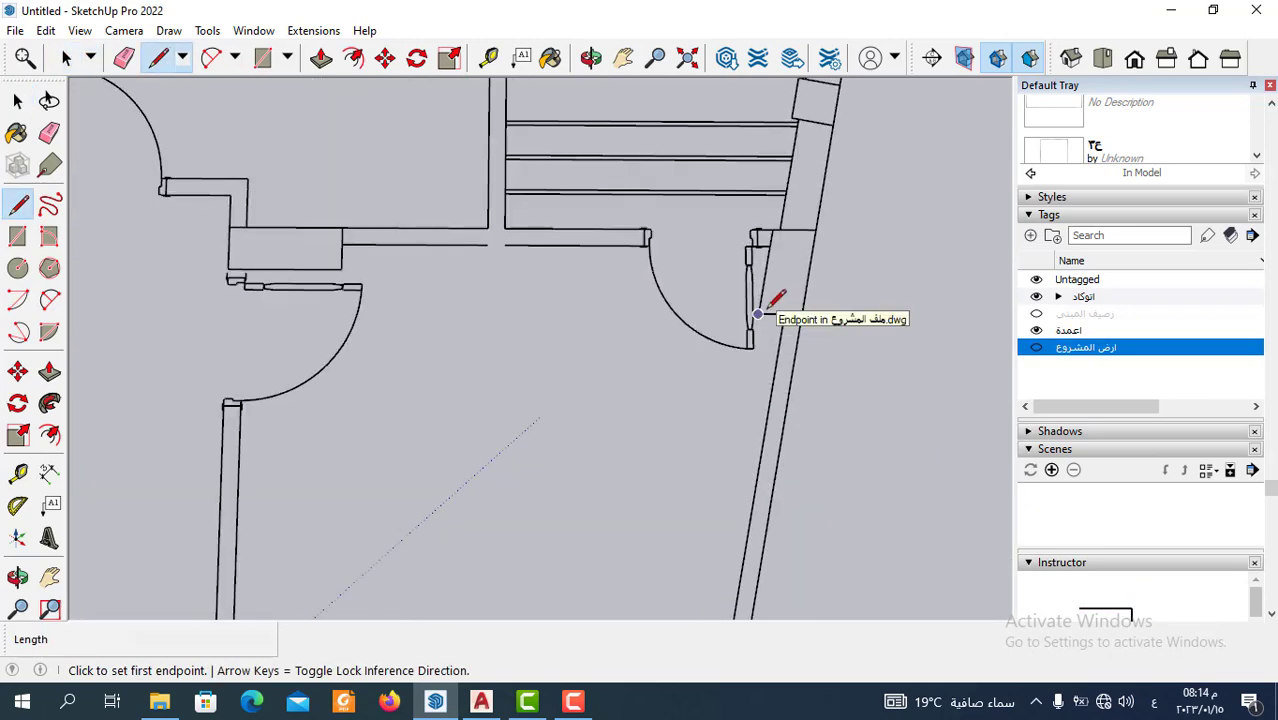
{"action": "left_click", "coordinate": [763, 299]}
{"action": "scroll", "coordinate": [780, 250], "scroll_direction": "up", "scroll_amount": 1}
{"action": "scroll", "coordinate": [782, 225], "scroll_direction": "up", "scroll_amount": 1}
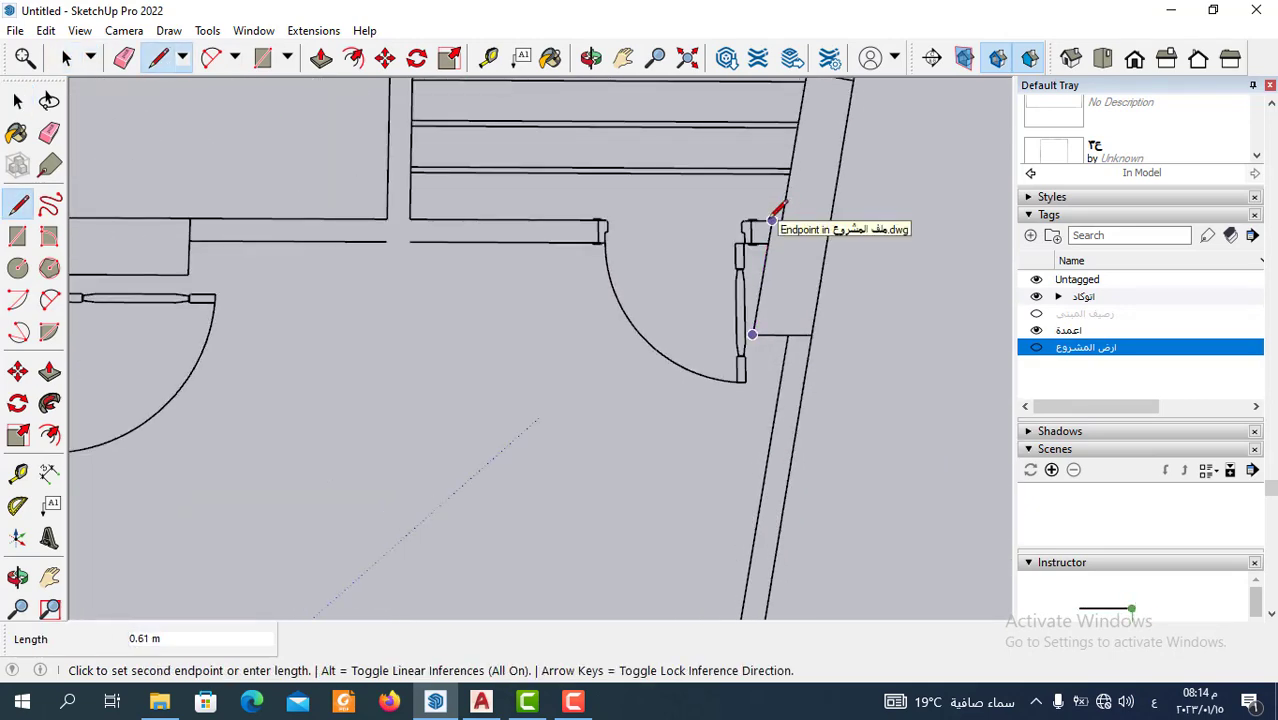
{"action": "left_click", "coordinate": [772, 220]}
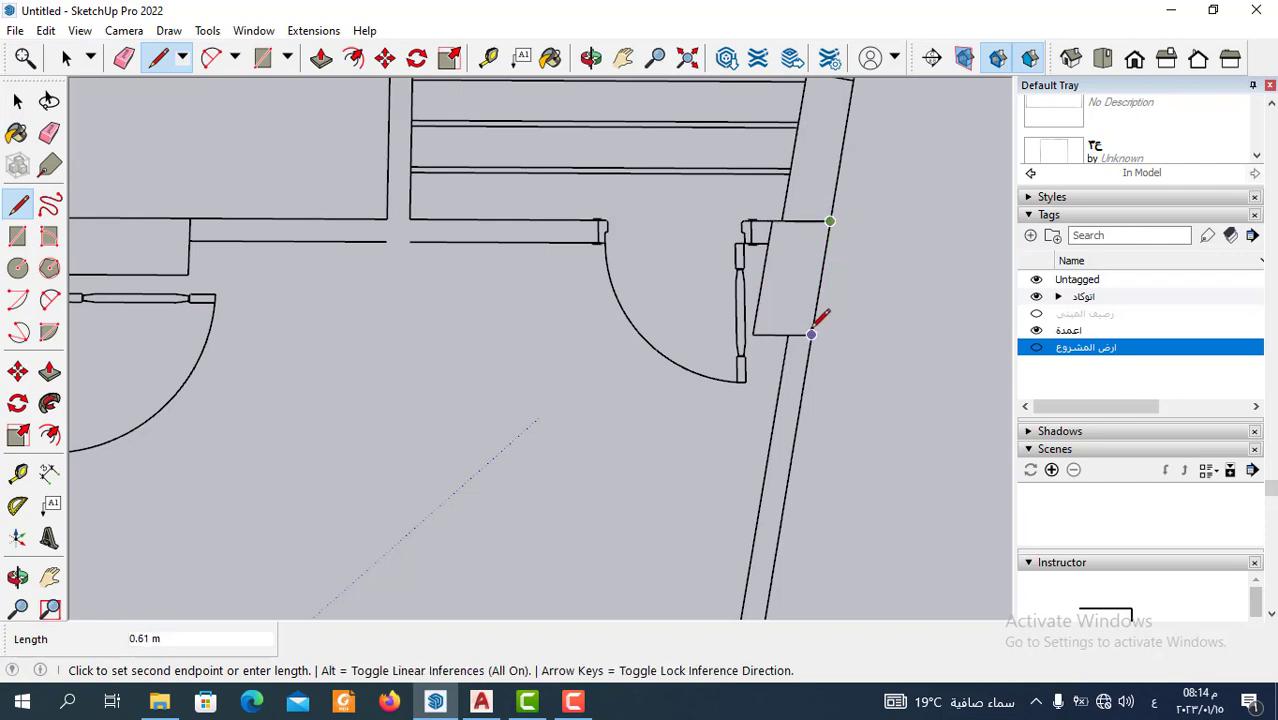
{"action": "left_click", "coordinate": [754, 334]}
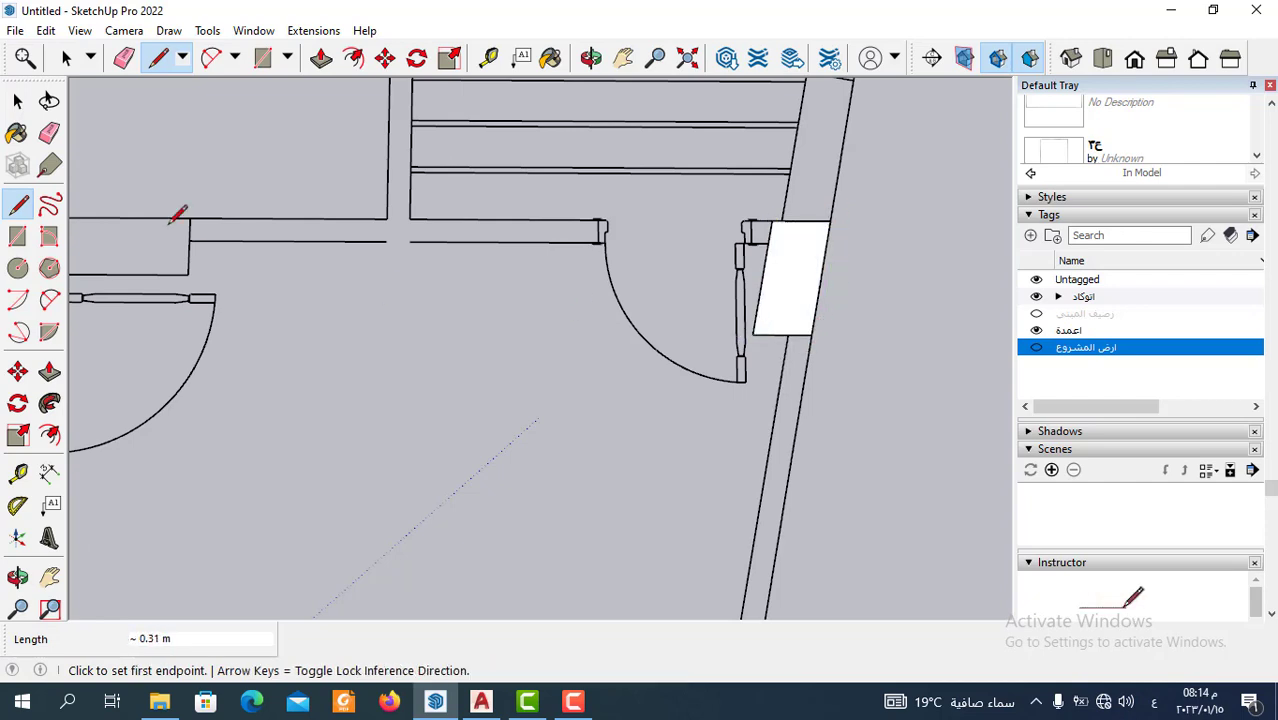
Make the new column face a component named 'عه'.
{"action": "left_click", "coordinate": [66, 57]}
{"action": "left_click", "coordinate": [800, 308]}
{"action": "right_click", "coordinate": [800, 308]}
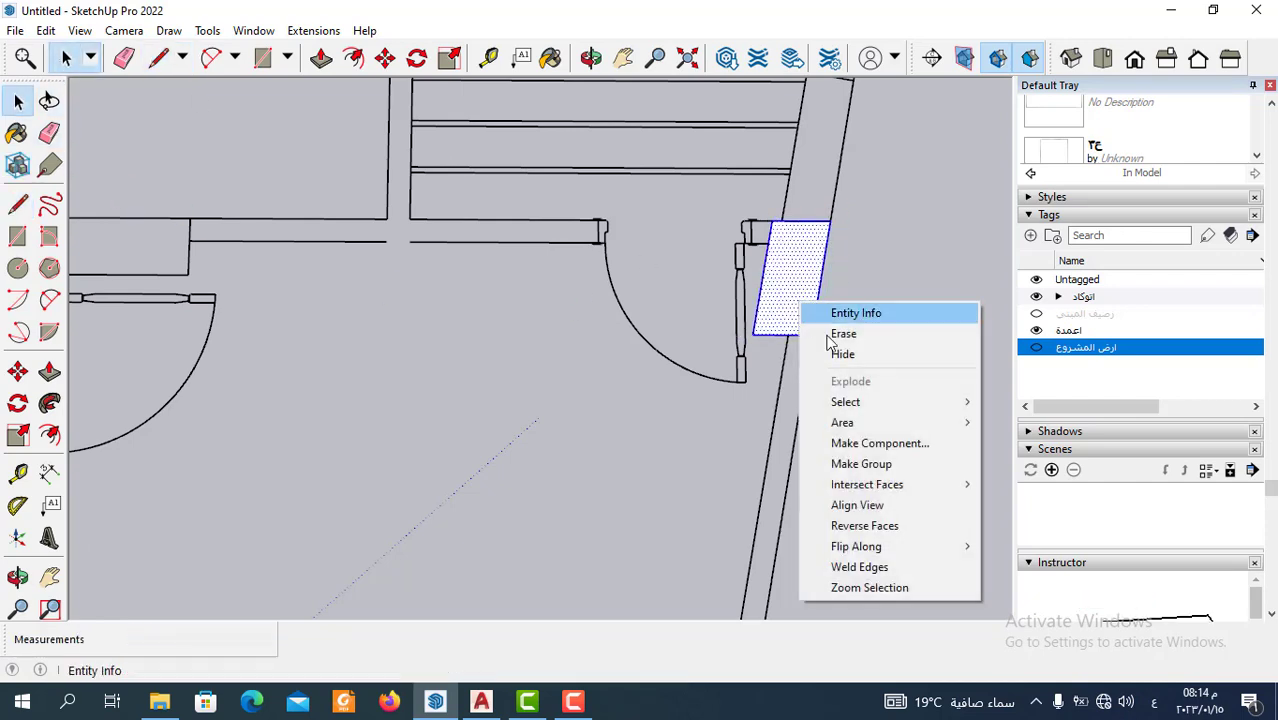
{"action": "left_click", "coordinate": [884, 443]}
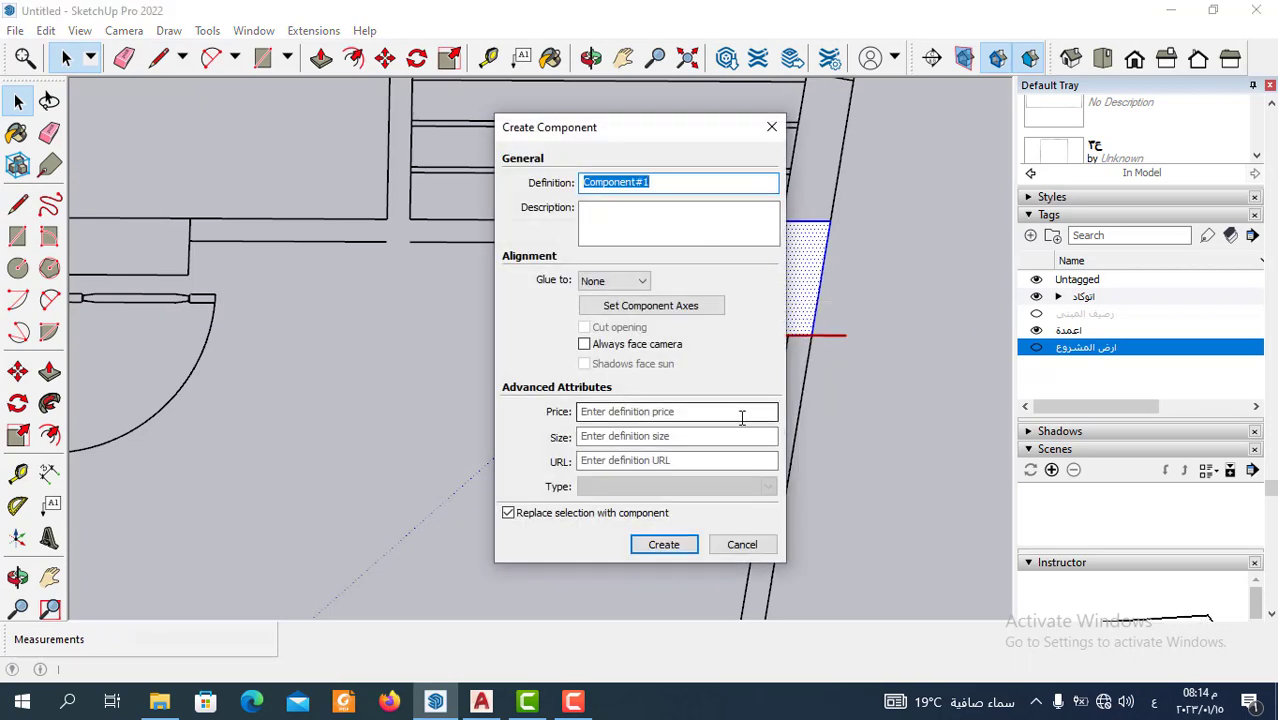
{"action": "type", "text": "ع"}
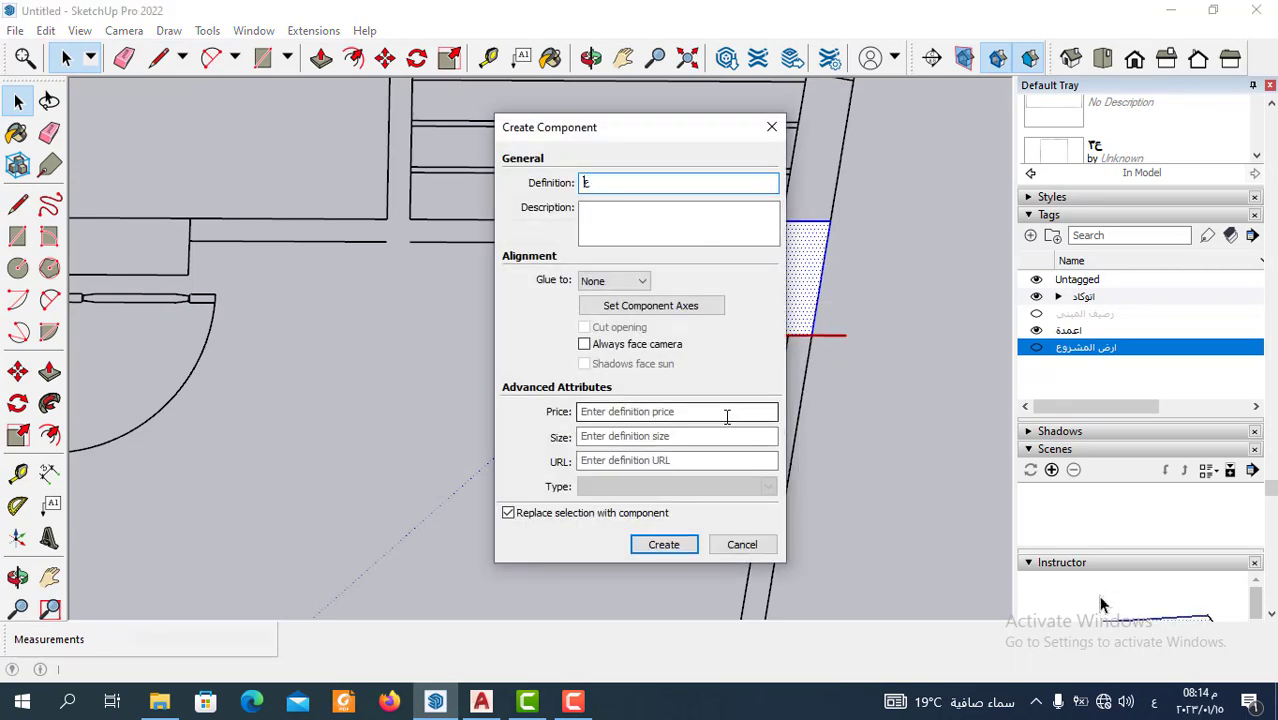
{"action": "type", "text": "ه"}
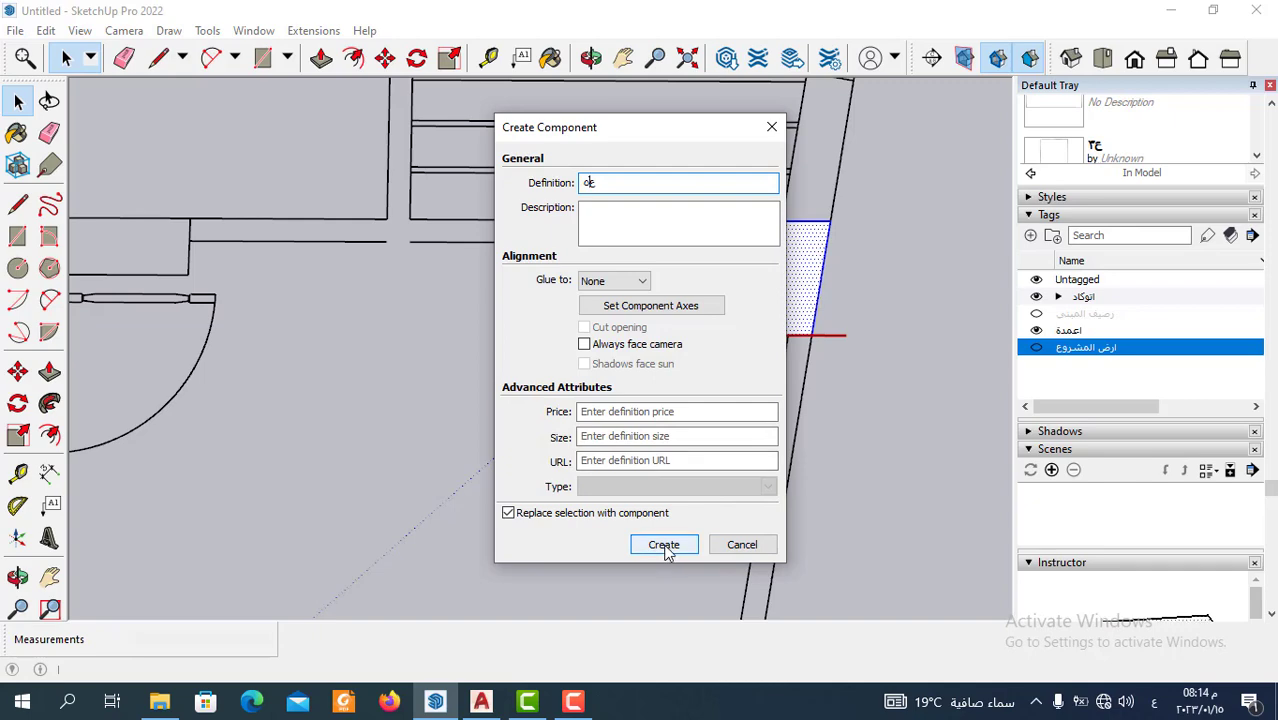
{"action": "left_click", "coordinate": [664, 545]}
{"action": "scroll", "coordinate": [672, 355], "scroll_direction": "down", "scroll_amount": 3}
{"action": "scroll", "coordinate": [670, 367], "scroll_direction": "down", "scroll_amount": 3}
Close the 0.70 m column rectangle at the top-wall junction into a face with the Line tool.
{"action": "scroll", "coordinate": [650, 367], "scroll_direction": "down", "scroll_amount": 3}
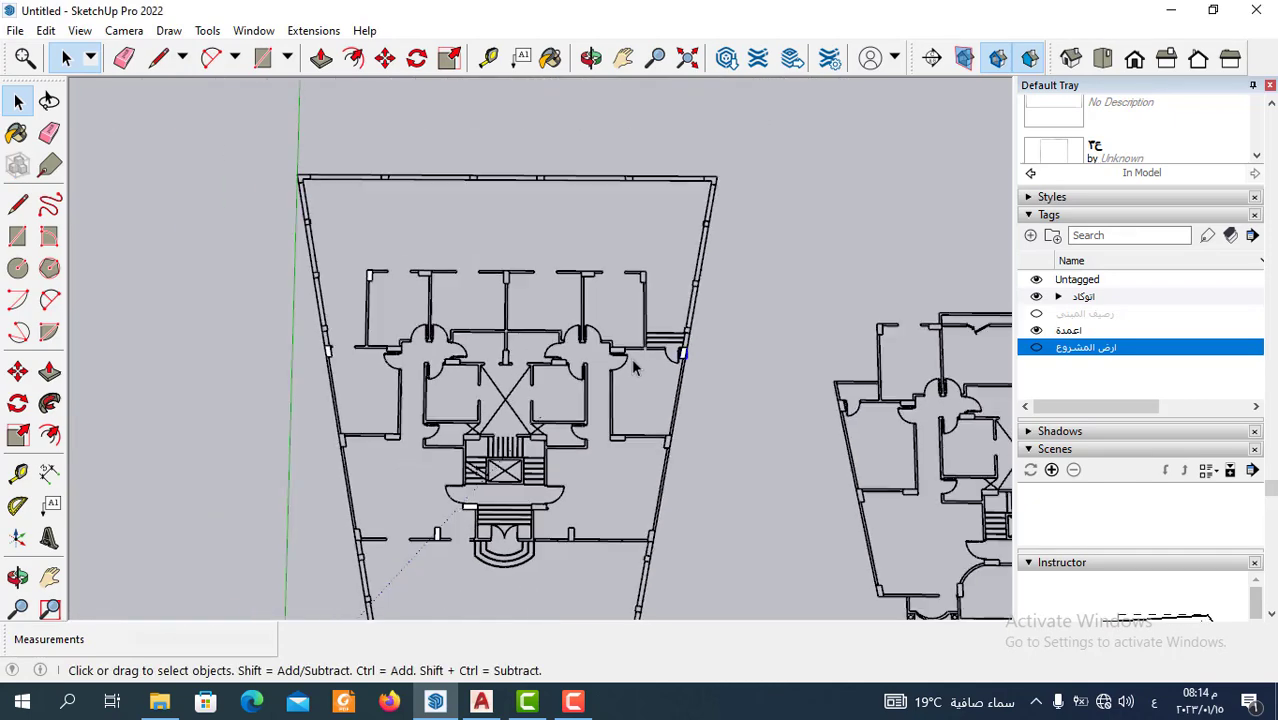
{"action": "scroll", "coordinate": [632, 367], "scroll_direction": "down", "scroll_amount": 2}
{"action": "scroll", "coordinate": [645, 355], "scroll_direction": "down", "scroll_amount": 2}
{"action": "scroll", "coordinate": [600, 320], "scroll_direction": "up", "scroll_amount": 3}
{"action": "scroll", "coordinate": [529, 265], "scroll_direction": "up", "scroll_amount": 2}
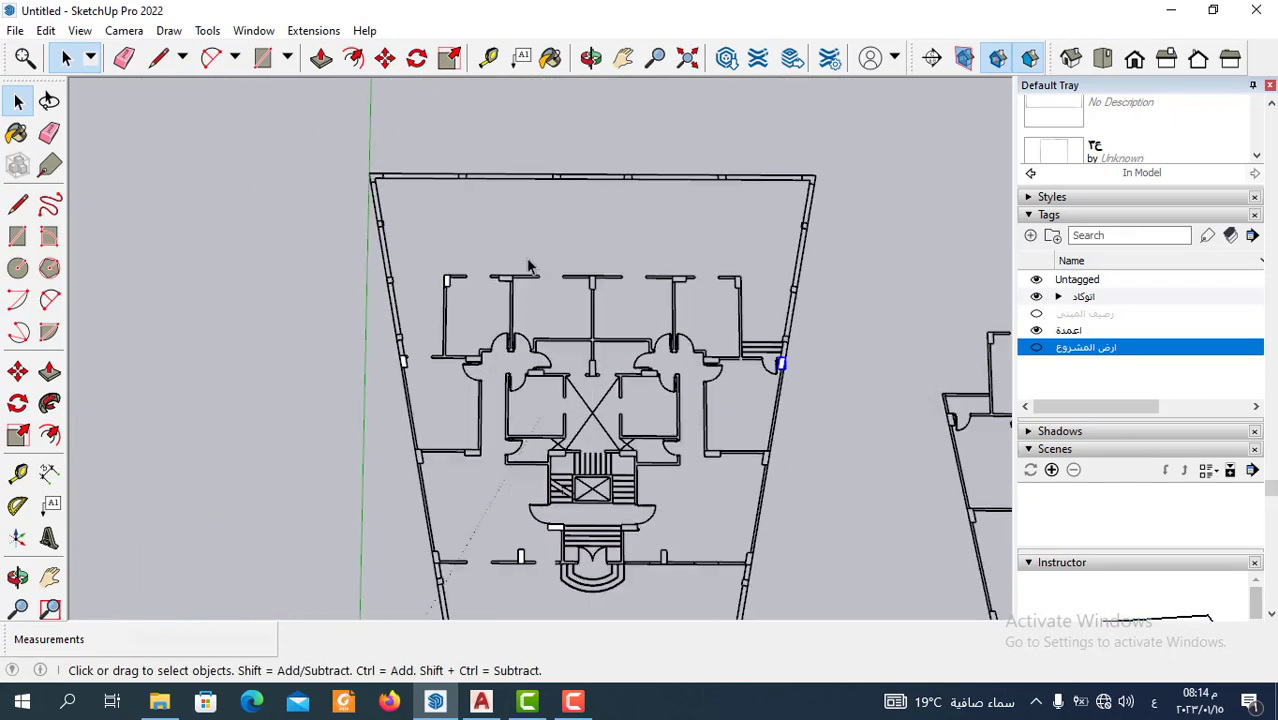
{"action": "scroll", "coordinate": [529, 265], "scroll_direction": "up", "scroll_amount": 3}
{"action": "scroll", "coordinate": [543, 287], "scroll_direction": "up", "scroll_amount": 2}
{"action": "scroll", "coordinate": [648, 255], "scroll_direction": "down", "scroll_amount": 1}
{"action": "scroll", "coordinate": [648, 260], "scroll_direction": "up", "scroll_amount": 2}
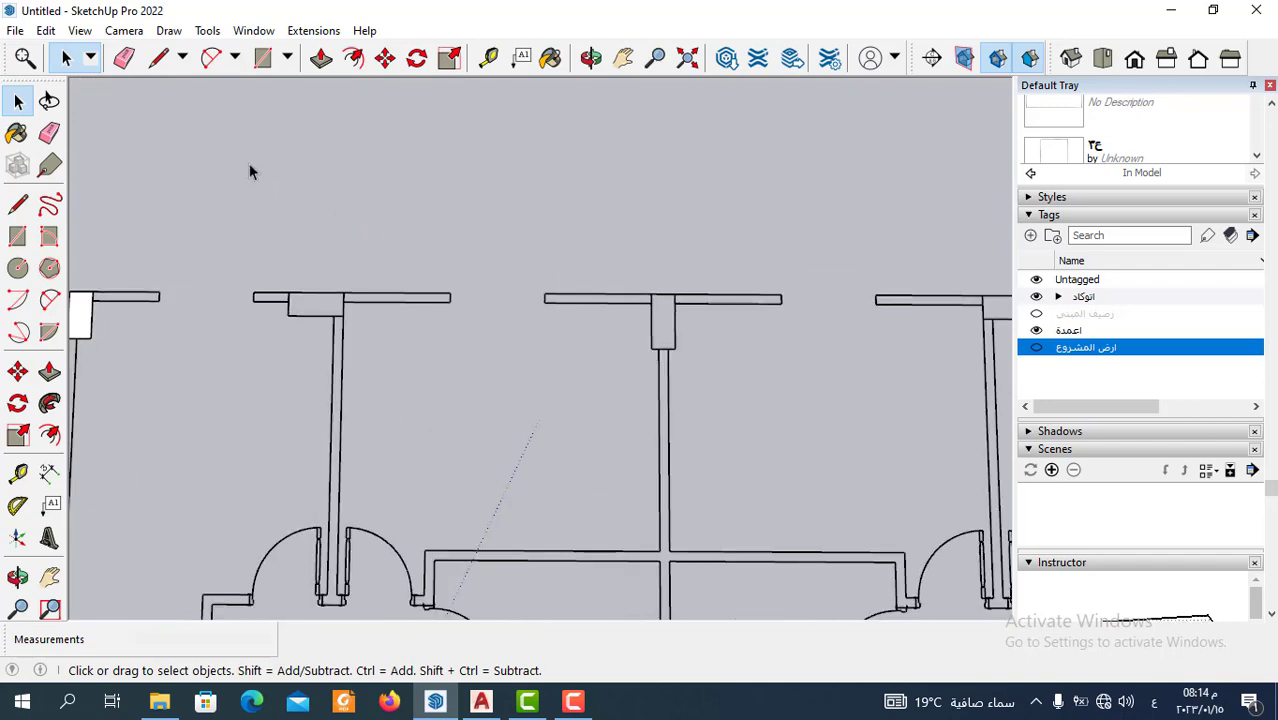
{"action": "left_click", "coordinate": [158, 57]}
{"action": "scroll", "coordinate": [290, 312], "scroll_direction": "up", "scroll_amount": 2}
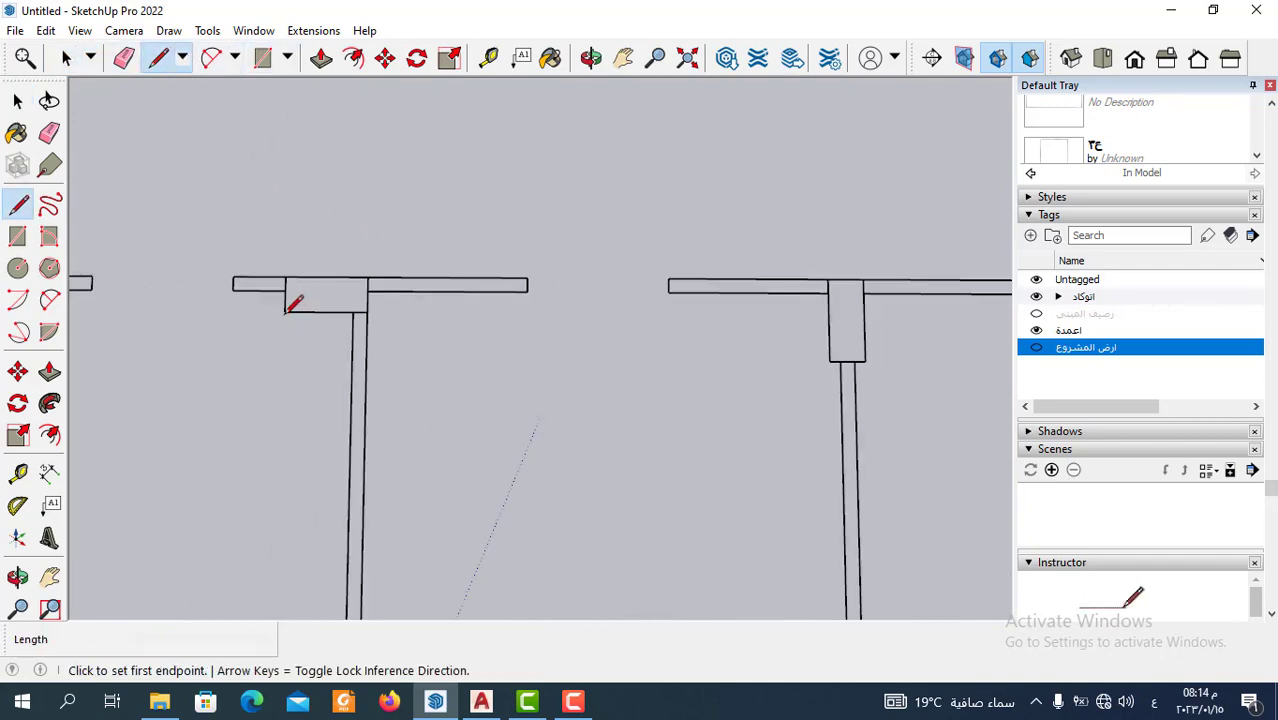
{"action": "scroll", "coordinate": [286, 310], "scroll_direction": "up", "scroll_amount": 1}
{"action": "left_click", "coordinate": [285, 311]}
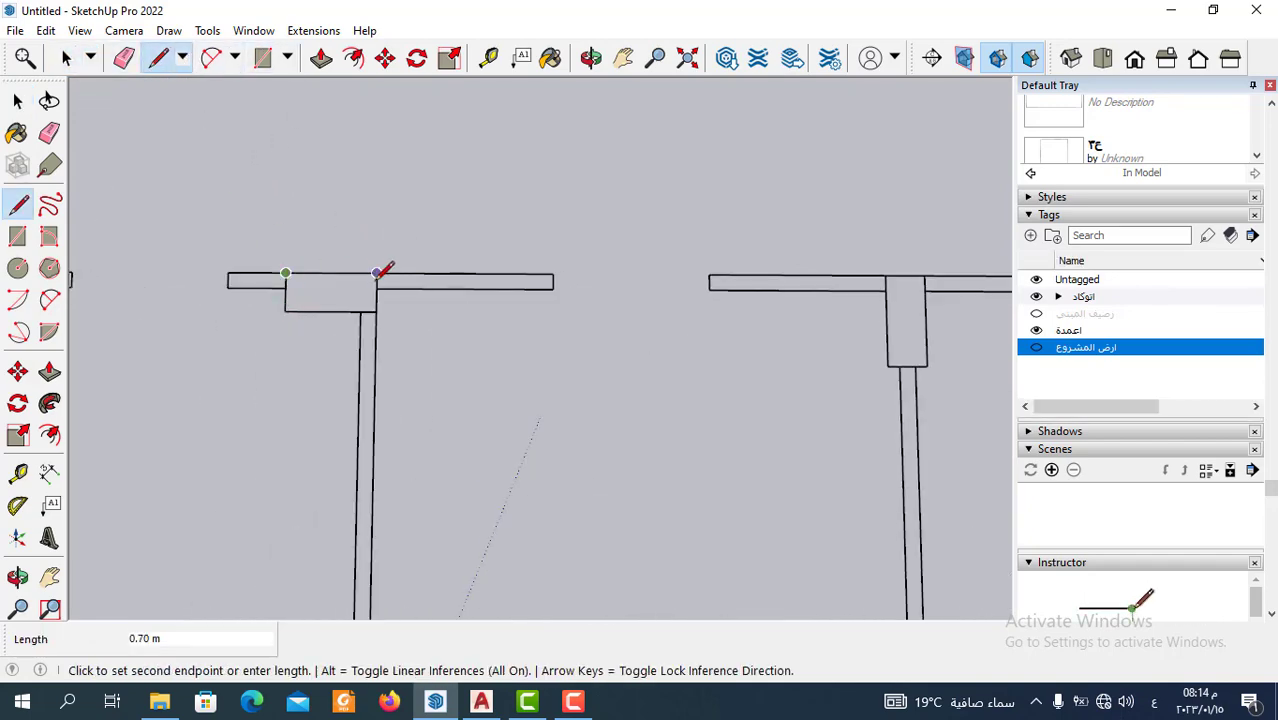
{"action": "left_click", "coordinate": [376, 311]}
{"action": "left_click", "coordinate": [285, 311]}
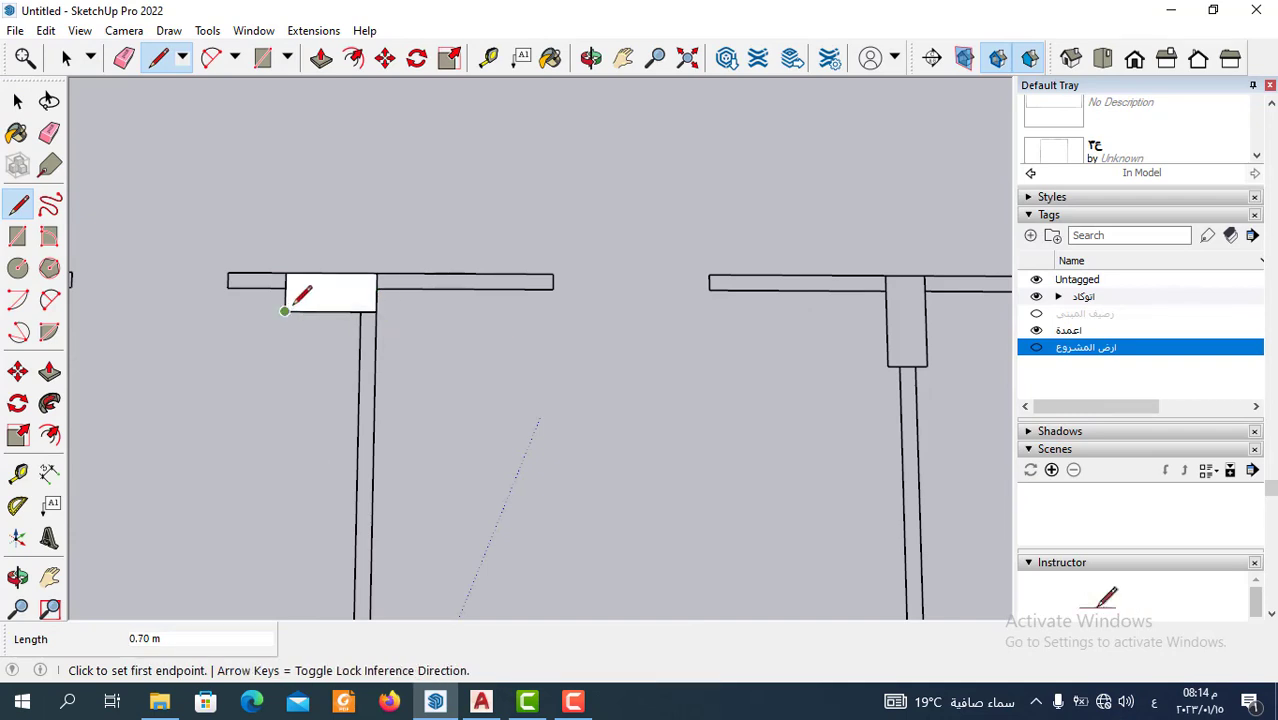
Turn the new column face into a component with Make Component.
{"action": "left_click", "coordinate": [66, 57]}
{"action": "left_click", "coordinate": [320, 293]}
{"action": "right_click", "coordinate": [320, 293]}
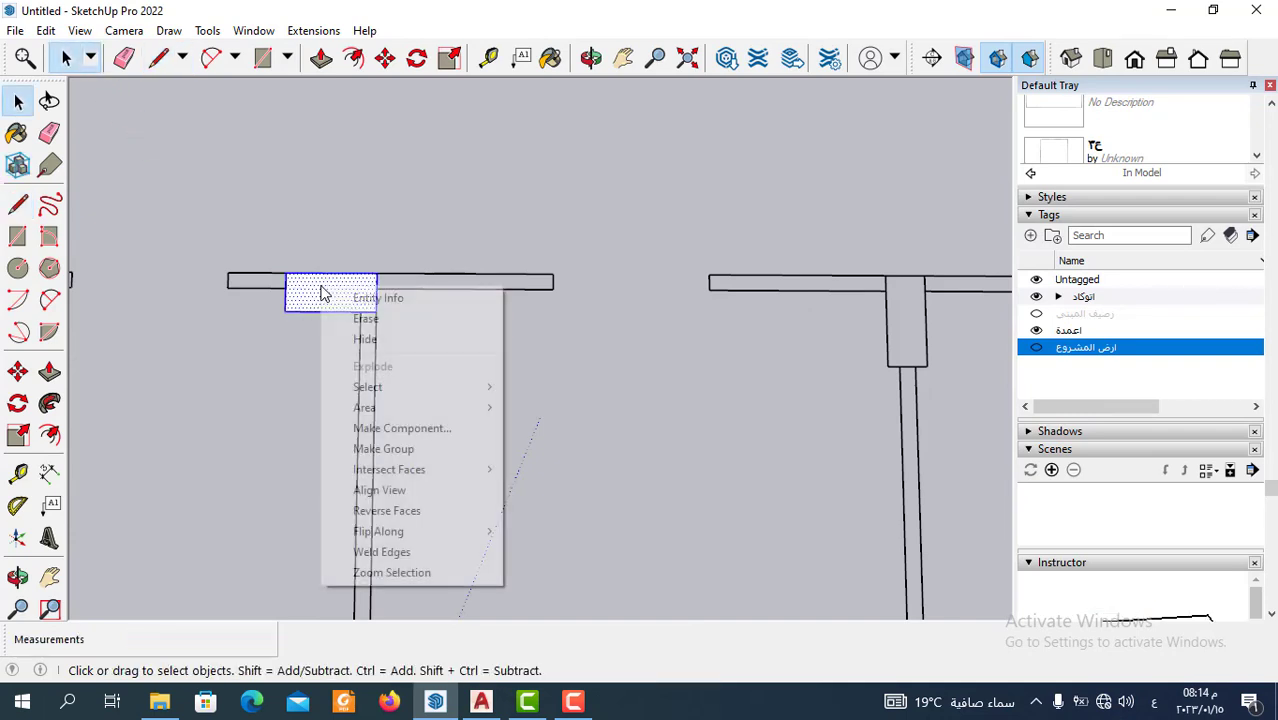
{"action": "left_click", "coordinate": [452, 430]}
{"action": "type", "text": "ع"}
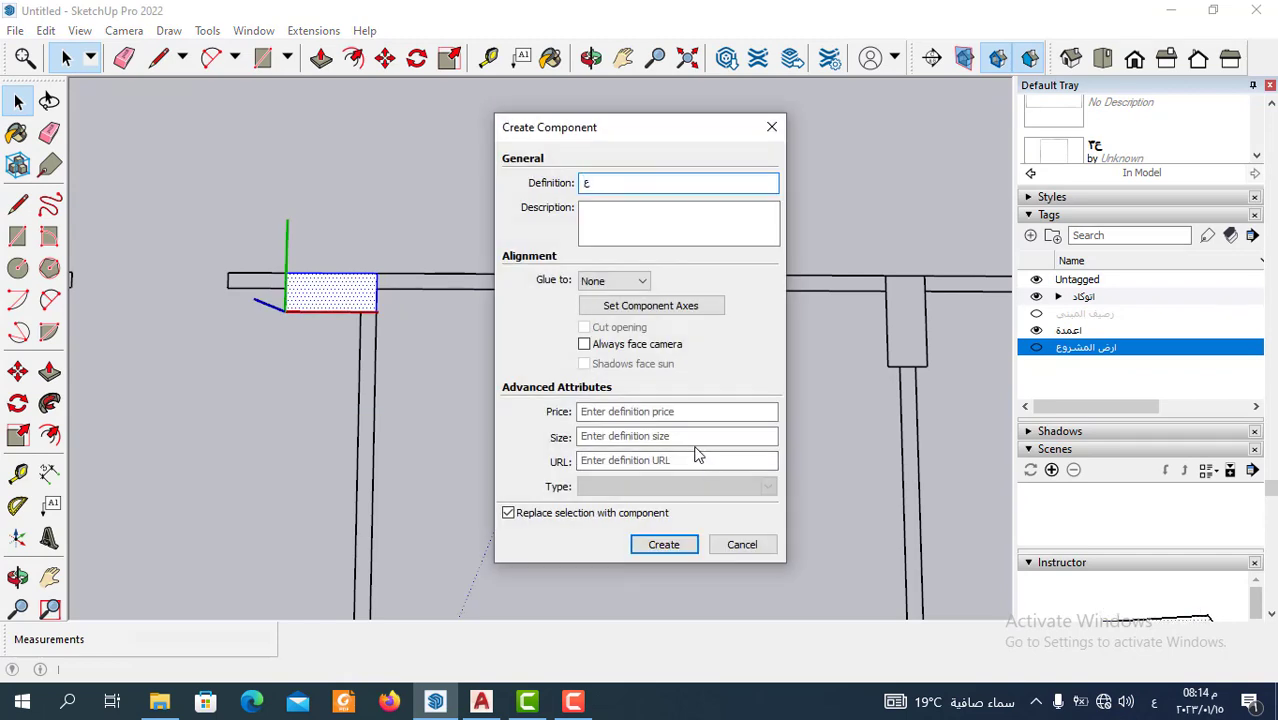
{"action": "left_click", "coordinate": [662, 546]}
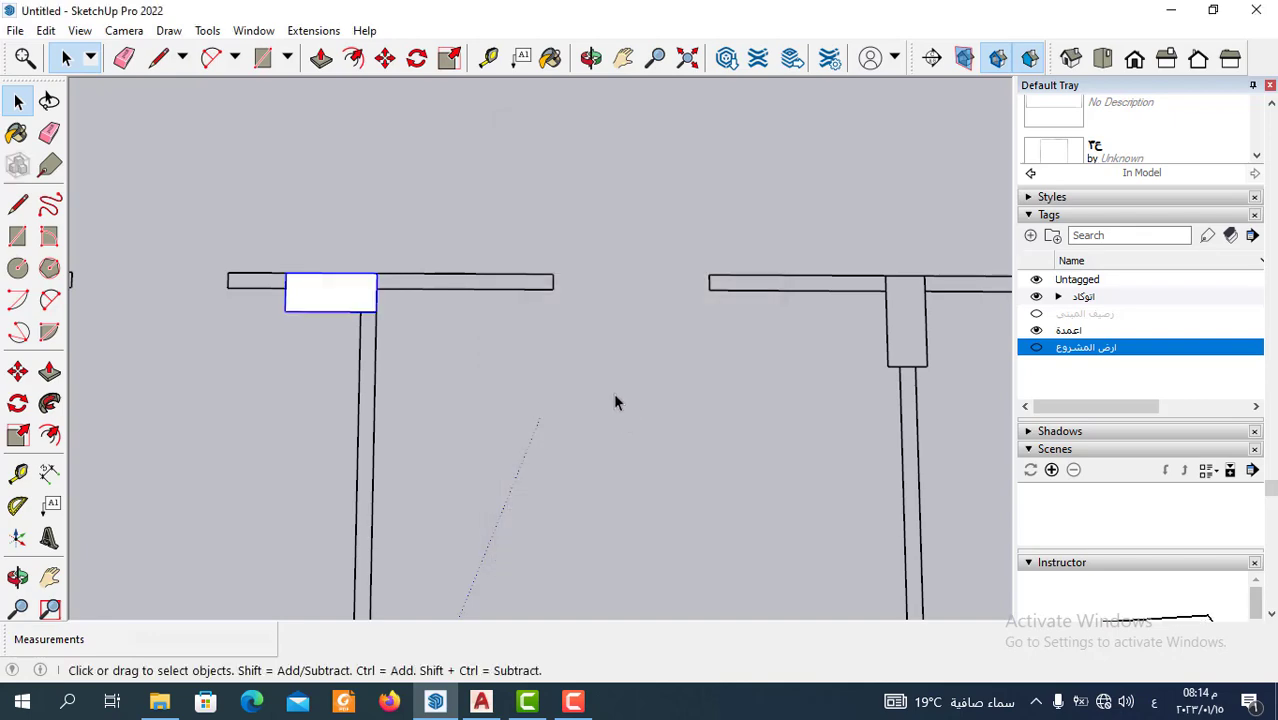
{"action": "scroll", "coordinate": [594, 307], "scroll_direction": "down", "scroll_amount": 3}
{"action": "scroll", "coordinate": [562, 277], "scroll_direction": "down", "scroll_amount": 3}
{"action": "scroll", "coordinate": [549, 428], "scroll_direction": "down", "scroll_amount": 2}
{"action": "scroll", "coordinate": [543, 457], "scroll_direction": "up", "scroll_amount": 2}
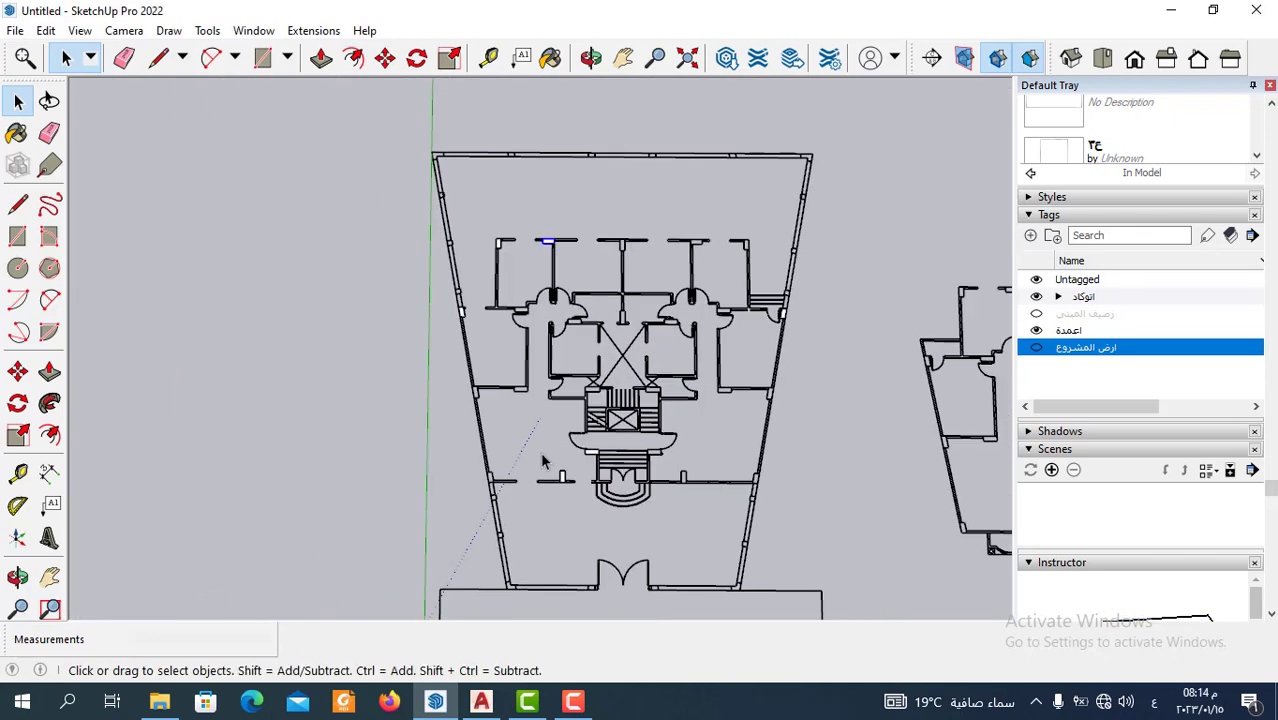
{"action": "scroll", "coordinate": [522, 449], "scroll_direction": "up", "scroll_amount": 2}
{"action": "scroll", "coordinate": [465, 344], "scroll_direction": "up", "scroll_amount": 2}
{"action": "scroll", "coordinate": [690, 420], "scroll_direction": "up", "scroll_amount": 2}
{"action": "scroll", "coordinate": [600, 350], "scroll_direction": "up", "scroll_amount": 2}
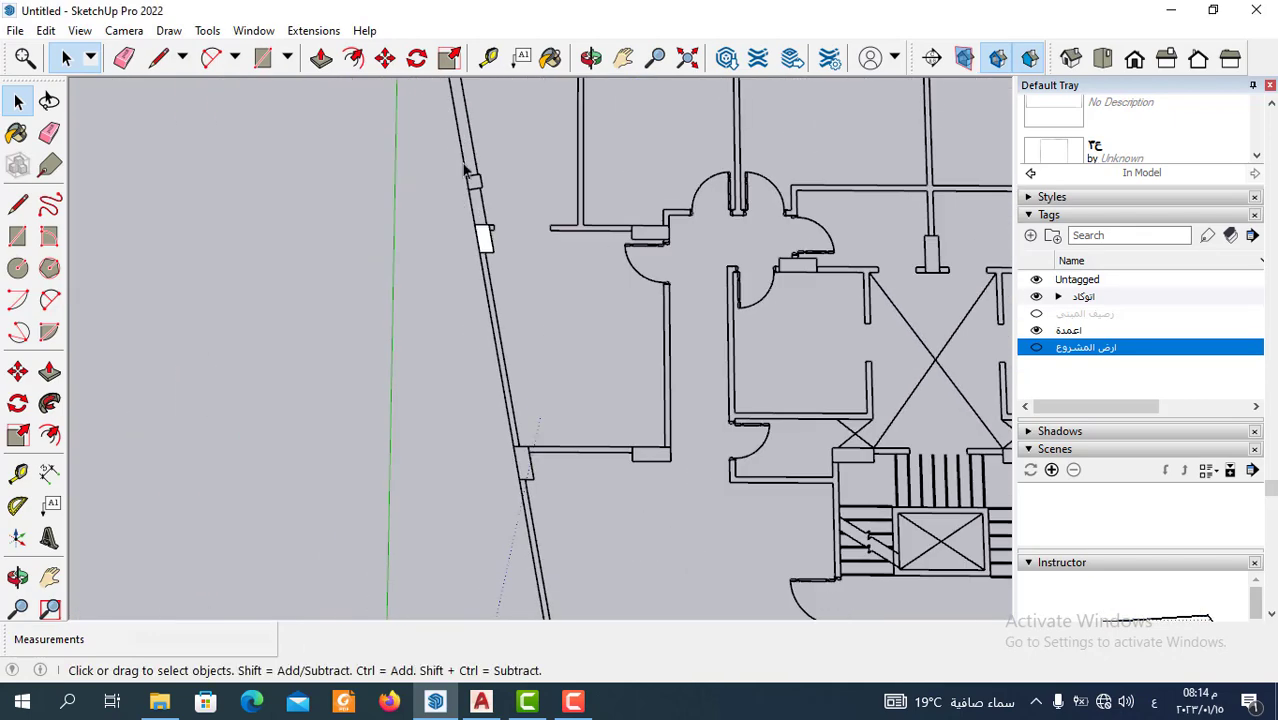
{"action": "scroll", "coordinate": [502, 263], "scroll_direction": "up", "scroll_amount": 2}
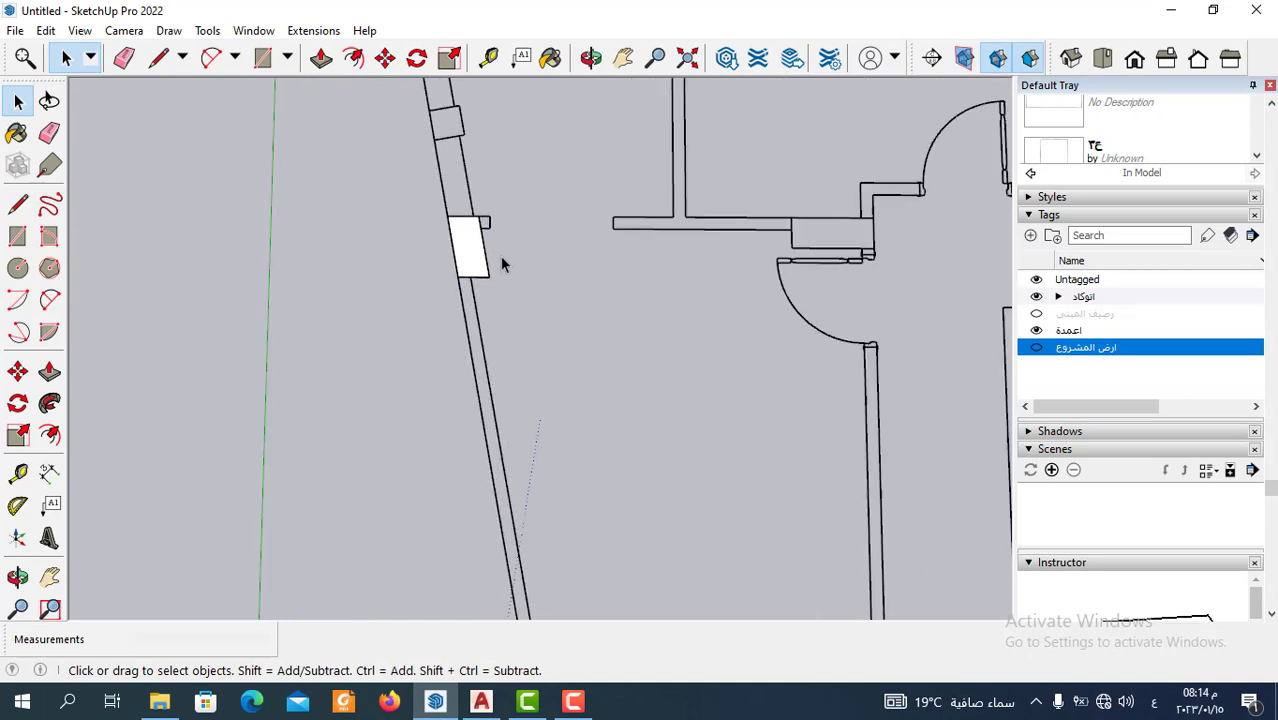
Copy the column component to two more column positions along the slanted left outer wall.
{"action": "left_click", "coordinate": [385, 60]}
{"action": "scroll", "coordinate": [485, 218], "scroll_direction": "up", "scroll_amount": 2}
{"action": "mouse_move", "coordinate": [484, 222]}
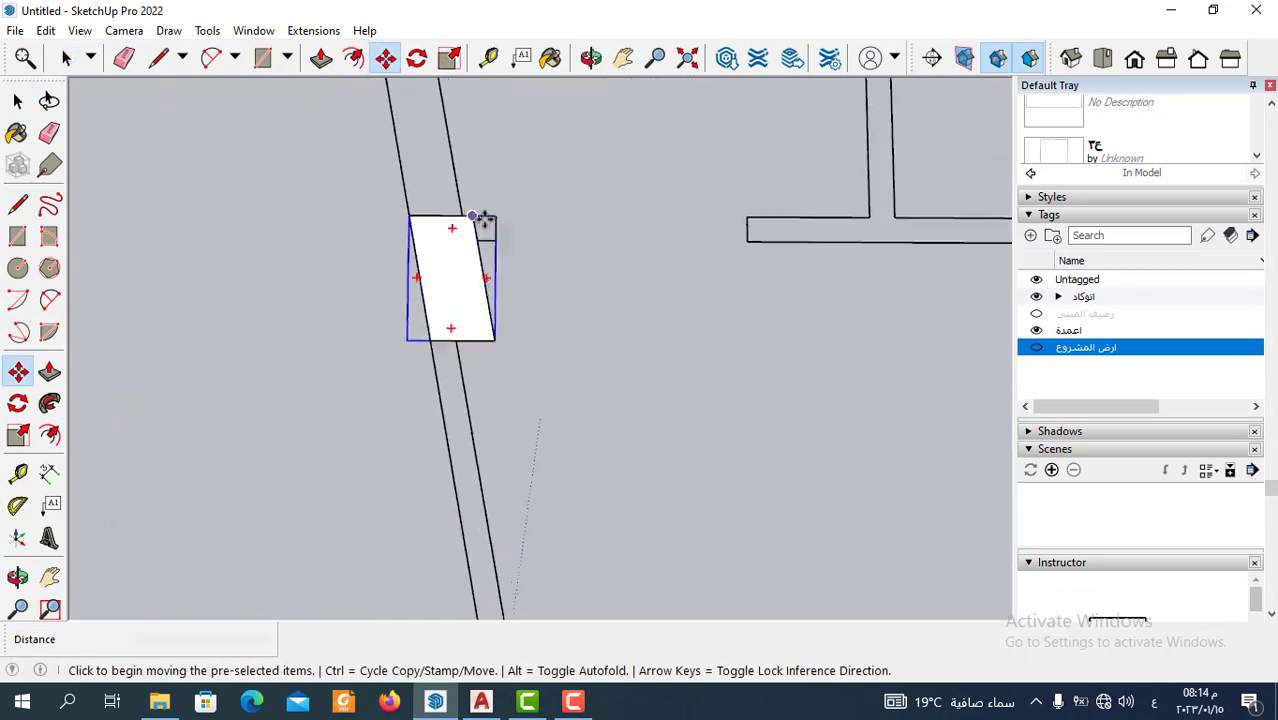
{"action": "scroll", "coordinate": [484, 220], "scroll_direction": "up", "scroll_amount": 1}
{"action": "left_click", "coordinate": [470, 215]}
{"action": "key", "text": "ctrl"}
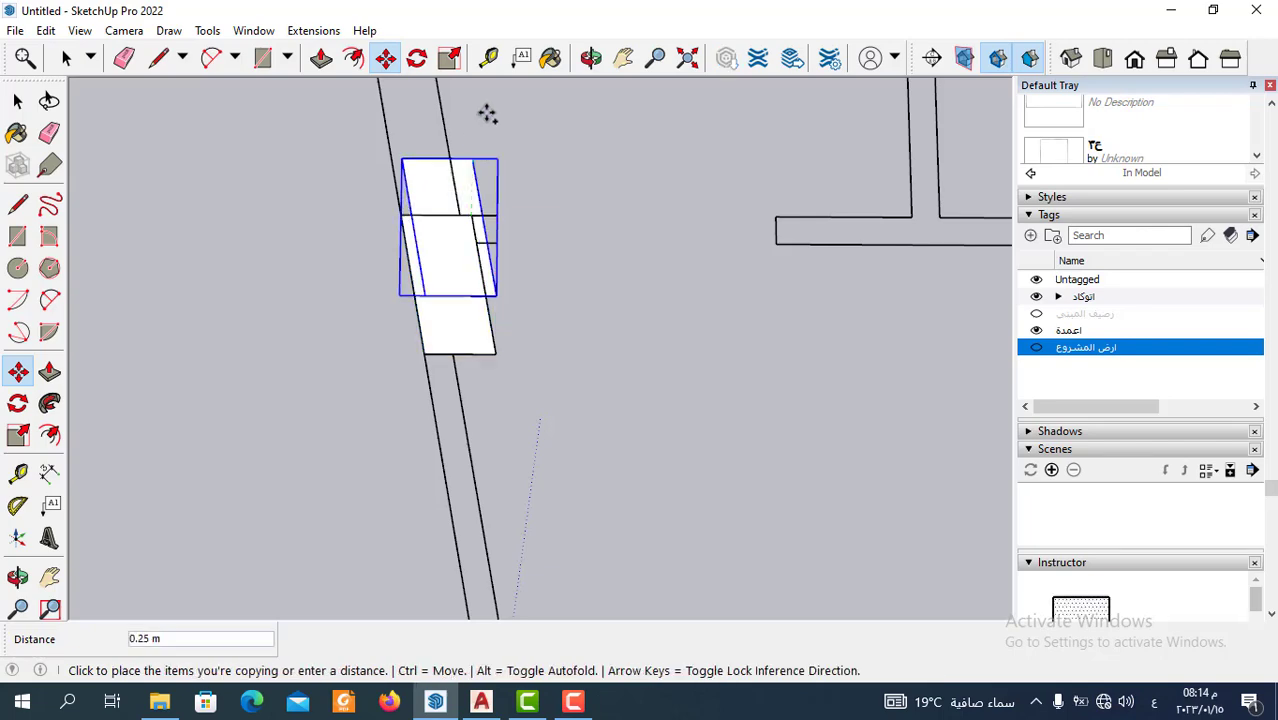
{"action": "scroll", "coordinate": [485, 114], "scroll_direction": "down", "scroll_amount": 2}
{"action": "scroll", "coordinate": [470, 157], "scroll_direction": "down", "scroll_amount": 1}
{"action": "scroll", "coordinate": [539, 485], "scroll_direction": "up", "scroll_amount": 2}
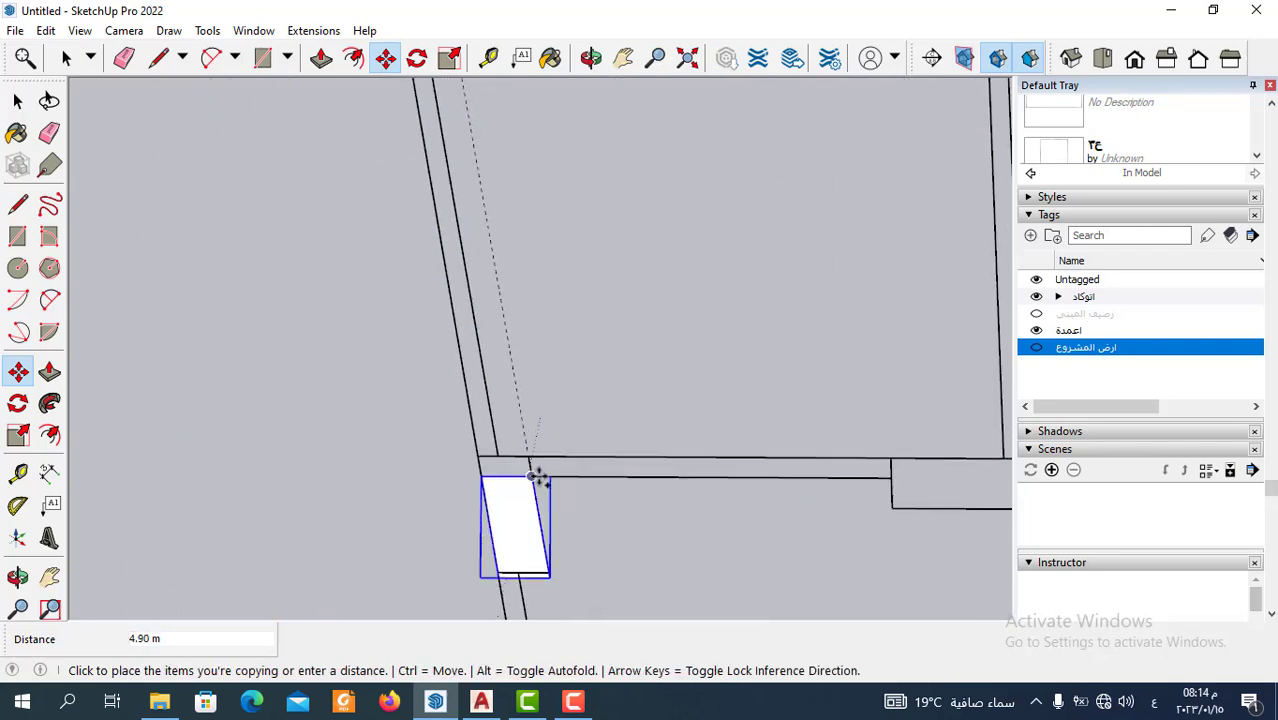
{"action": "left_click", "coordinate": [533, 462]}
{"action": "scroll", "coordinate": [487, 270], "scroll_direction": "down", "scroll_amount": 2}
{"action": "scroll", "coordinate": [485, 245], "scroll_direction": "down", "scroll_amount": 2}
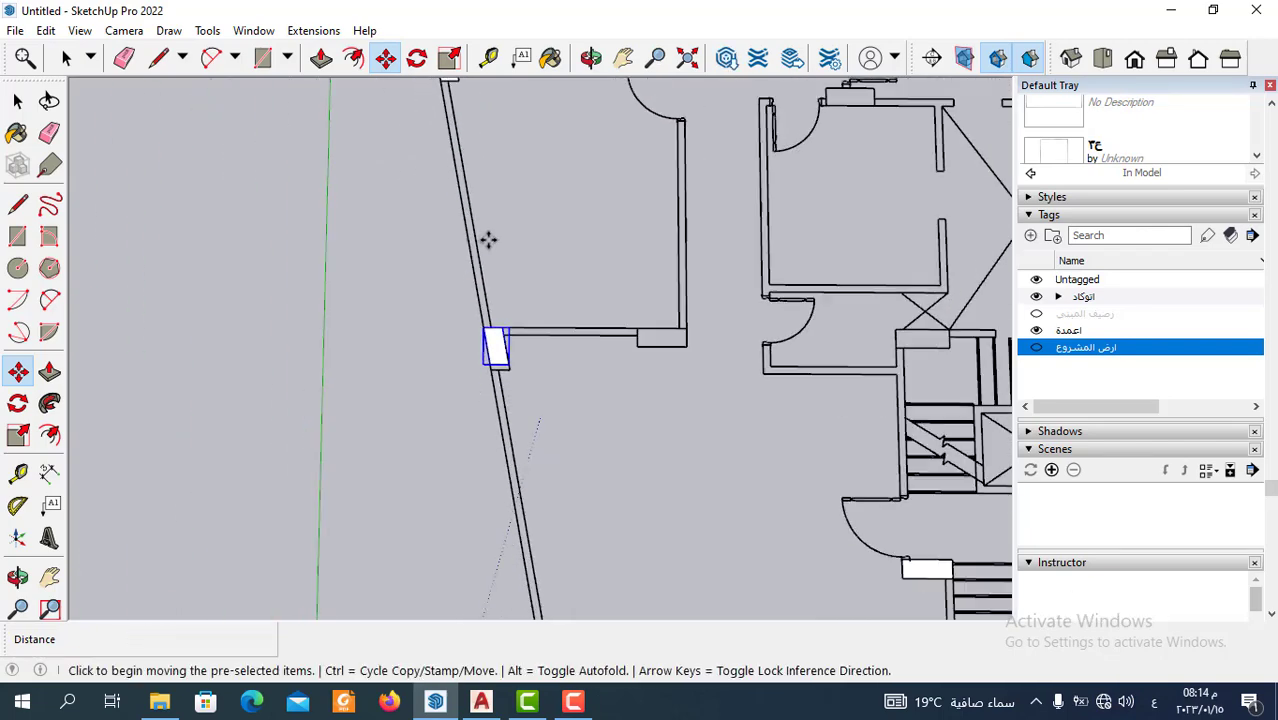
{"action": "scroll", "coordinate": [489, 315], "scroll_direction": "up", "scroll_amount": 3}
{"action": "scroll", "coordinate": [505, 310], "scroll_direction": "up", "scroll_amount": 2}
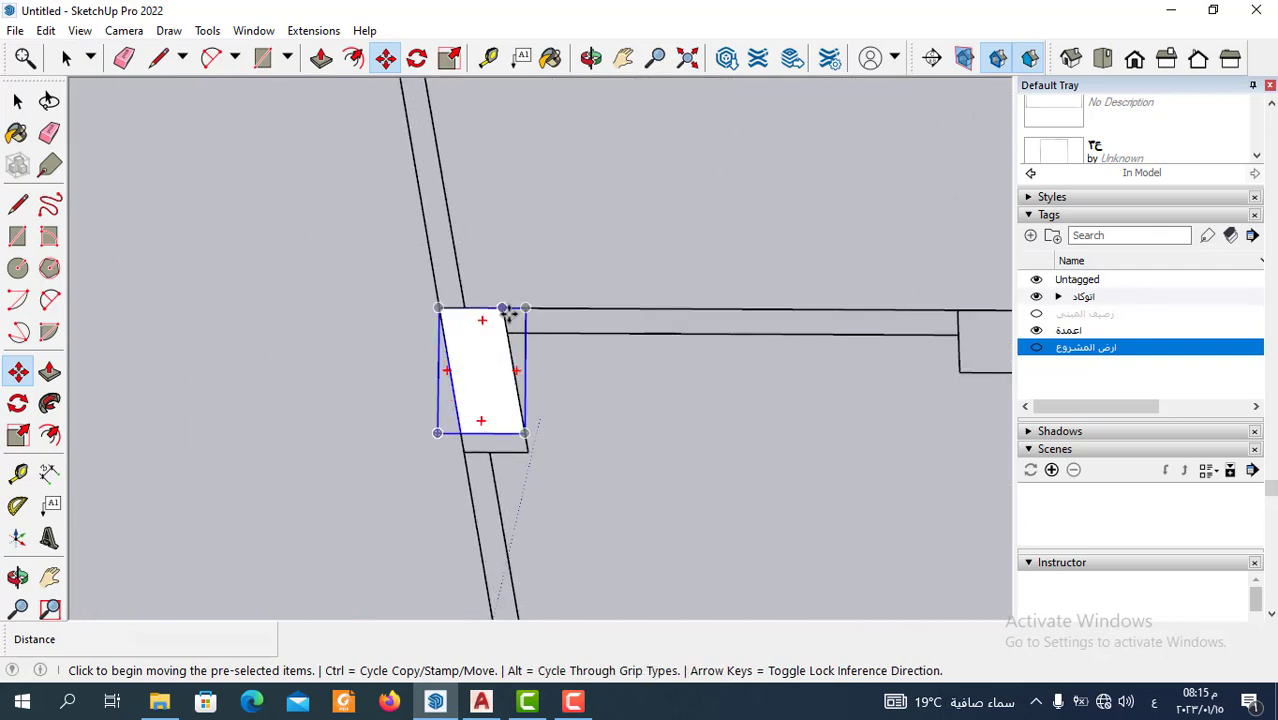
{"action": "left_click", "coordinate": [507, 311]}
{"action": "scroll", "coordinate": [436, 191], "scroll_direction": "down", "scroll_amount": 3}
{"action": "scroll", "coordinate": [474, 300], "scroll_direction": "down", "scroll_amount": 3}
{"action": "scroll", "coordinate": [448, 171], "scroll_direction": "up", "scroll_amount": 1}
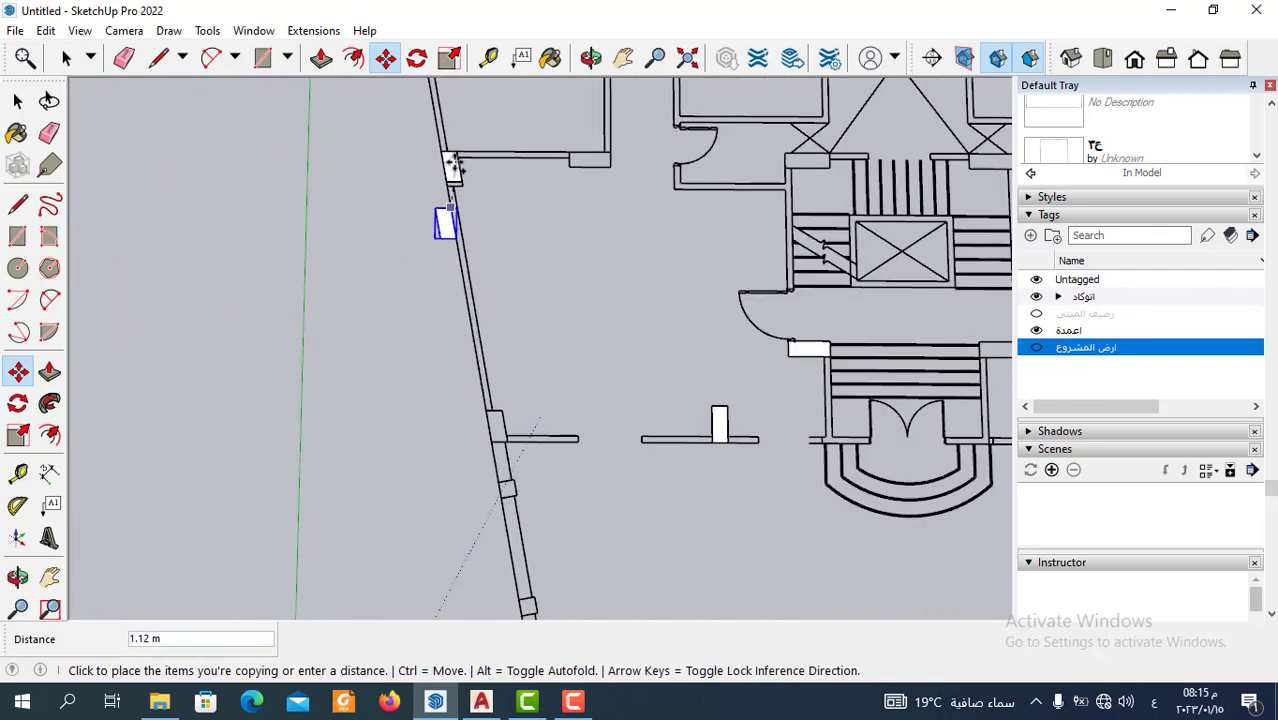
{"action": "scroll", "coordinate": [450, 228], "scroll_direction": "up", "scroll_amount": 3}
{"action": "scroll", "coordinate": [457, 200], "scroll_direction": "down", "scroll_amount": 3}
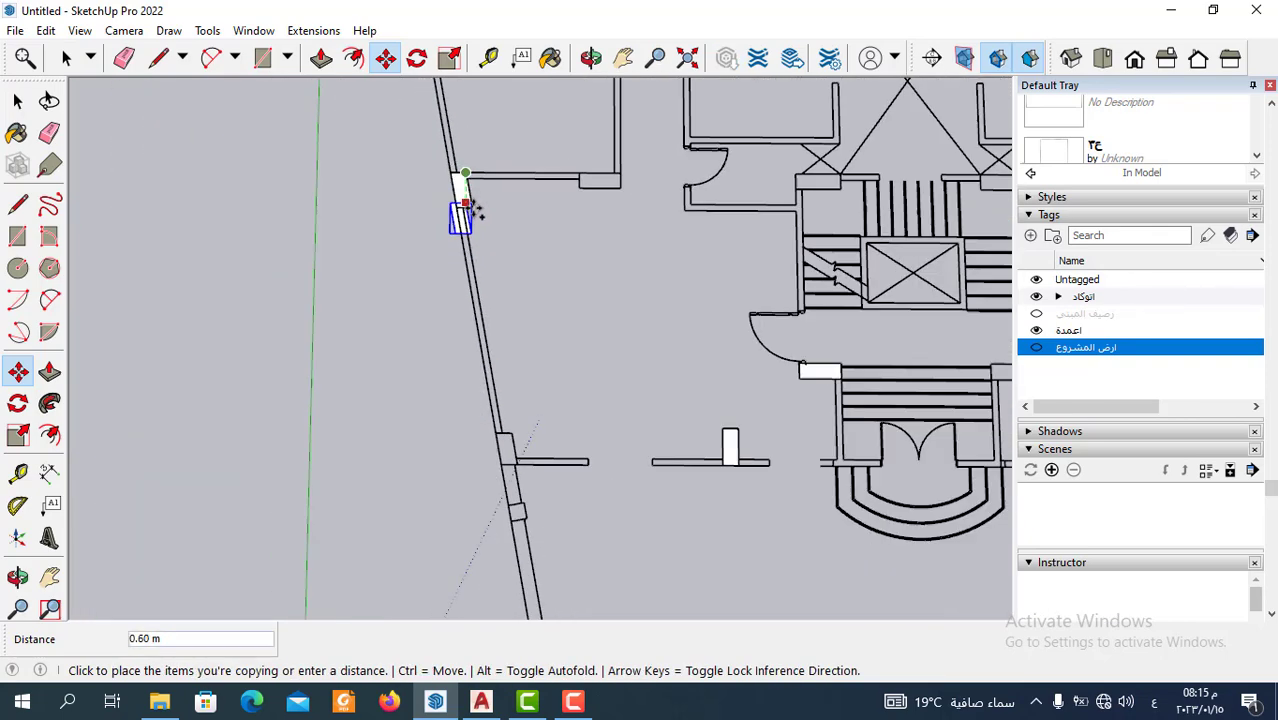
{"action": "scroll", "coordinate": [522, 452], "scroll_direction": "up", "scroll_amount": 3}
{"action": "scroll", "coordinate": [485, 357], "scroll_direction": "up", "scroll_amount": 2}
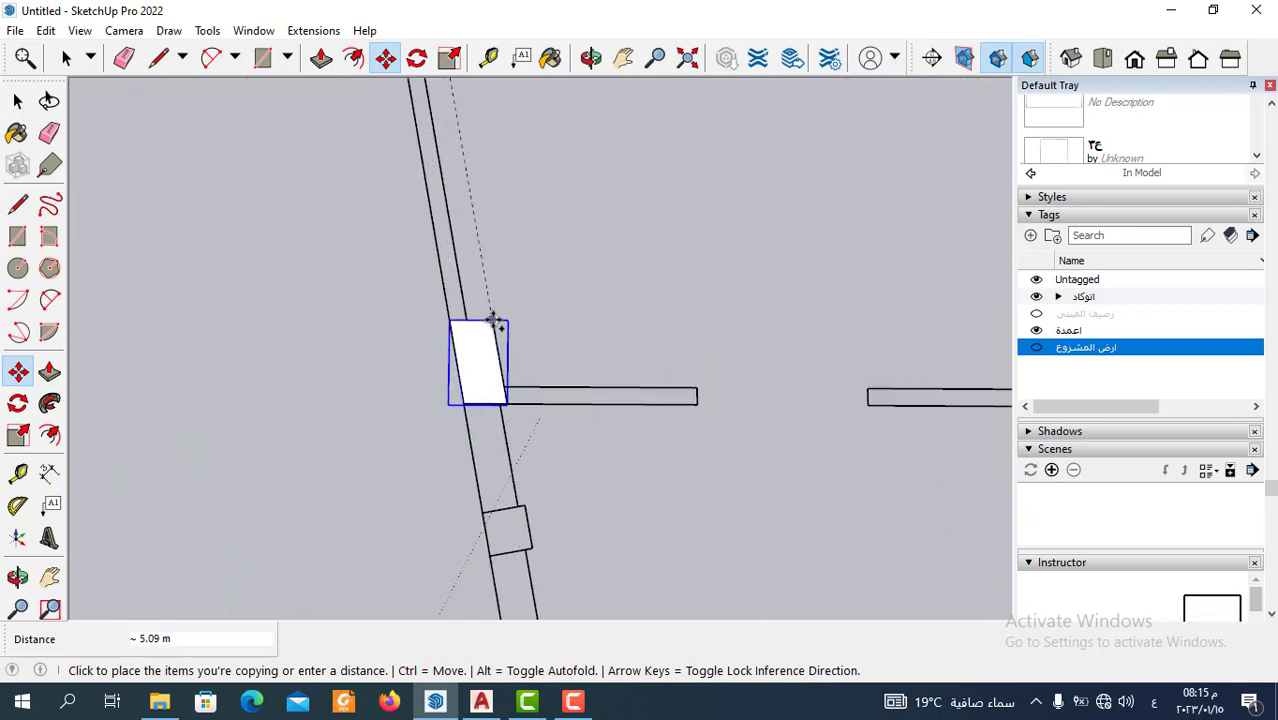
{"action": "left_click", "coordinate": [519, 329]}
{"action": "scroll", "coordinate": [616, 430], "scroll_direction": "down", "scroll_amount": 3}
{"action": "scroll", "coordinate": [565, 419], "scroll_direction": "down", "scroll_amount": 2}
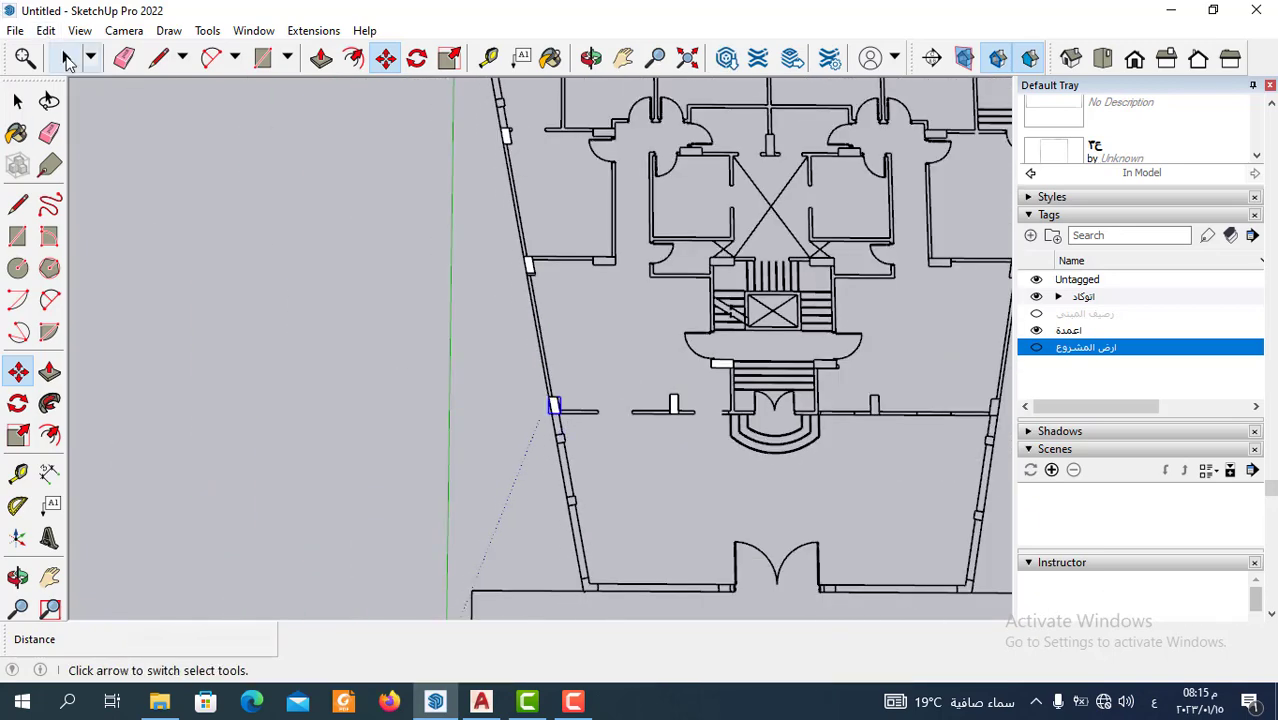
{"action": "left_click", "coordinate": [66, 57]}
{"action": "scroll", "coordinate": [461, 378], "scroll_direction": "up", "scroll_amount": 2}
Inside the column component, push/pull the face up 4 m and orbit to view the columns.
{"action": "double_click", "coordinate": [614, 432]}
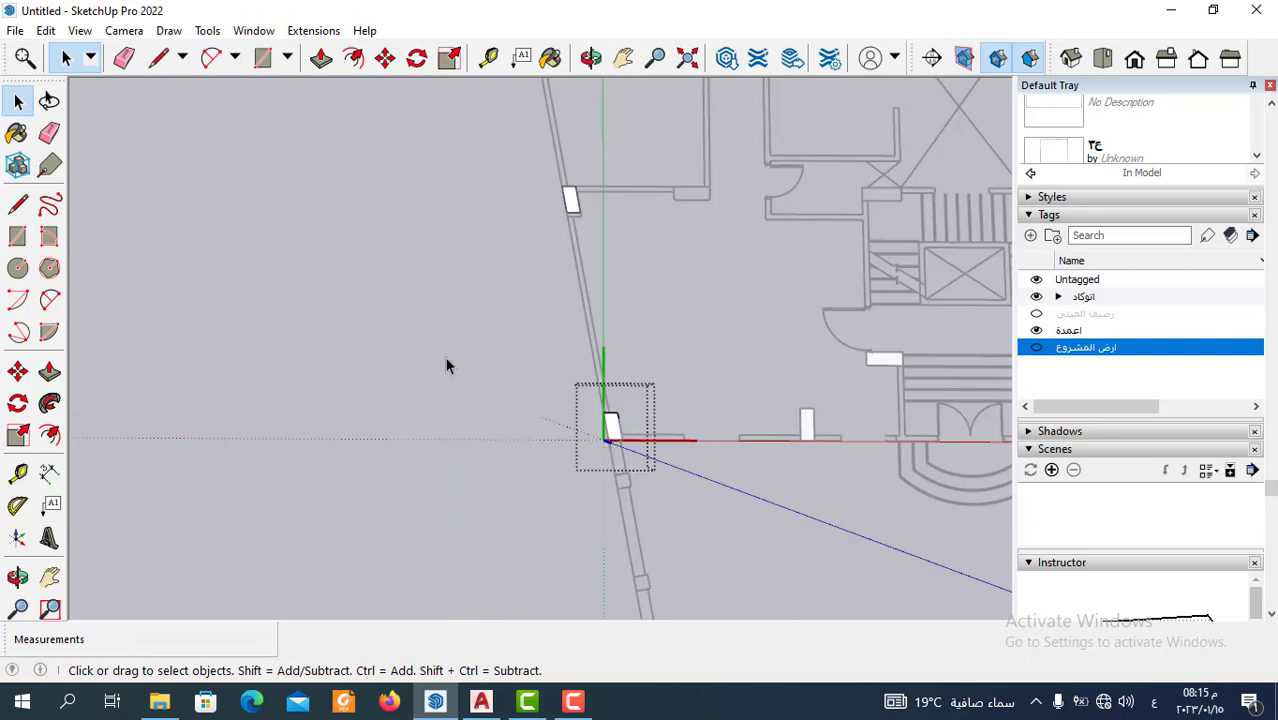
{"action": "left_click", "coordinate": [613, 445]}
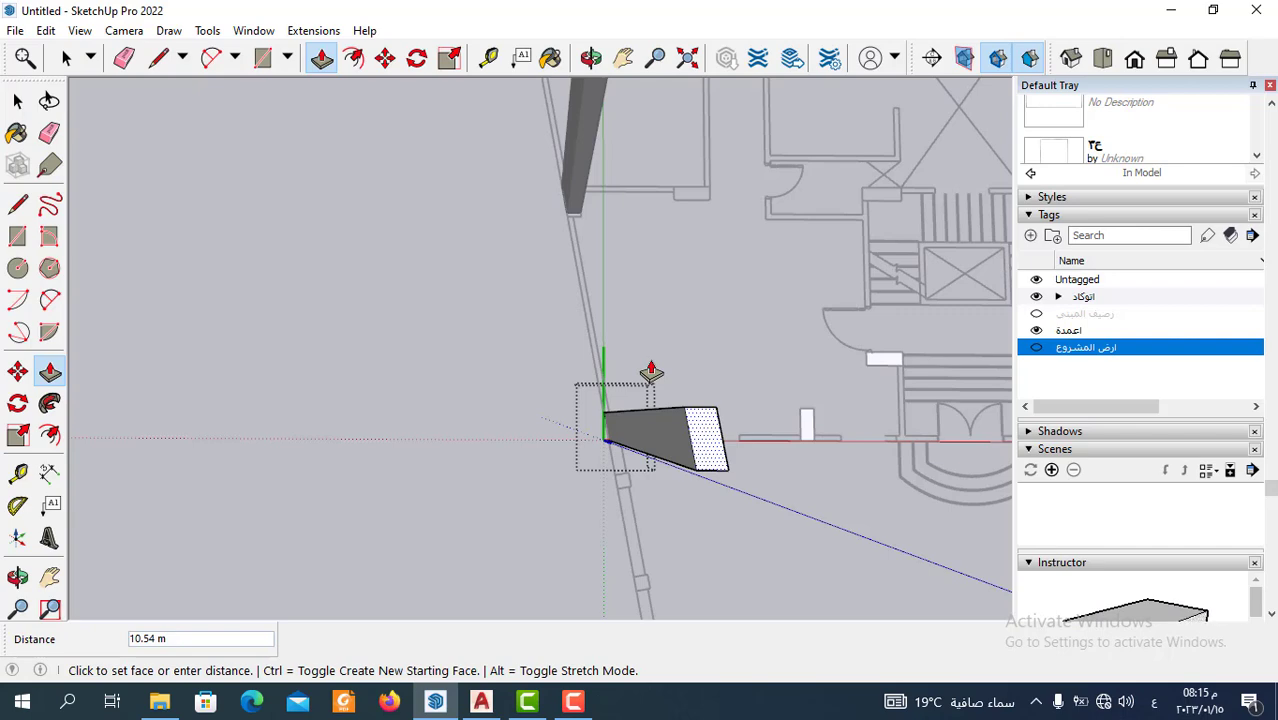
{"action": "key", "text": "Return"}
{"action": "mouse_move", "coordinate": [650, 365]}
{"action": "middle_mouse_down"}
{"action": "mouse_move", "coordinate": [545, 442]}
{"action": "mouse_move", "coordinate": [445, 267]}
{"action": "mouse_move", "coordinate": [465, 205]}
{"action": "mouse_move", "coordinate": [513, 234]}
{"action": "mouse_move", "coordinate": [460, 270]}
{"action": "mouse_move", "coordinate": [527, 276]}
{"action": "mouse_move", "coordinate": [667, 137]}
{"action": "middle_mouse_up"}
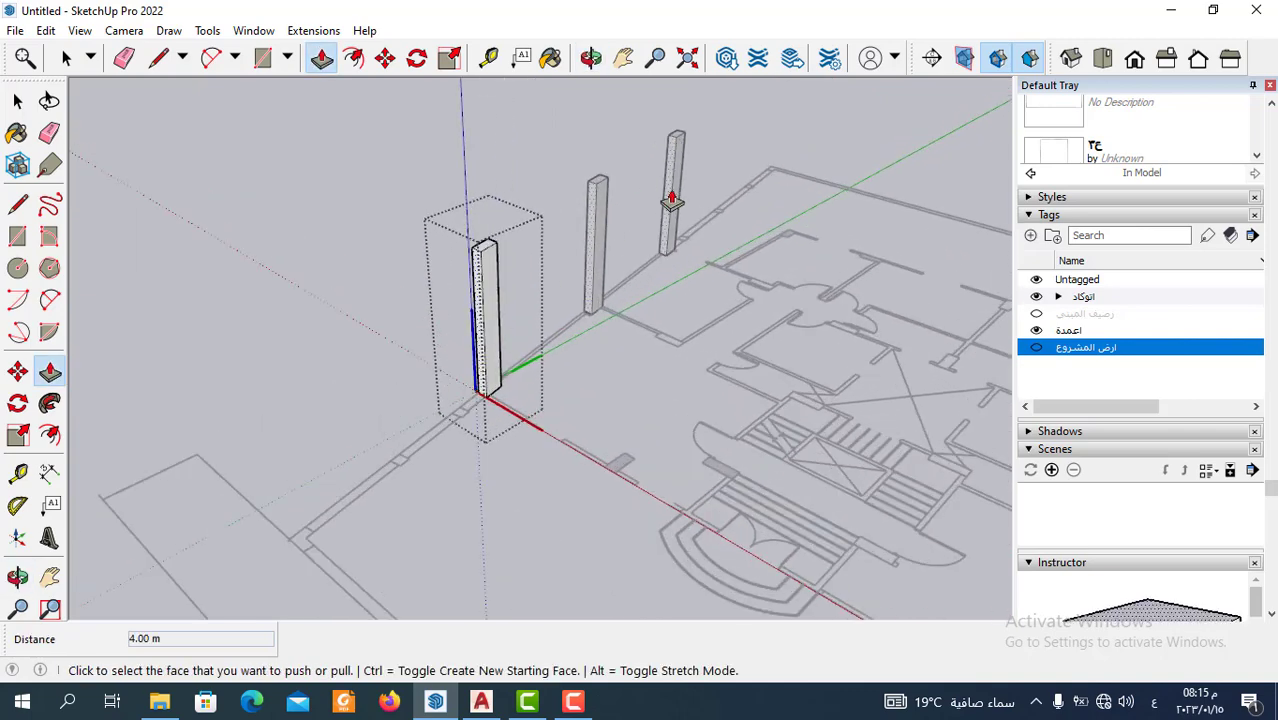
{"action": "mouse_move", "coordinate": [553, 328]}
{"action": "middle_mouse_down"}
{"action": "mouse_move", "coordinate": [584, 288]}
{"action": "mouse_move", "coordinate": [521, 330]}
{"action": "mouse_move", "coordinate": [511, 318]}
{"action": "middle_mouse_up"}
Cancel an accidental second extrusion and return to the Select tool.
{"action": "left_click", "coordinate": [527, 320]}
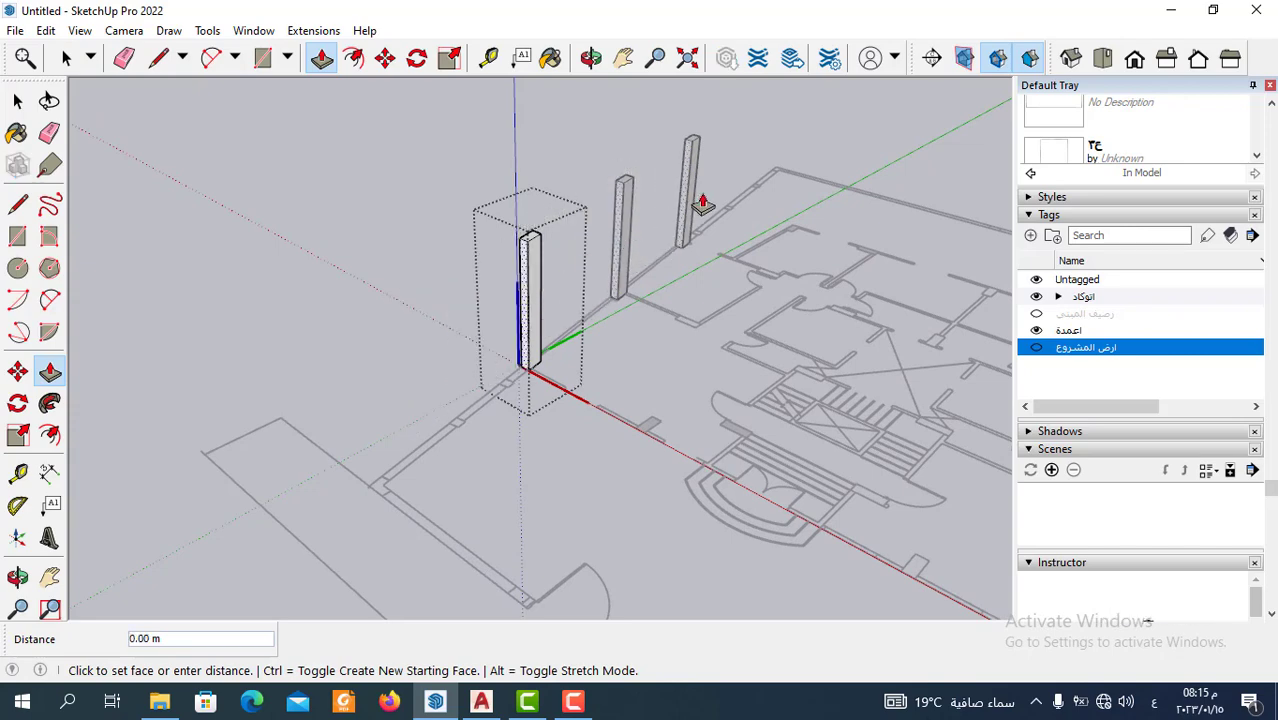
{"action": "key", "text": "Escape"}
{"action": "middle_click_drag", "start_coordinate": [582, 337], "coordinate": [171, 137]}
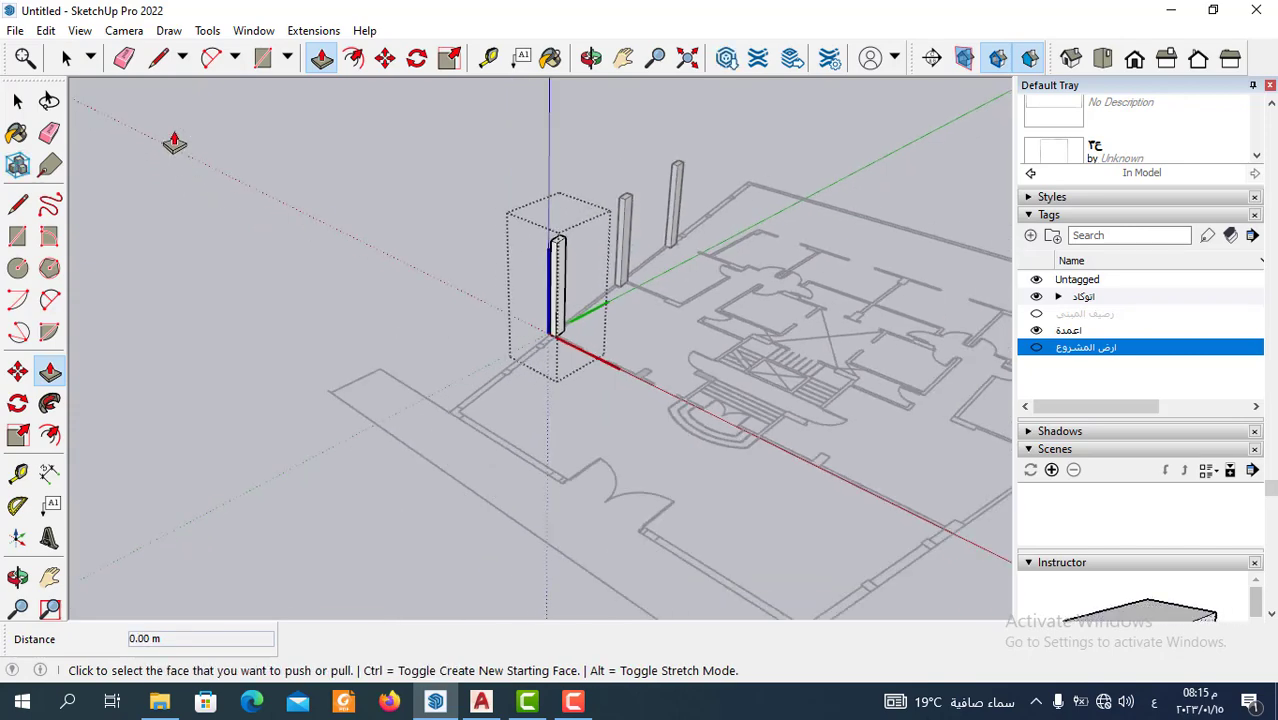
{"action": "left_click", "coordinate": [68, 60]}
{"action": "scroll", "coordinate": [221, 217], "scroll_direction": "down", "scroll_amount": 3}
Return to a top-down plan view and copy the column rectangle to the next right-wall column position.
{"action": "mouse_move", "coordinate": [221, 217]}
{"action": "middle_mouse_down"}
{"action": "mouse_move", "coordinate": [608, 437]}
{"action": "mouse_move", "coordinate": [737, 293]}
{"action": "middle_mouse_up"}
{"action": "scroll", "coordinate": [656, 390], "scroll_direction": "up", "scroll_amount": 3}
{"action": "middle_click_drag", "start_coordinate": [656, 390], "coordinate": [696, 353]}
{"action": "scroll", "coordinate": [687, 368], "scroll_direction": "up", "scroll_amount": 3}
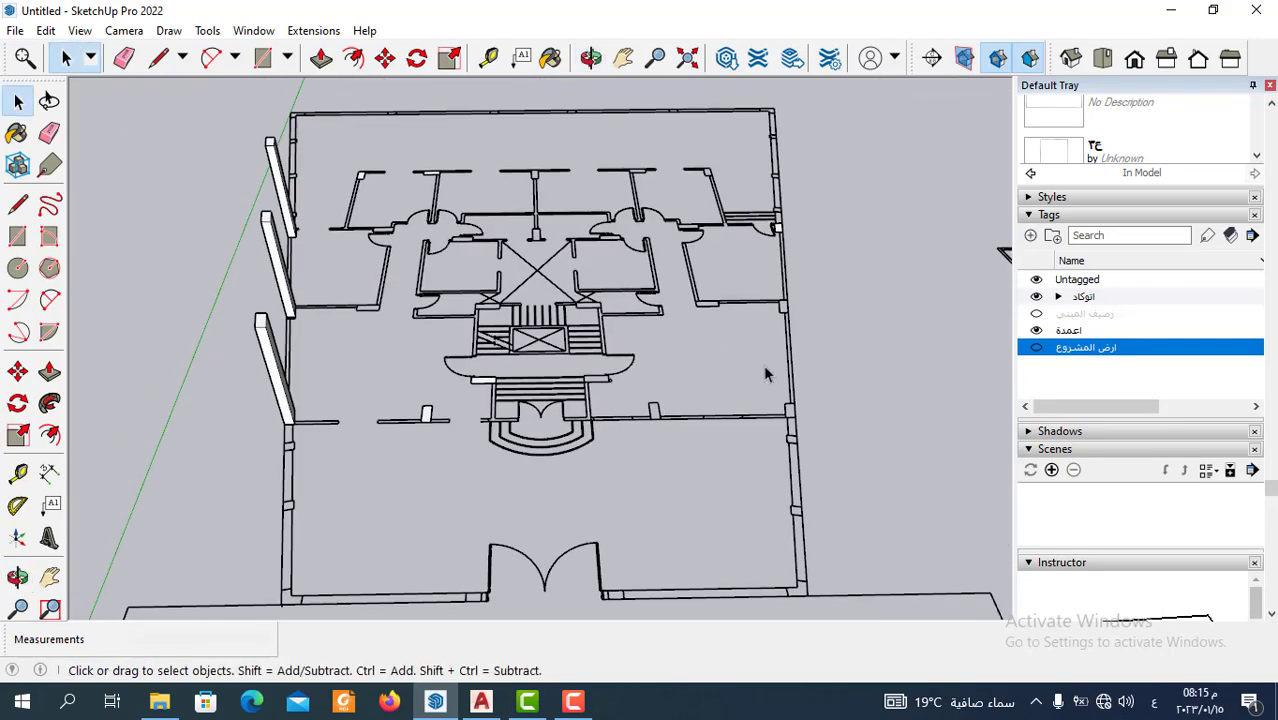
{"action": "scroll", "coordinate": [815, 457], "scroll_direction": "up", "scroll_amount": 3}
{"action": "scroll", "coordinate": [720, 395], "scroll_direction": "down", "scroll_amount": 5}
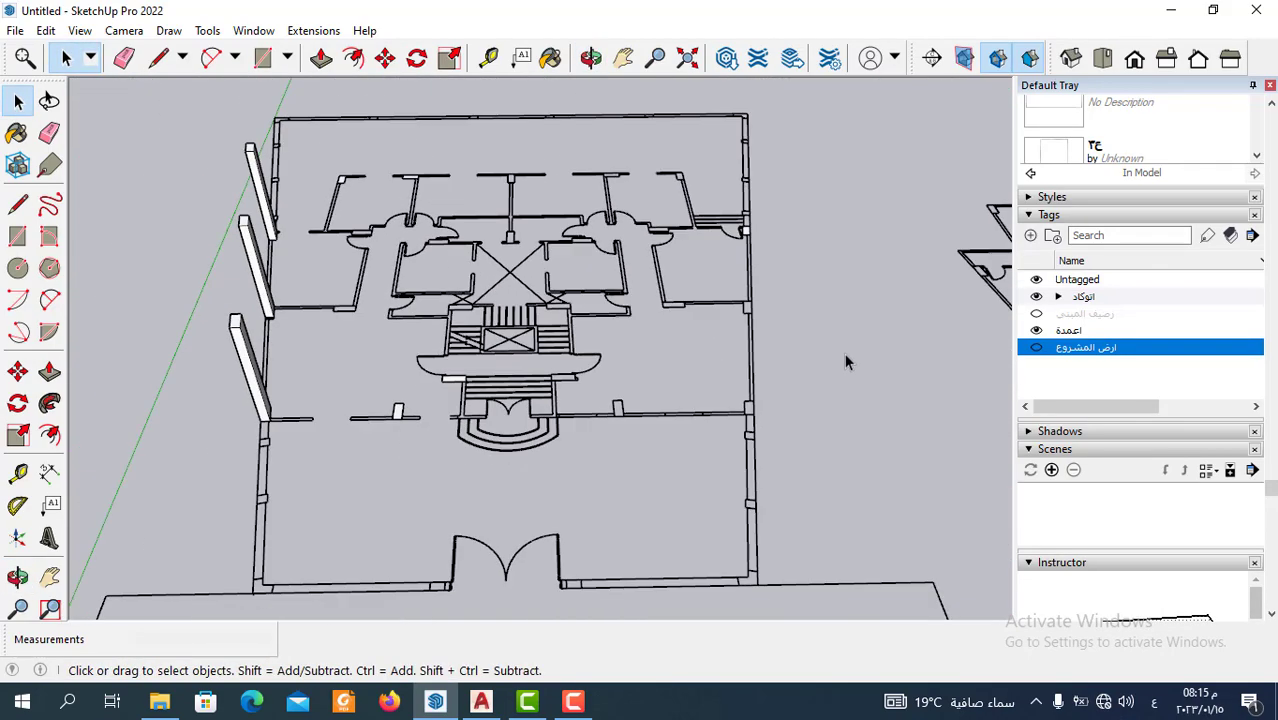
{"action": "scroll", "coordinate": [690, 350], "scroll_direction": "up", "scroll_amount": 2}
{"action": "scroll", "coordinate": [700, 330], "scroll_direction": "up", "scroll_amount": 2}
{"action": "scroll", "coordinate": [752, 290], "scroll_direction": "up", "scroll_amount": 4}
{"action": "scroll", "coordinate": [752, 290], "scroll_direction": "up", "scroll_amount": 2}
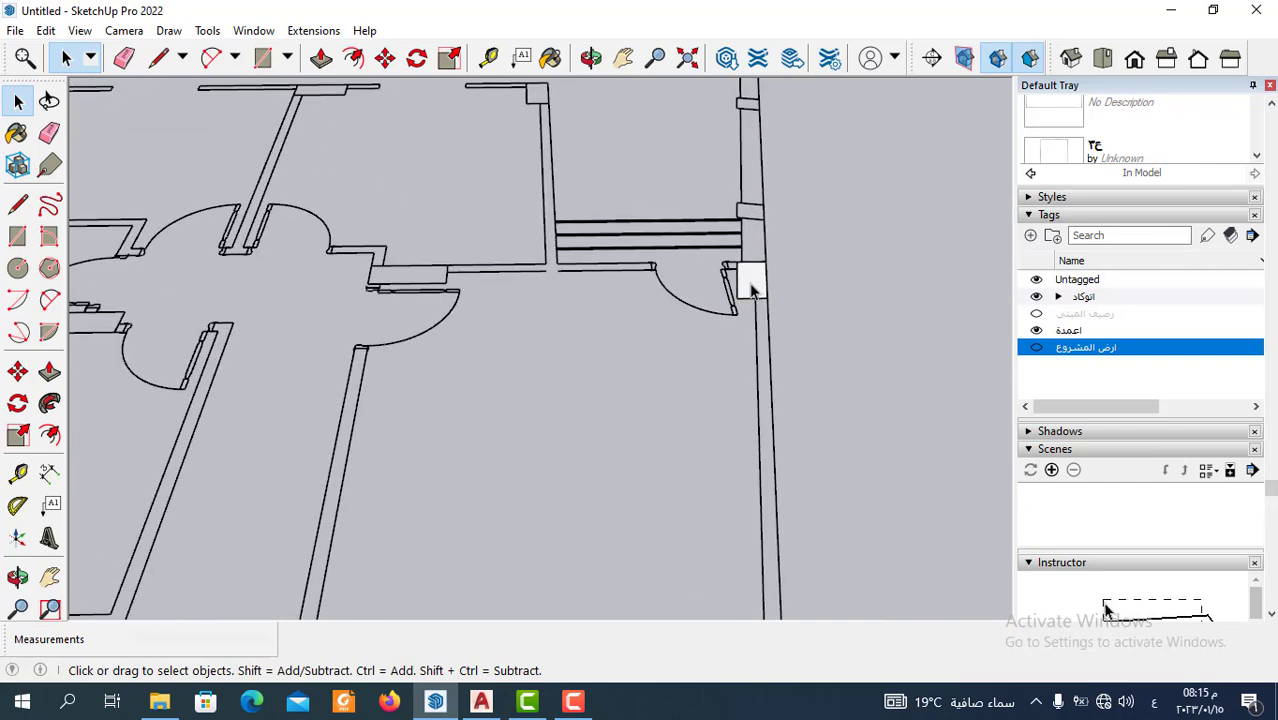
{"action": "middle_click_drag", "start_coordinate": [521, 175], "coordinate": [598, 256]}
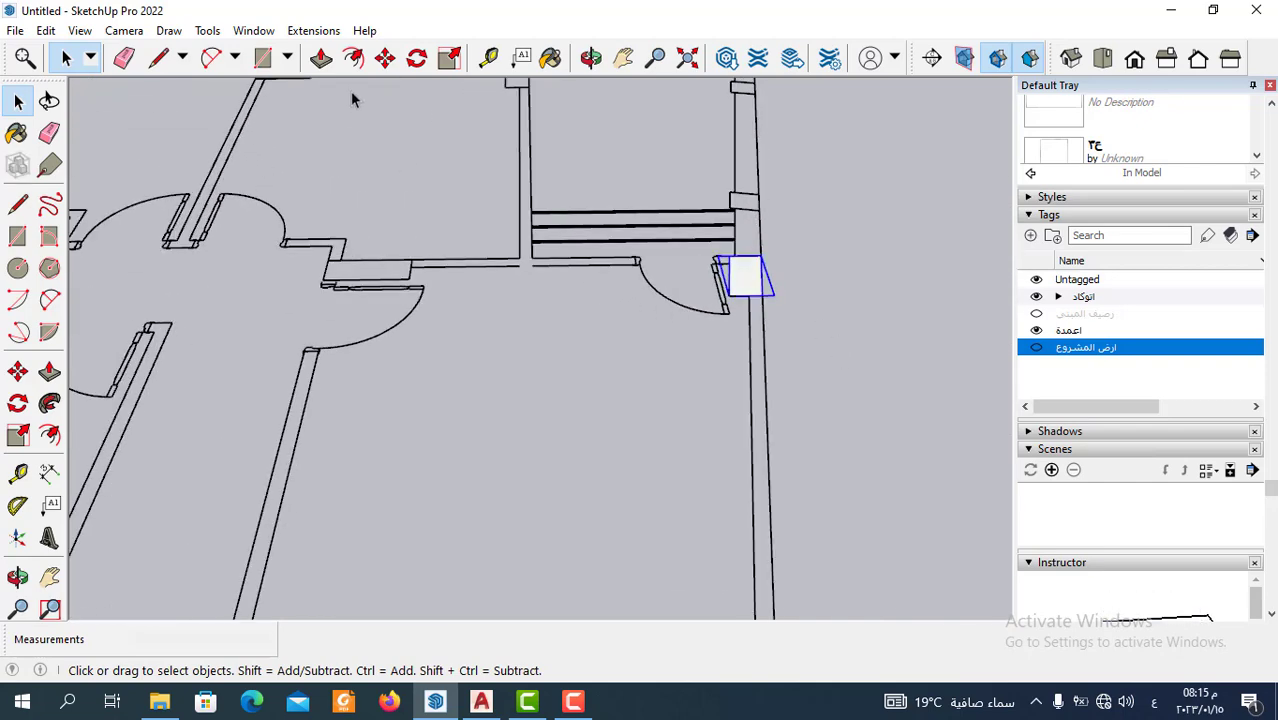
{"action": "left_click", "coordinate": [385, 57]}
{"action": "scroll", "coordinate": [757, 258], "scroll_direction": "up", "scroll_amount": 2}
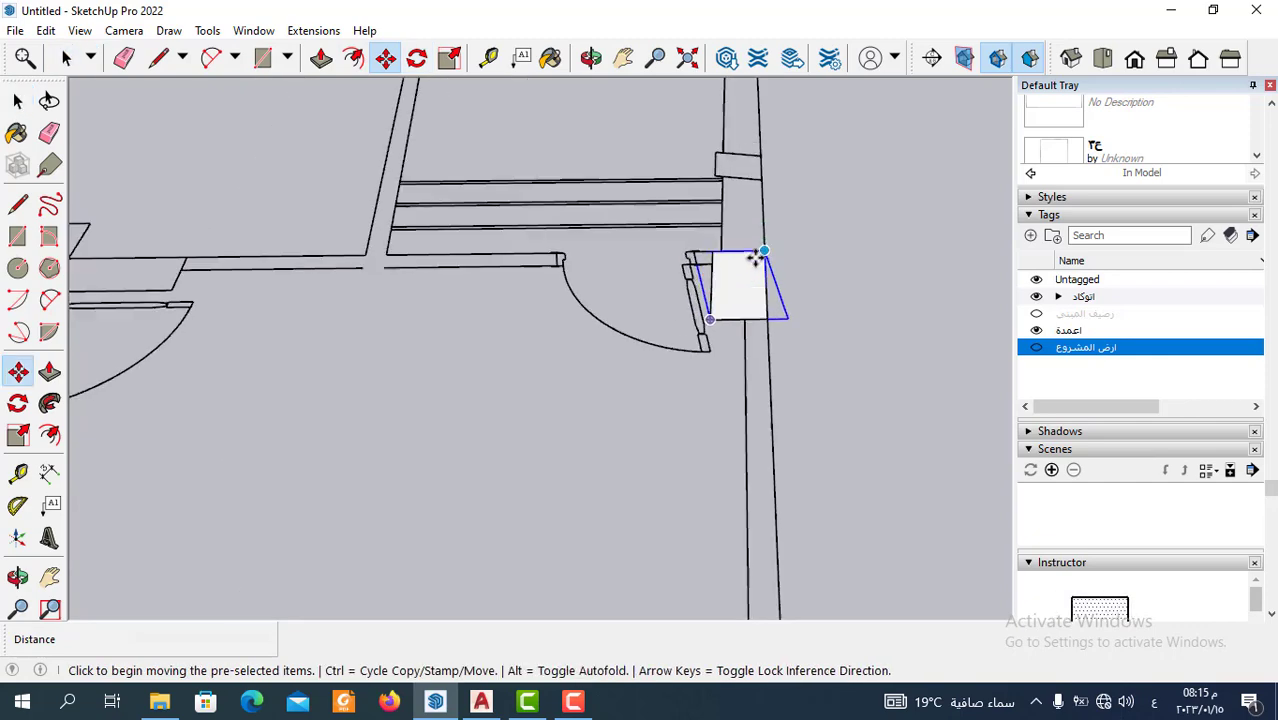
{"action": "scroll", "coordinate": [760, 270], "scroll_direction": "up", "scroll_amount": 2}
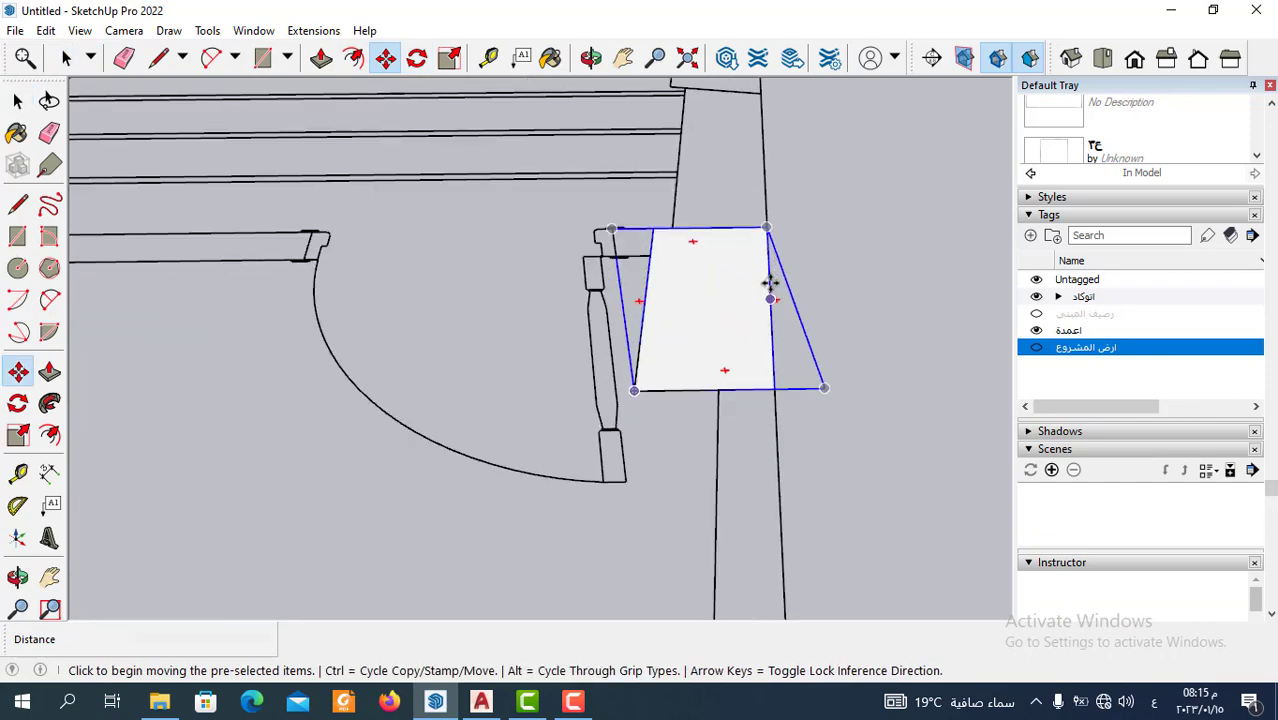
{"action": "left_click", "coordinate": [770, 228]}
{"action": "key", "text": "ctrl"}
{"action": "scroll", "coordinate": [740, 200], "scroll_direction": "down", "scroll_amount": 3}
{"action": "scroll", "coordinate": [713, 148], "scroll_direction": "down", "scroll_amount": 3}
{"action": "scroll", "coordinate": [690, 270], "scroll_direction": "up", "scroll_amount": 4}
{"action": "scroll", "coordinate": [695, 258], "scroll_direction": "up", "scroll_amount": 3}
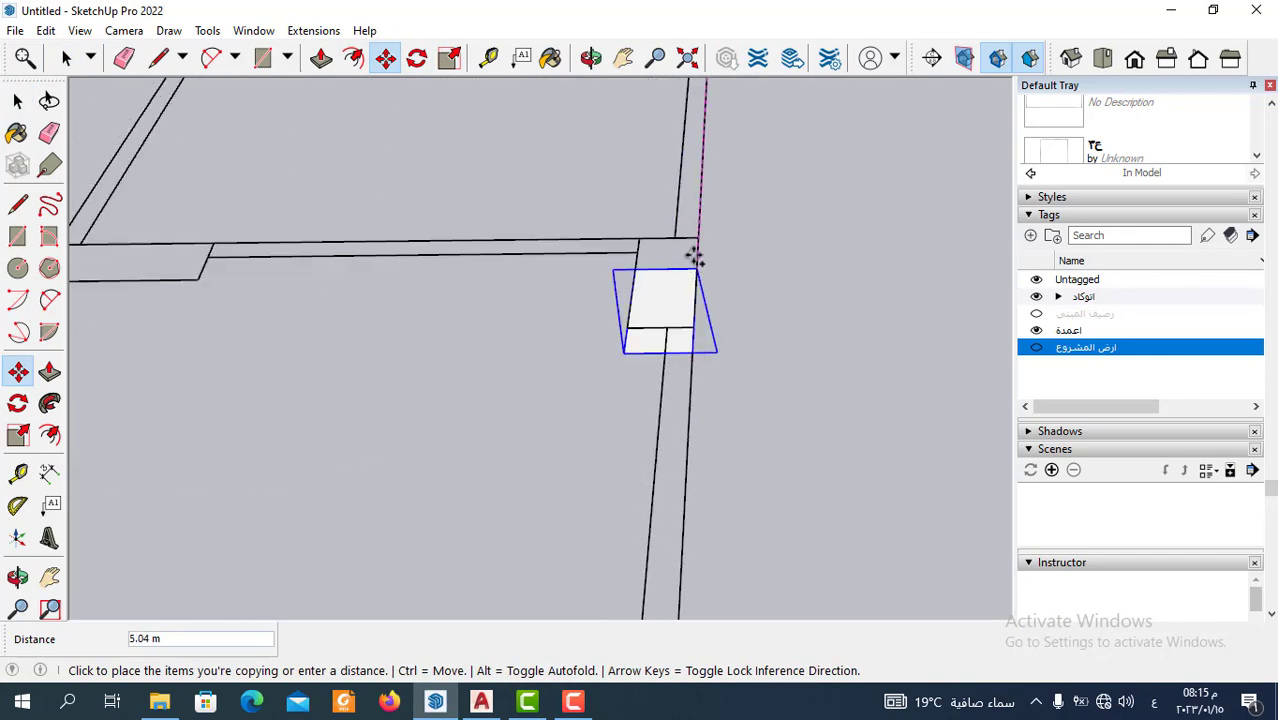
{"action": "left_click", "coordinate": [702, 225]}
{"action": "scroll", "coordinate": [703, 222], "scroll_direction": "up", "scroll_amount": 2}
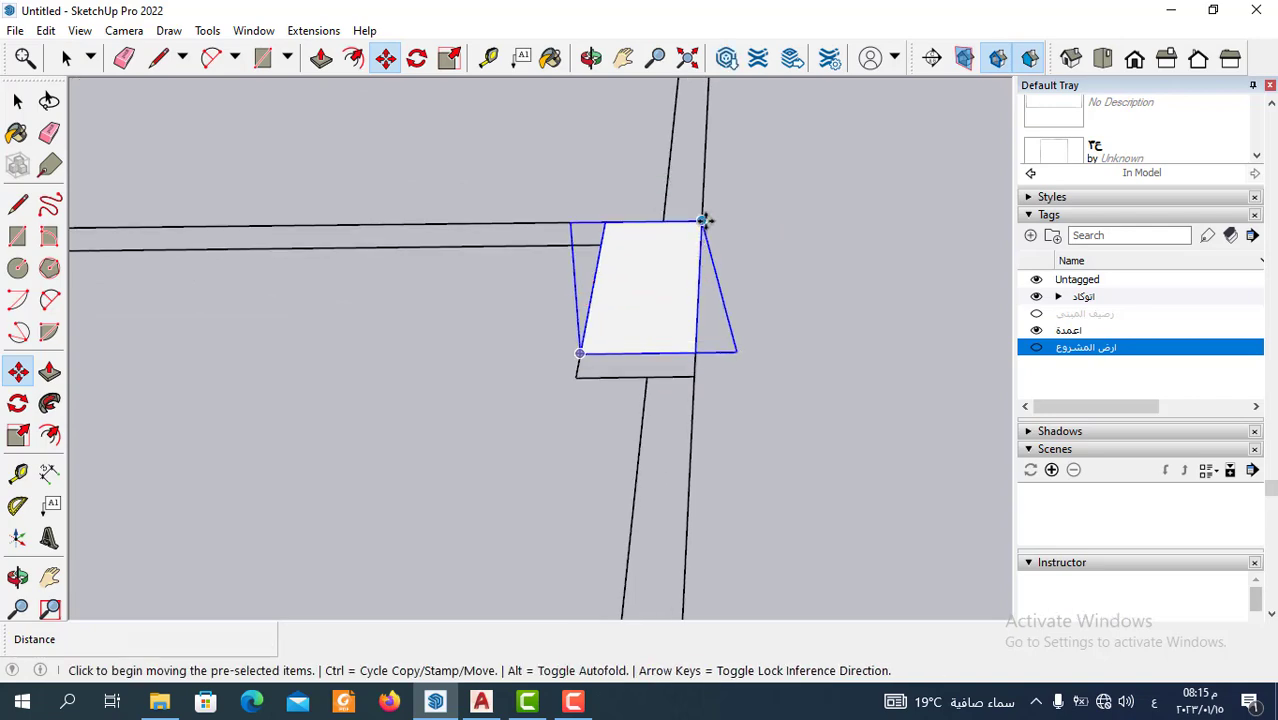
Place another copy of the column rectangle at the interior-wall junction.
{"action": "left_click", "coordinate": [703, 220]}
{"action": "scroll", "coordinate": [705, 168], "scroll_direction": "down", "scroll_amount": 3}
{"action": "scroll", "coordinate": [680, 260], "scroll_direction": "down", "scroll_amount": 3}
{"action": "scroll", "coordinate": [641, 490], "scroll_direction": "up", "scroll_amount": 3}
{"action": "key", "text": "o"}
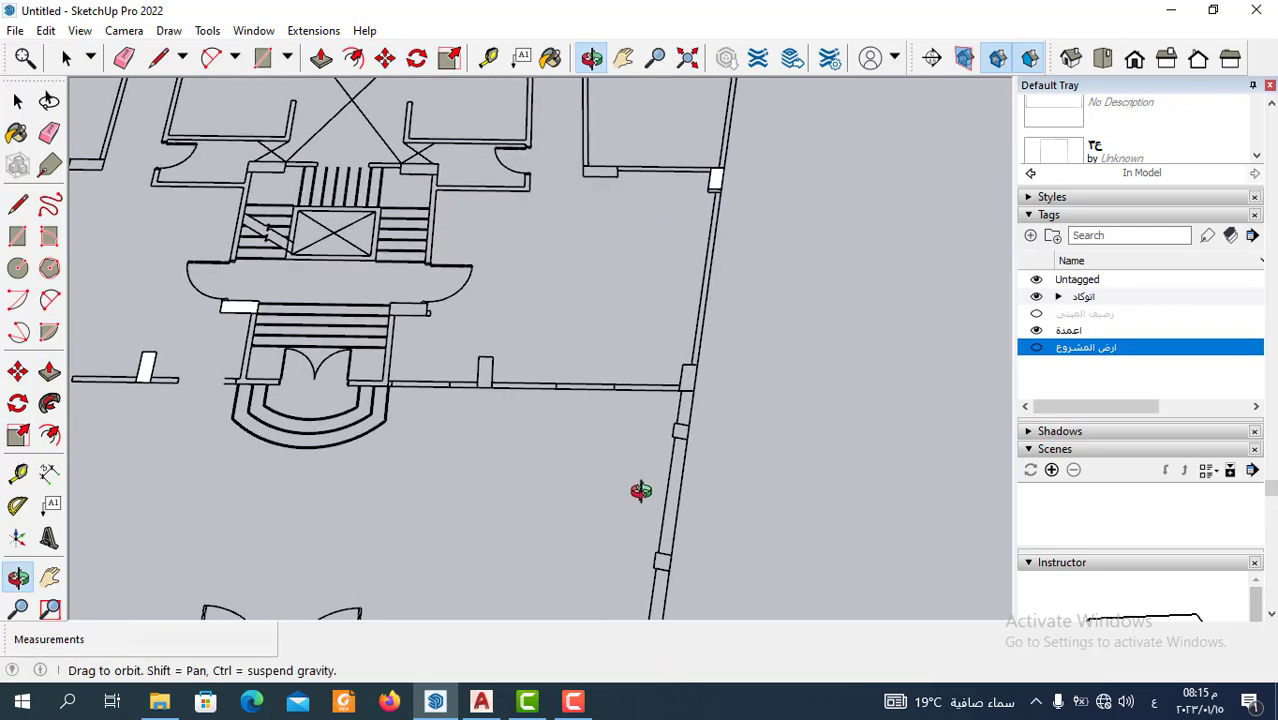
{"action": "scroll", "coordinate": [641, 490], "scroll_direction": "up", "scroll_amount": 3}
{"action": "scroll", "coordinate": [680, 380], "scroll_direction": "up", "scroll_amount": 2}
{"action": "left_click", "coordinate": [740, 283]}
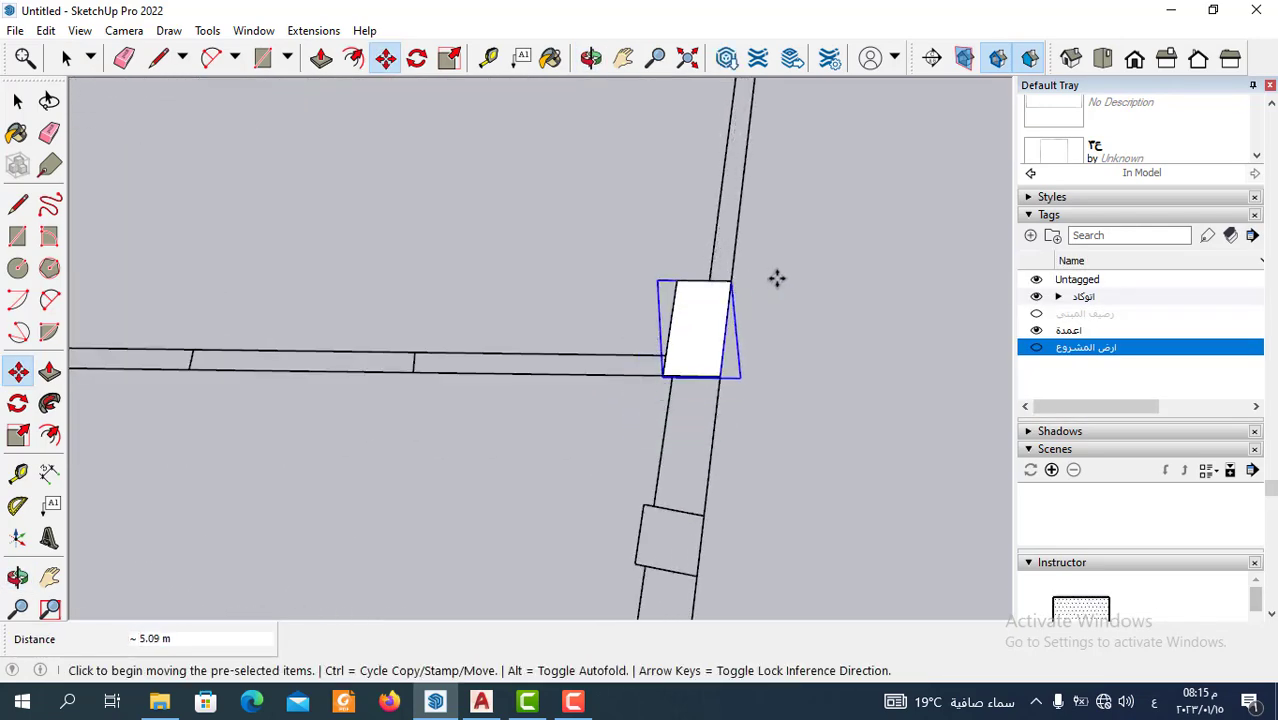
{"action": "scroll", "coordinate": [777, 278], "scroll_direction": "down", "scroll_amount": 2}
{"action": "left_click", "coordinate": [66, 57]}
{"action": "scroll", "coordinate": [720, 320], "scroll_direction": "up", "scroll_amount": 2}
Inside the copied group, push/pull the rectangle up 4 m and orbit to check the column.
{"action": "double_click", "coordinate": [731, 320]}
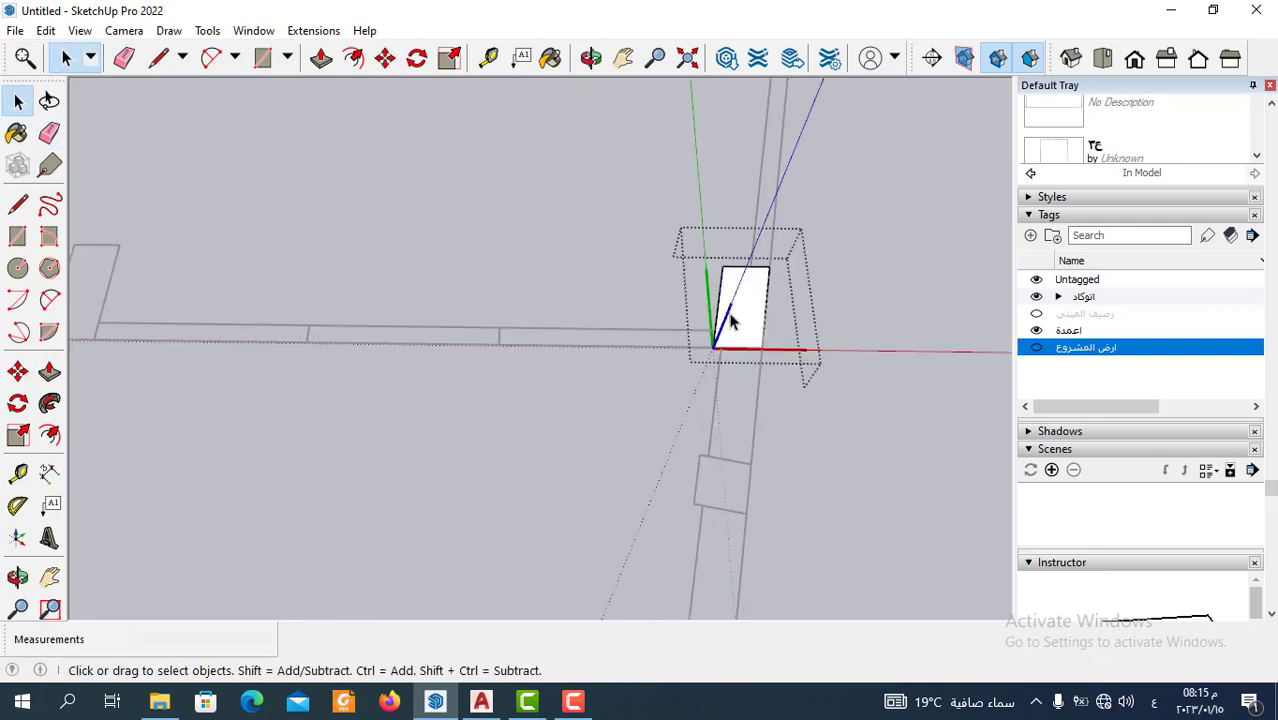
{"action": "left_click", "coordinate": [321, 57]}
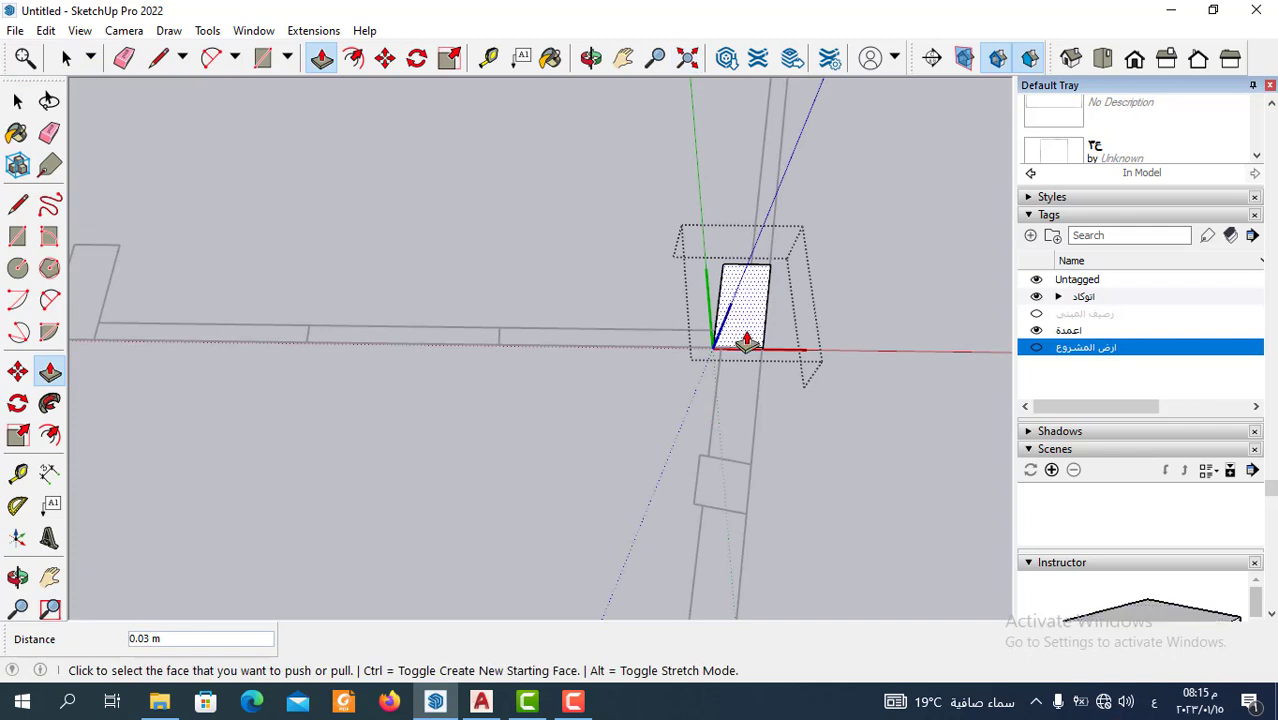
{"action": "left_click", "coordinate": [747, 341]}
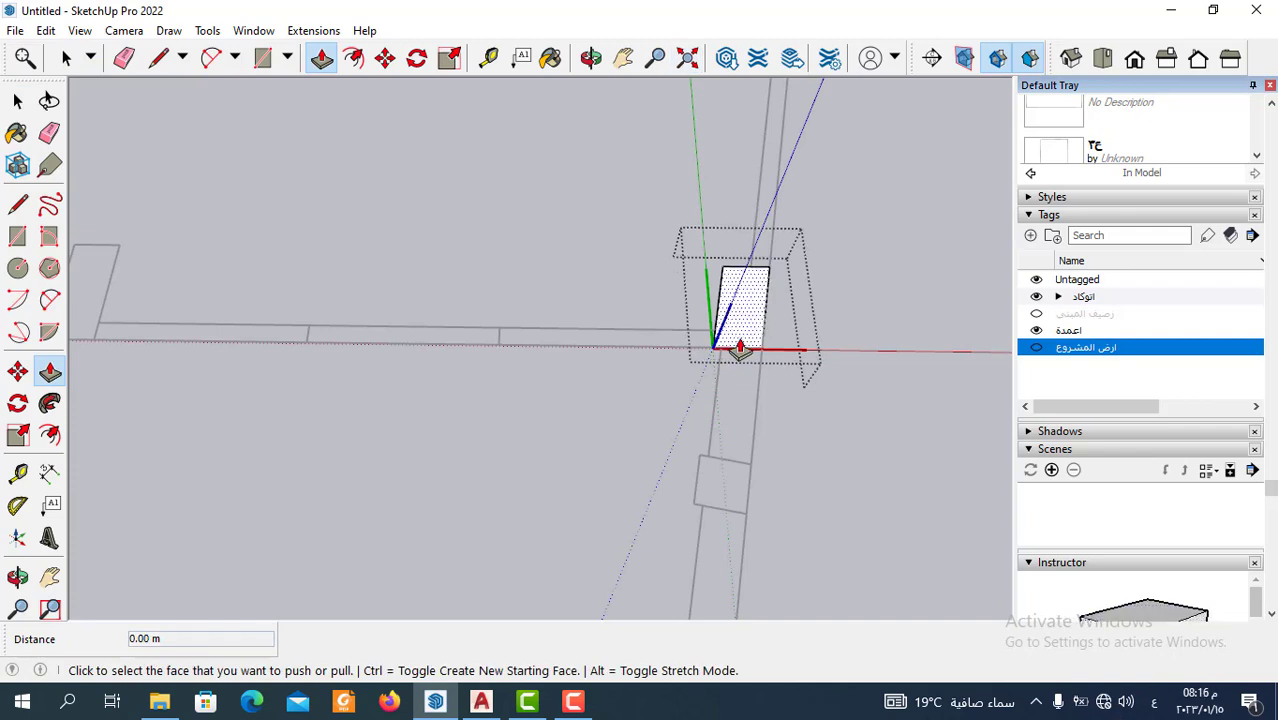
{"action": "left_click_drag", "start_coordinate": [740, 347], "coordinate": [731, 252]}
{"action": "type", "text": "4"}
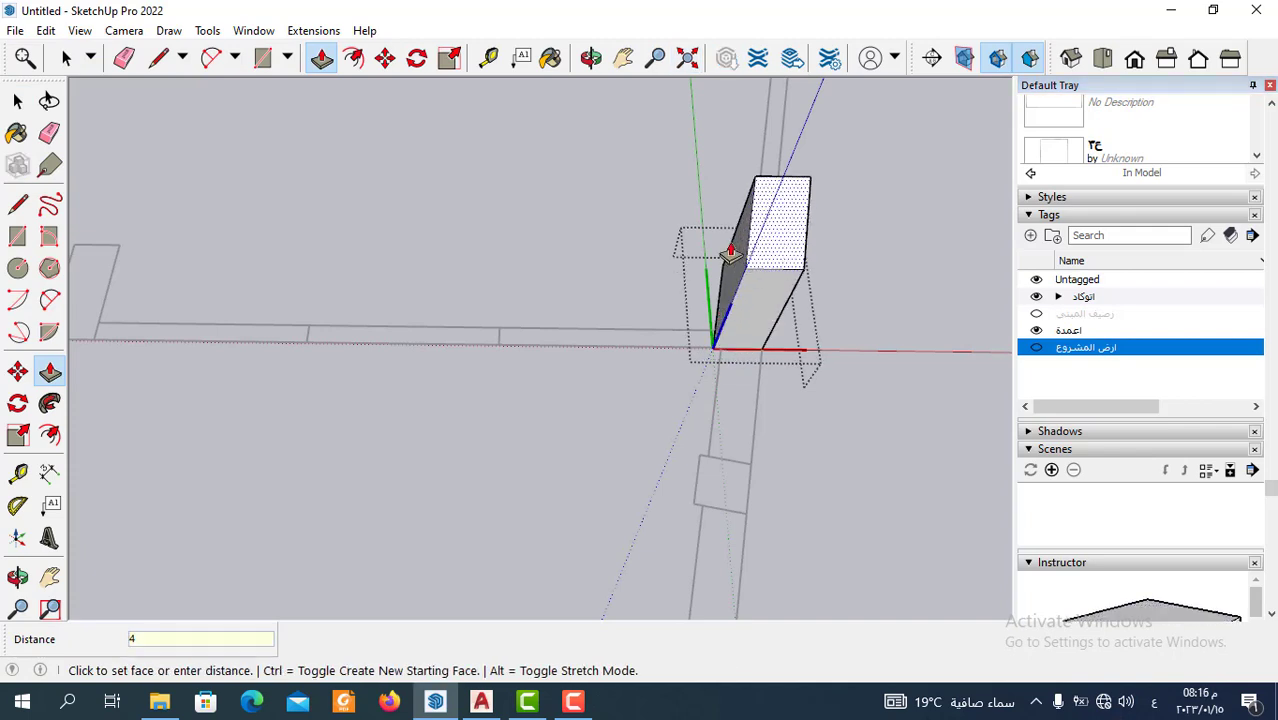
{"action": "key", "text": "Return"}
{"action": "mouse_move", "coordinate": [764, 337]}
{"action": "middle_mouse_down"}
{"action": "mouse_move", "coordinate": [585, 348]}
{"action": "mouse_move", "coordinate": [751, 371]}
{"action": "mouse_move", "coordinate": [696, 390]}
{"action": "mouse_move", "coordinate": [662, 442]}
{"action": "mouse_move", "coordinate": [570, 285]}
{"action": "mouse_move", "coordinate": [601, 177]}
{"action": "middle_mouse_up"}
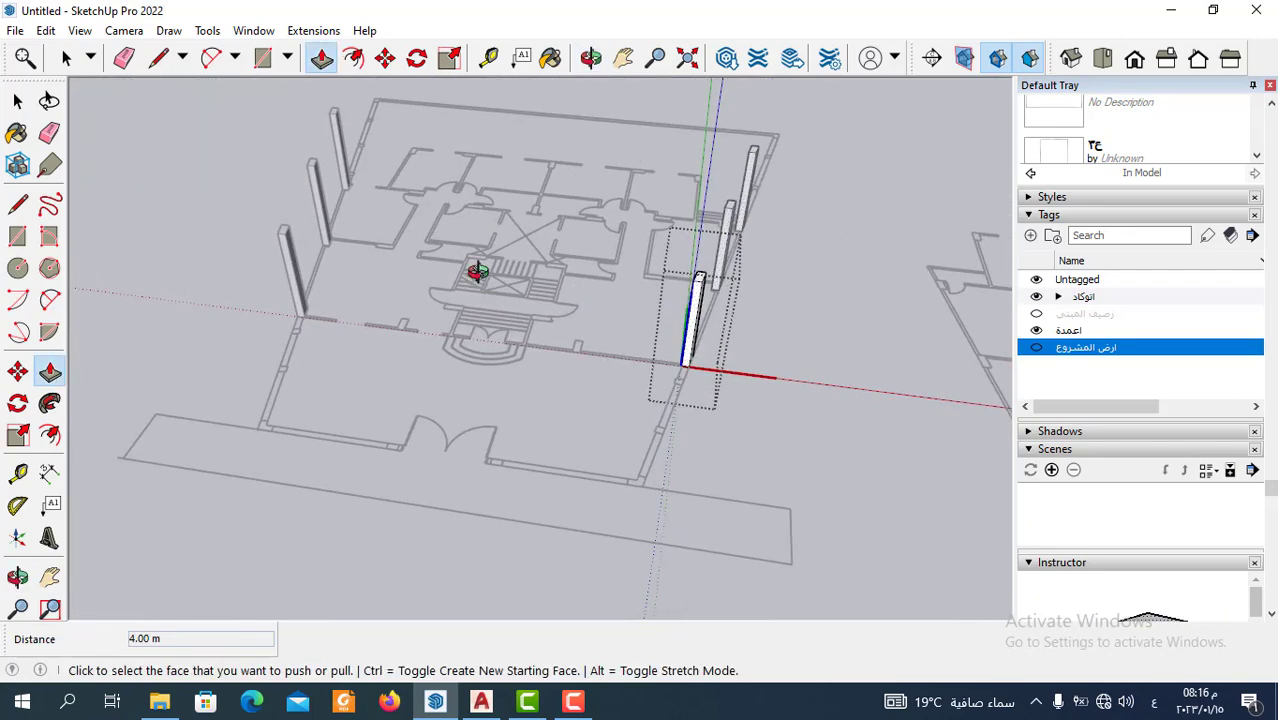
{"action": "mouse_move", "coordinate": [477, 271]}
{"action": "middle_mouse_down"}
{"action": "mouse_move", "coordinate": [650, 294]}
{"action": "mouse_move", "coordinate": [560, 250]}
{"action": "middle_mouse_up"}
{"action": "left_click", "coordinate": [66, 57]}
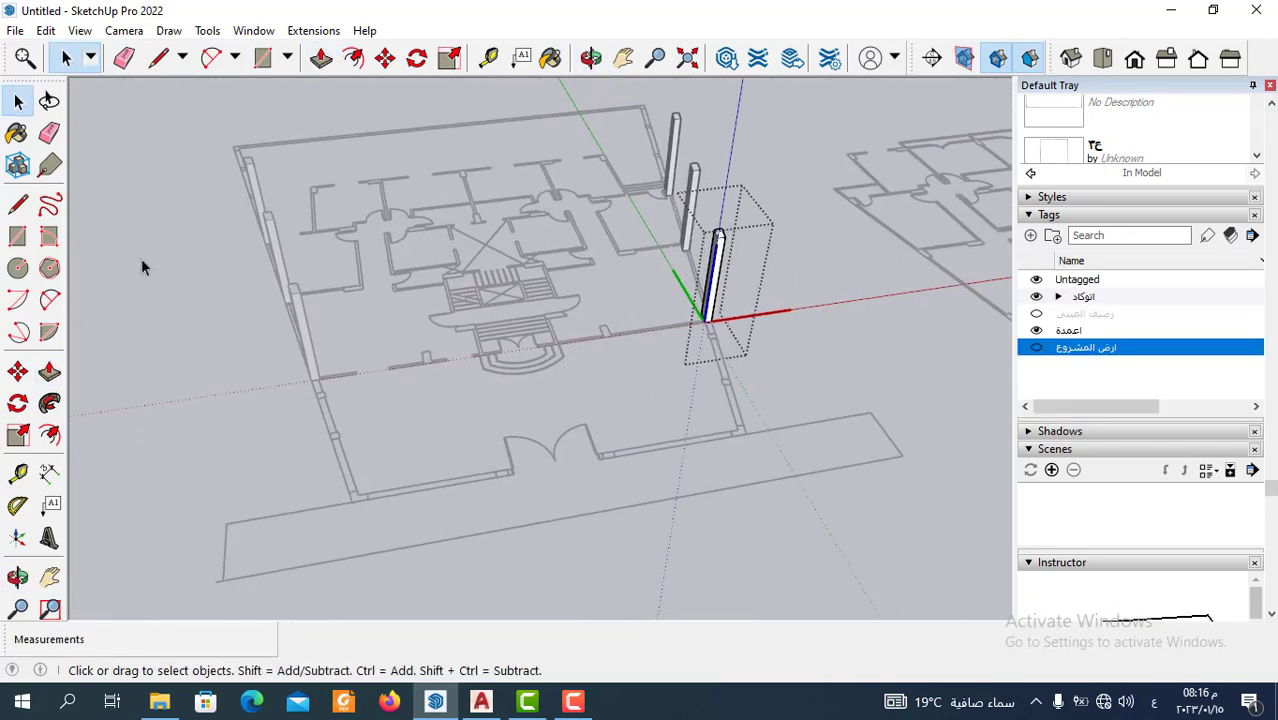
Select the column footprint near the stairs and copy it beside the wall.
{"action": "mouse_move", "coordinate": [141, 258]}
{"action": "middle_mouse_down"}
{"action": "mouse_move", "coordinate": [555, 374]}
{"action": "mouse_move", "coordinate": [555, 485]}
{"action": "middle_mouse_up"}
{"action": "scroll", "coordinate": [413, 414], "scroll_direction": "up", "scroll_amount": 3}
{"action": "scroll", "coordinate": [450, 335], "scroll_direction": "up", "scroll_amount": 3}
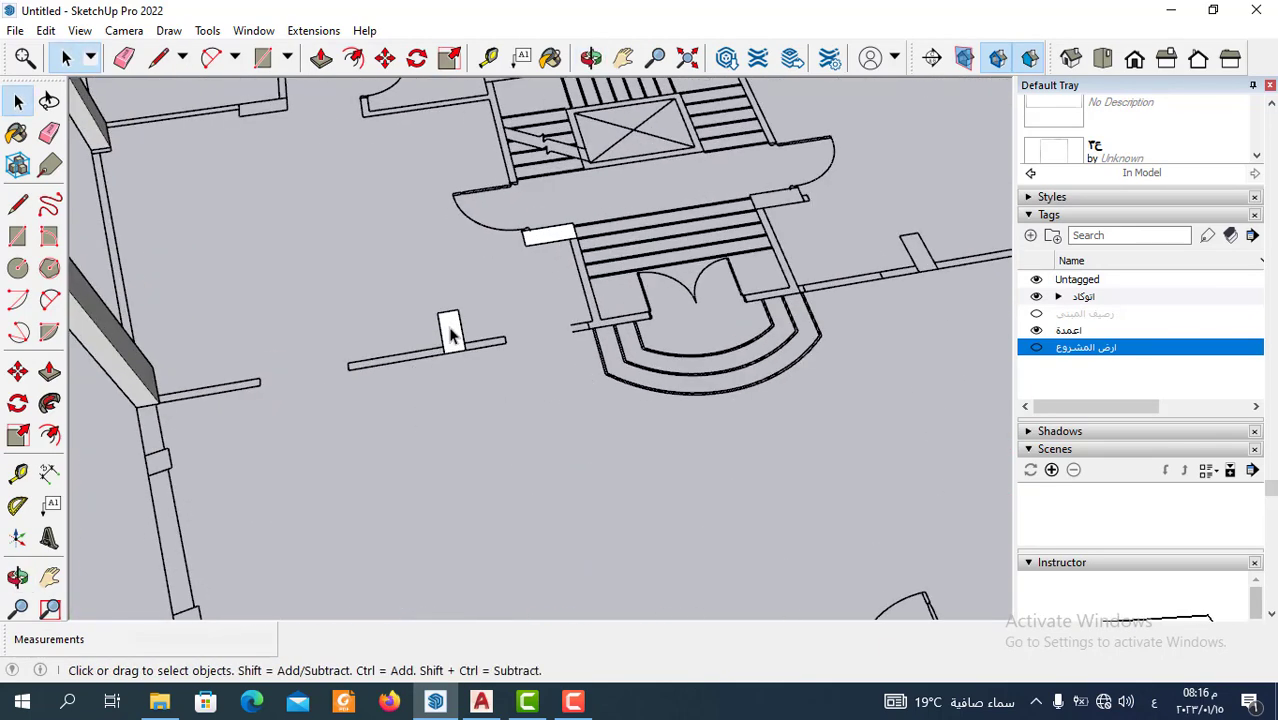
{"action": "left_click", "coordinate": [450, 335]}
{"action": "scroll", "coordinate": [450, 335], "scroll_direction": "down", "scroll_amount": 1}
{"action": "left_click", "coordinate": [385, 57]}
{"action": "scroll", "coordinate": [465, 360], "scroll_direction": "up", "scroll_amount": 3}
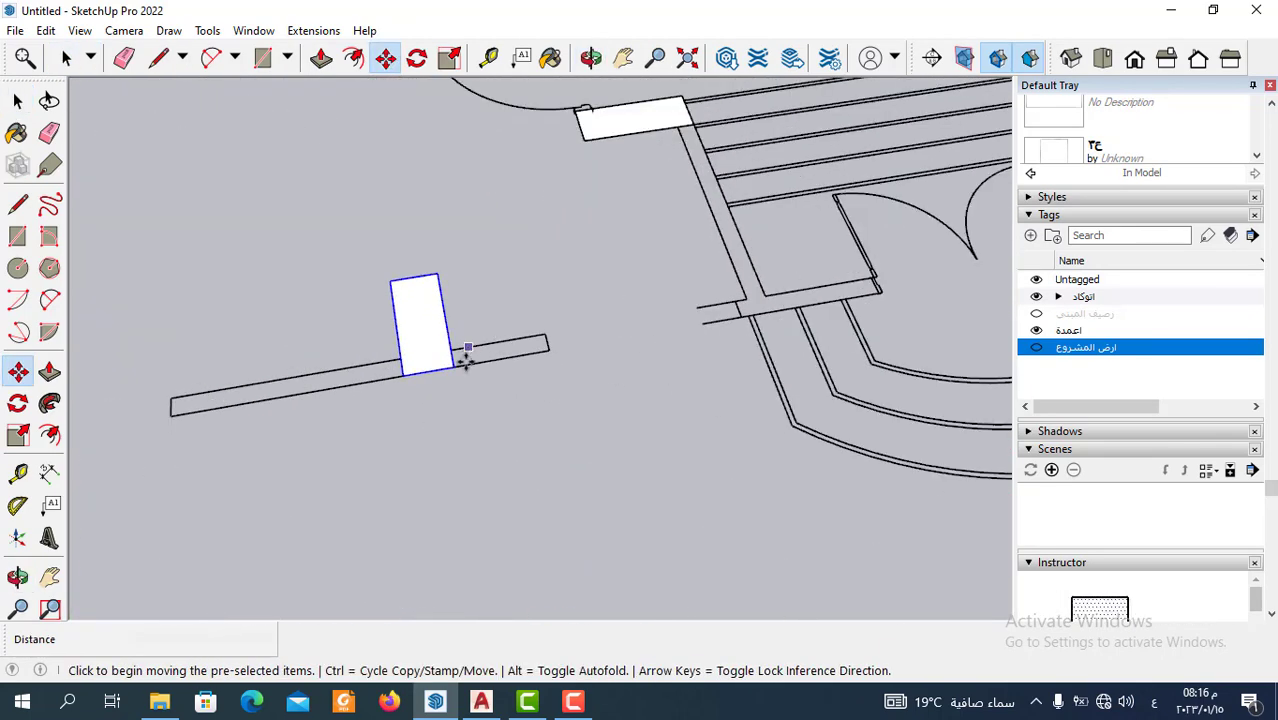
{"action": "scroll", "coordinate": [465, 360], "scroll_direction": "up", "scroll_amount": 1}
{"action": "left_click", "coordinate": [451, 365], "text": "ctrl"}
{"action": "scroll", "coordinate": [358, 385], "scroll_direction": "down", "scroll_amount": 3}
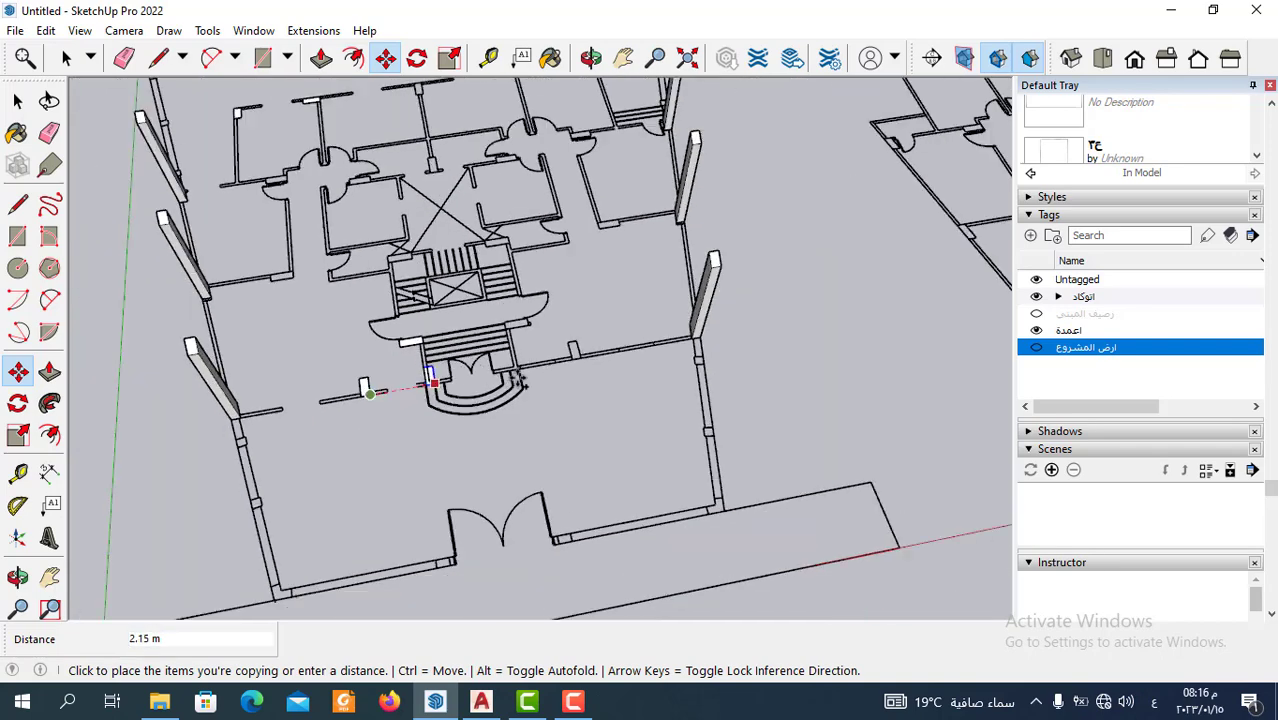
{"action": "scroll", "coordinate": [573, 362], "scroll_direction": "up", "scroll_amount": 3}
{"action": "left_click", "coordinate": [584, 343]}
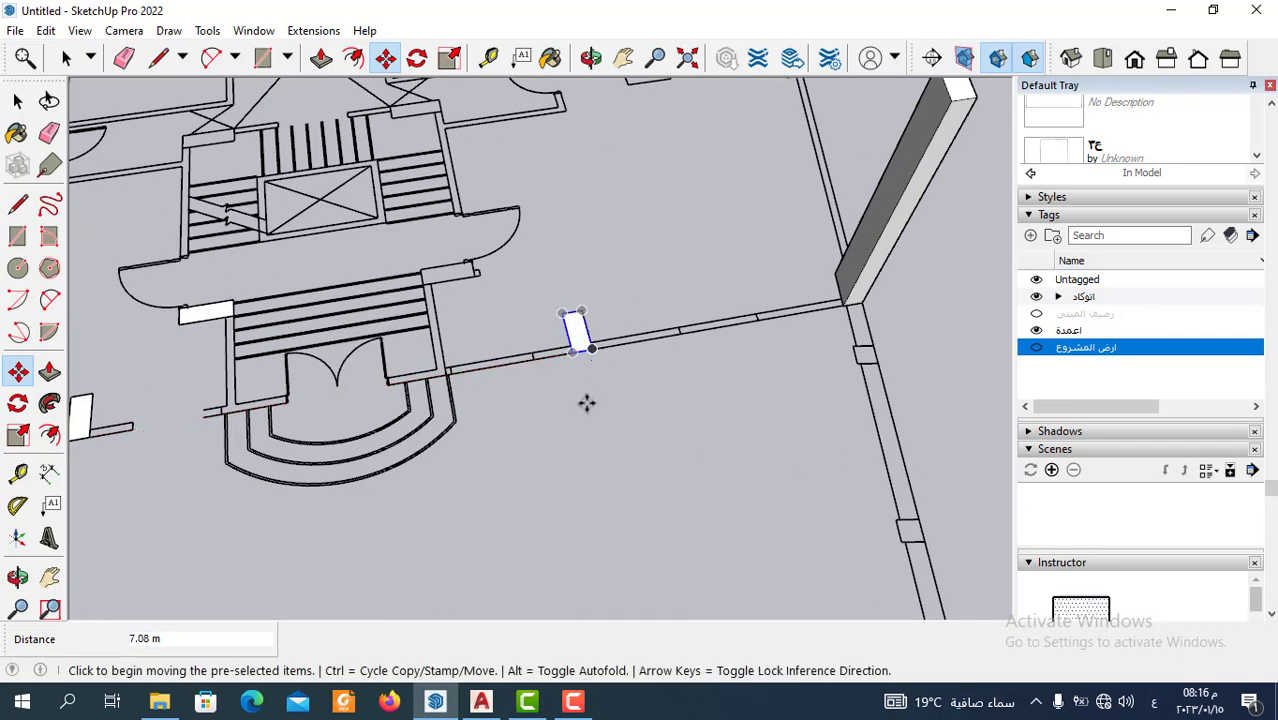
Copy the footprint from its corner to the next wall end.
{"action": "scroll", "coordinate": [569, 438], "scroll_direction": "up", "scroll_amount": 2}
{"action": "scroll", "coordinate": [592, 385], "scroll_direction": "up", "scroll_amount": 2}
{"action": "scroll", "coordinate": [600, 375], "scroll_direction": "up", "scroll_amount": 2}
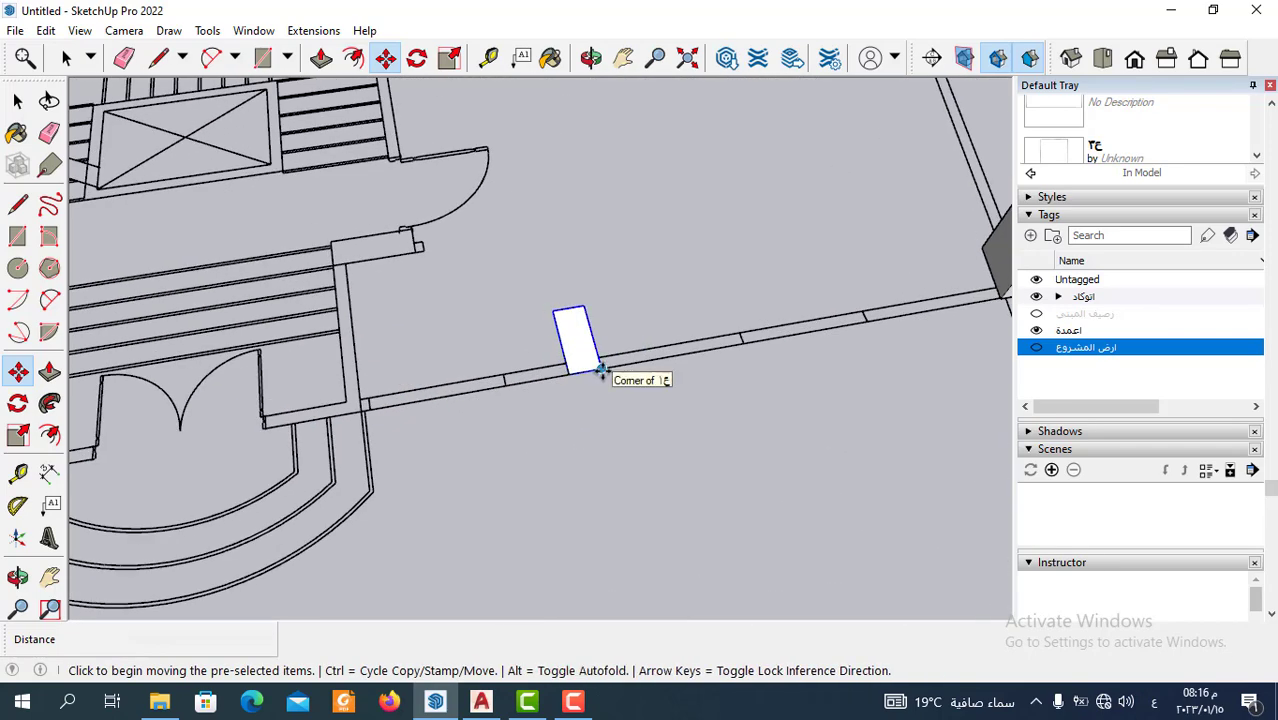
{"action": "left_click", "coordinate": [601, 371]}
{"action": "scroll", "coordinate": [570, 541], "scroll_direction": "down", "scroll_amount": 3}
{"action": "scroll", "coordinate": [573, 499], "scroll_direction": "down", "scroll_amount": 1}
{"action": "scroll", "coordinate": [579, 510], "scroll_direction": "down", "scroll_amount": 2}
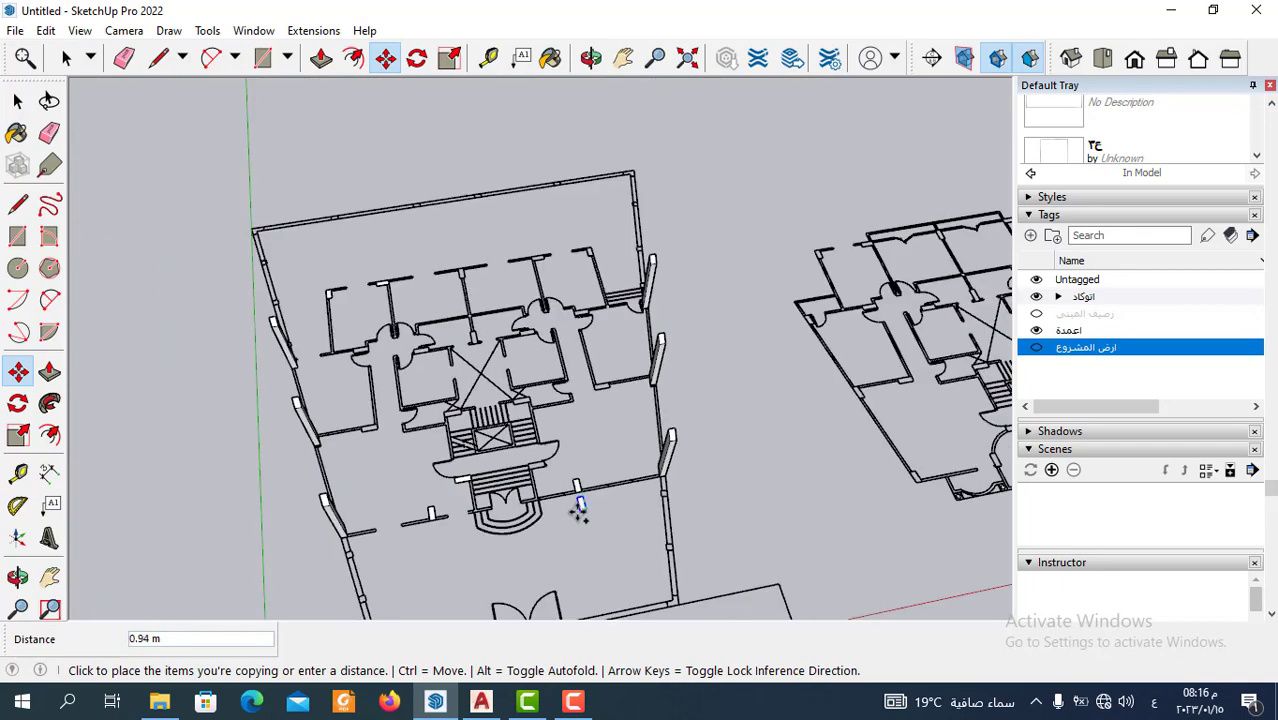
{"action": "scroll", "coordinate": [489, 373], "scroll_direction": "up", "scroll_amount": 2}
{"action": "scroll", "coordinate": [462, 265], "scroll_direction": "up", "scroll_amount": 2}
{"action": "scroll", "coordinate": [468, 260], "scroll_direction": "up", "scroll_amount": 2}
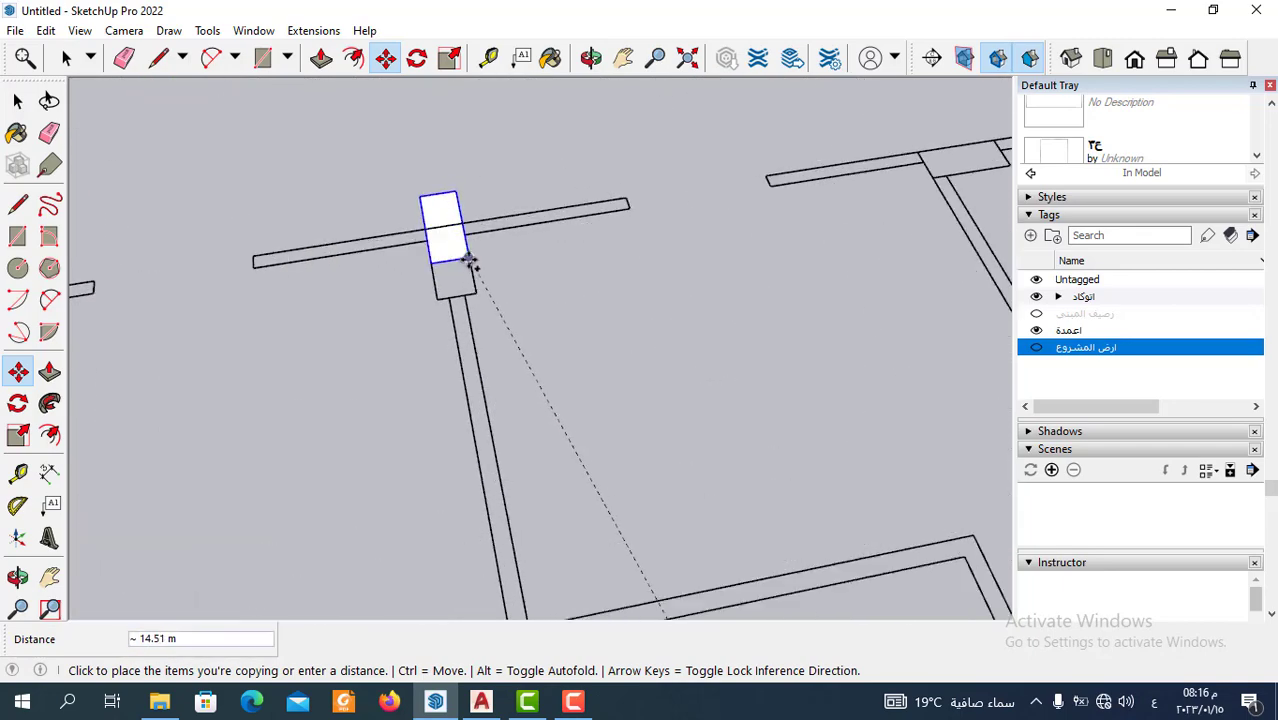
{"action": "left_click", "coordinate": [476, 292]}
Place another footprint copy at the short wall's end.
{"action": "scroll", "coordinate": [568, 357], "scroll_direction": "down", "scroll_amount": 2}
{"action": "scroll", "coordinate": [454, 248], "scroll_direction": "down", "scroll_amount": 2}
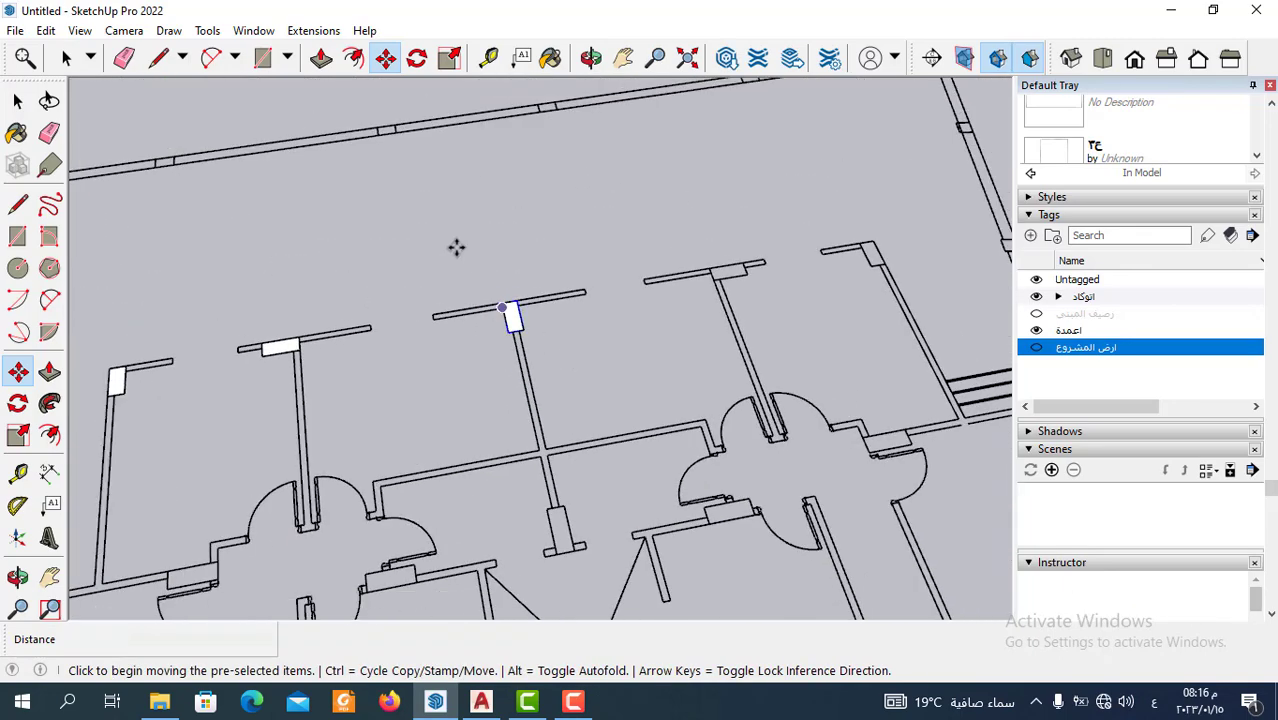
{"action": "scroll", "coordinate": [482, 246], "scroll_direction": "down", "scroll_amount": 2}
{"action": "scroll", "coordinate": [482, 250], "scroll_direction": "up", "scroll_amount": 1}
{"action": "scroll", "coordinate": [488, 270], "scroll_direction": "up", "scroll_amount": 2}
{"action": "scroll", "coordinate": [491, 263], "scroll_direction": "up", "scroll_amount": 2}
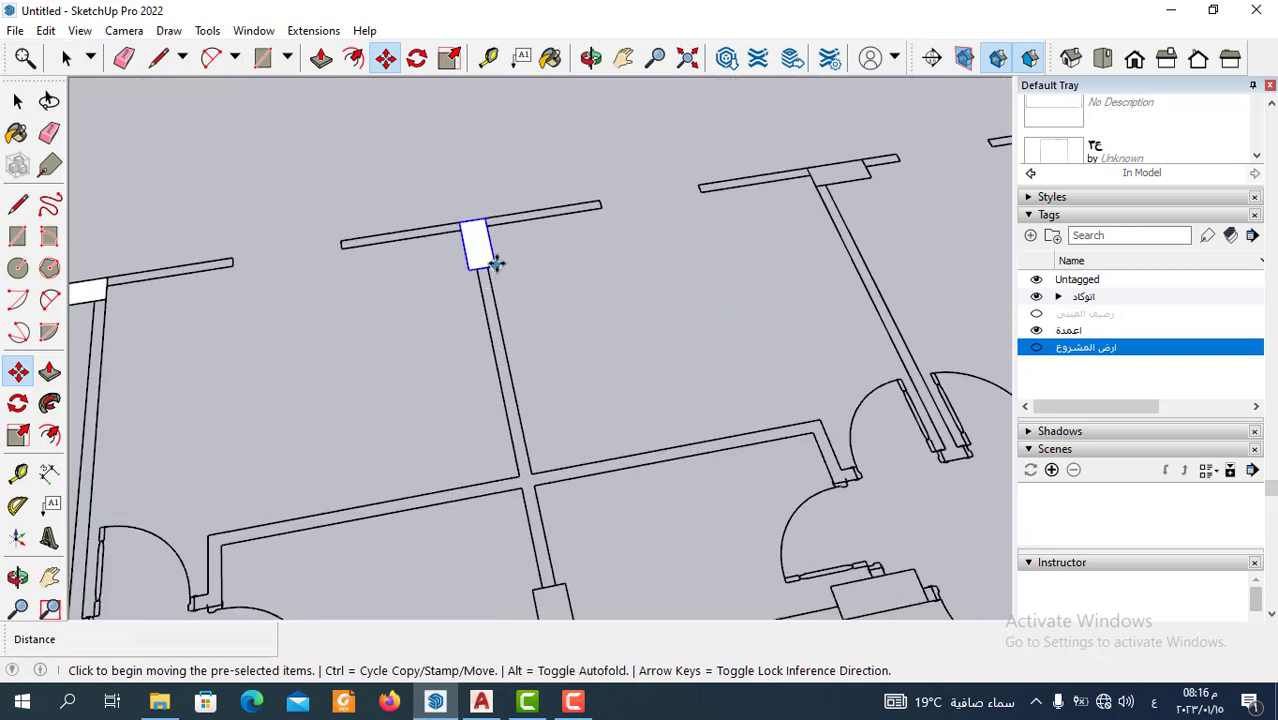
{"action": "left_click", "coordinate": [492, 262]}
{"action": "scroll", "coordinate": [498, 192], "scroll_direction": "down", "scroll_amount": 3}
{"action": "scroll", "coordinate": [522, 456], "scroll_direction": "up", "scroll_amount": 3}
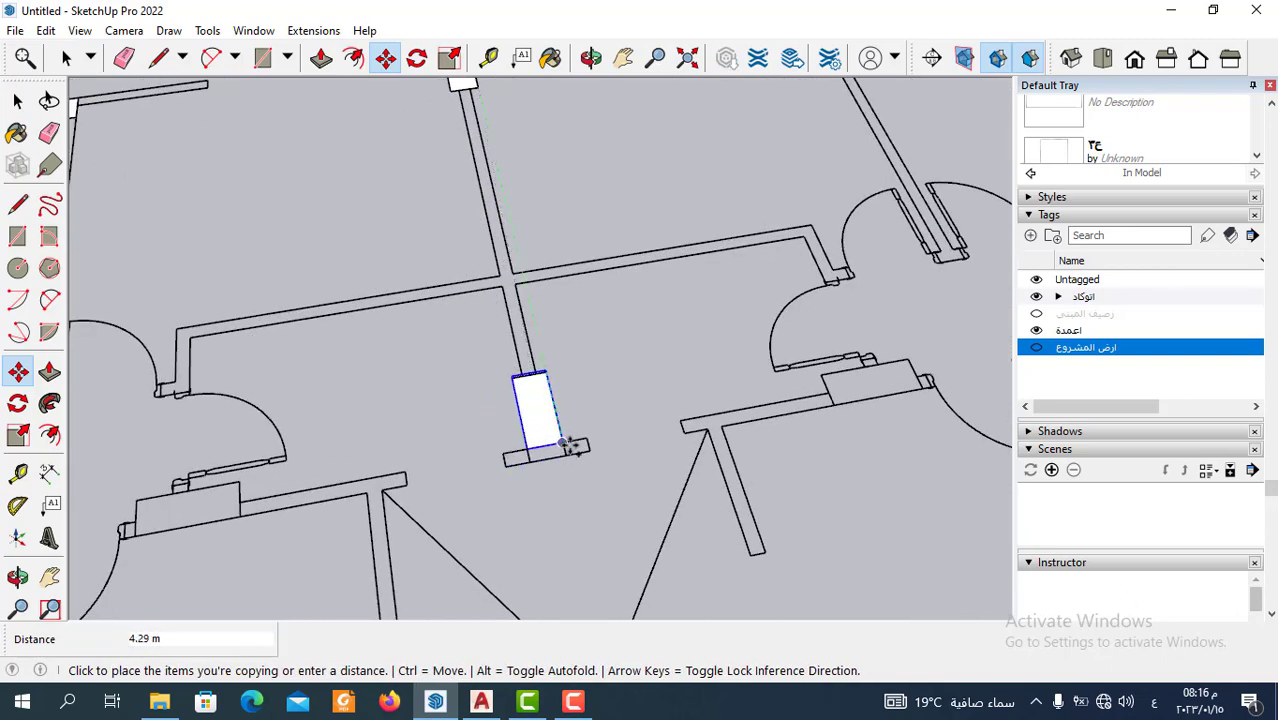
{"action": "scroll", "coordinate": [508, 322], "scroll_direction": "down", "scroll_amount": 3}
{"action": "left_click", "coordinate": [508, 322]}
{"action": "scroll", "coordinate": [556, 277], "scroll_direction": "down", "scroll_amount": 2}
{"action": "scroll", "coordinate": [553, 275], "scroll_direction": "up", "scroll_amount": 1}
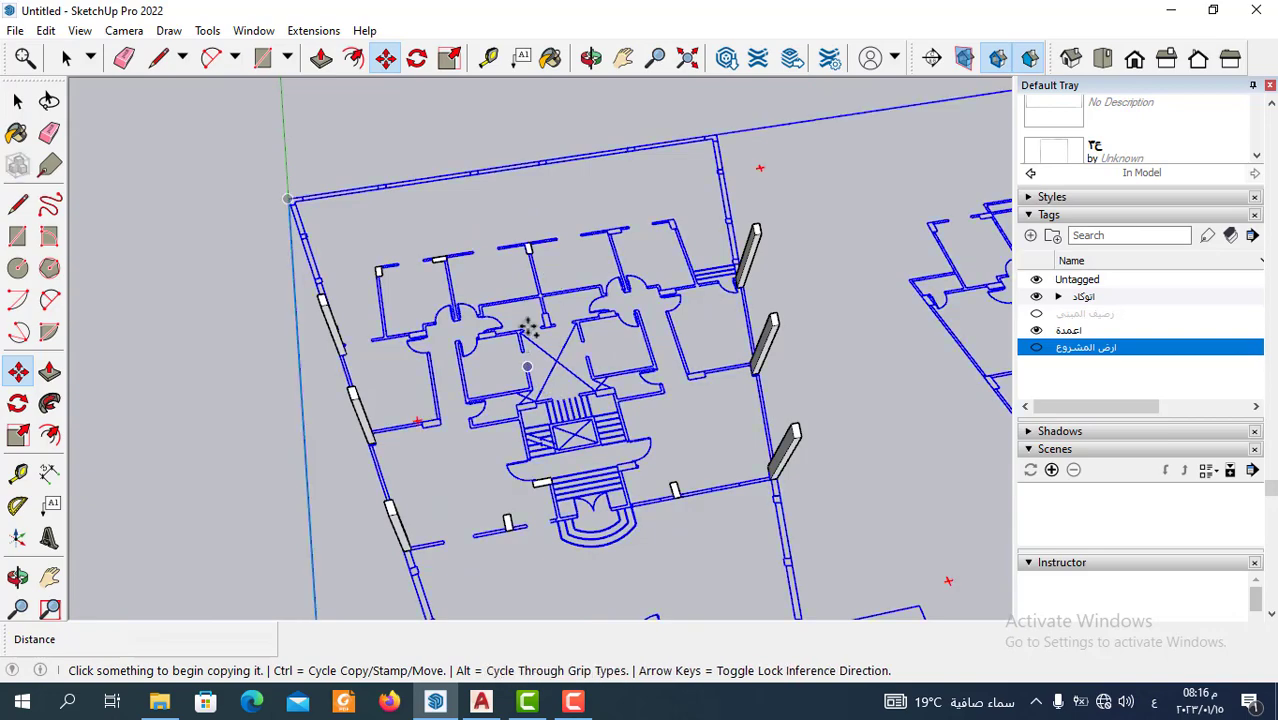
{"action": "scroll", "coordinate": [520, 221], "scroll_direction": "up", "scroll_amount": 3}
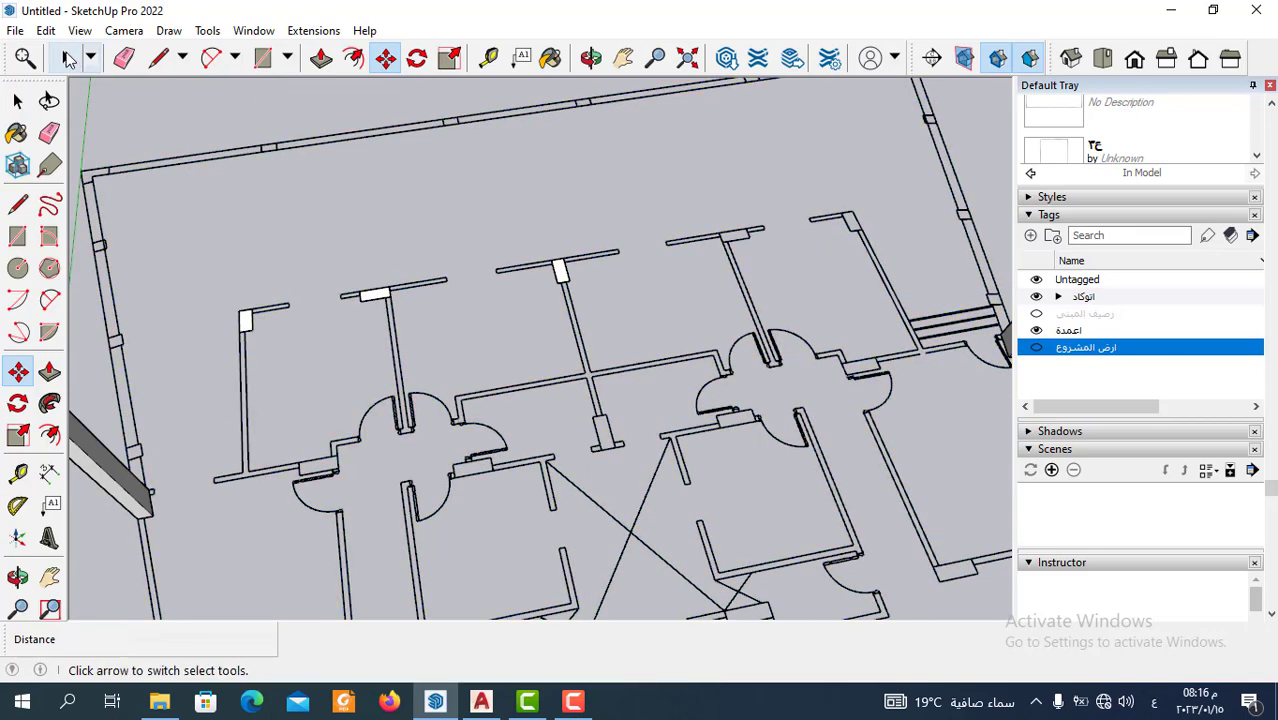
Return to selection and orbit to an angled view of the plan.
{"action": "left_click", "coordinate": [66, 57]}
{"action": "scroll", "coordinate": [338, 250], "scroll_direction": "down", "scroll_amount": 4}
{"action": "scroll", "coordinate": [508, 230], "scroll_direction": "down", "scroll_amount": 3}
{"action": "middle_click_drag", "start_coordinate": [508, 220], "coordinate": [561, 410]}
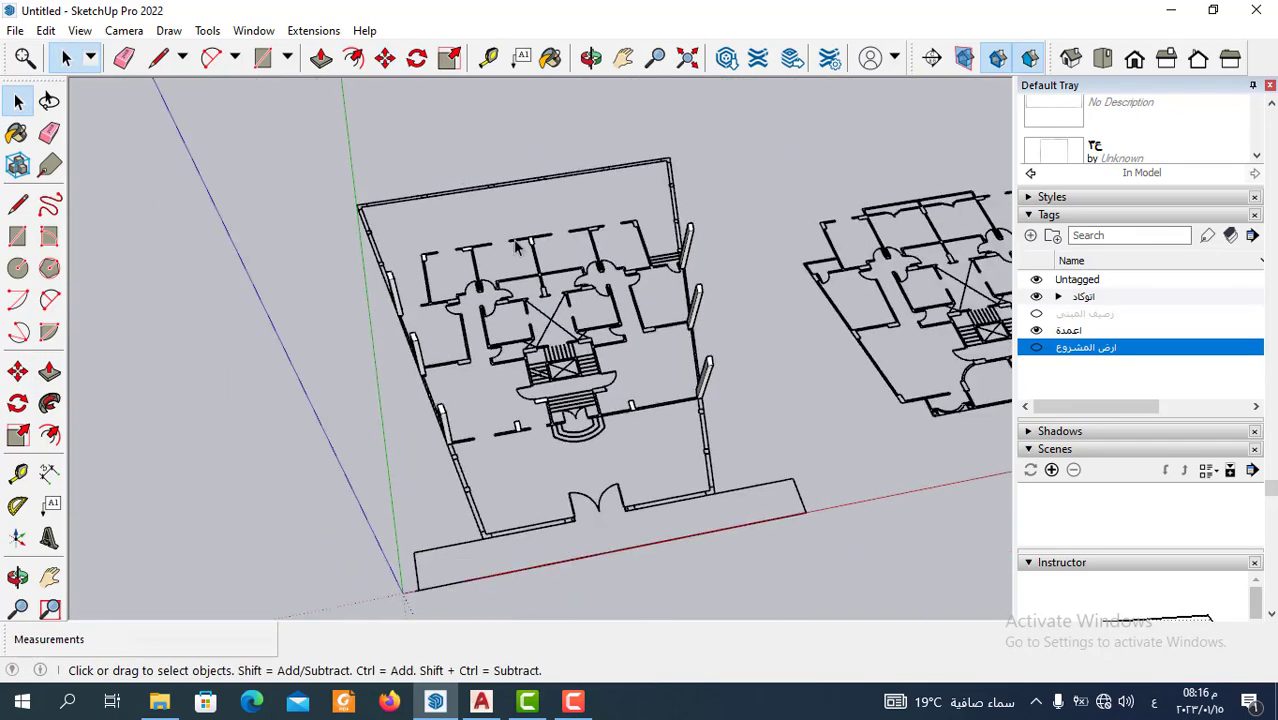
{"action": "scroll", "coordinate": [679, 402], "scroll_direction": "up", "scroll_amount": 4}
Inside the footprint near the stairs, push/pull the face up 4 m and orbit to check the columns.
{"action": "double_click", "coordinate": [727, 393]}
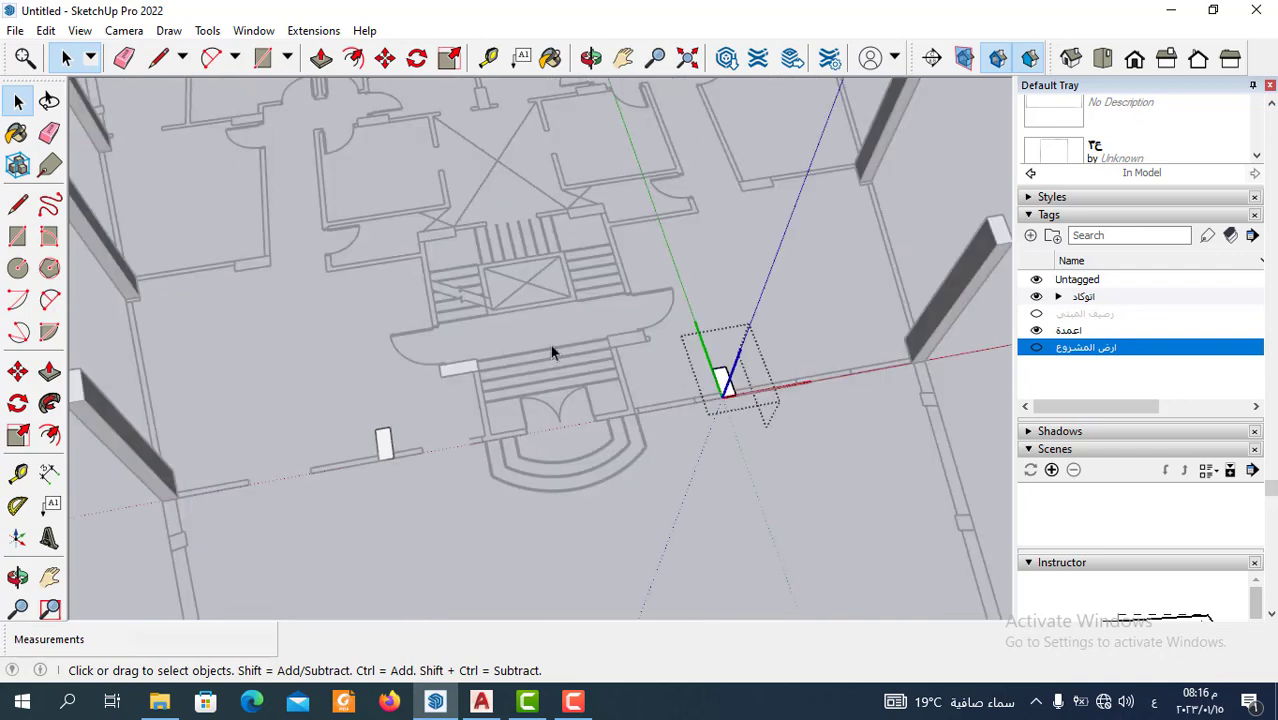
{"action": "left_click", "coordinate": [321, 58]}
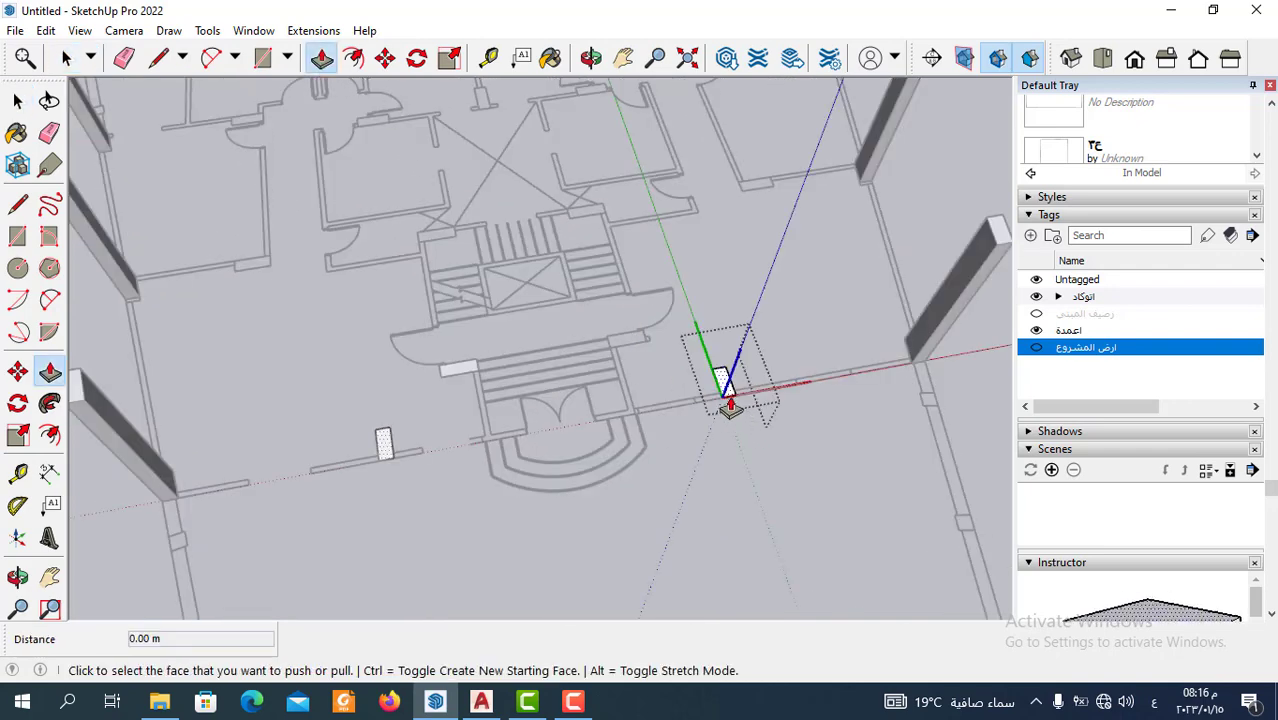
{"action": "left_click_drag", "start_coordinate": [730, 408], "coordinate": [737, 273]}
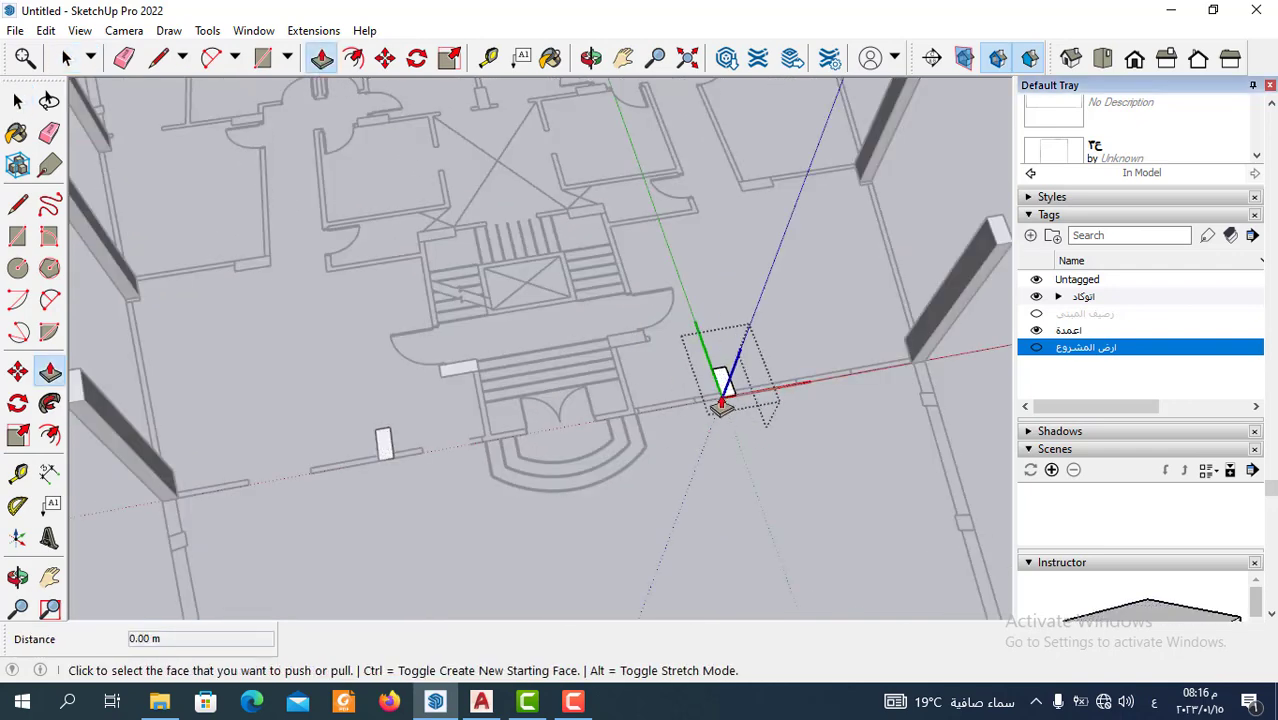
{"action": "left_click_drag", "start_coordinate": [724, 401], "coordinate": [724, 348]}
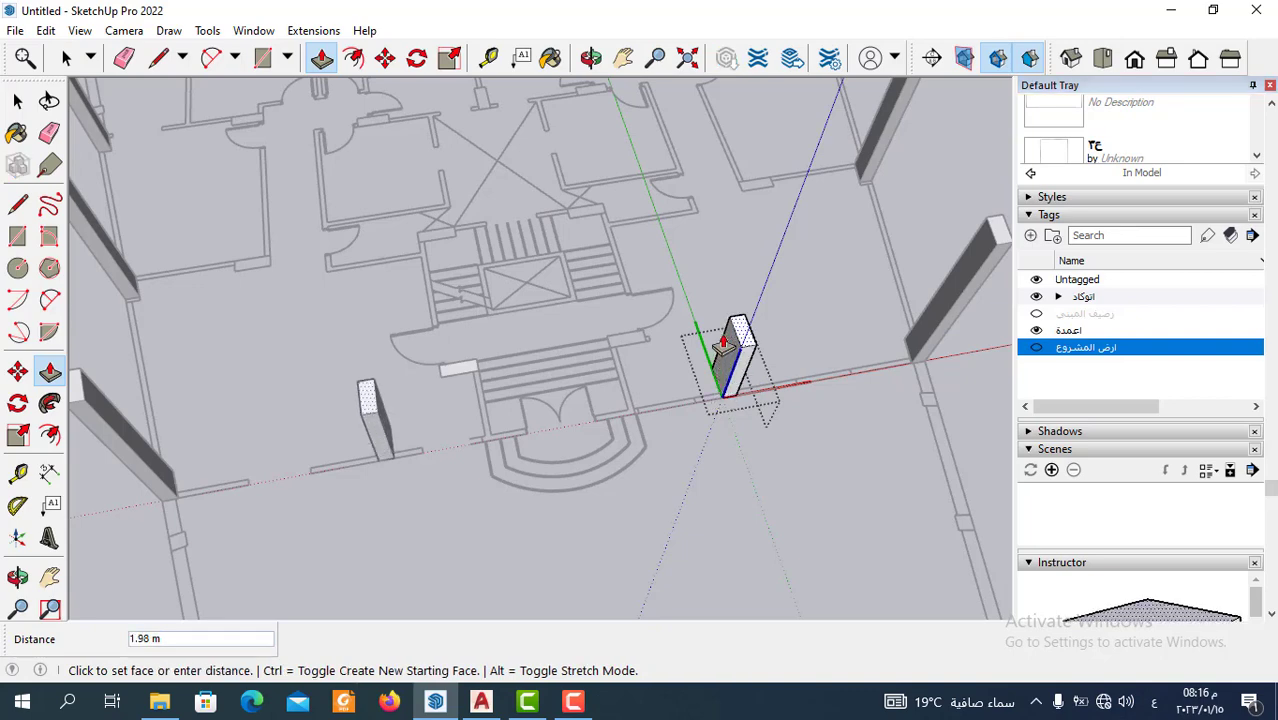
{"action": "key", "text": "Return"}
{"action": "scroll", "coordinate": [699, 485], "scroll_direction": "down", "scroll_amount": 3}
{"action": "mouse_move", "coordinate": [699, 485]}
{"action": "middle_mouse_down"}
{"action": "mouse_move", "coordinate": [476, 285]}
{"action": "mouse_move", "coordinate": [533, 318]}
{"action": "mouse_move", "coordinate": [232, 211]}
{"action": "middle_mouse_up"}
{"action": "key", "text": "space"}
From a top-down view, Ctrl-copy the footprint at the wall corner to the next wall end.
{"action": "mouse_move", "coordinate": [216, 258]}
{"action": "middle_mouse_down"}
{"action": "mouse_move", "coordinate": [593, 428]}
{"action": "mouse_move", "coordinate": [657, 569]}
{"action": "mouse_move", "coordinate": [324, 160]}
{"action": "middle_mouse_up"}
{"action": "scroll", "coordinate": [400, 230], "scroll_direction": "up", "scroll_amount": 3}
{"action": "scroll", "coordinate": [456, 278], "scroll_direction": "up", "scroll_amount": 3}
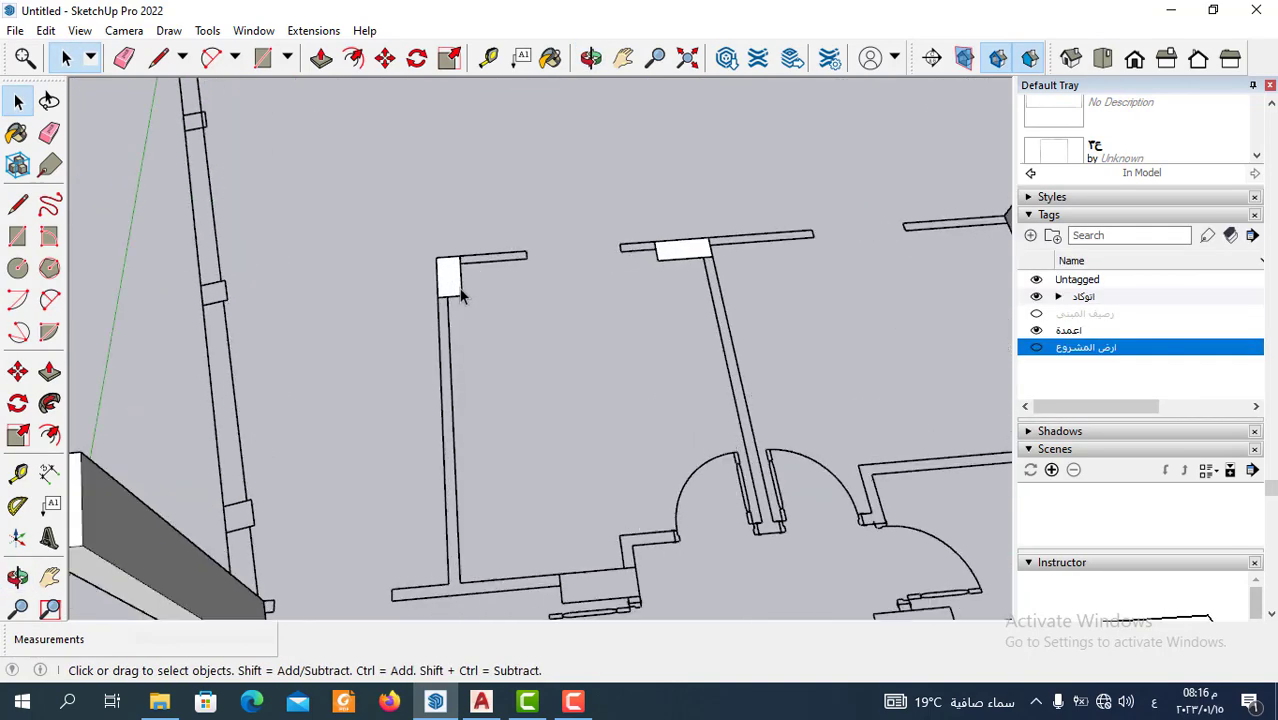
{"action": "scroll", "coordinate": [458, 284], "scroll_direction": "up", "scroll_amount": 2}
{"action": "left_click", "coordinate": [388, 62]}
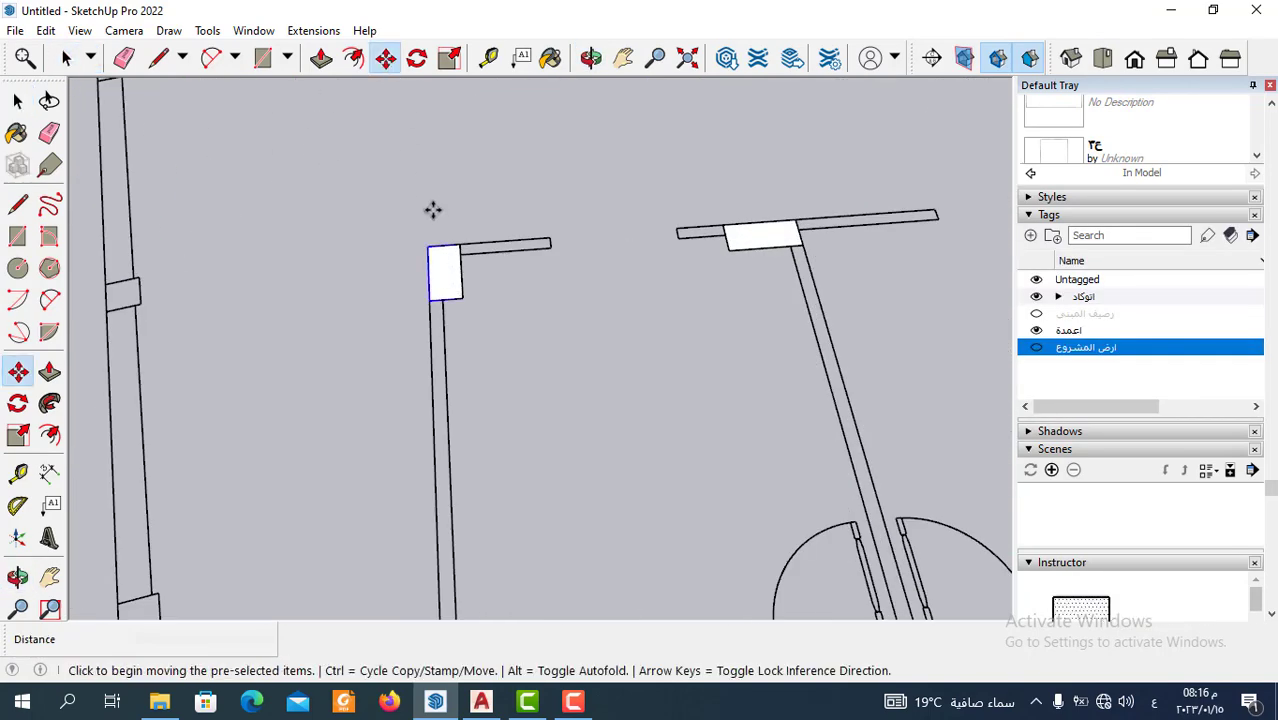
{"action": "scroll", "coordinate": [496, 294], "scroll_direction": "up", "scroll_amount": 3}
{"action": "scroll", "coordinate": [496, 277], "scroll_direction": "up", "scroll_amount": 2}
{"action": "left_click", "coordinate": [496, 277]}
{"action": "key", "text": "ctrl"}
{"action": "scroll", "coordinate": [330, 310], "scroll_direction": "down", "scroll_amount": 3}
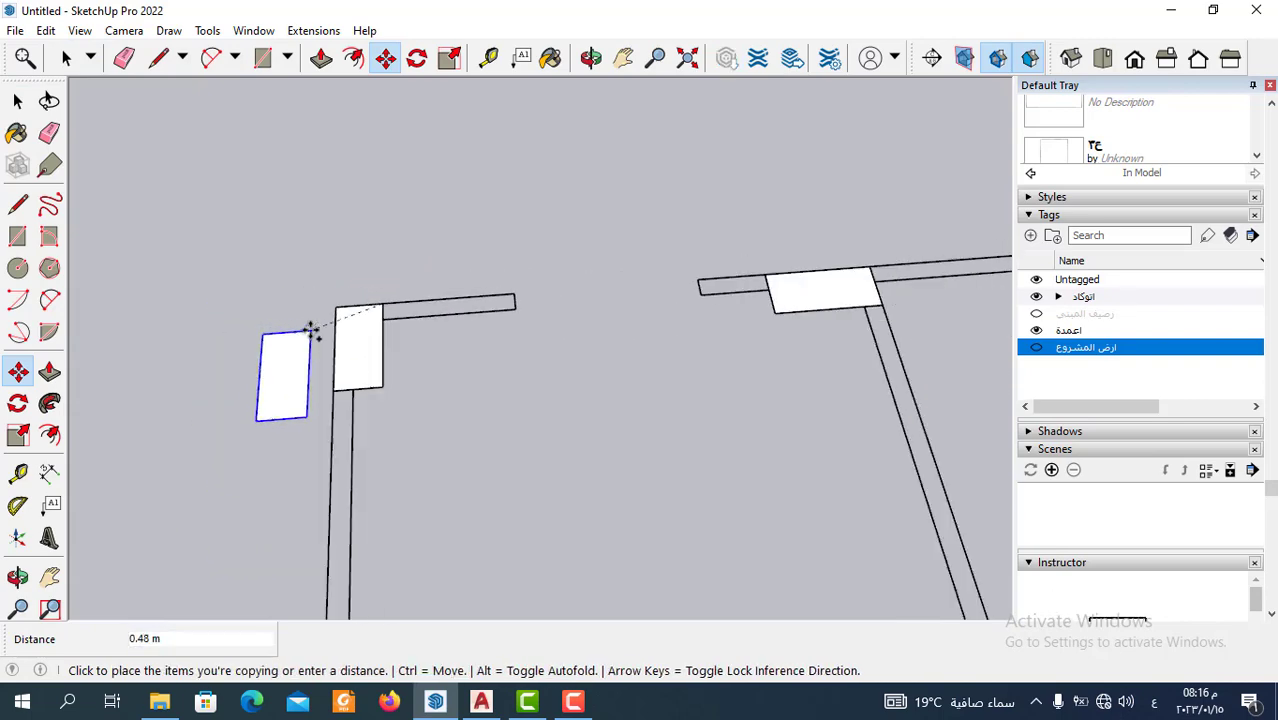
{"action": "scroll", "coordinate": [300, 345], "scroll_direction": "down", "scroll_amount": 3}
{"action": "scroll", "coordinate": [318, 340], "scroll_direction": "down", "scroll_amount": 3}
{"action": "scroll", "coordinate": [500, 345], "scroll_direction": "down", "scroll_amount": 2}
{"action": "scroll", "coordinate": [650, 330], "scroll_direction": "up", "scroll_amount": 3}
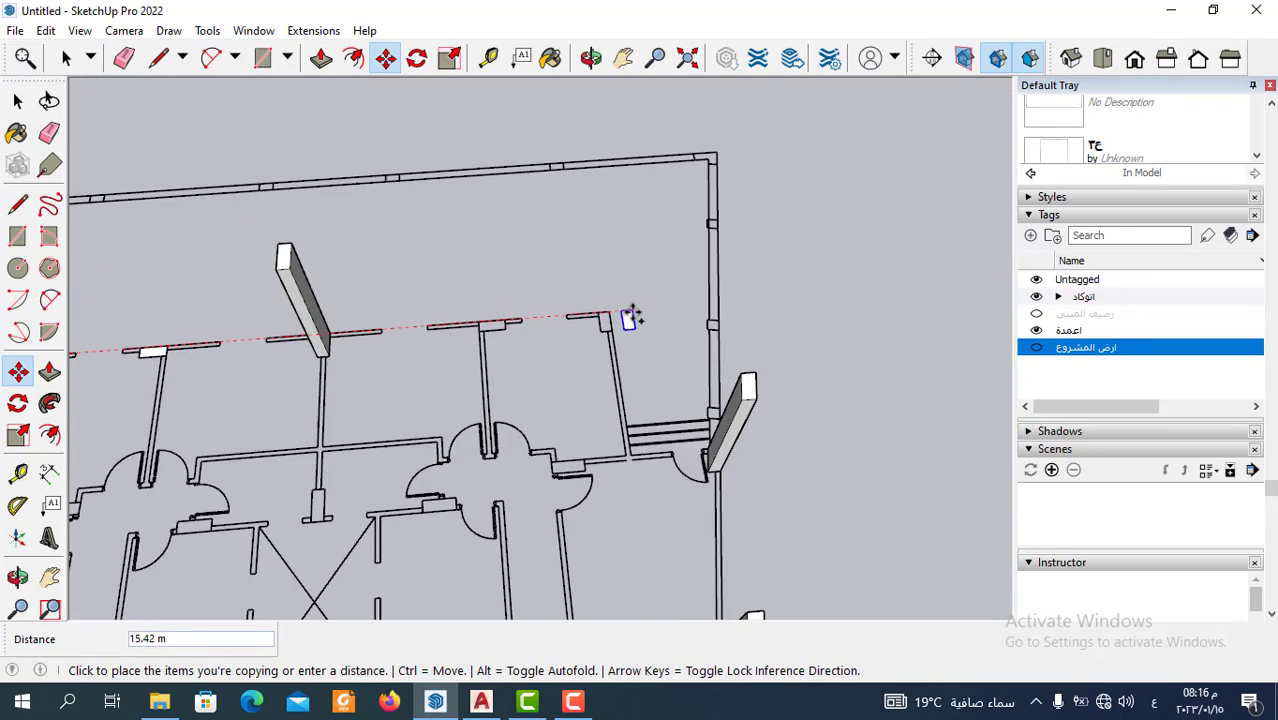
{"action": "scroll", "coordinate": [600, 330], "scroll_direction": "up", "scroll_amount": 3}
{"action": "scroll", "coordinate": [620, 290], "scroll_direction": "up", "scroll_amount": 2}
{"action": "left_click", "coordinate": [624, 272]}
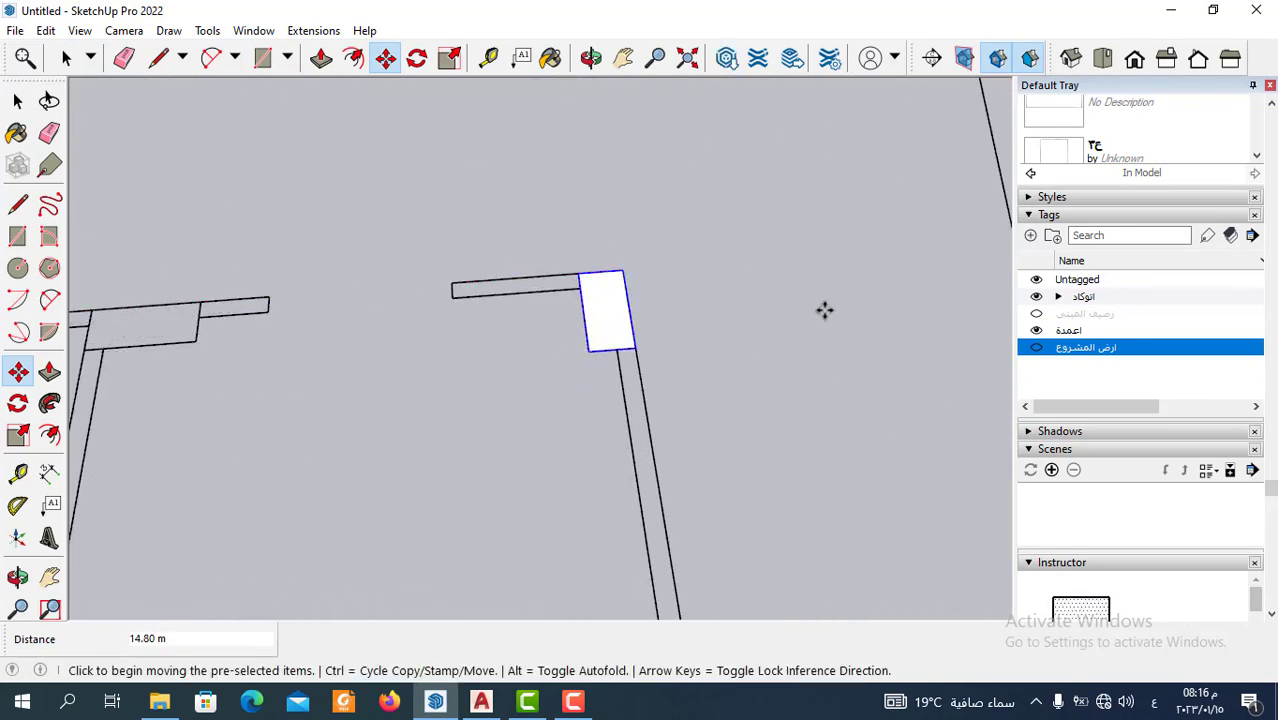
{"action": "scroll", "coordinate": [685, 285], "scroll_direction": "down", "scroll_amount": 3}
{"action": "scroll", "coordinate": [676, 277], "scroll_direction": "down", "scroll_amount": 3}
{"action": "scroll", "coordinate": [678, 282], "scroll_direction": "down", "scroll_amount": 1}
{"action": "scroll", "coordinate": [692, 288], "scroll_direction": "down", "scroll_amount": 2}
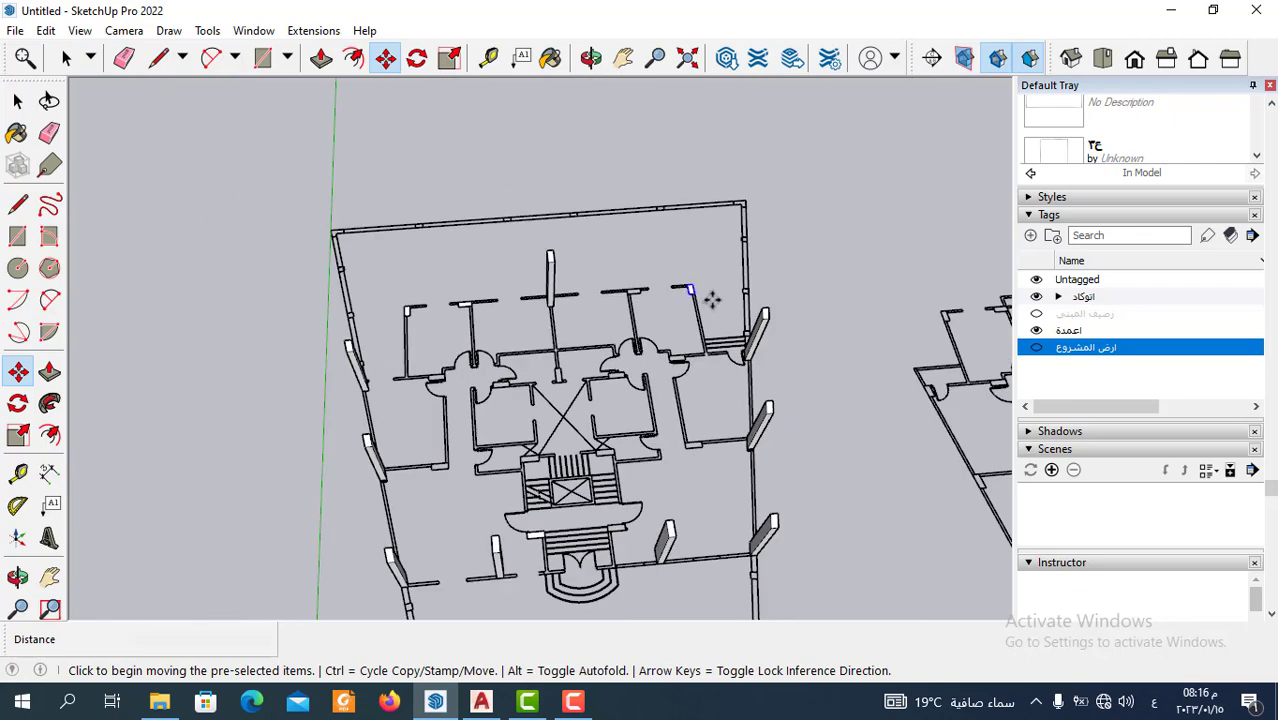
{"action": "scroll", "coordinate": [600, 260], "scroll_direction": "up", "scroll_amount": 2}
{"action": "scroll", "coordinate": [620, 285], "scroll_direction": "down", "scroll_amount": 3}
{"action": "scroll", "coordinate": [449, 262], "scroll_direction": "up", "scroll_amount": 2}
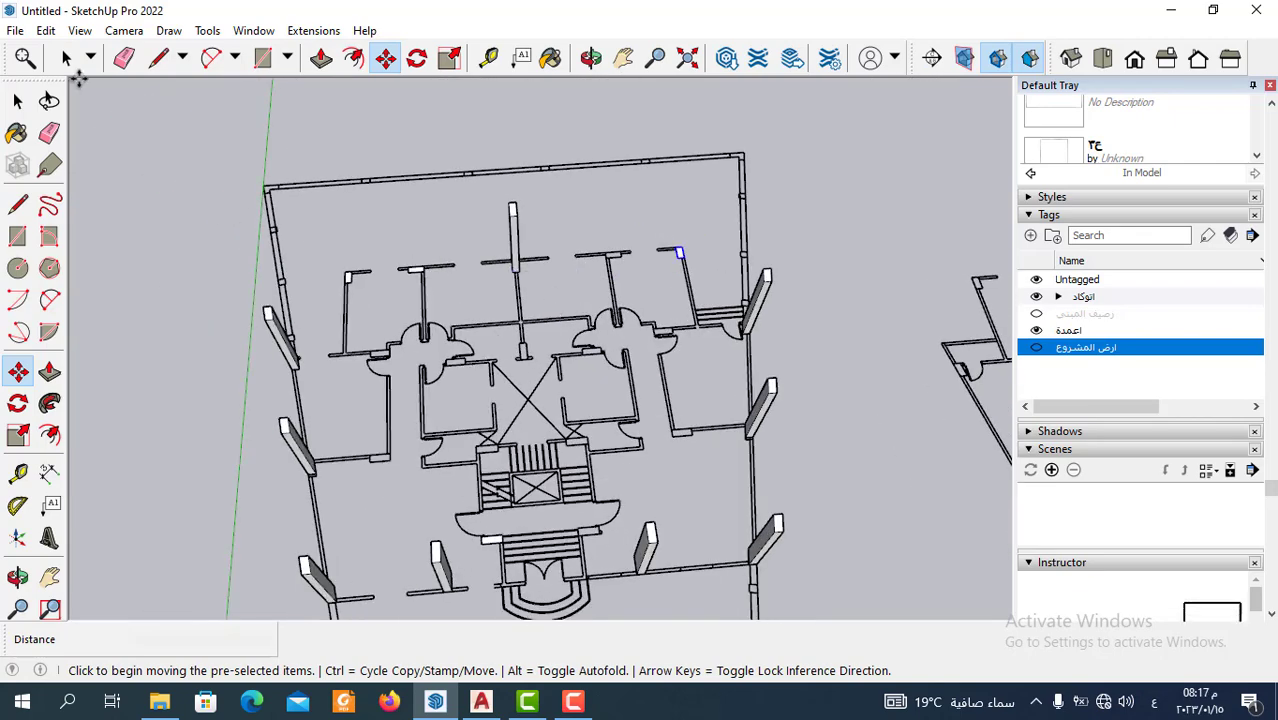
Open the small column piece, pull its face up 4 m, then exit the component.
{"action": "left_click", "coordinate": [70, 55]}
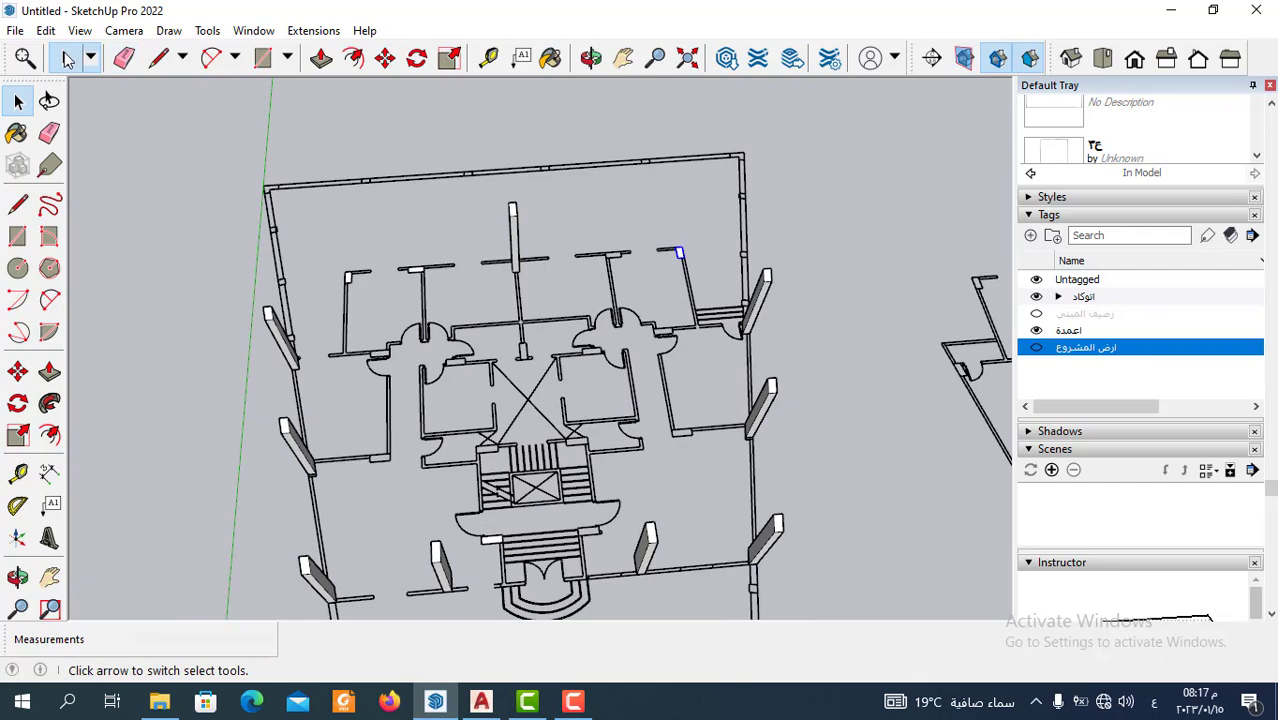
{"action": "scroll", "coordinate": [337, 255], "scroll_direction": "up", "scroll_amount": 2}
{"action": "scroll", "coordinate": [345, 270], "scroll_direction": "up", "scroll_amount": 3}
{"action": "scroll", "coordinate": [350, 280], "scroll_direction": "up", "scroll_amount": 1}
{"action": "double_click", "coordinate": [350, 283]}
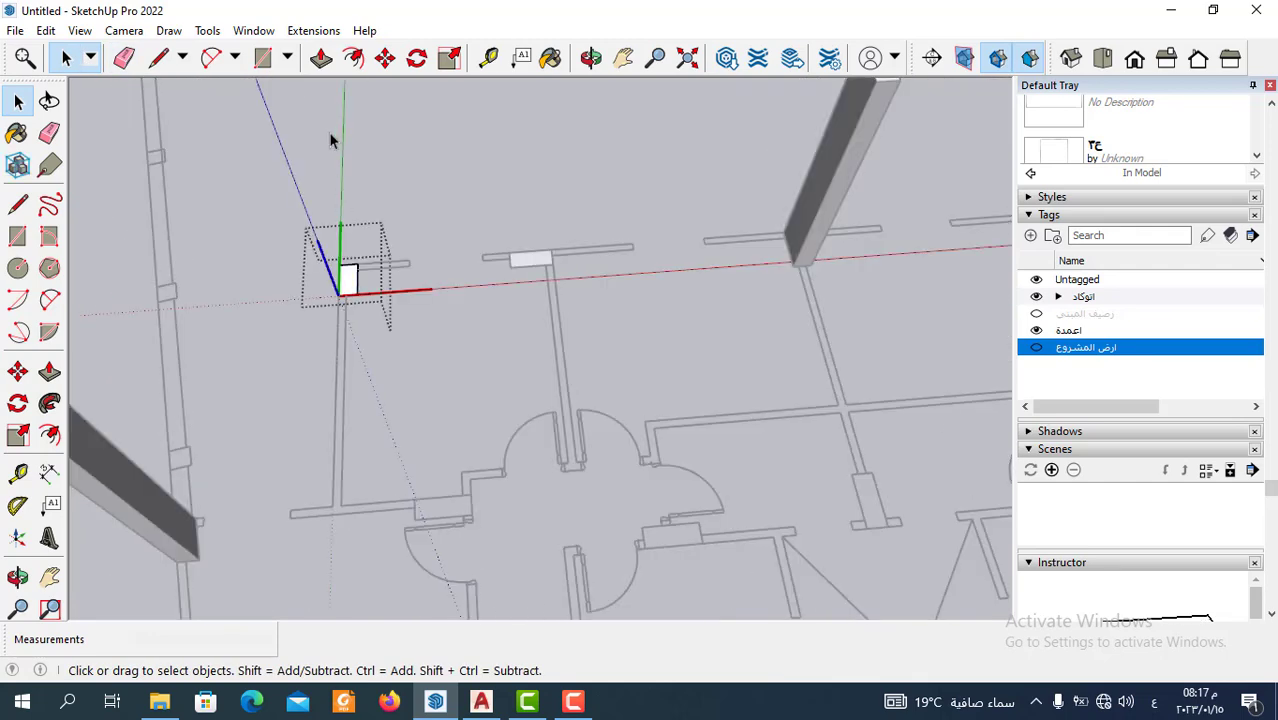
{"action": "left_click", "coordinate": [324, 60]}
{"action": "left_click", "coordinate": [357, 303]}
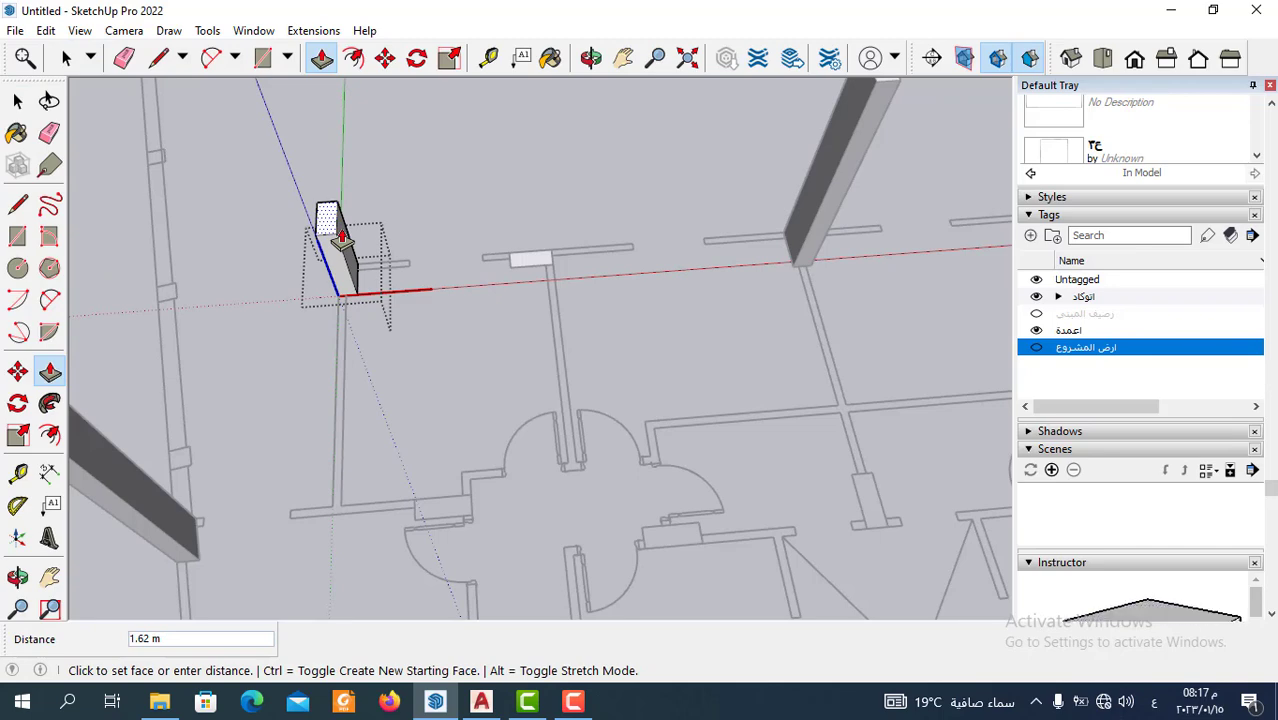
{"action": "key", "text": "Return"}
{"action": "scroll", "coordinate": [485, 322], "scroll_direction": "down", "scroll_amount": 3}
{"action": "scroll", "coordinate": [479, 314], "scroll_direction": "down", "scroll_amount": 2}
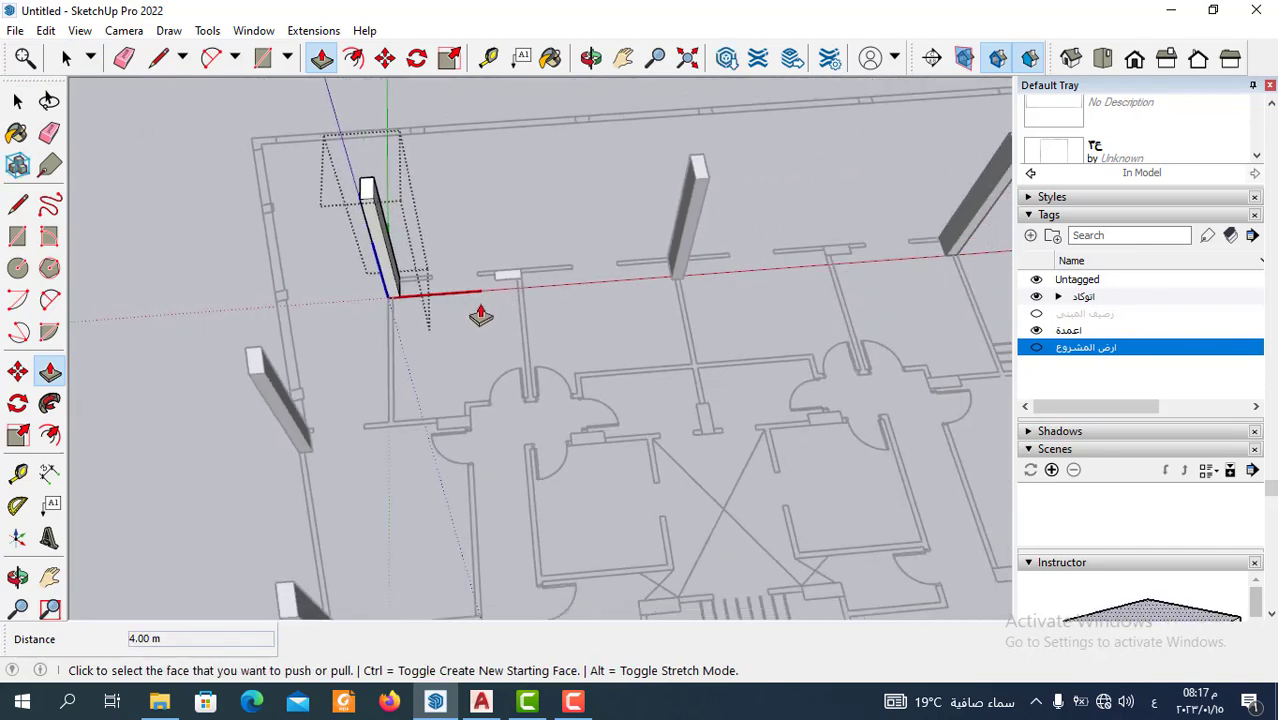
{"action": "scroll", "coordinate": [583, 356], "scroll_direction": "down", "scroll_amount": 2}
{"action": "middle_click_drag", "start_coordinate": [583, 356], "coordinate": [607, 320]}
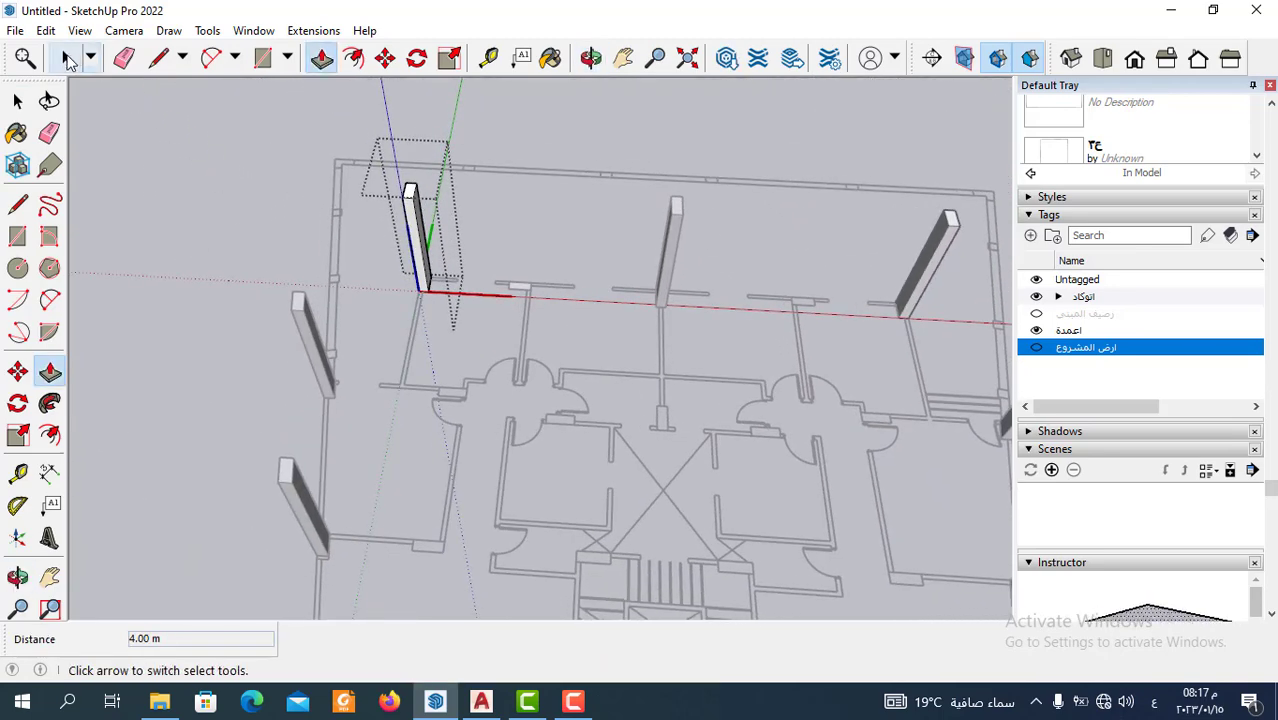
{"action": "left_click", "coordinate": [66, 57]}
{"action": "left_click", "coordinate": [124, 213]}
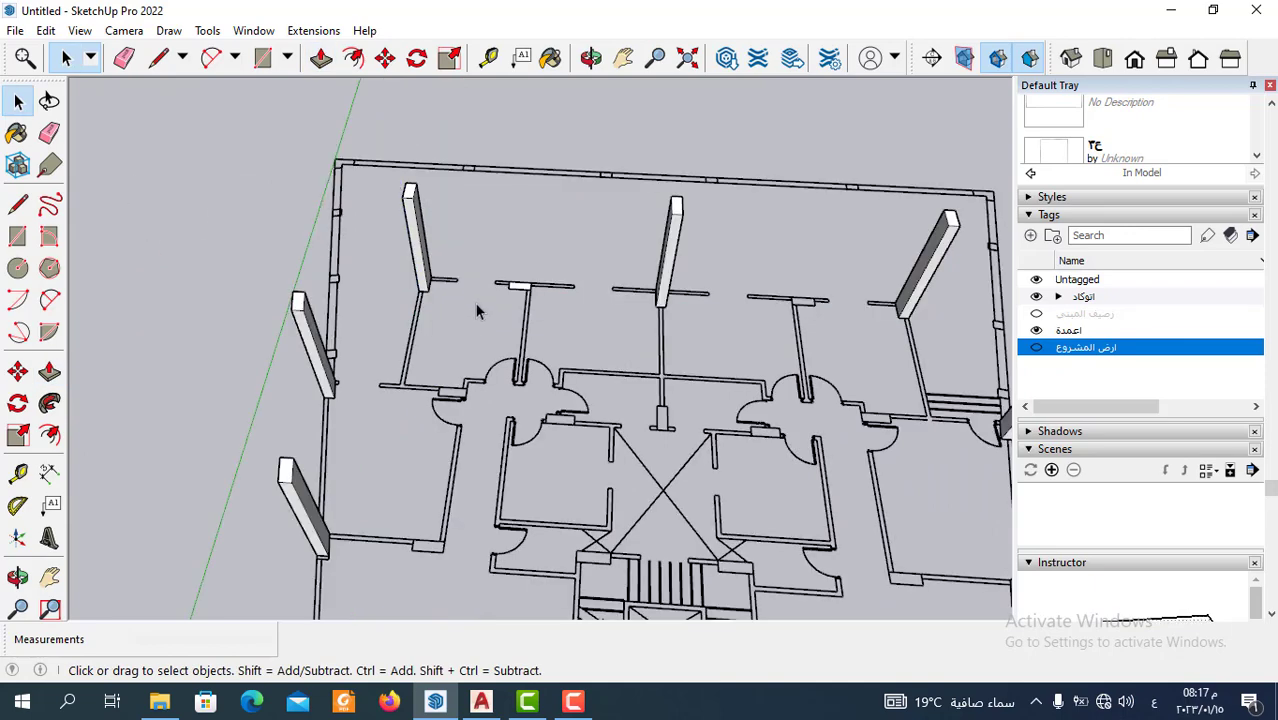
Copy the column footprint to the next wall position along the top wall.
{"action": "scroll", "coordinate": [477, 312], "scroll_direction": "up", "scroll_amount": 3}
{"action": "scroll", "coordinate": [480, 274], "scroll_direction": "up", "scroll_amount": 2}
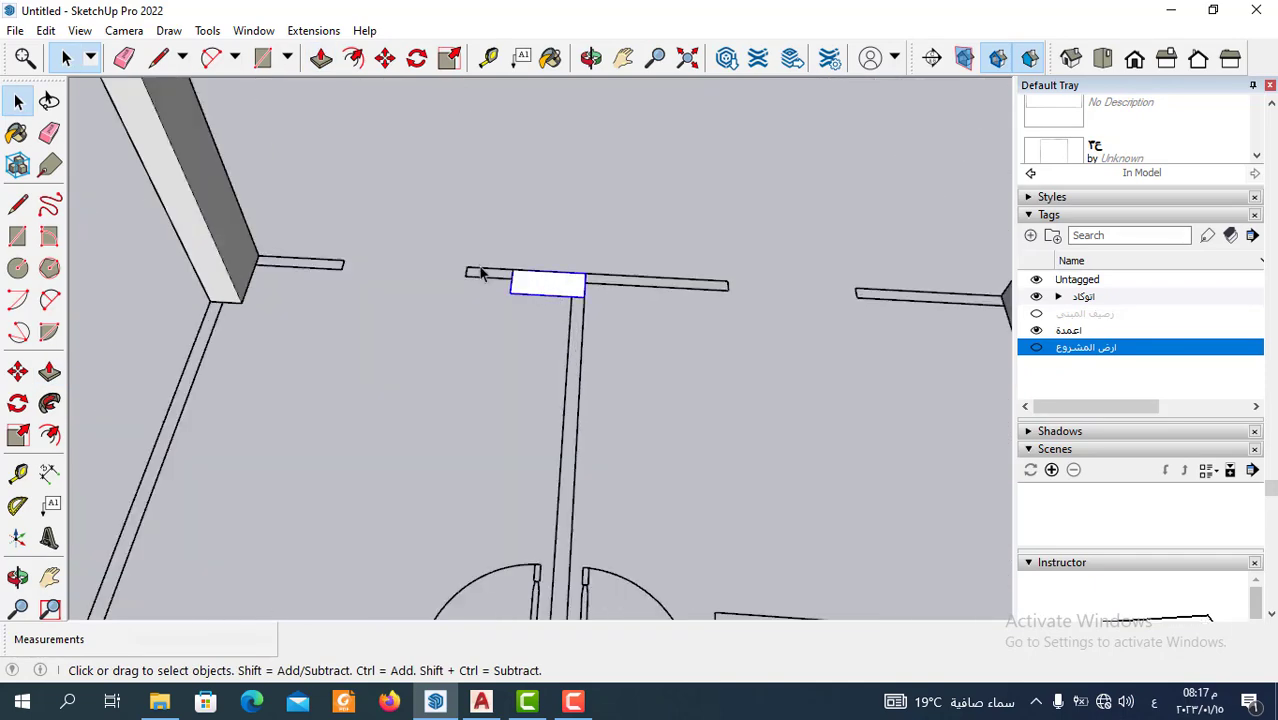
{"action": "left_click", "coordinate": [385, 57]}
{"action": "middle_click_drag", "start_coordinate": [516, 320], "coordinate": [505, 294]}
{"action": "scroll", "coordinate": [515, 275], "scroll_direction": "up", "scroll_amount": 2}
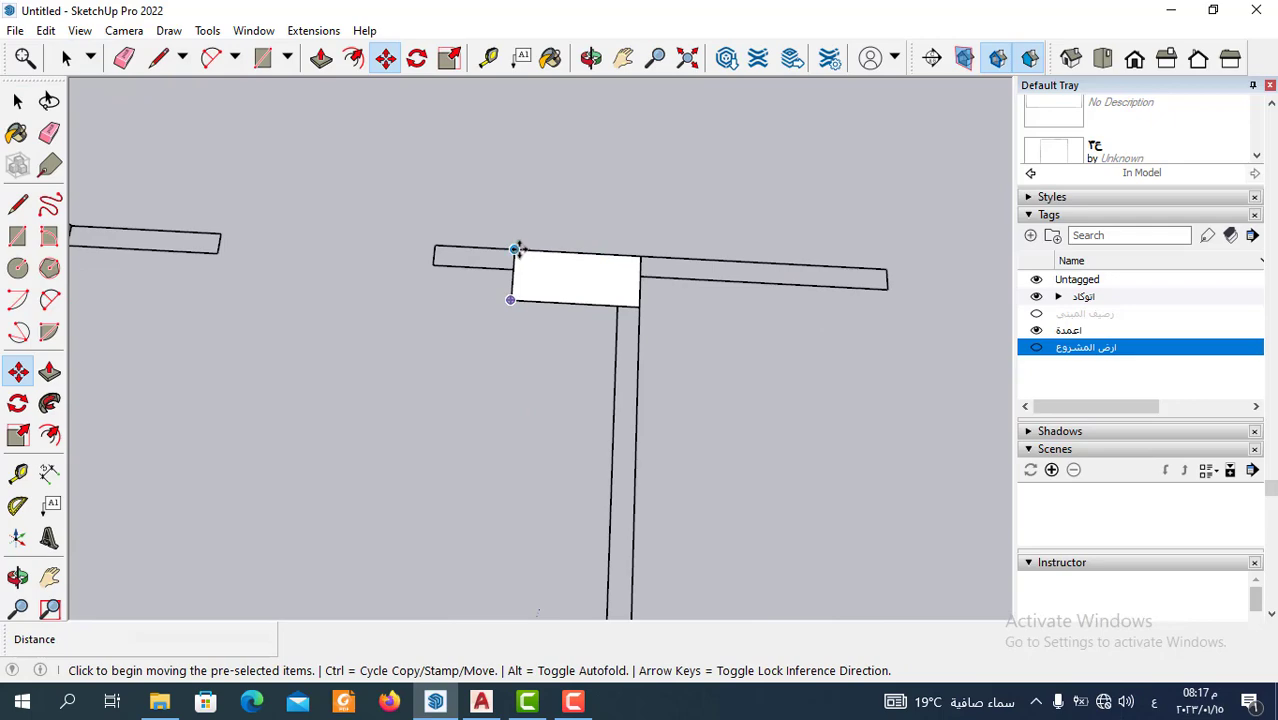
{"action": "left_click", "coordinate": [517, 250], "text": "ctrl"}
{"action": "scroll", "coordinate": [262, 313], "scroll_direction": "down", "scroll_amount": 2}
{"action": "scroll", "coordinate": [296, 333], "scroll_direction": "down", "scroll_amount": 2}
{"action": "scroll", "coordinate": [700, 350], "scroll_direction": "down", "scroll_amount": 1}
{"action": "scroll", "coordinate": [587, 360], "scroll_direction": "up", "scroll_amount": 3}
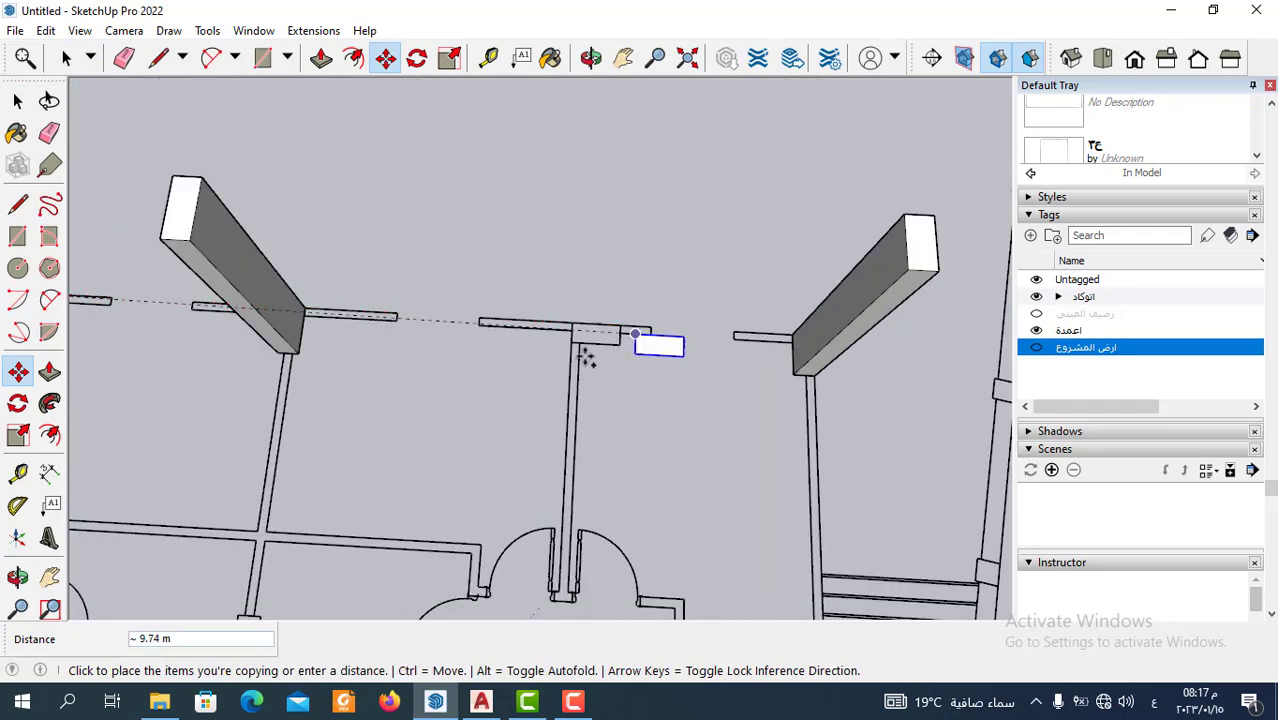
{"action": "scroll", "coordinate": [587, 360], "scroll_direction": "up", "scroll_amount": 2}
{"action": "left_click", "coordinate": [590, 294]}
{"action": "scroll", "coordinate": [690, 280], "scroll_direction": "down", "scroll_amount": 2}
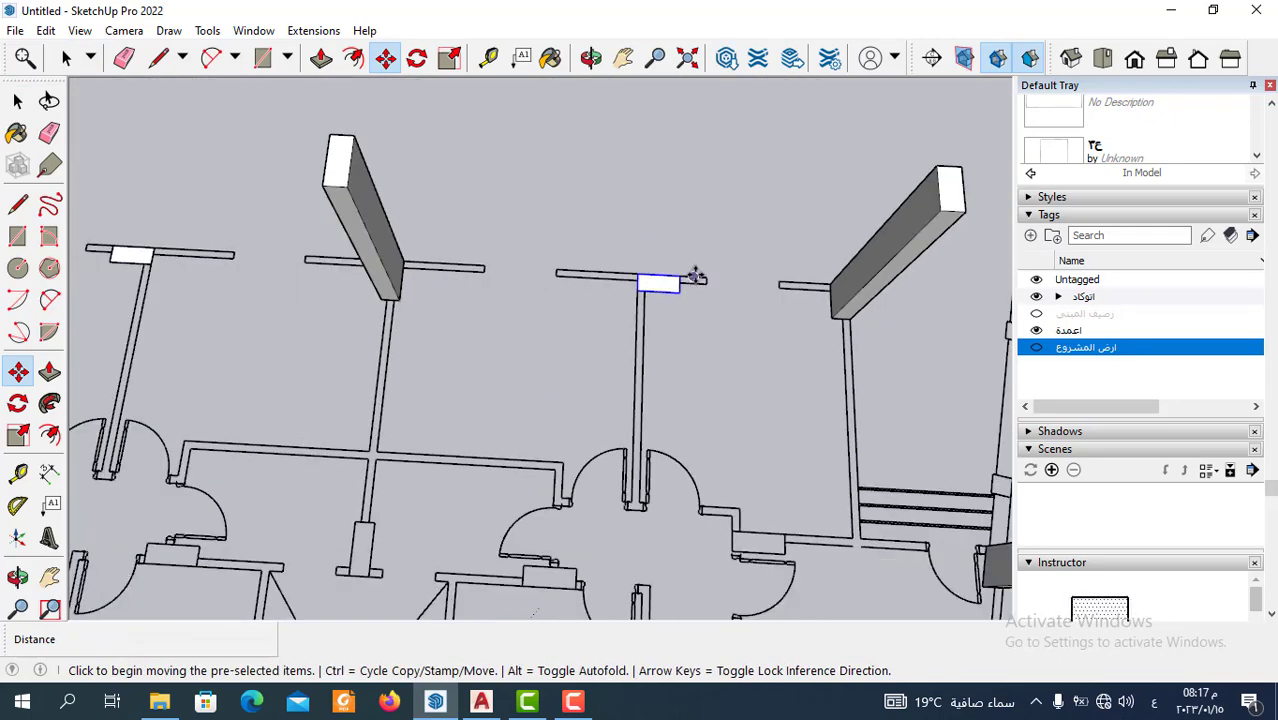
{"action": "scroll", "coordinate": [690, 277], "scroll_direction": "down", "scroll_amount": 2}
{"action": "scroll", "coordinate": [673, 222], "scroll_direction": "down", "scroll_amount": 1}
{"action": "scroll", "coordinate": [667, 246], "scroll_direction": "down", "scroll_amount": 2}
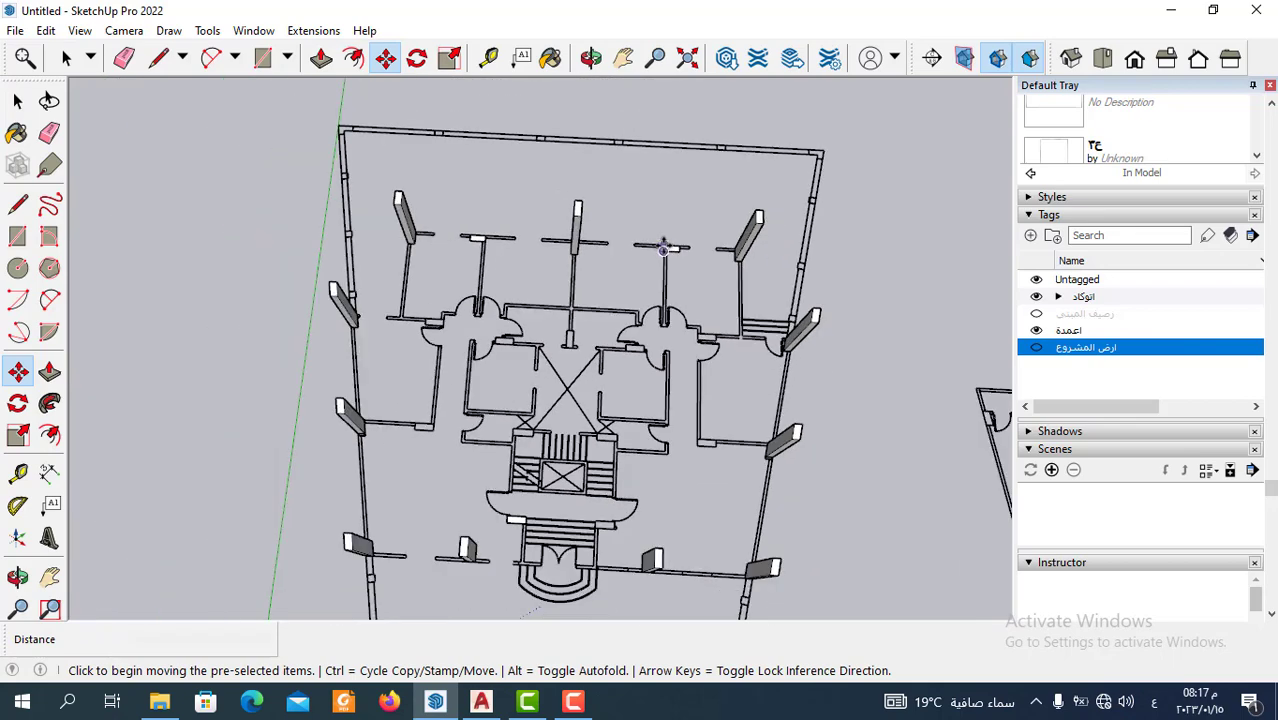
{"action": "scroll", "coordinate": [647, 262], "scroll_direction": "down", "scroll_amount": 1}
{"action": "scroll", "coordinate": [651, 271], "scroll_direction": "up", "scroll_amount": 2}
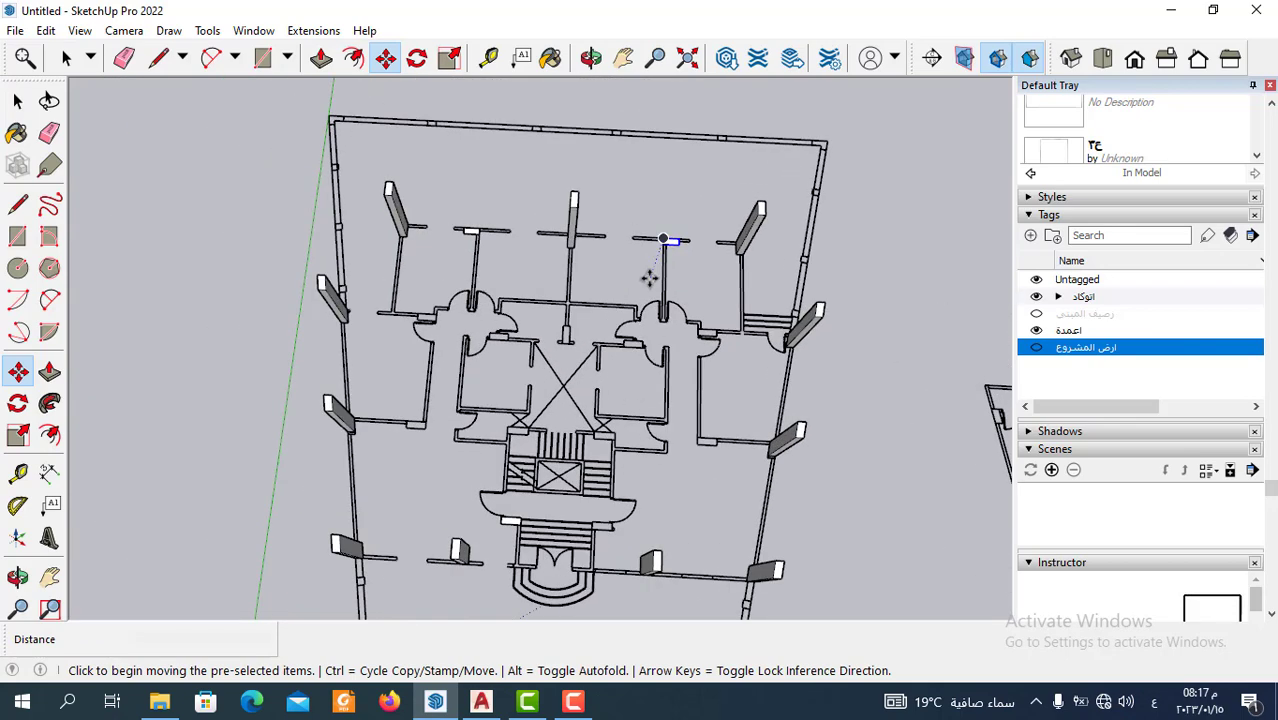
{"action": "scroll", "coordinate": [651, 274], "scroll_direction": "up", "scroll_amount": 2}
{"action": "scroll", "coordinate": [651, 277], "scroll_direction": "down", "scroll_amount": 3}
Open the footprint component and push/pull its face up to 4 m.
{"action": "left_click", "coordinate": [65, 58]}
{"action": "scroll", "coordinate": [413, 241], "scroll_direction": "up", "scroll_amount": 1}
{"action": "scroll", "coordinate": [477, 318], "scroll_direction": "up", "scroll_amount": 2}
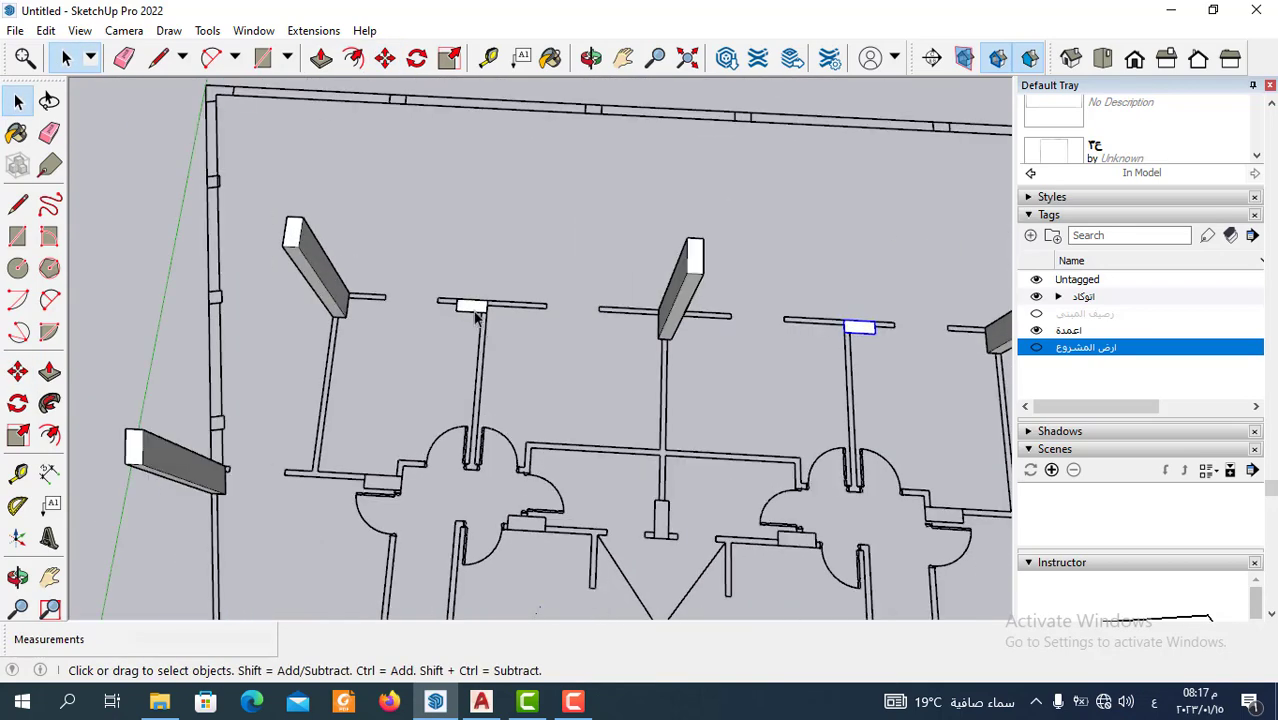
{"action": "double_click", "coordinate": [475, 311]}
{"action": "left_click", "coordinate": [320, 62]}
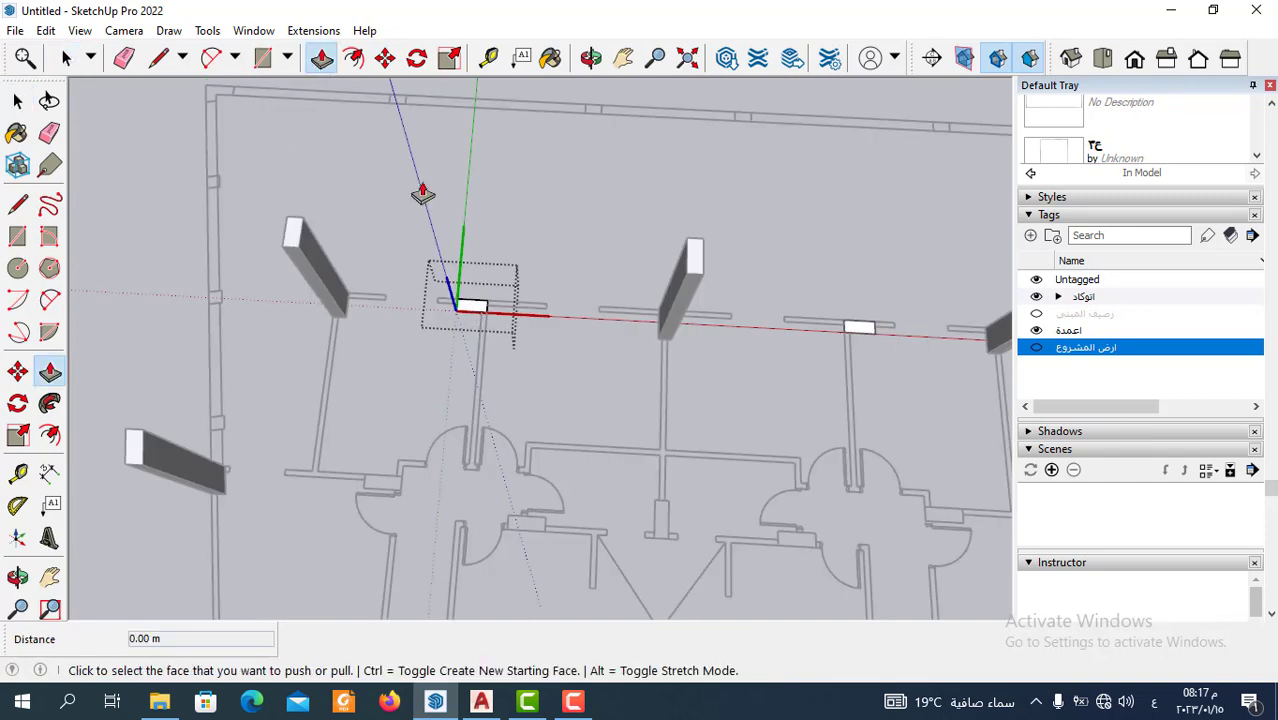
{"action": "left_click", "coordinate": [477, 314]}
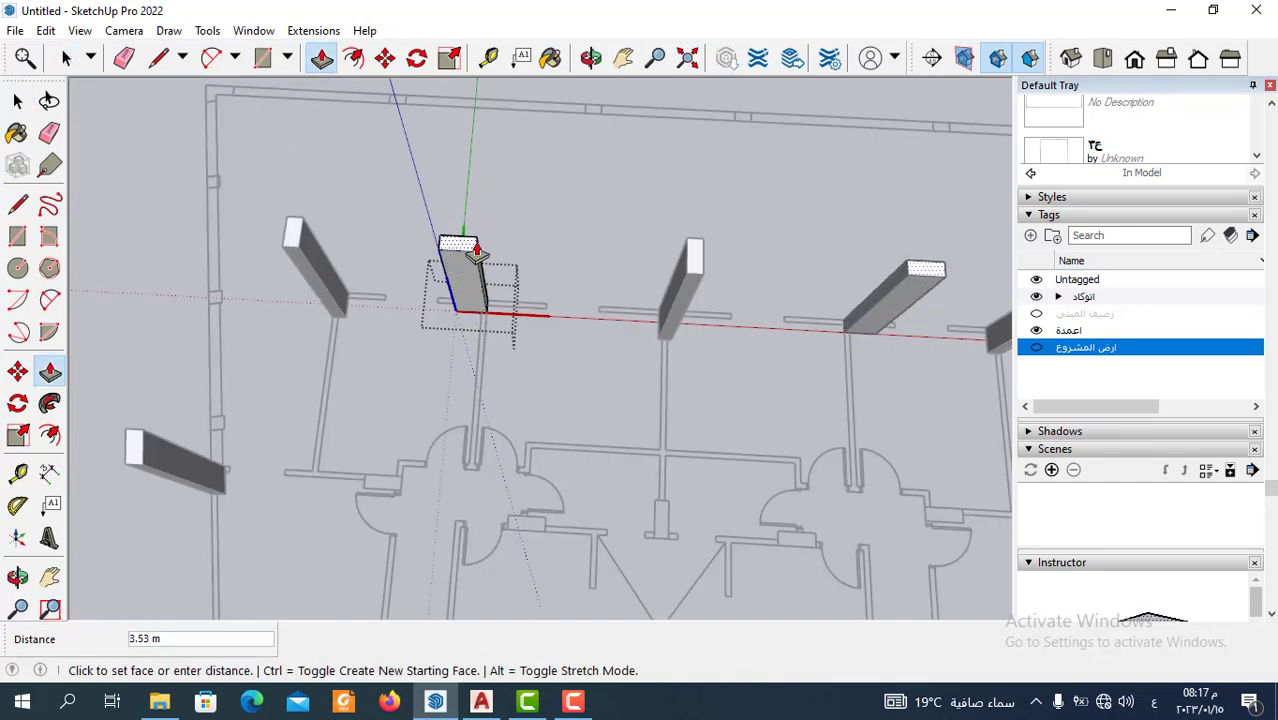
{"action": "key", "text": "Return"}
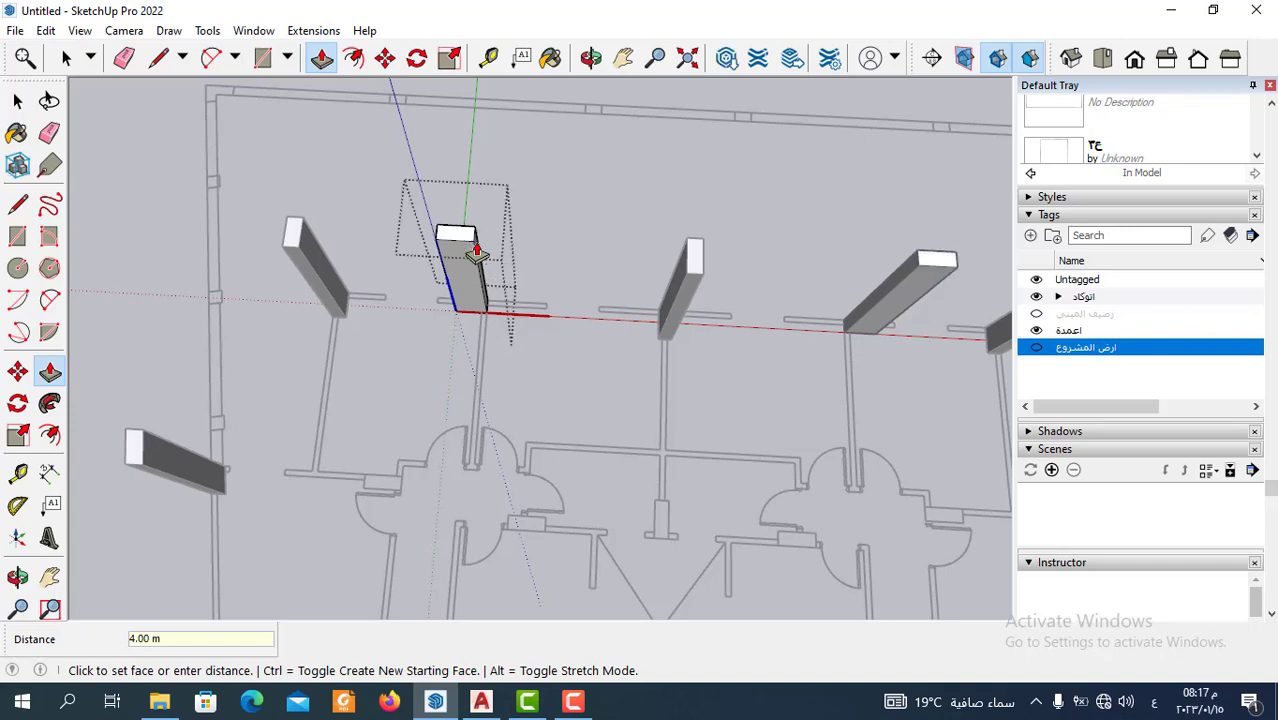
{"action": "scroll", "coordinate": [477, 250], "scroll_direction": "down", "scroll_amount": 2}
{"action": "left_click", "coordinate": [66, 57]}
Orbit to a near top-down plan view and copy the column footprint beside the stairs.
{"action": "scroll", "coordinate": [612, 219], "scroll_direction": "down", "scroll_amount": 3}
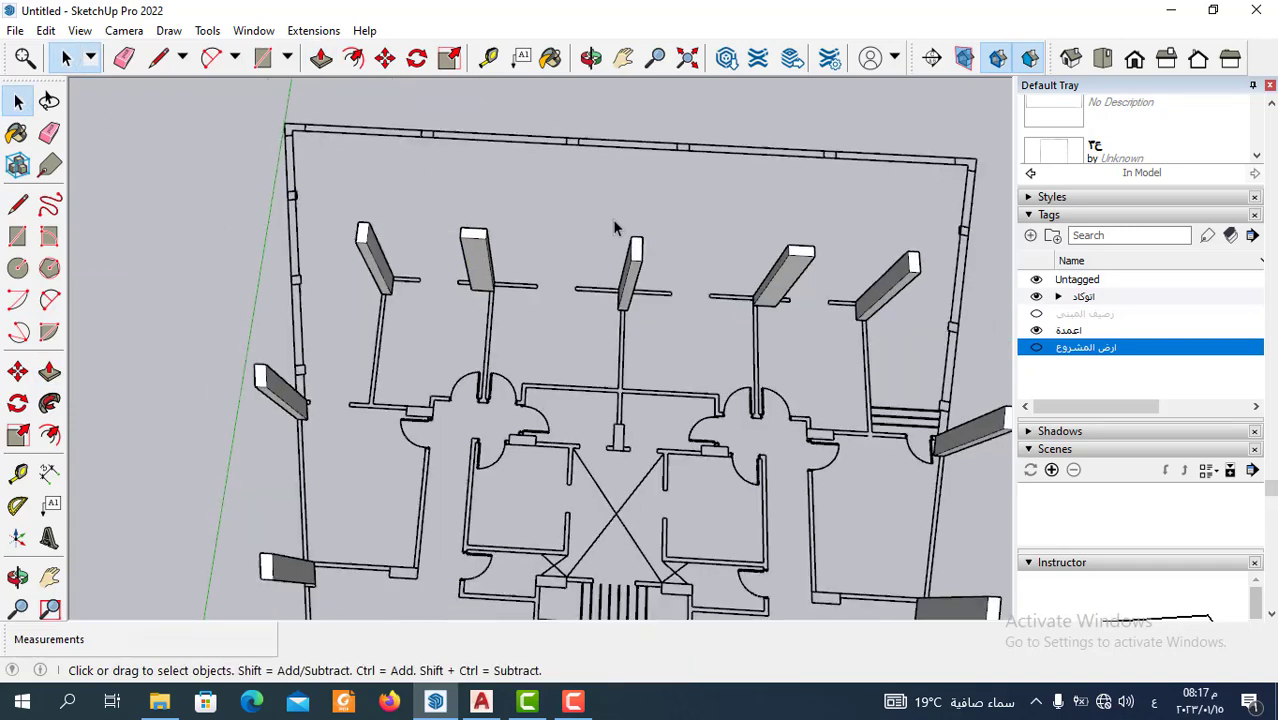
{"action": "middle_click_drag", "start_coordinate": [640, 240], "coordinate": [605, 496]}
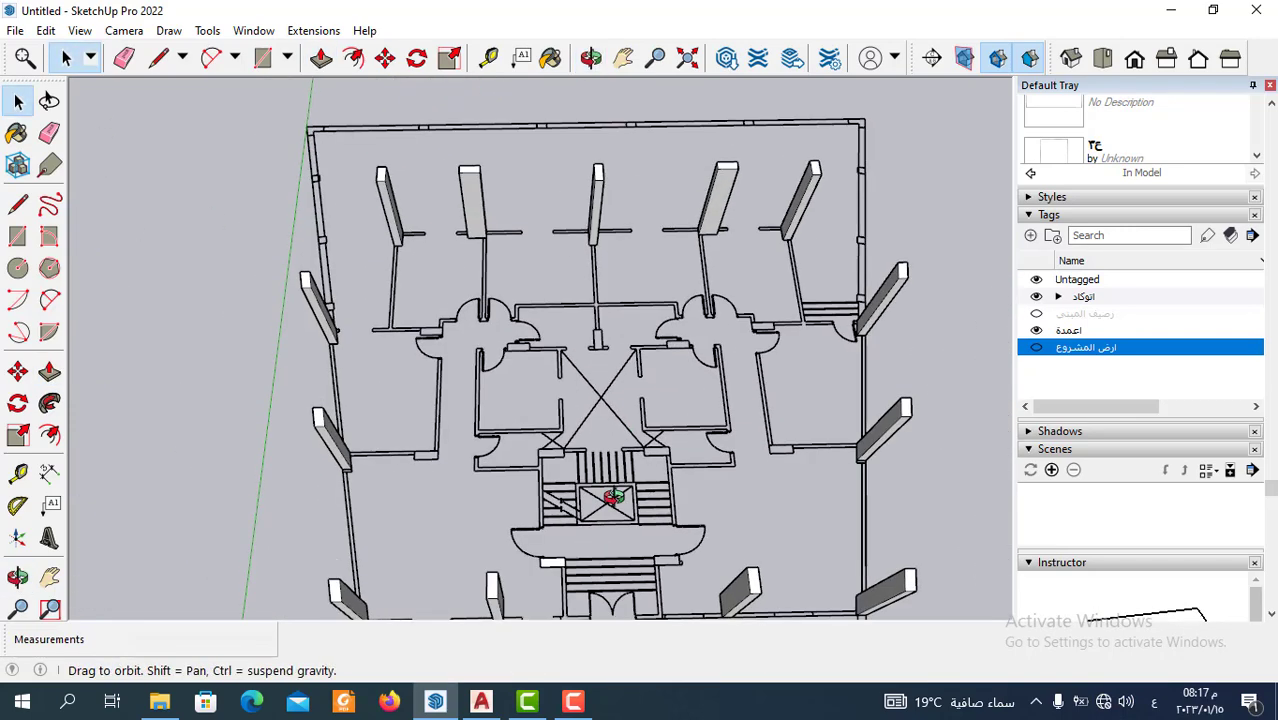
{"action": "scroll", "coordinate": [580, 450], "scroll_direction": "up", "scroll_amount": 3}
{"action": "scroll", "coordinate": [575, 447], "scroll_direction": "up", "scroll_amount": 3}
{"action": "scroll", "coordinate": [575, 447], "scroll_direction": "up", "scroll_amount": 2}
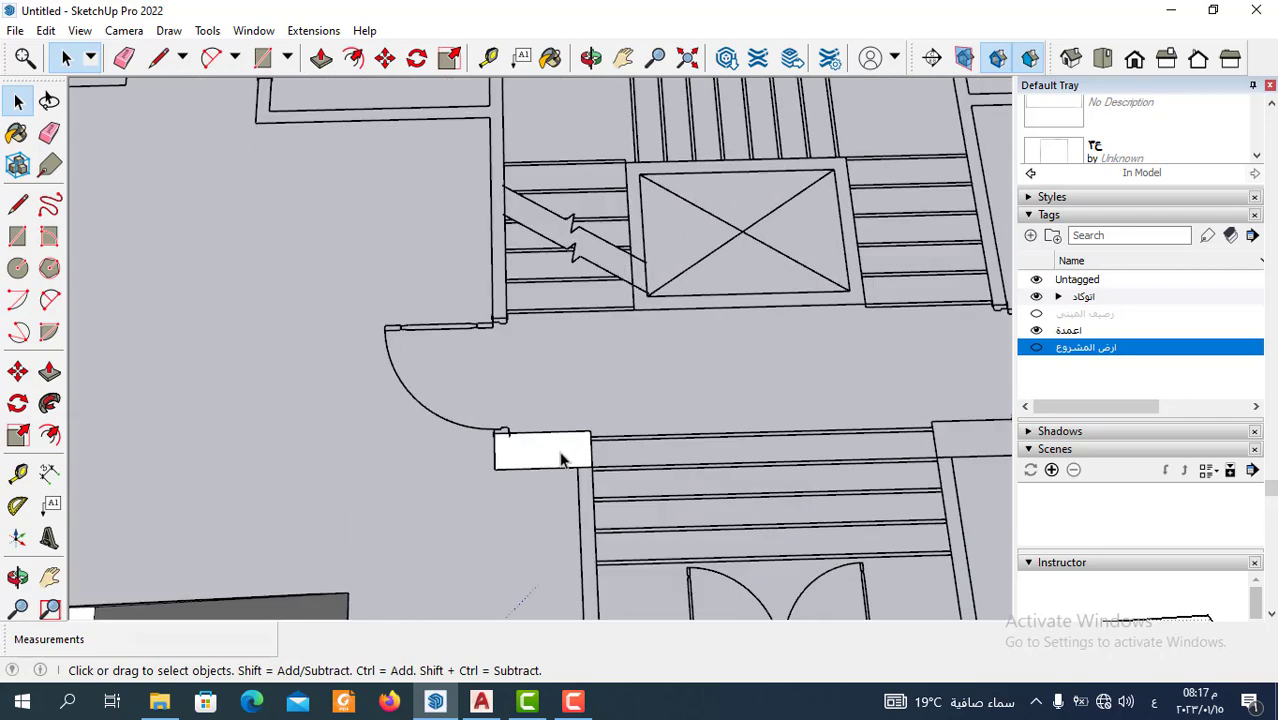
{"action": "scroll", "coordinate": [575, 451], "scroll_direction": "up", "scroll_amount": 2}
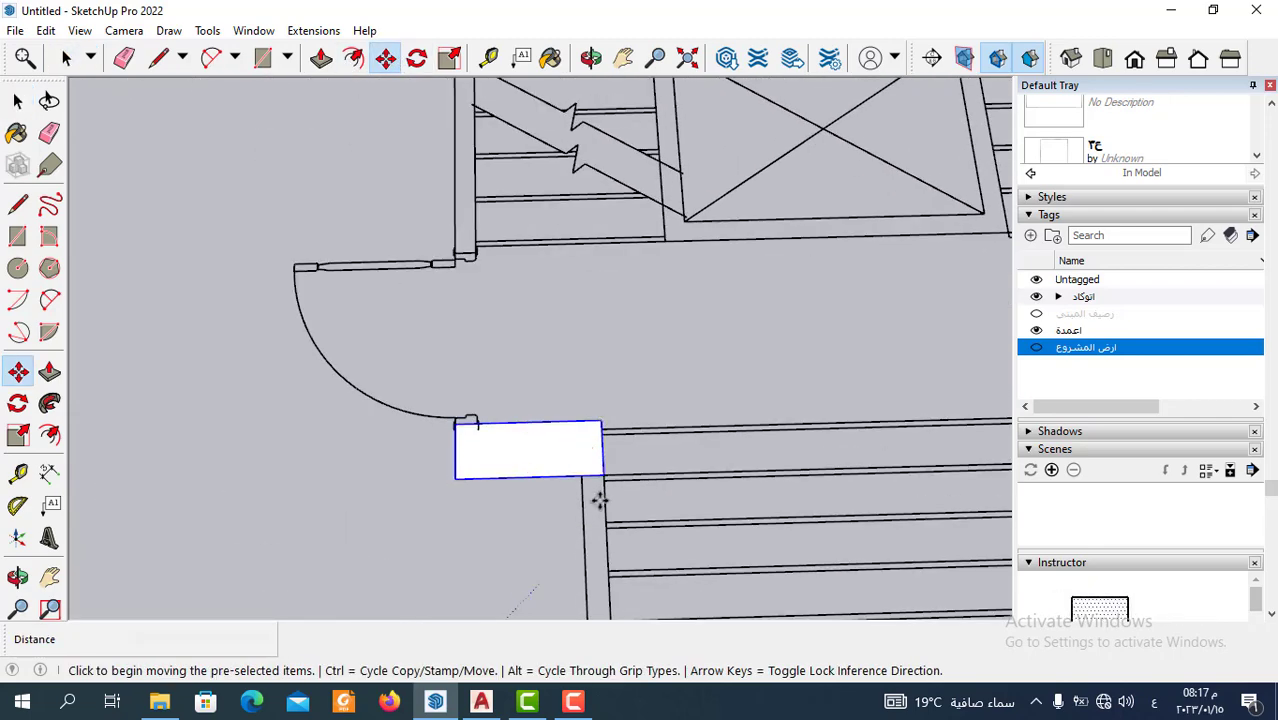
{"action": "left_click", "coordinate": [599, 474]}
{"action": "key", "text": "ctrl"}
{"action": "scroll", "coordinate": [200, 423], "scroll_direction": "down", "scroll_amount": 2}
{"action": "scroll", "coordinate": [251, 443], "scroll_direction": "down", "scroll_amount": 3}
{"action": "scroll", "coordinate": [712, 450], "scroll_direction": "up", "scroll_amount": 3}
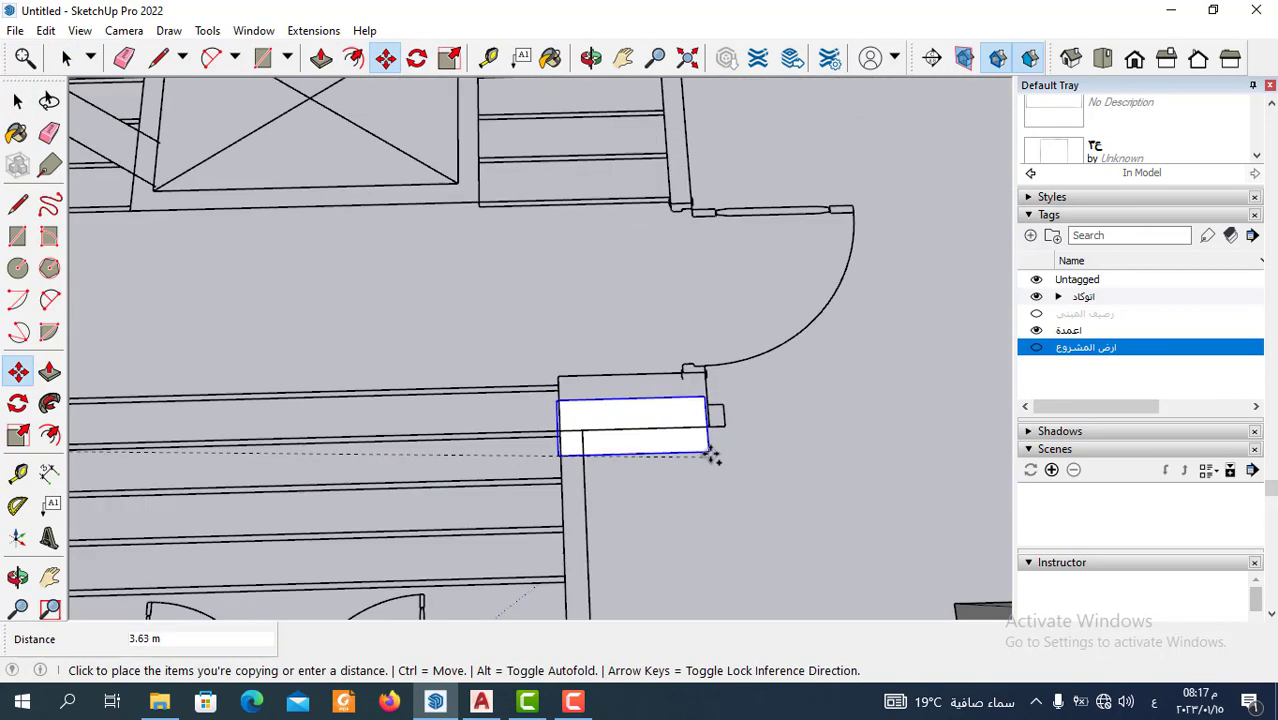
{"action": "left_click", "coordinate": [700, 405]}
{"action": "scroll", "coordinate": [620, 415], "scroll_direction": "down", "scroll_amount": 3}
{"action": "scroll", "coordinate": [606, 415], "scroll_direction": "down", "scroll_amount": 3}
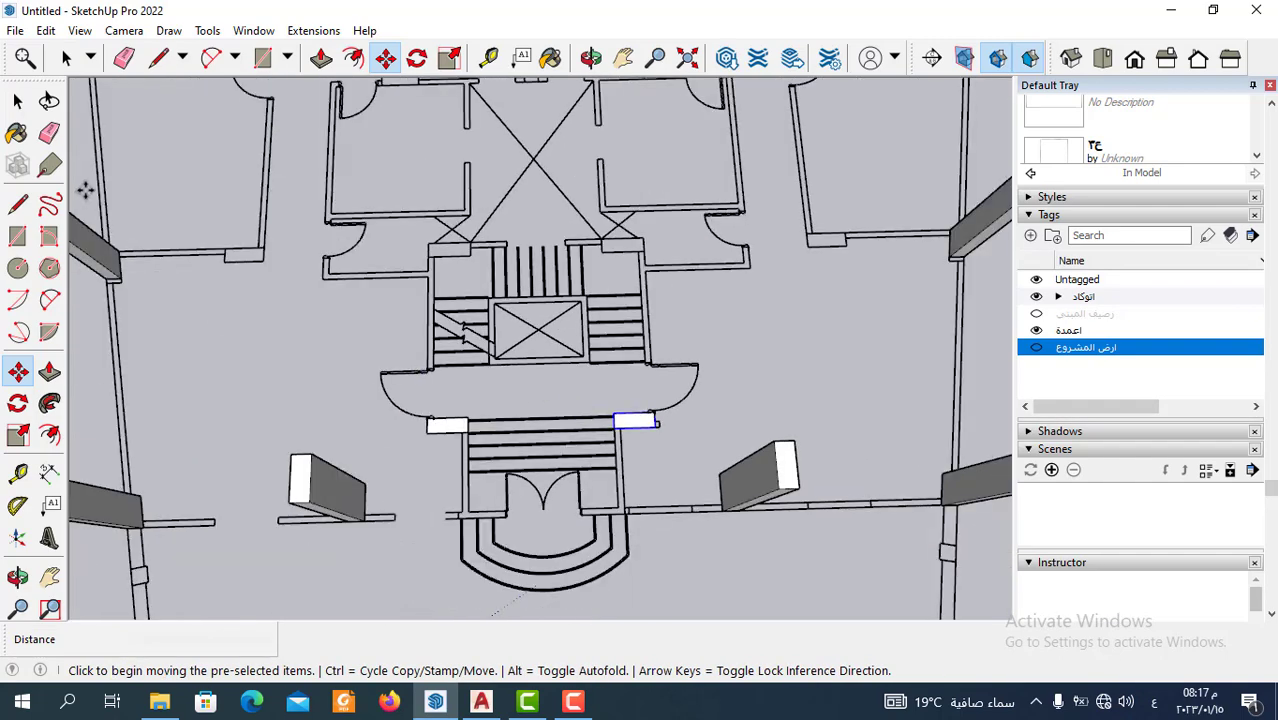
{"action": "scroll", "coordinate": [757, 514], "scroll_direction": "down", "scroll_amount": 1}
{"action": "scroll", "coordinate": [650, 460], "scroll_direction": "up", "scroll_amount": 1}
{"action": "scroll", "coordinate": [558, 406], "scroll_direction": "up", "scroll_amount": 3}
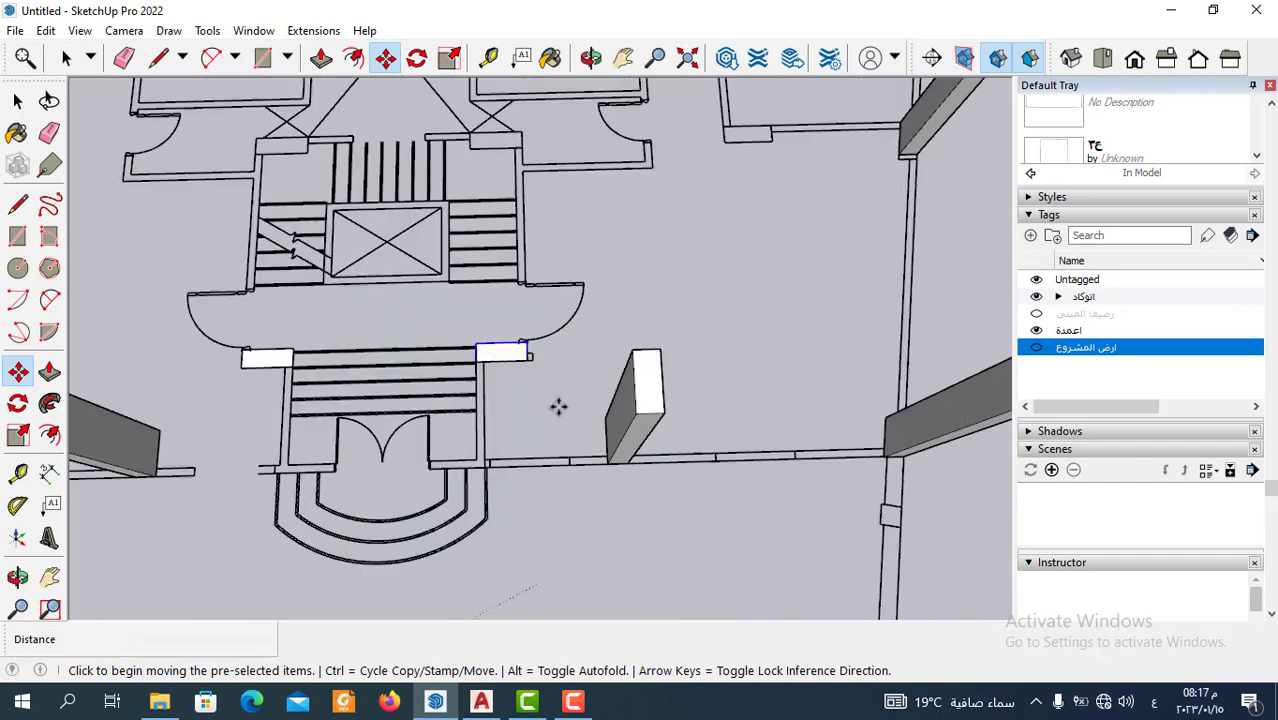
Copy the footprint to the wall corner and to a spot beside the wall.
{"action": "left_click", "coordinate": [524, 358]}
{"action": "scroll", "coordinate": [650, 274], "scroll_direction": "up", "scroll_amount": 2}
{"action": "scroll", "coordinate": [693, 272], "scroll_direction": "up", "scroll_amount": 2}
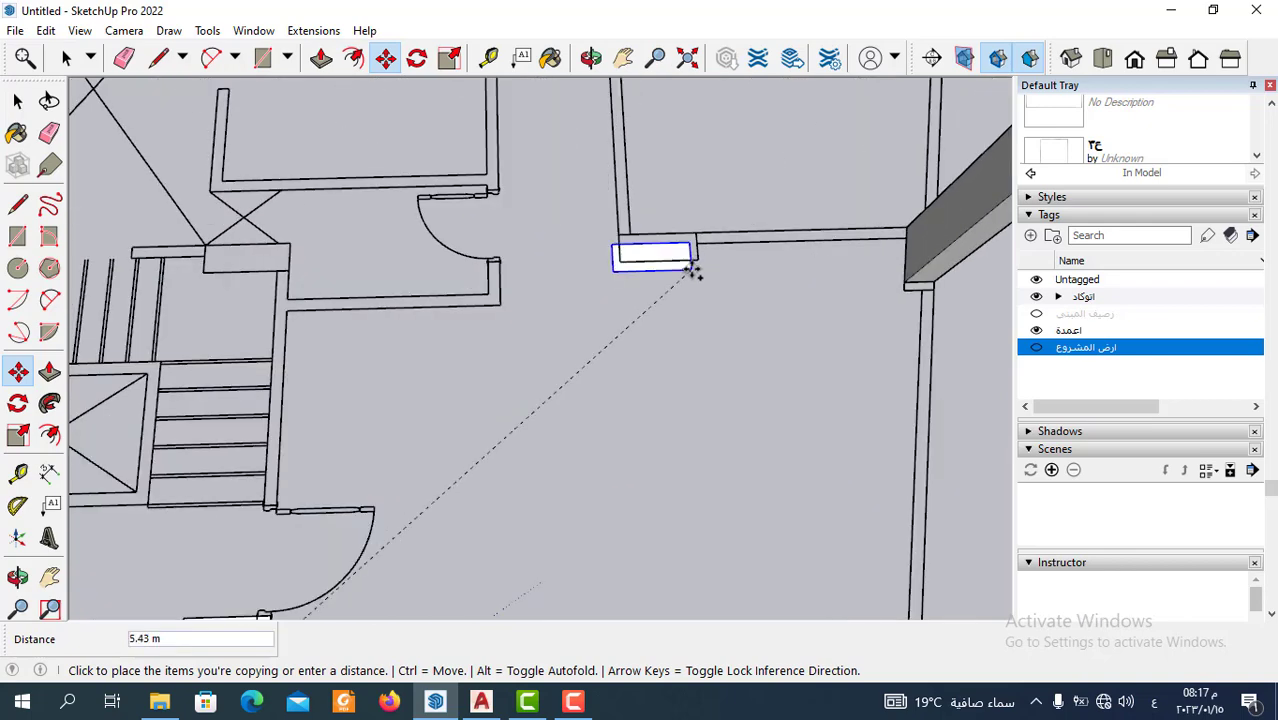
{"action": "left_click", "coordinate": [700, 258]}
{"action": "scroll", "coordinate": [705, 400], "scroll_direction": "down", "scroll_amount": 2}
{"action": "scroll", "coordinate": [697, 345], "scroll_direction": "up", "scroll_amount": 2}
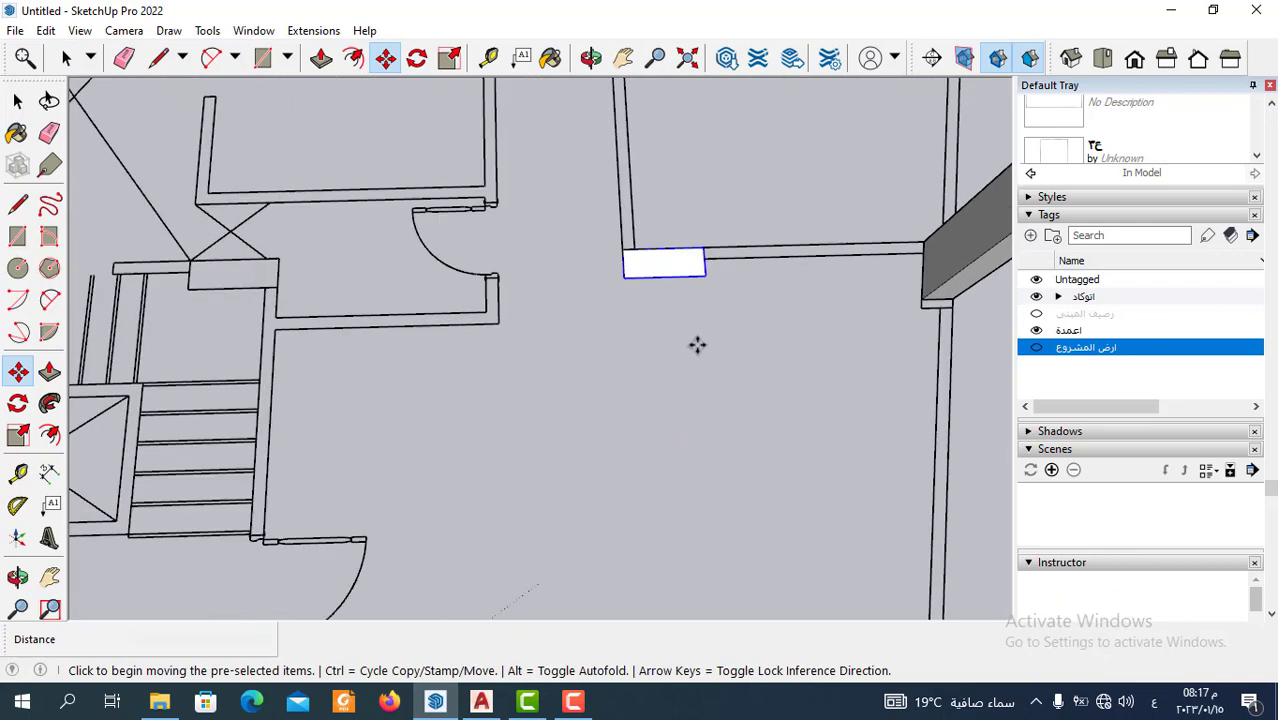
{"action": "left_click", "coordinate": [703, 277]}
{"action": "scroll", "coordinate": [650, 422], "scroll_direction": "down", "scroll_amount": 2}
{"action": "scroll", "coordinate": [513, 342], "scroll_direction": "up", "scroll_amount": 2}
{"action": "scroll", "coordinate": [543, 333], "scroll_direction": "up", "scroll_amount": 1}
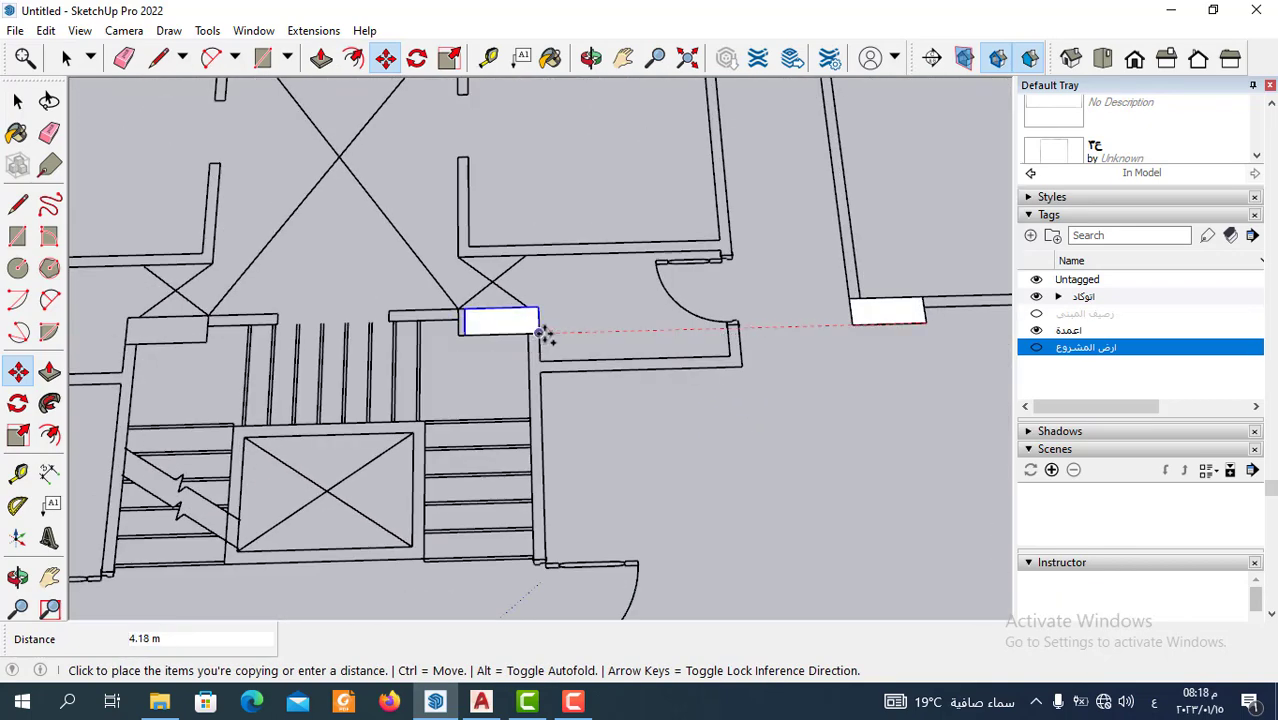
{"action": "left_click", "coordinate": [543, 333]}
{"action": "scroll", "coordinate": [600, 355], "scroll_direction": "down", "scroll_amount": 2}
{"action": "scroll", "coordinate": [615, 370], "scroll_direction": "up", "scroll_amount": 2}
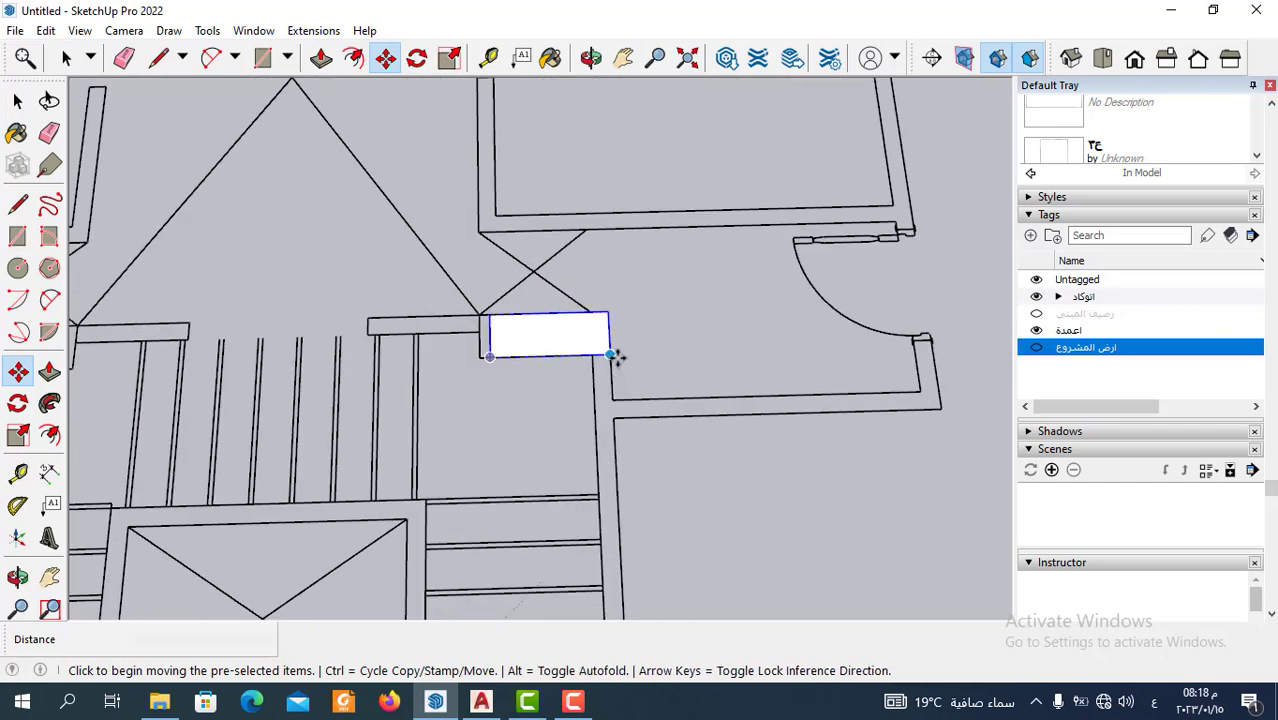
Copy another footprint to the stair wall end, then pick it up to reposition.
{"action": "left_click", "coordinate": [614, 356]}
{"action": "scroll", "coordinate": [800, 440], "scroll_direction": "down", "scroll_amount": 2}
{"action": "scroll", "coordinate": [528, 400], "scroll_direction": "up", "scroll_amount": 2}
{"action": "scroll", "coordinate": [535, 373], "scroll_direction": "up", "scroll_amount": 1}
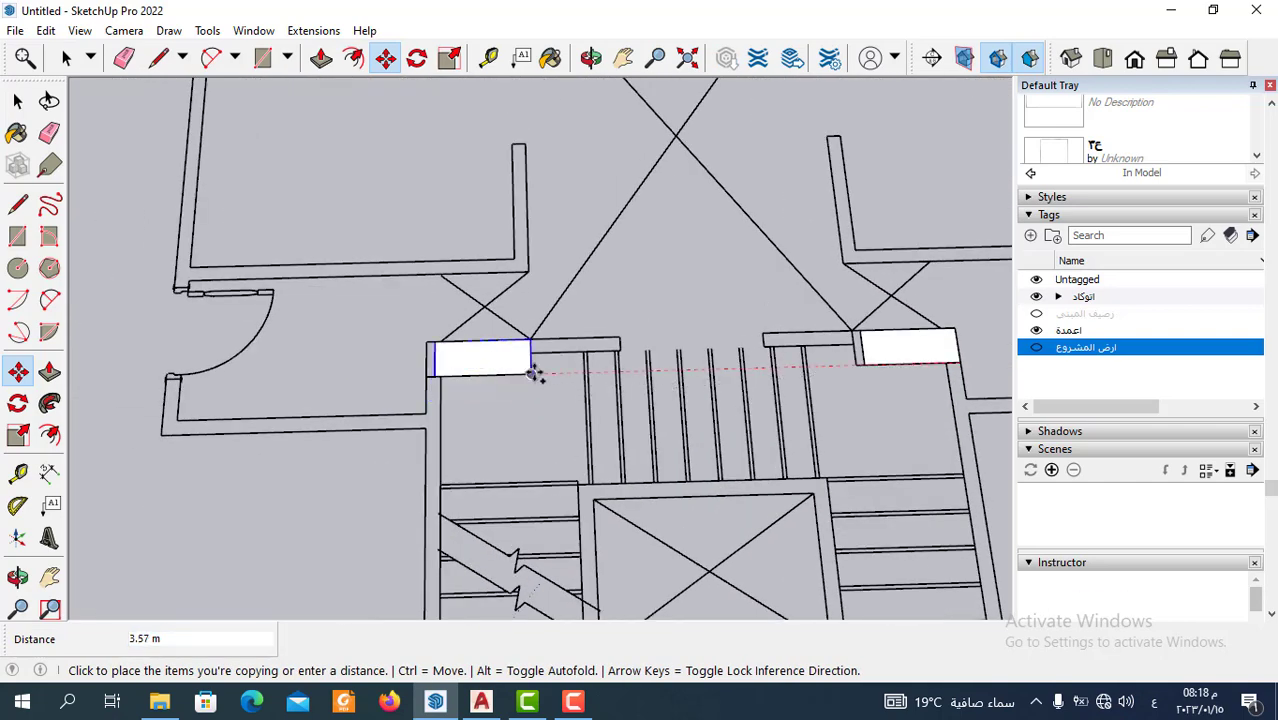
{"action": "left_click", "coordinate": [535, 373]}
{"action": "scroll", "coordinate": [579, 402], "scroll_direction": "down", "scroll_amount": 2}
{"action": "scroll", "coordinate": [513, 416], "scroll_direction": "up", "scroll_amount": 2}
{"action": "scroll", "coordinate": [535, 373], "scroll_direction": "up", "scroll_amount": 1}
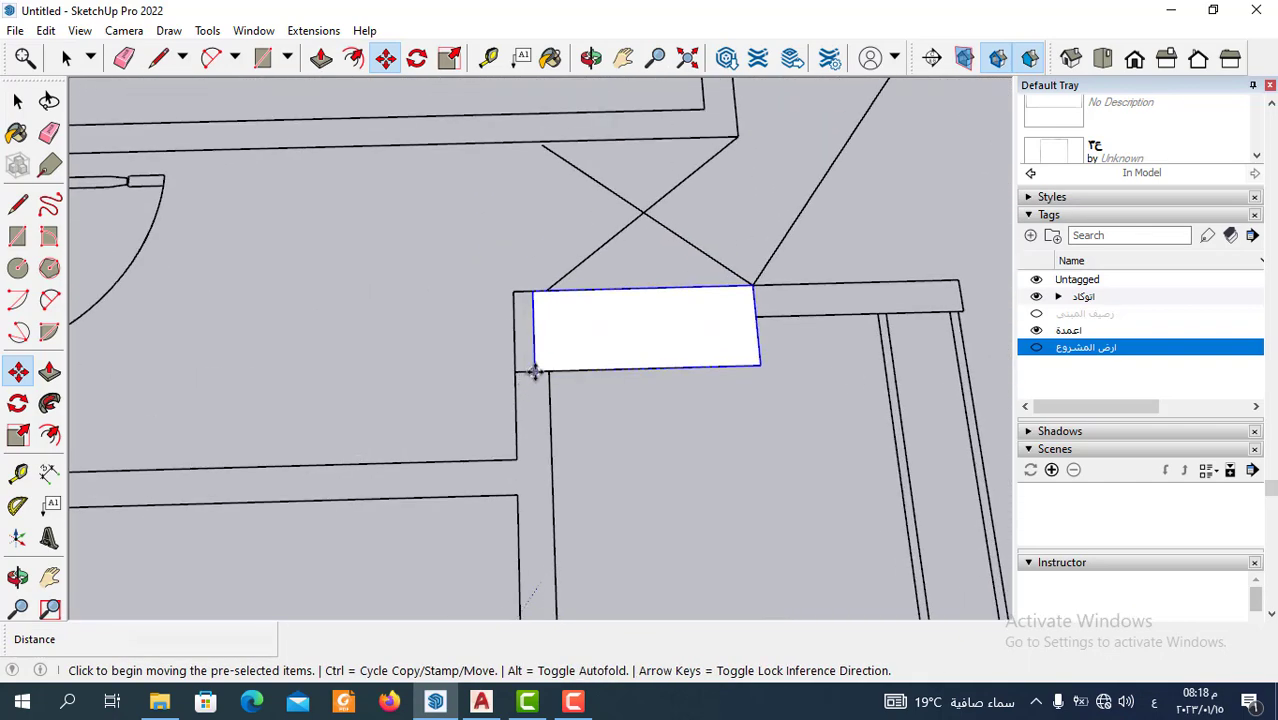
{"action": "left_click", "coordinate": [535, 371]}
Nudge the rectangle slightly left and copy it to the next wall end.
{"action": "left_click", "coordinate": [522, 365]}
{"action": "scroll", "coordinate": [519, 410], "scroll_direction": "down", "scroll_amount": 2}
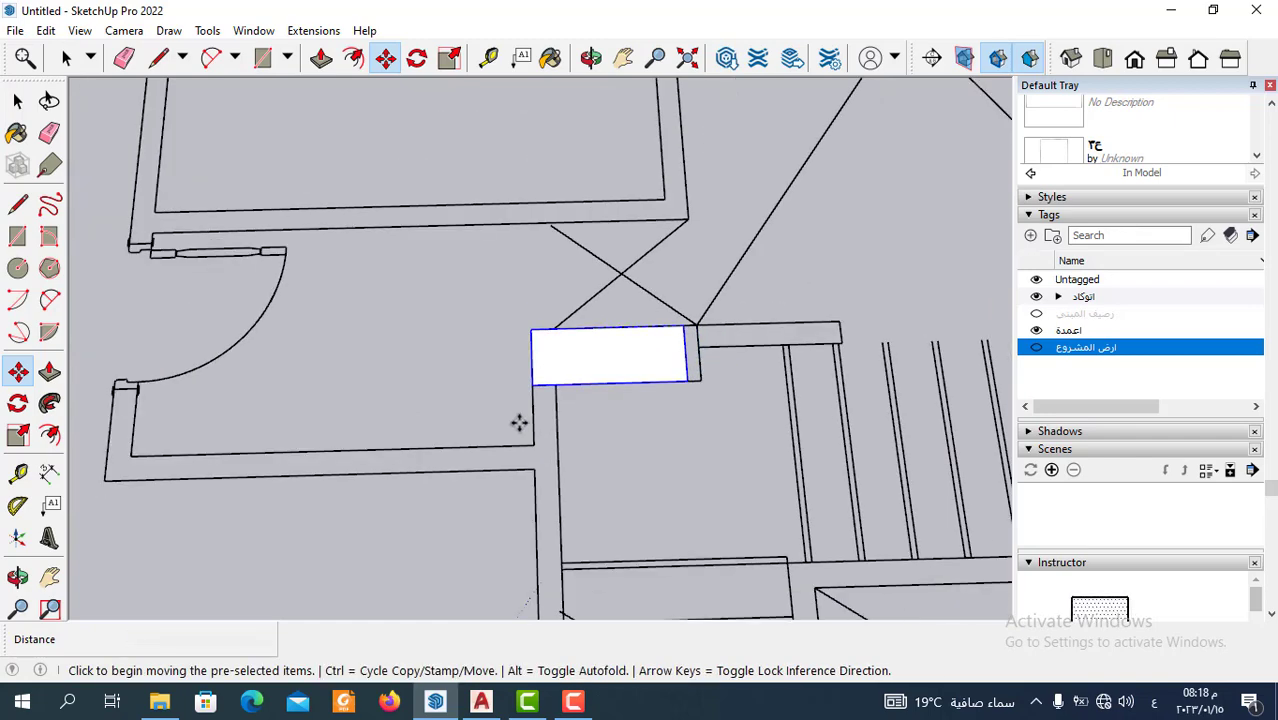
{"action": "scroll", "coordinate": [523, 444], "scroll_direction": "down", "scroll_amount": 2}
{"action": "scroll", "coordinate": [522, 444], "scroll_direction": "up", "scroll_amount": 2}
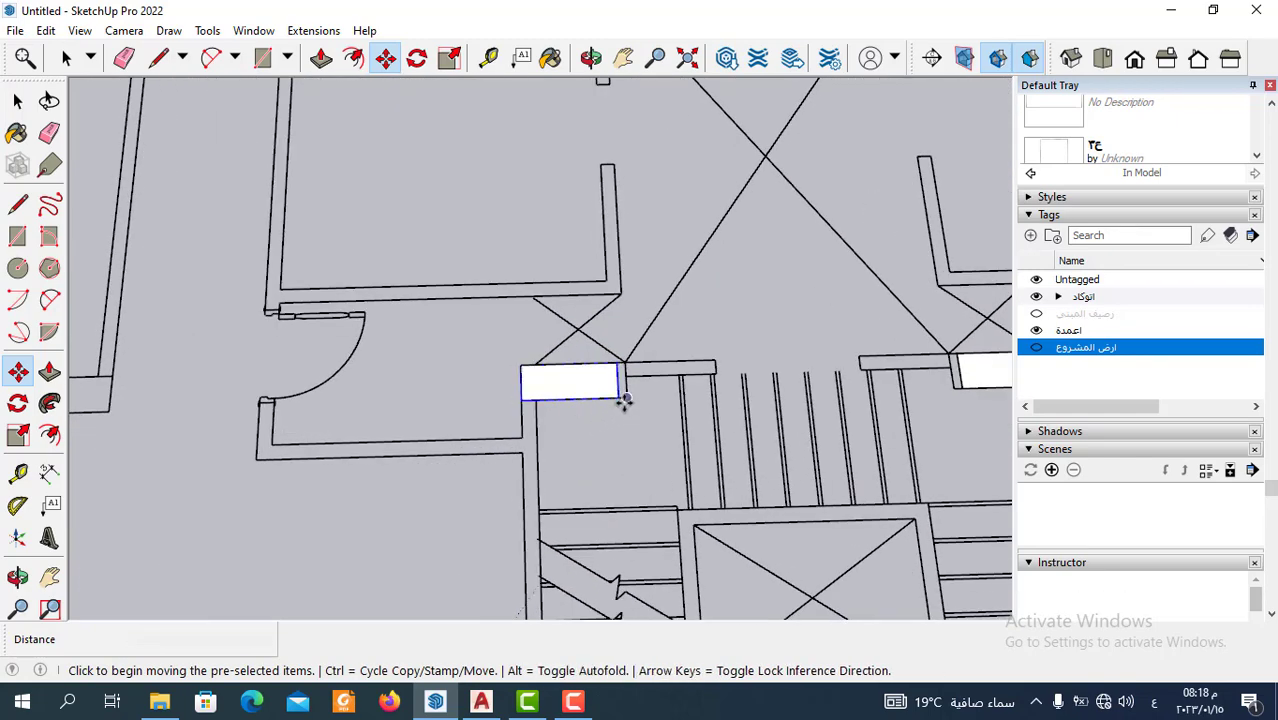
{"action": "left_click", "coordinate": [617, 397]}
{"action": "scroll", "coordinate": [470, 505], "scroll_direction": "down", "scroll_amount": 2}
{"action": "scroll", "coordinate": [502, 428], "scroll_direction": "up", "scroll_amount": 2}
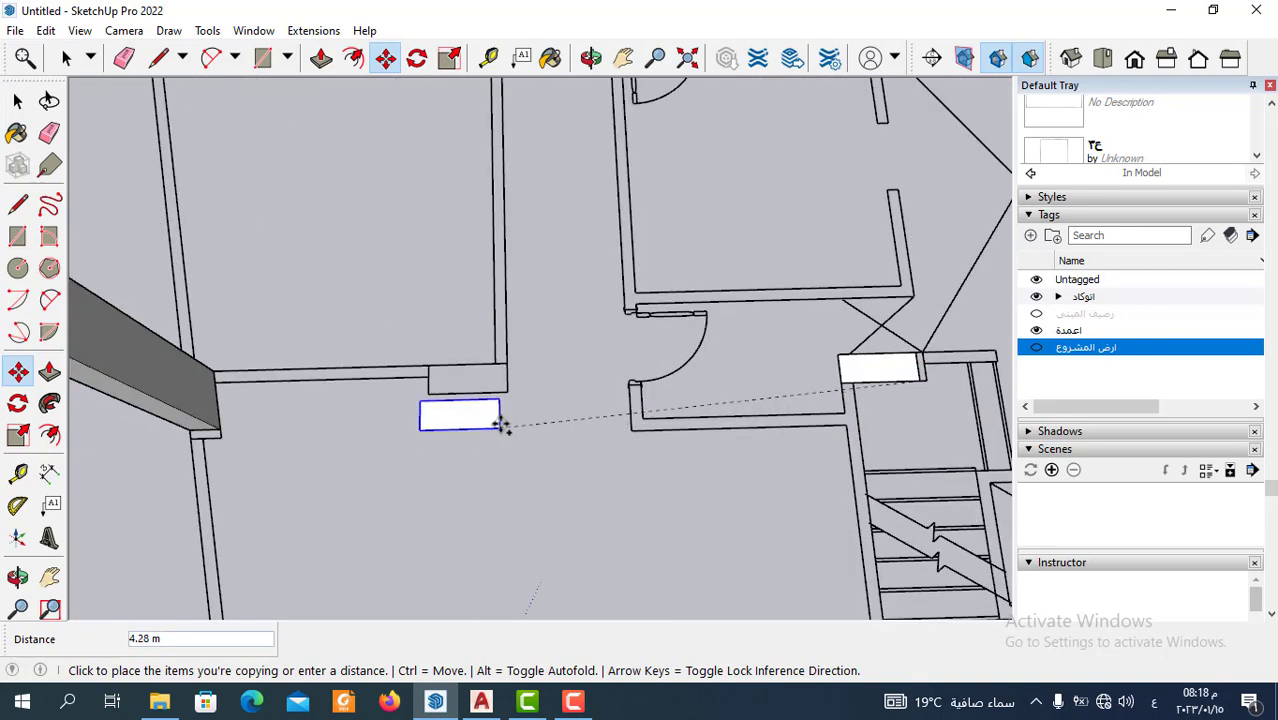
{"action": "left_click", "coordinate": [507, 392]}
{"action": "scroll", "coordinate": [512, 382], "scroll_direction": "up", "scroll_amount": 2}
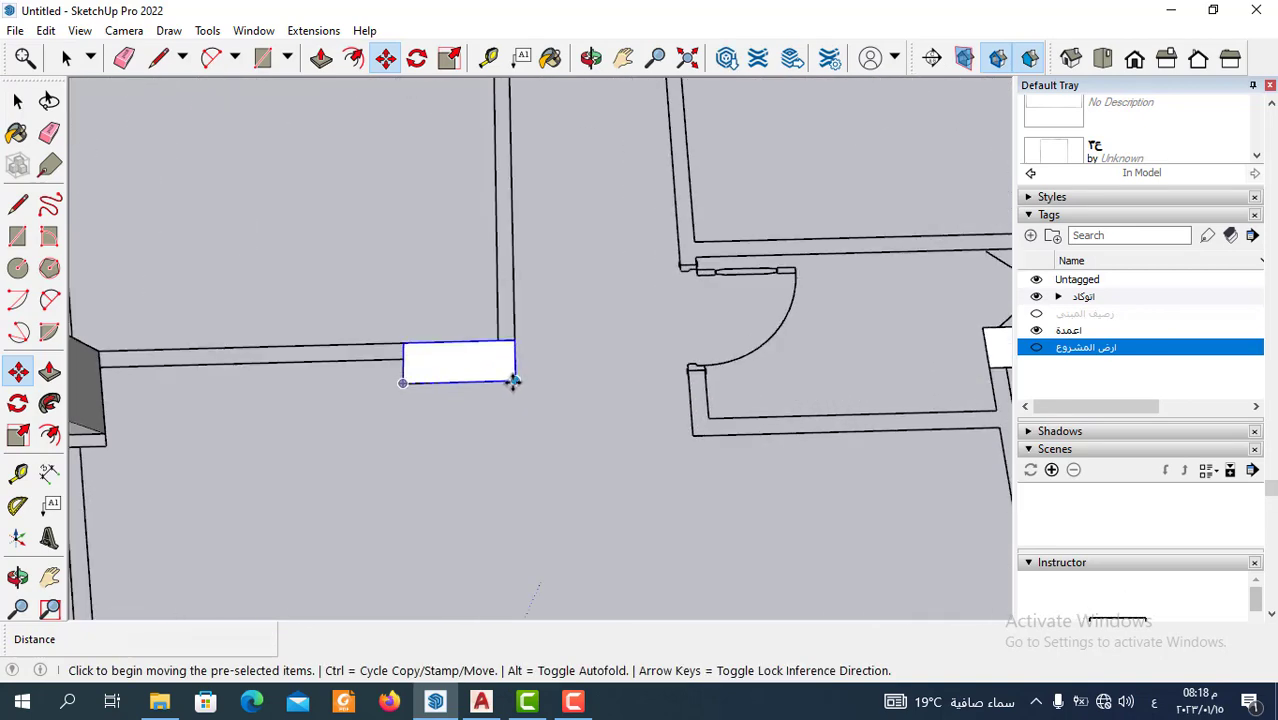
Copy the column rectangle against the door-side wall and to the wall end beside the door.
{"action": "left_click", "coordinate": [513, 379]}
{"action": "scroll", "coordinate": [485, 490], "scroll_direction": "down", "scroll_amount": 2}
{"action": "scroll", "coordinate": [478, 440], "scroll_direction": "down", "scroll_amount": 3}
{"action": "scroll", "coordinate": [465, 295], "scroll_direction": "up", "scroll_amount": 2}
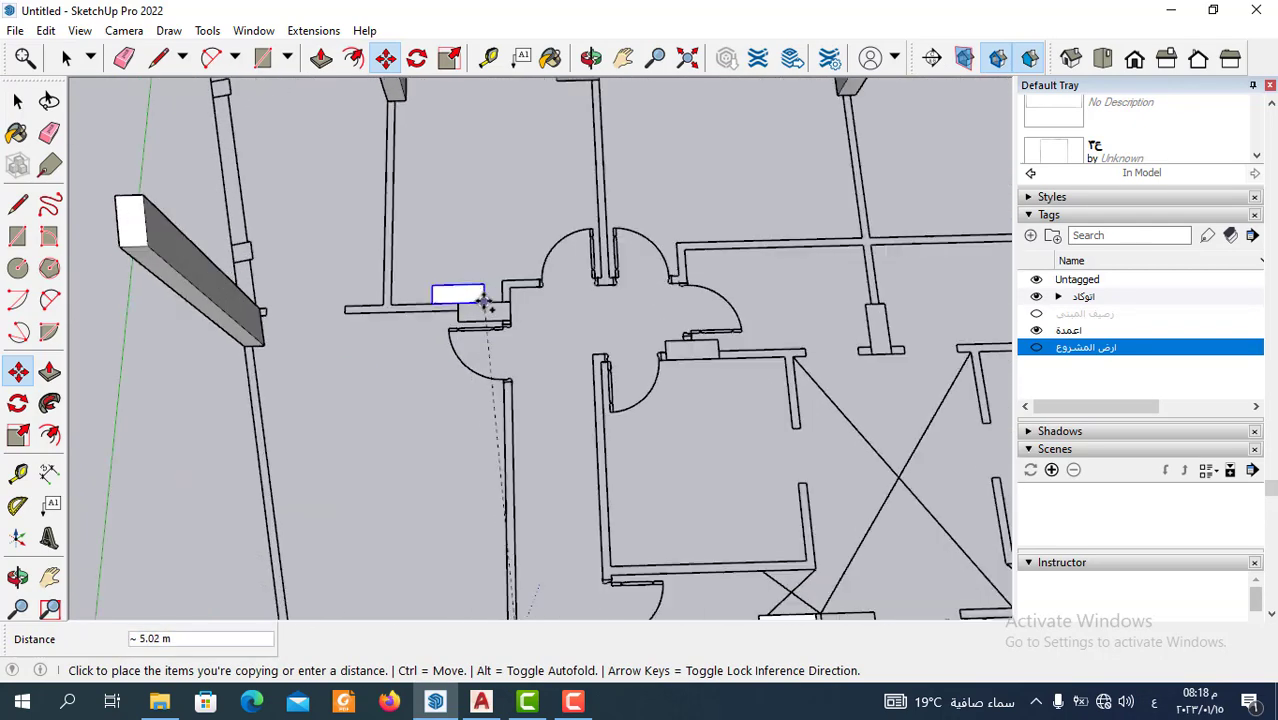
{"action": "scroll", "coordinate": [525, 327], "scroll_direction": "up", "scroll_amount": 2}
{"action": "scroll", "coordinate": [515, 336], "scroll_direction": "up", "scroll_amount": 2}
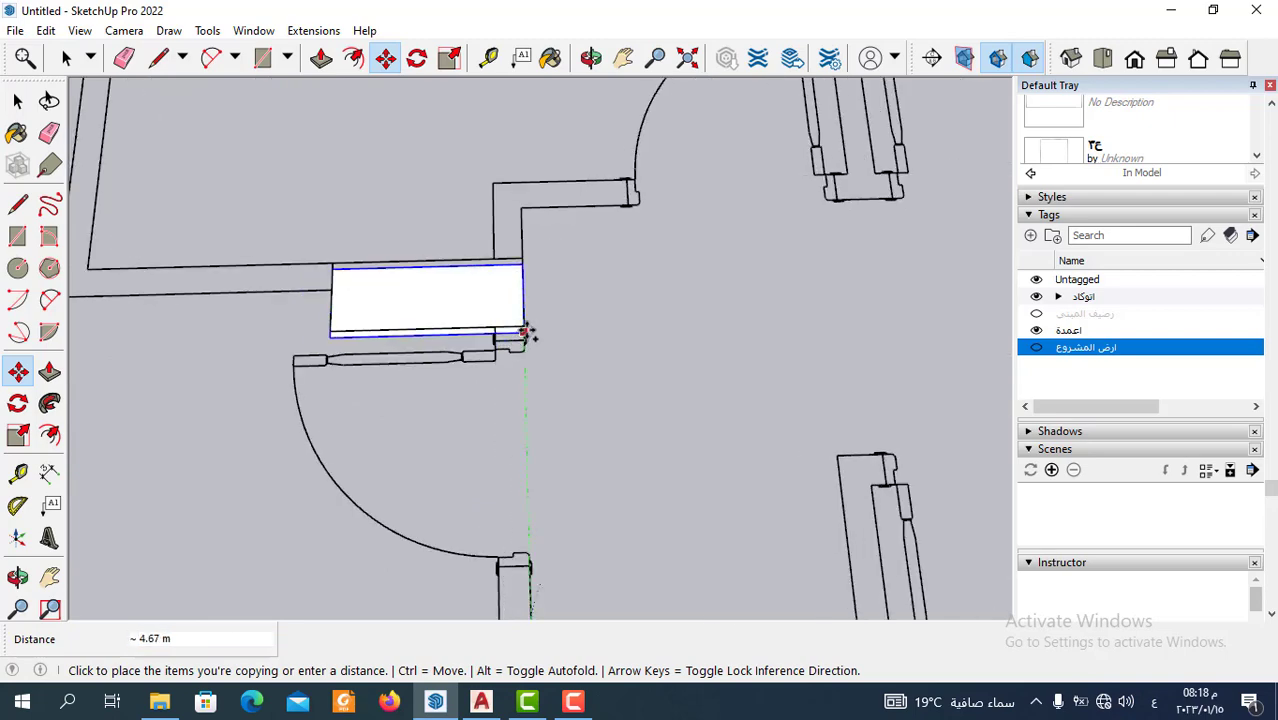
{"action": "left_click", "coordinate": [524, 329]}
{"action": "left_click", "coordinate": [524, 321]}
{"action": "scroll", "coordinate": [414, 437], "scroll_direction": "down", "scroll_amount": 2}
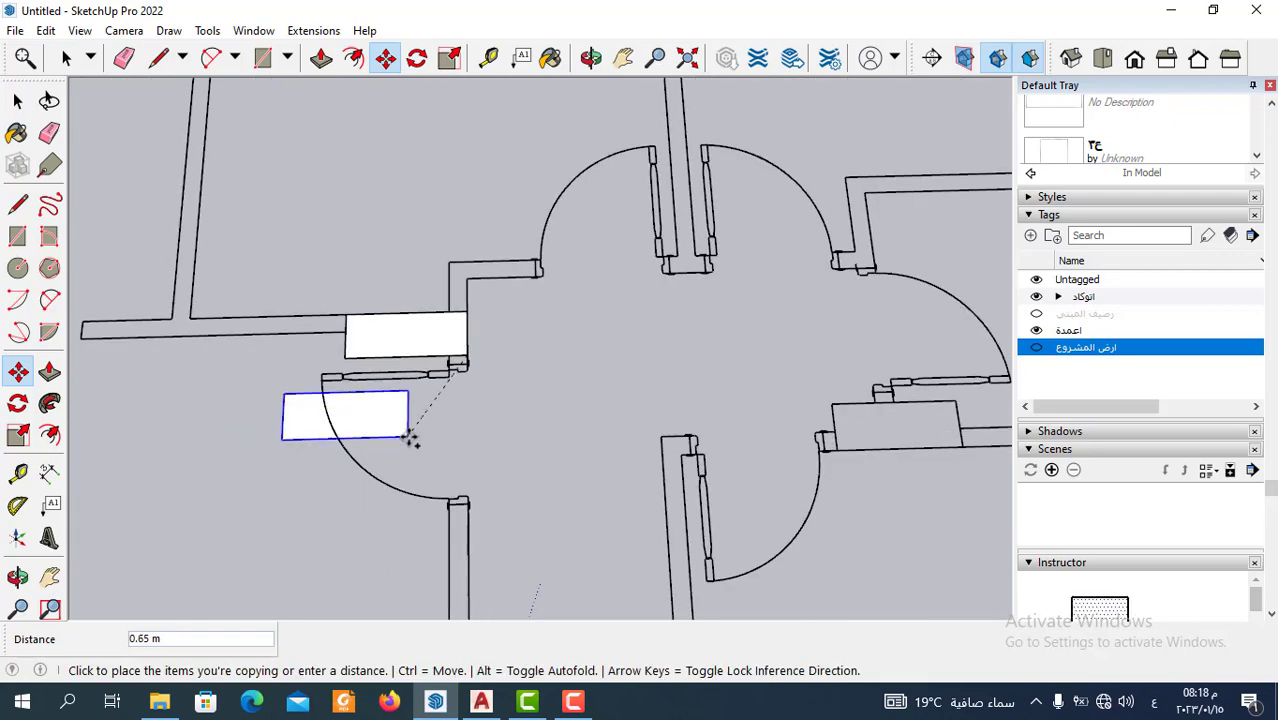
{"action": "scroll", "coordinate": [519, 380], "scroll_direction": "down", "scroll_amount": 2}
{"action": "scroll", "coordinate": [690, 445], "scroll_direction": "up", "scroll_amount": 3}
{"action": "scroll", "coordinate": [688, 398], "scroll_direction": "up", "scroll_amount": 2}
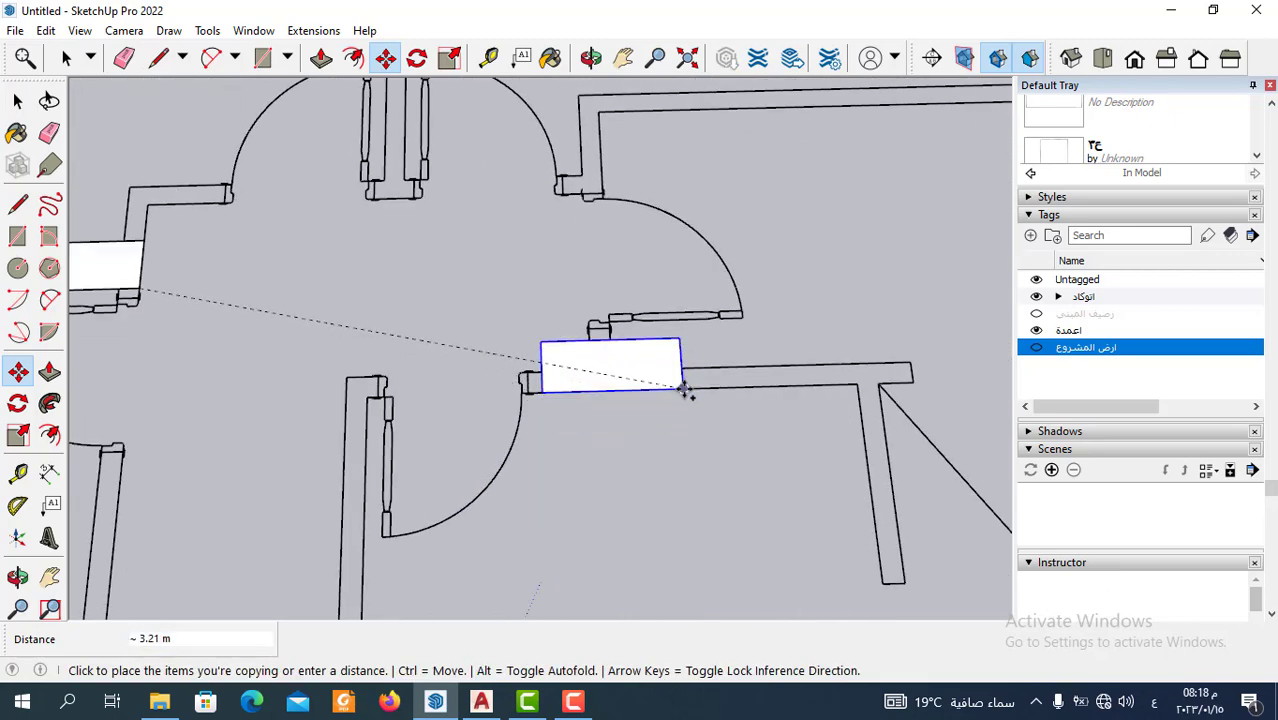
{"action": "left_click", "coordinate": [686, 392]}
Copy the rectangle onto another wall end and beside the door opening.
{"action": "left_click", "coordinate": [682, 389]}
{"action": "scroll", "coordinate": [430, 405], "scroll_direction": "down", "scroll_amount": 2}
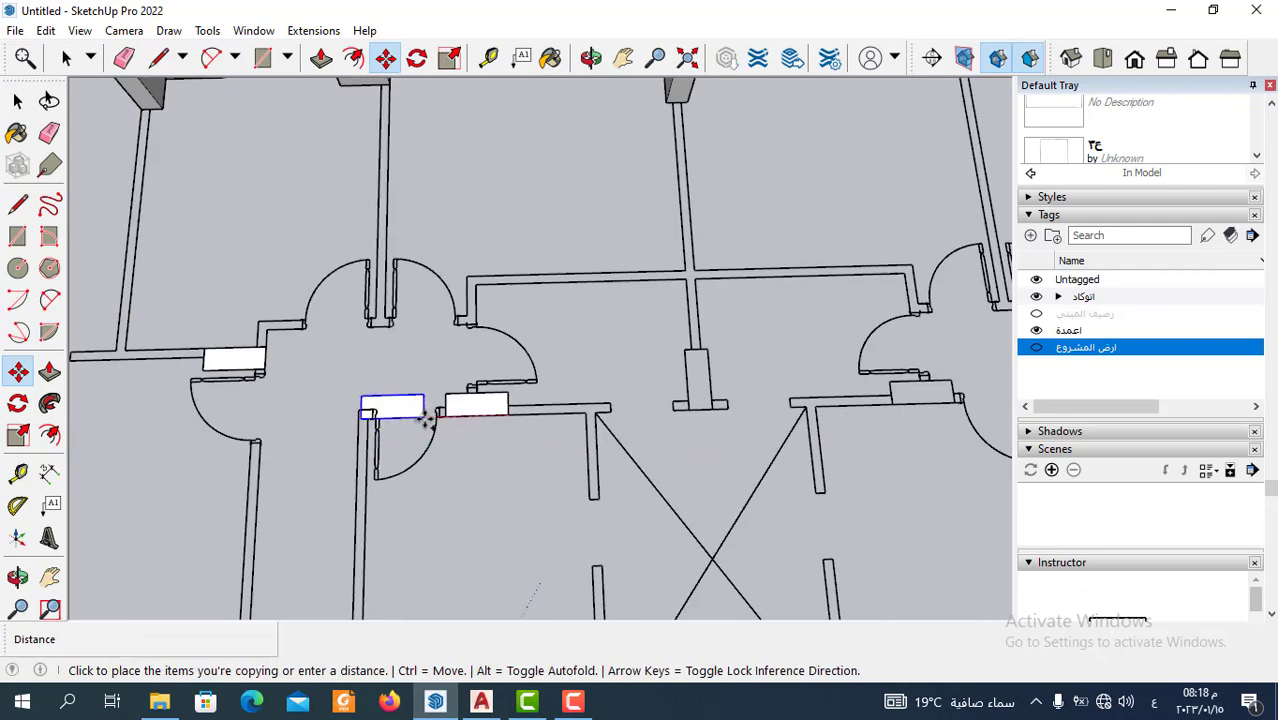
{"action": "scroll", "coordinate": [430, 414], "scroll_direction": "down", "scroll_amount": 2}
{"action": "scroll", "coordinate": [764, 410], "scroll_direction": "up", "scroll_amount": 2}
{"action": "scroll", "coordinate": [760, 420], "scroll_direction": "up", "scroll_amount": 2}
{"action": "scroll", "coordinate": [790, 405], "scroll_direction": "up", "scroll_amount": 3}
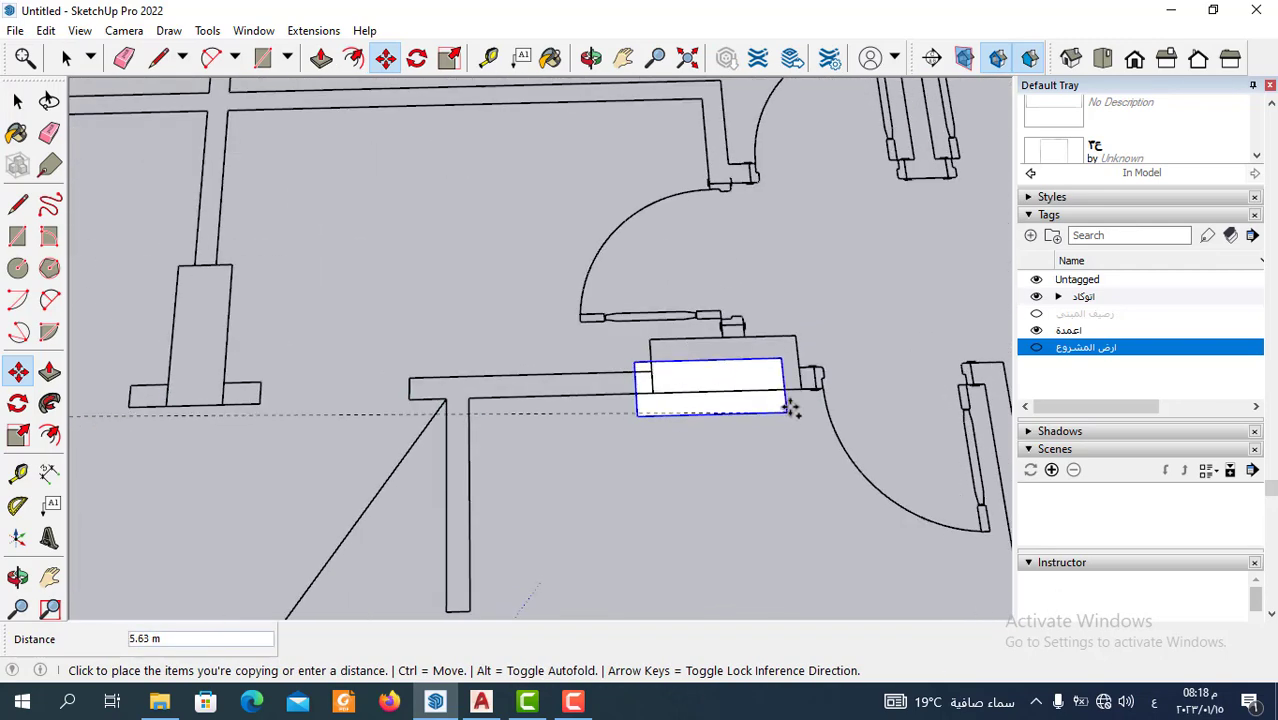
{"action": "left_click", "coordinate": [801, 397]}
{"action": "left_click", "coordinate": [801, 397]}
{"action": "scroll", "coordinate": [420, 380], "scroll_direction": "down", "scroll_amount": 3}
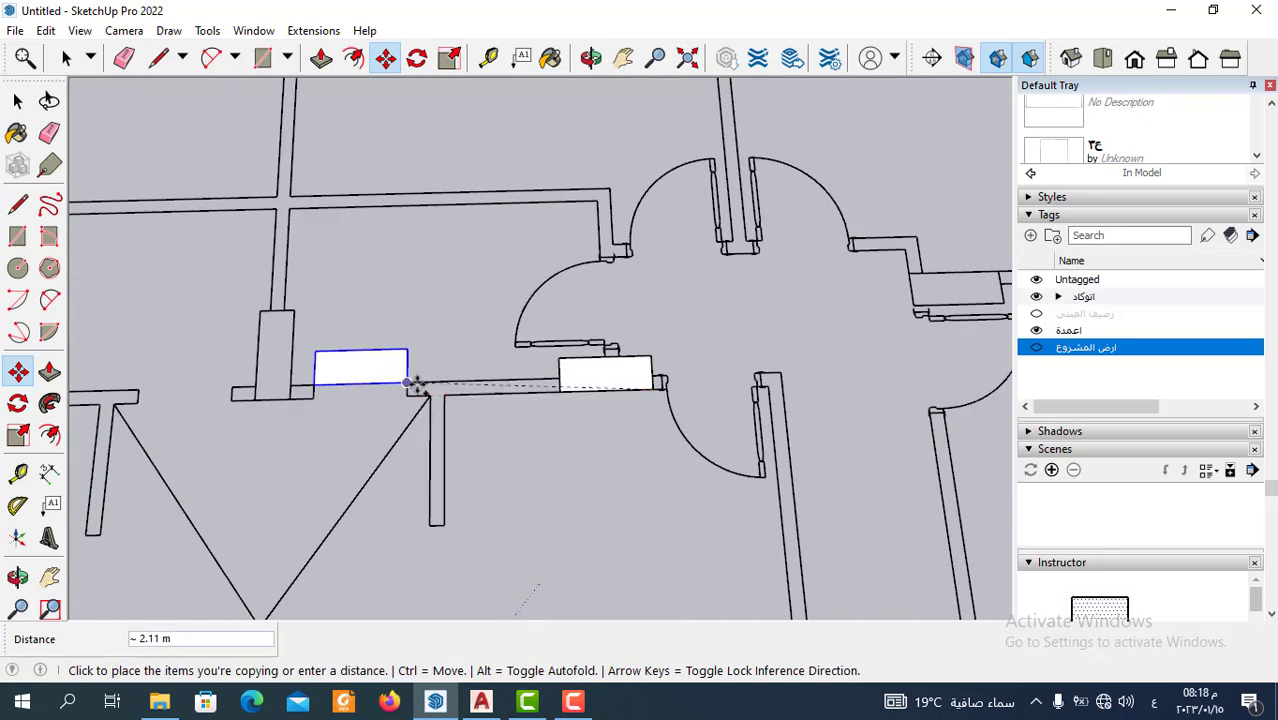
{"action": "scroll", "coordinate": [484, 419], "scroll_direction": "down", "scroll_amount": 2}
{"action": "scroll", "coordinate": [630, 393], "scroll_direction": "up", "scroll_amount": 3}
{"action": "scroll", "coordinate": [632, 389], "scroll_direction": "up", "scroll_amount": 2}
{"action": "scroll", "coordinate": [636, 380], "scroll_direction": "up", "scroll_amount": 3}
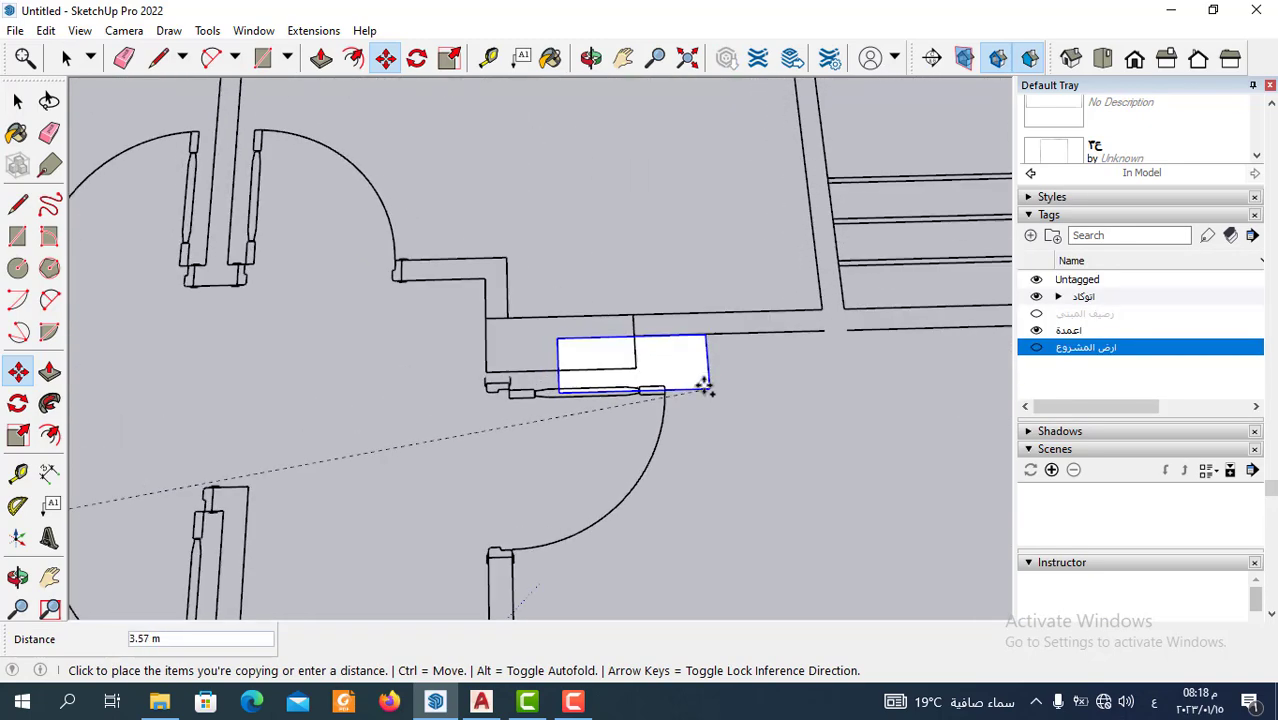
{"action": "left_click", "coordinate": [638, 370]}
{"action": "scroll", "coordinate": [680, 375], "scroll_direction": "down", "scroll_amount": 2}
{"action": "scroll", "coordinate": [650, 357], "scroll_direction": "up", "scroll_amount": 2}
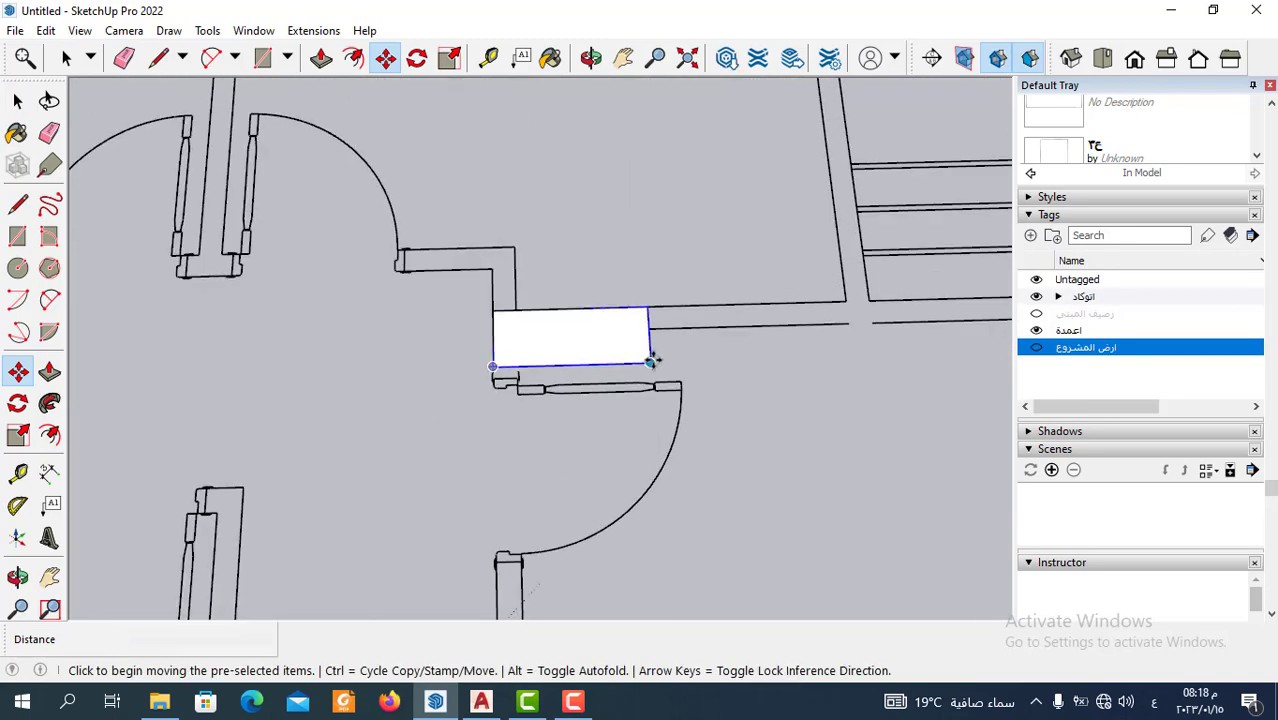
Copy the rectangle to a spot near the plan's central wall stub.
{"action": "left_click", "coordinate": [650, 358]}
{"action": "scroll", "coordinate": [710, 340], "scroll_direction": "down", "scroll_amount": 2}
{"action": "scroll", "coordinate": [716, 322], "scroll_direction": "down", "scroll_amount": 3}
{"action": "scroll", "coordinate": [705, 300], "scroll_direction": "down", "scroll_amount": 2}
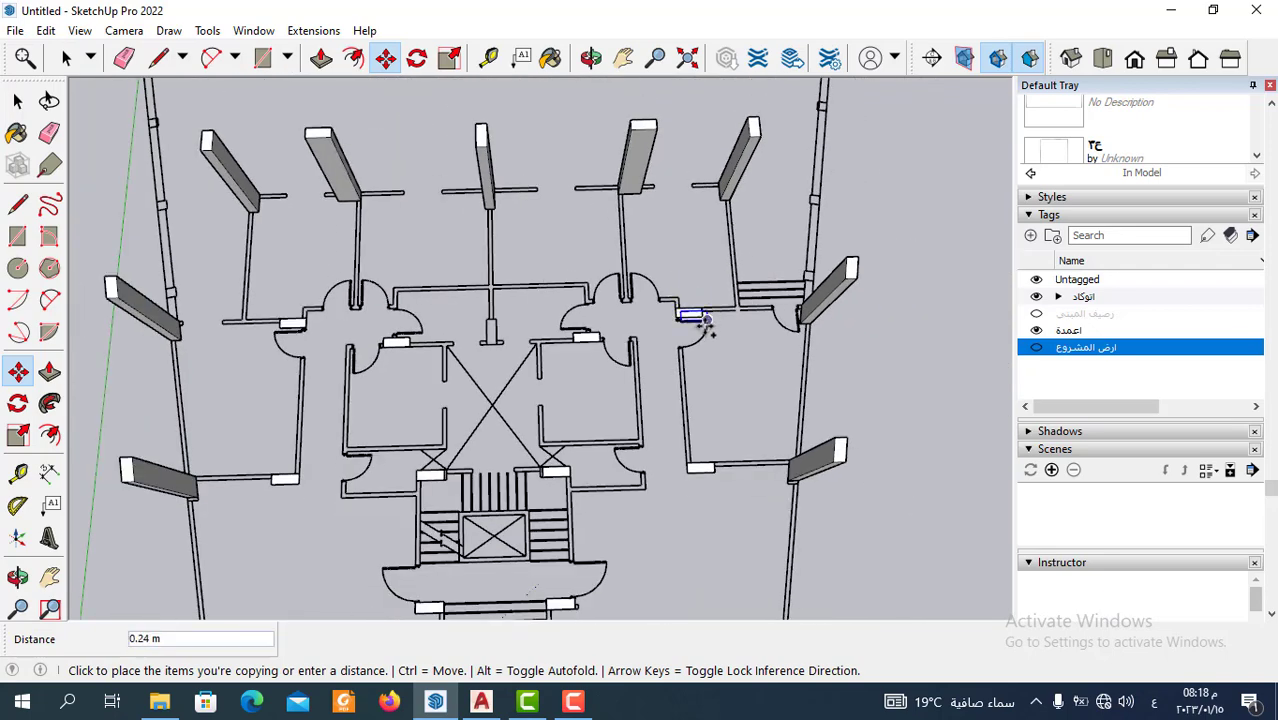
{"action": "scroll", "coordinate": [705, 320], "scroll_direction": "down", "scroll_amount": 2}
{"action": "scroll", "coordinate": [675, 355], "scroll_direction": "up", "scroll_amount": 2}
{"action": "scroll", "coordinate": [576, 300], "scroll_direction": "up", "scroll_amount": 2}
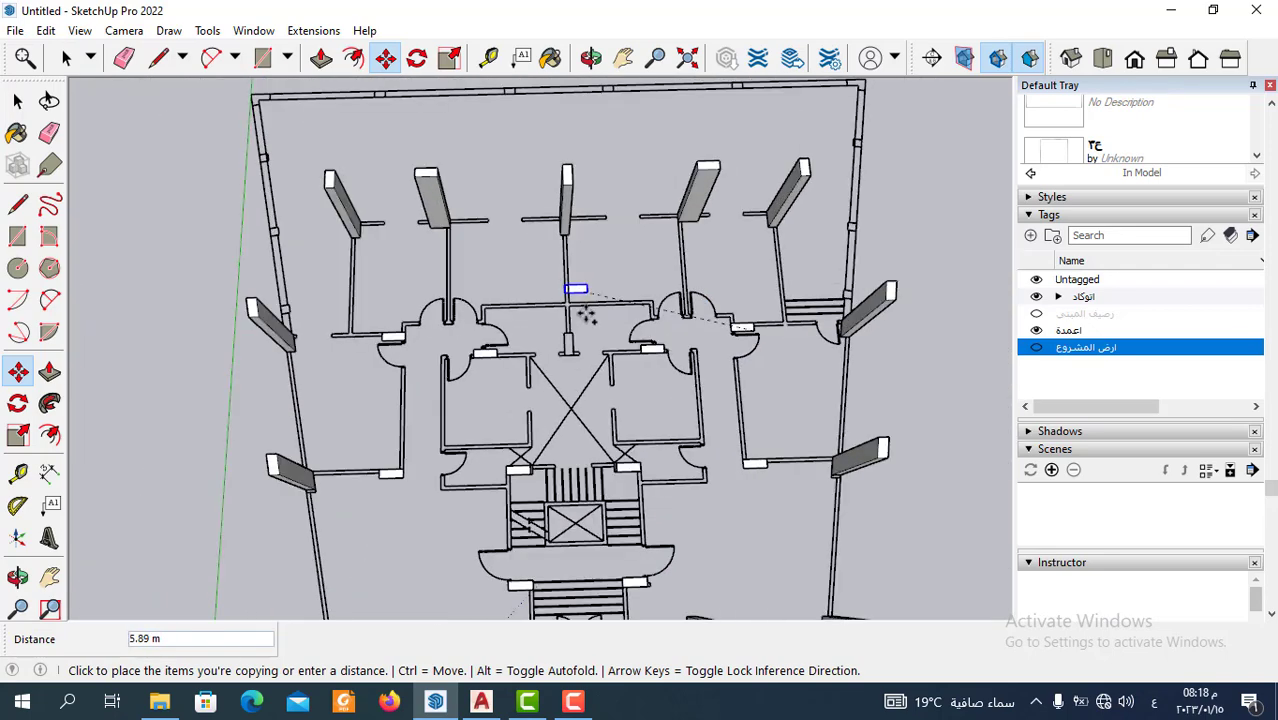
{"action": "scroll", "coordinate": [572, 320], "scroll_direction": "up", "scroll_amount": 2}
{"action": "left_click", "coordinate": [580, 340]}
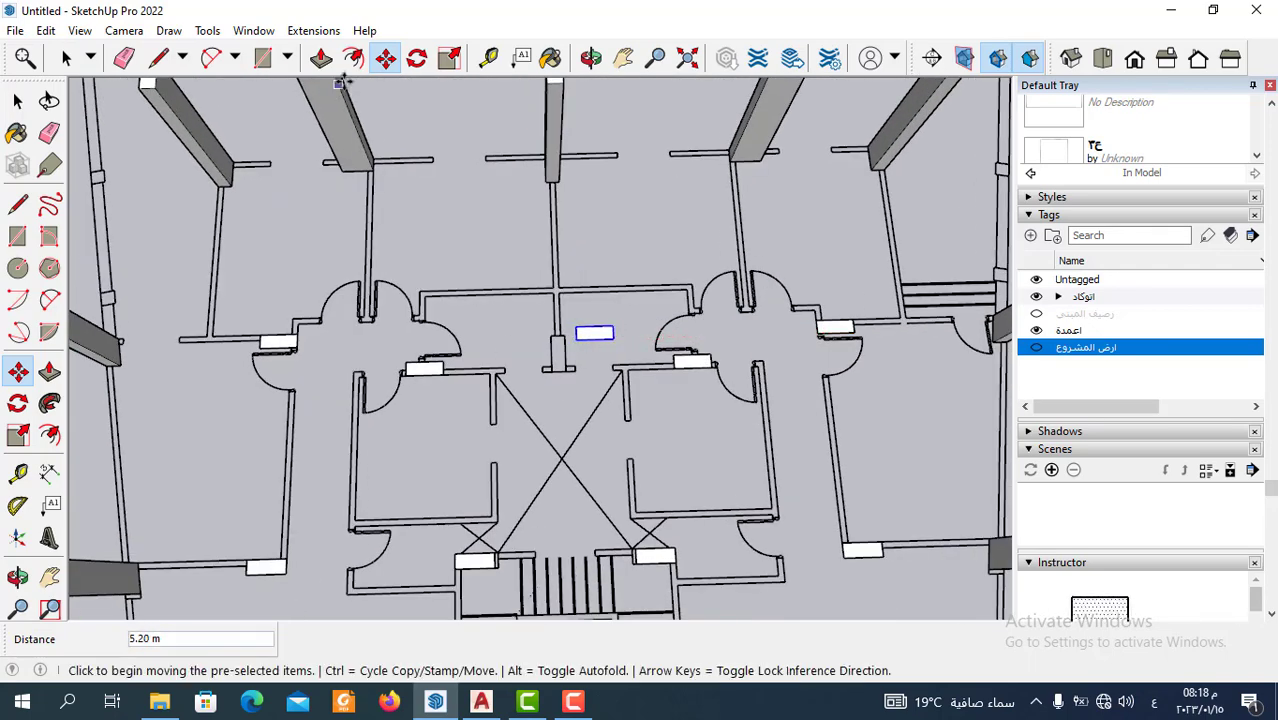
Rotate the central column rectangle 90 degrees about its corner.
{"action": "left_click", "coordinate": [404, 61]}
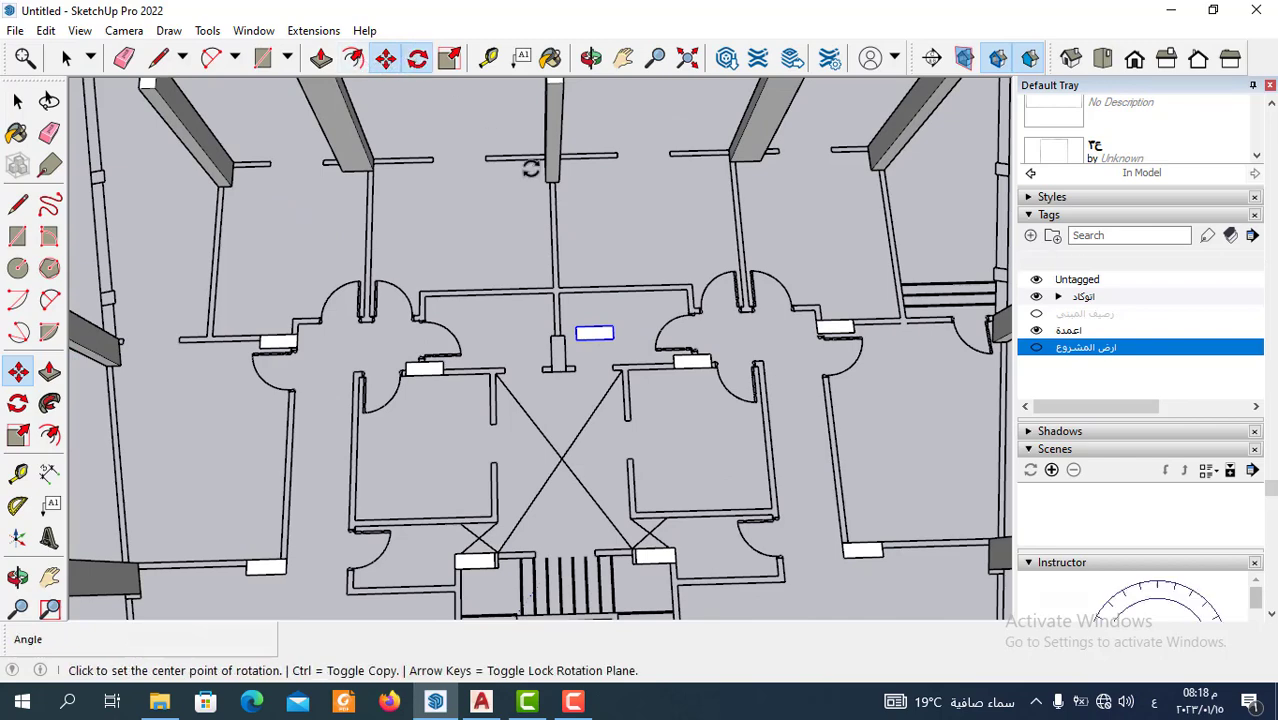
{"action": "scroll", "coordinate": [600, 330], "scroll_direction": "up", "scroll_amount": 2}
{"action": "scroll", "coordinate": [605, 350], "scroll_direction": "up", "scroll_amount": 2}
{"action": "left_click", "coordinate": [609, 358]}
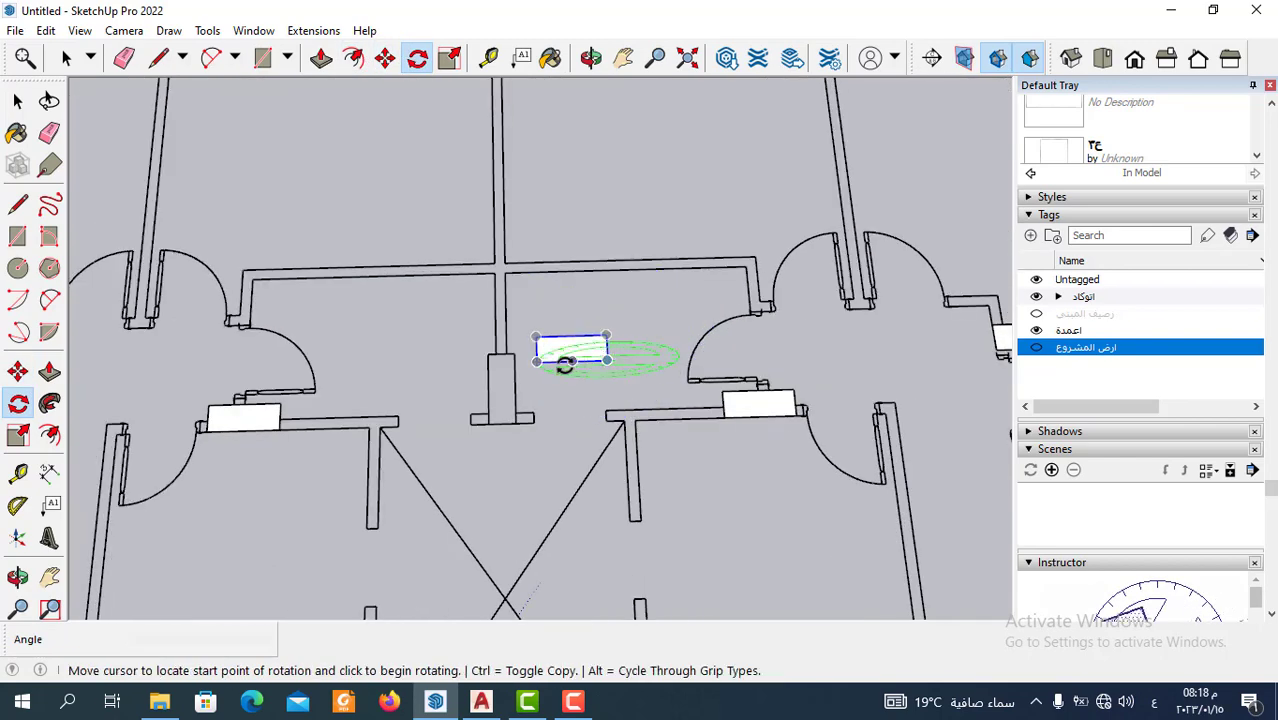
{"action": "left_click", "coordinate": [536, 361]}
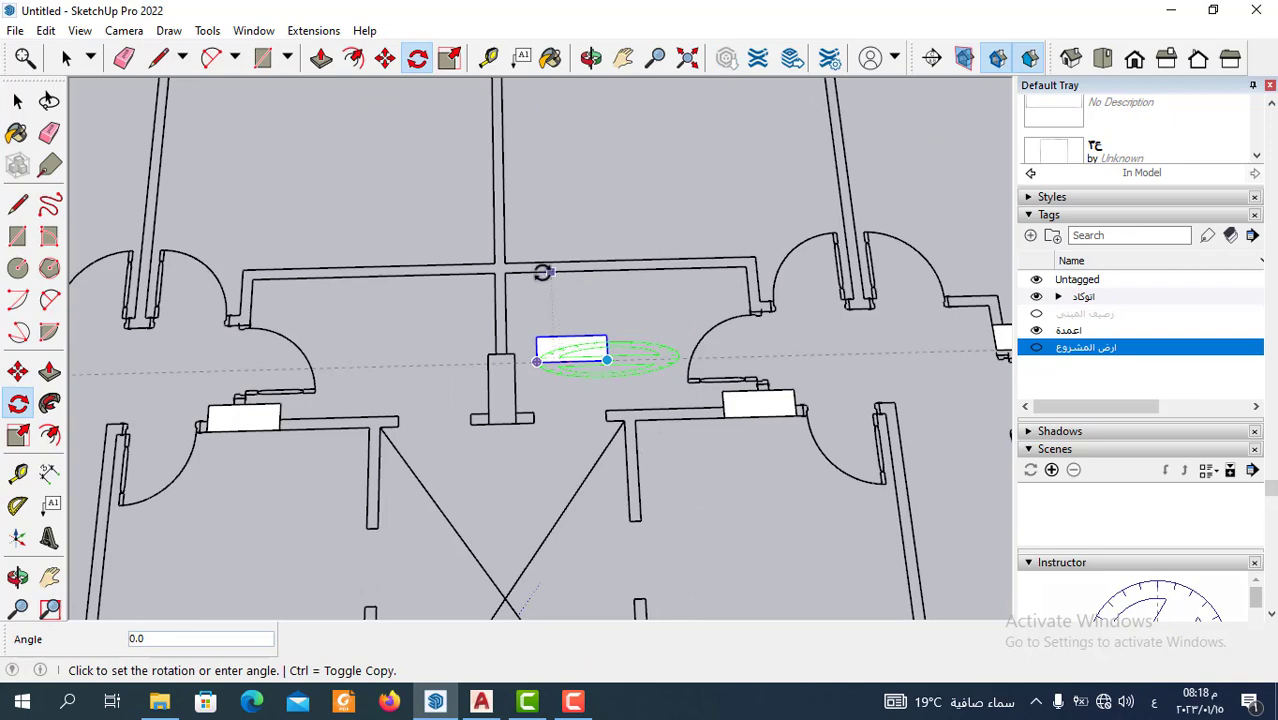
{"action": "left_click", "coordinate": [559, 293]}
{"action": "scroll", "coordinate": [600, 337], "scroll_direction": "up", "scroll_amount": 2}
{"action": "scroll", "coordinate": [600, 330], "scroll_direction": "up", "scroll_amount": 2}
{"action": "scroll", "coordinate": [604, 318], "scroll_direction": "up", "scroll_amount": 2}
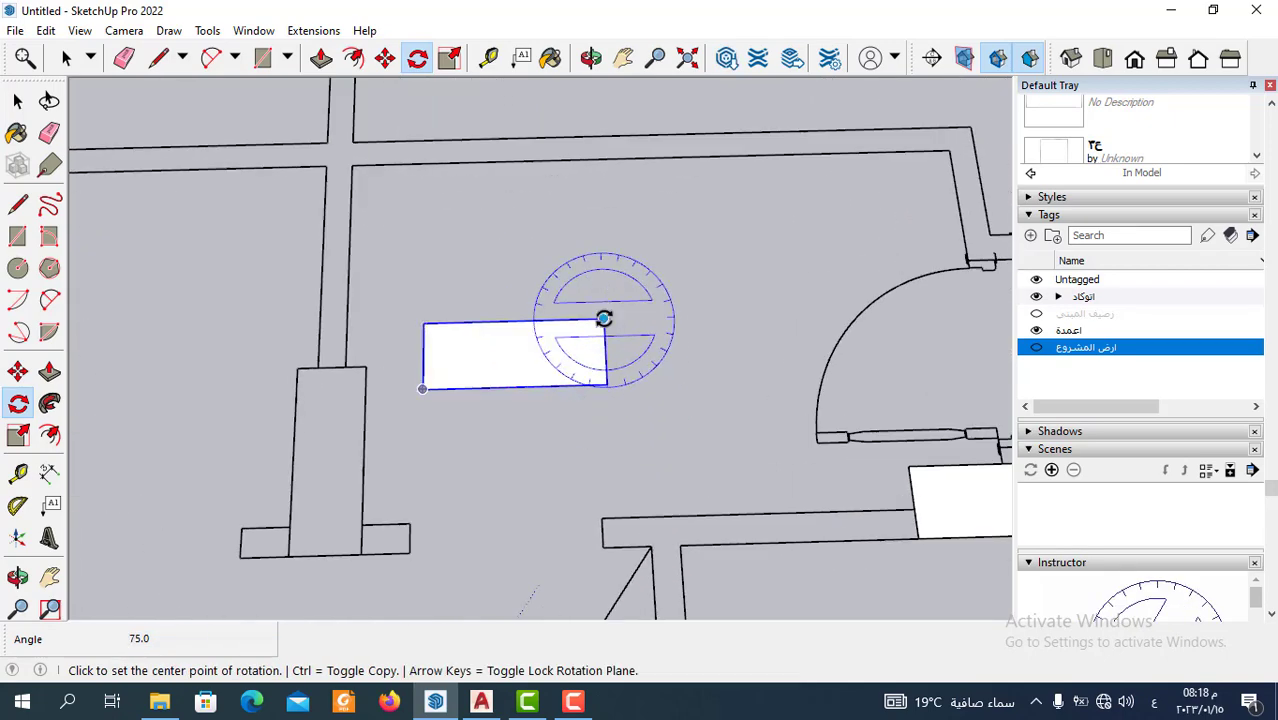
{"action": "left_click", "coordinate": [603, 318]}
{"action": "left_click", "coordinate": [606, 385]}
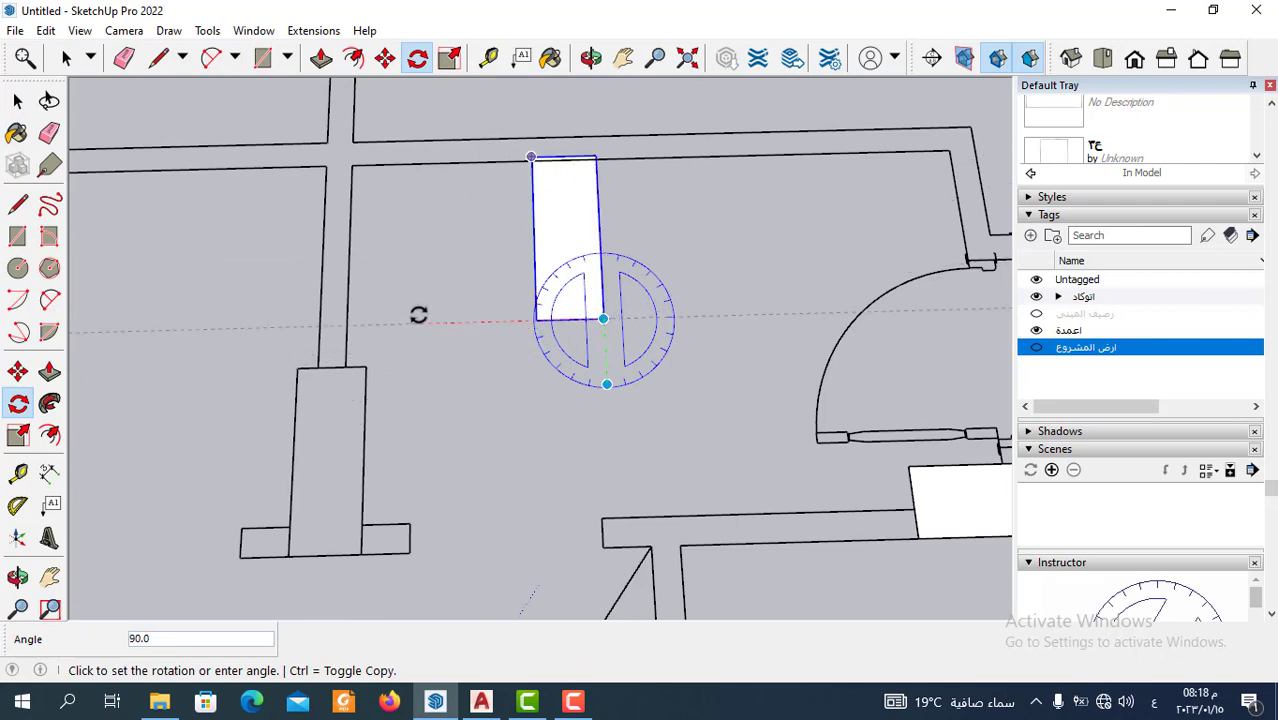
{"action": "left_click", "coordinate": [414, 312]}
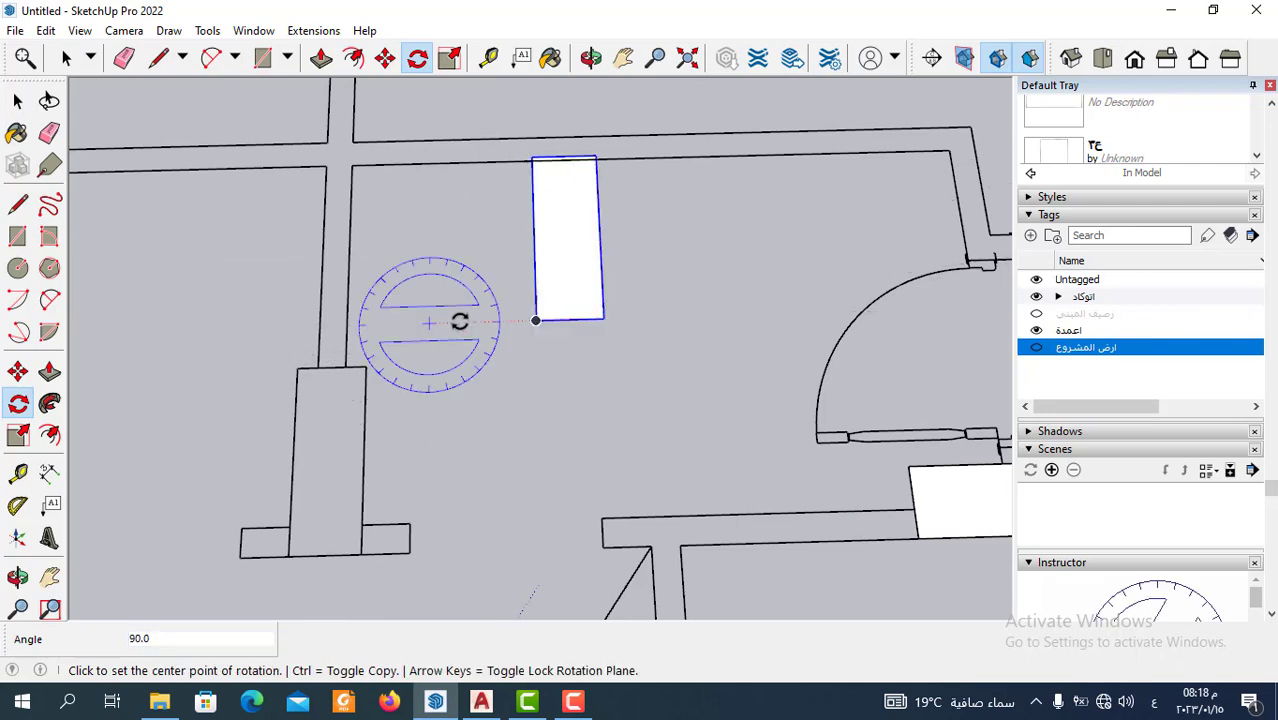
Move the rotated rectangle by its corner onto the central wall stub, then return to Select.
{"action": "left_click", "coordinate": [385, 58]}
{"action": "left_click", "coordinate": [603, 318]}
{"action": "scroll", "coordinate": [656, 240], "scroll_direction": "down", "scroll_amount": 2}
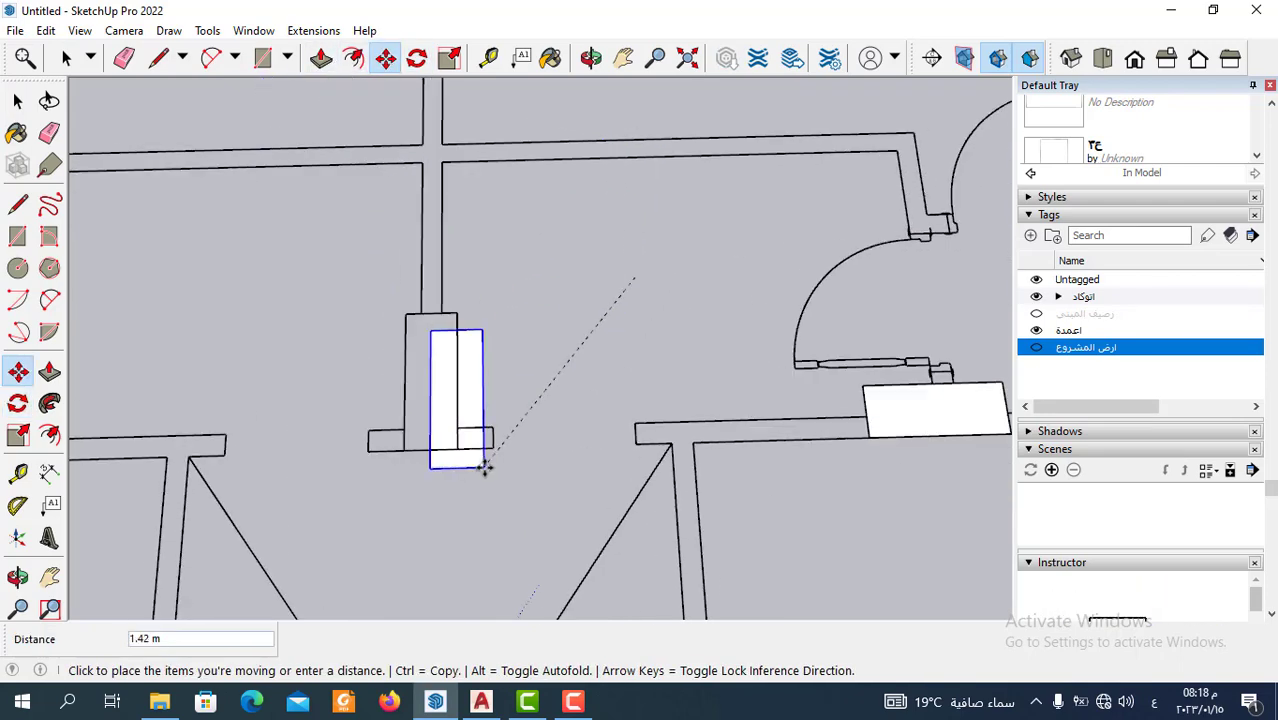
{"action": "scroll", "coordinate": [470, 455], "scroll_direction": "up", "scroll_amount": 2}
{"action": "left_click", "coordinate": [448, 437]}
{"action": "scroll", "coordinate": [599, 245], "scroll_direction": "down", "scroll_amount": 2}
{"action": "scroll", "coordinate": [600, 260], "scroll_direction": "down", "scroll_amount": 3}
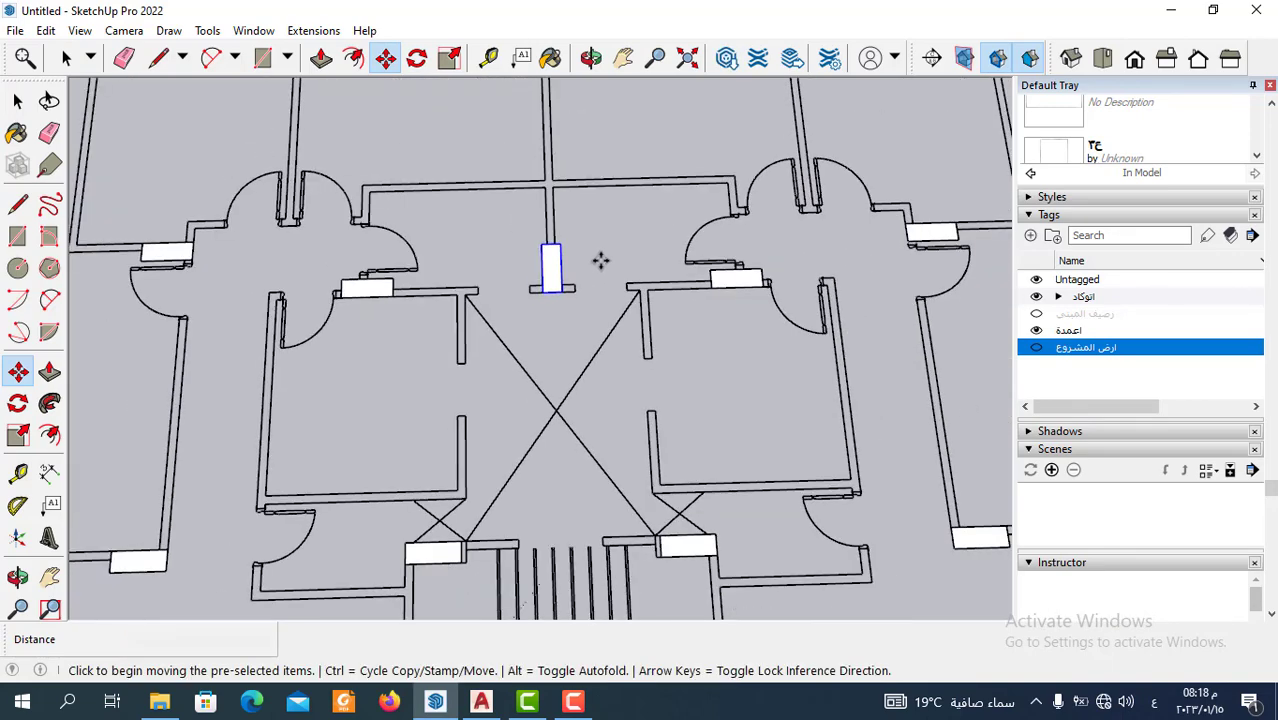
{"action": "scroll", "coordinate": [600, 260], "scroll_direction": "down", "scroll_amount": 2}
{"action": "left_click", "coordinate": [66, 58]}
{"action": "scroll", "coordinate": [613, 388], "scroll_direction": "down", "scroll_amount": 2}
Inside the central column component, Push/Pull the footprint up to 4 m and orbit to check it.
{"action": "scroll", "coordinate": [613, 388], "scroll_direction": "down", "scroll_amount": 2}
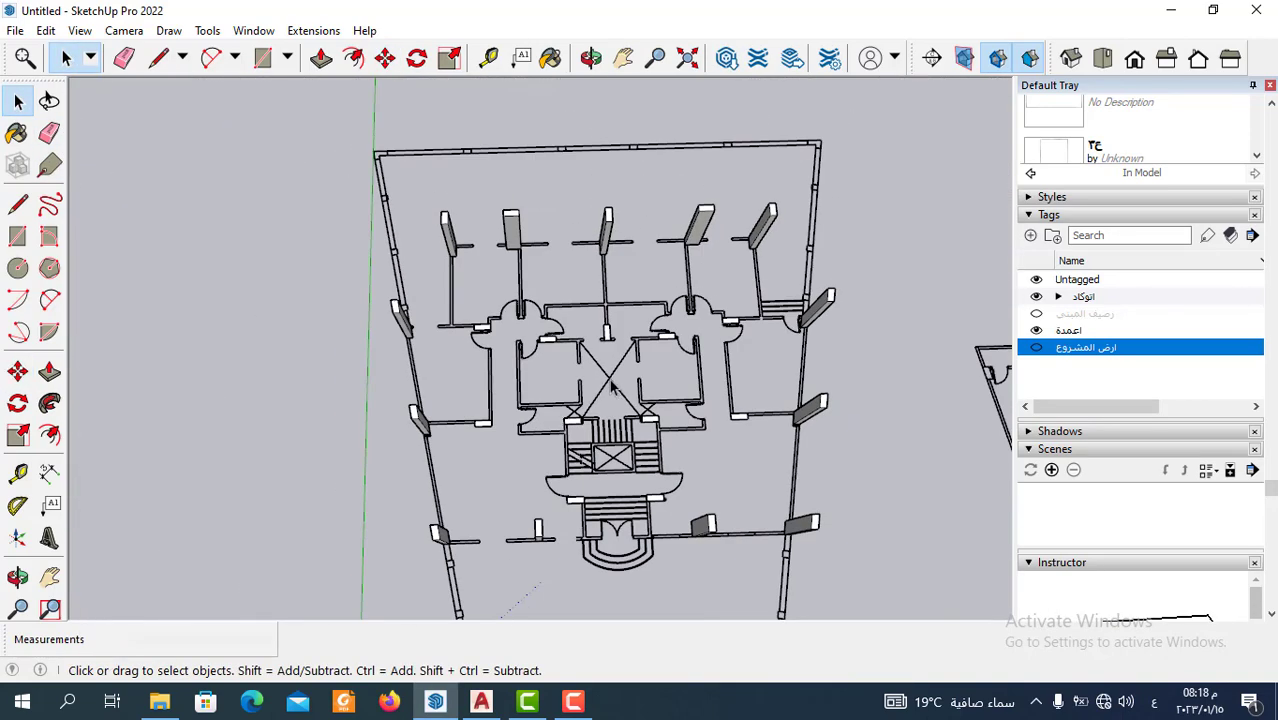
{"action": "scroll", "coordinate": [613, 388], "scroll_direction": "up", "scroll_amount": 3}
{"action": "scroll", "coordinate": [605, 336], "scroll_direction": "up", "scroll_amount": 1}
{"action": "double_click", "coordinate": [592, 325]}
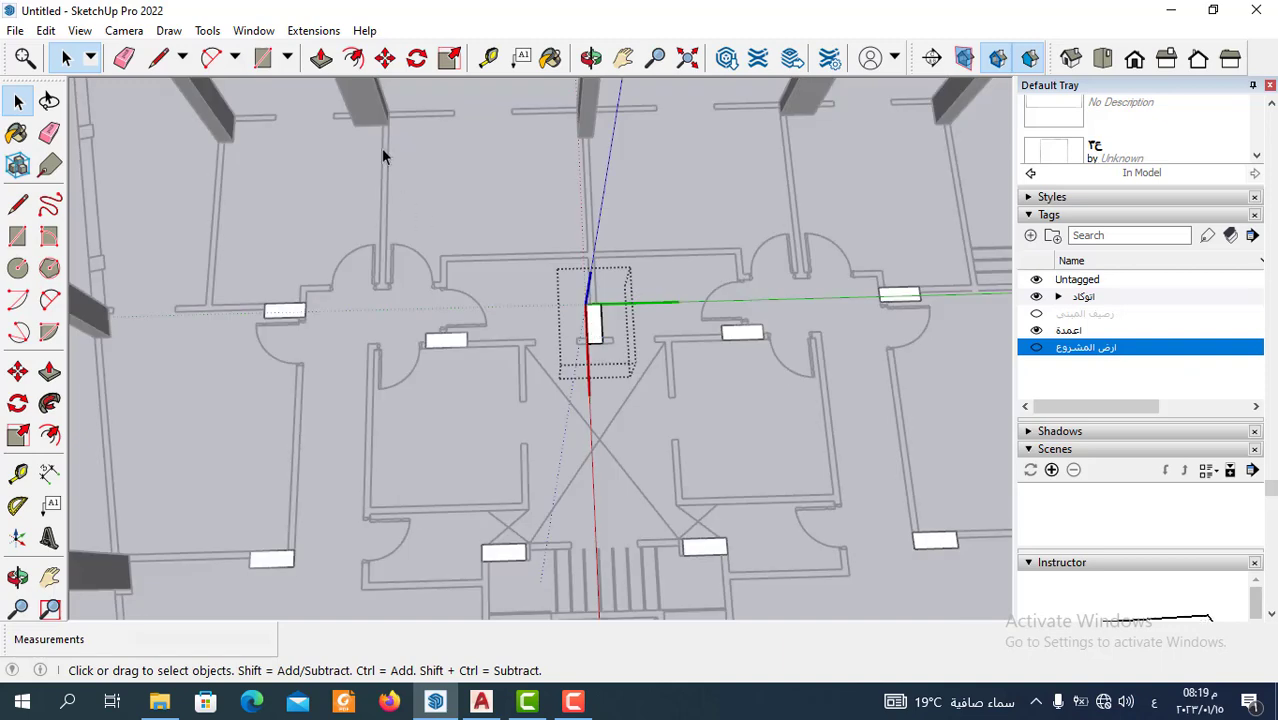
{"action": "left_click", "coordinate": [320, 60]}
{"action": "left_click", "coordinate": [598, 345]}
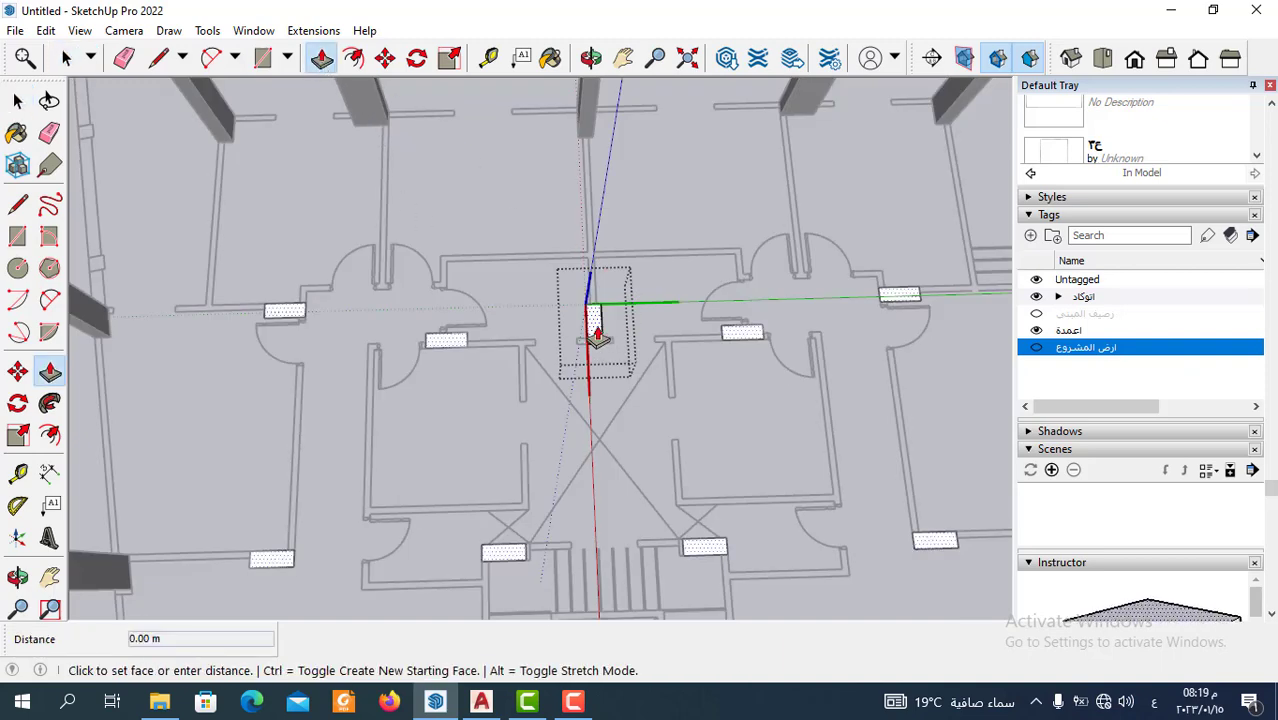
{"action": "left_click", "coordinate": [592, 265]}
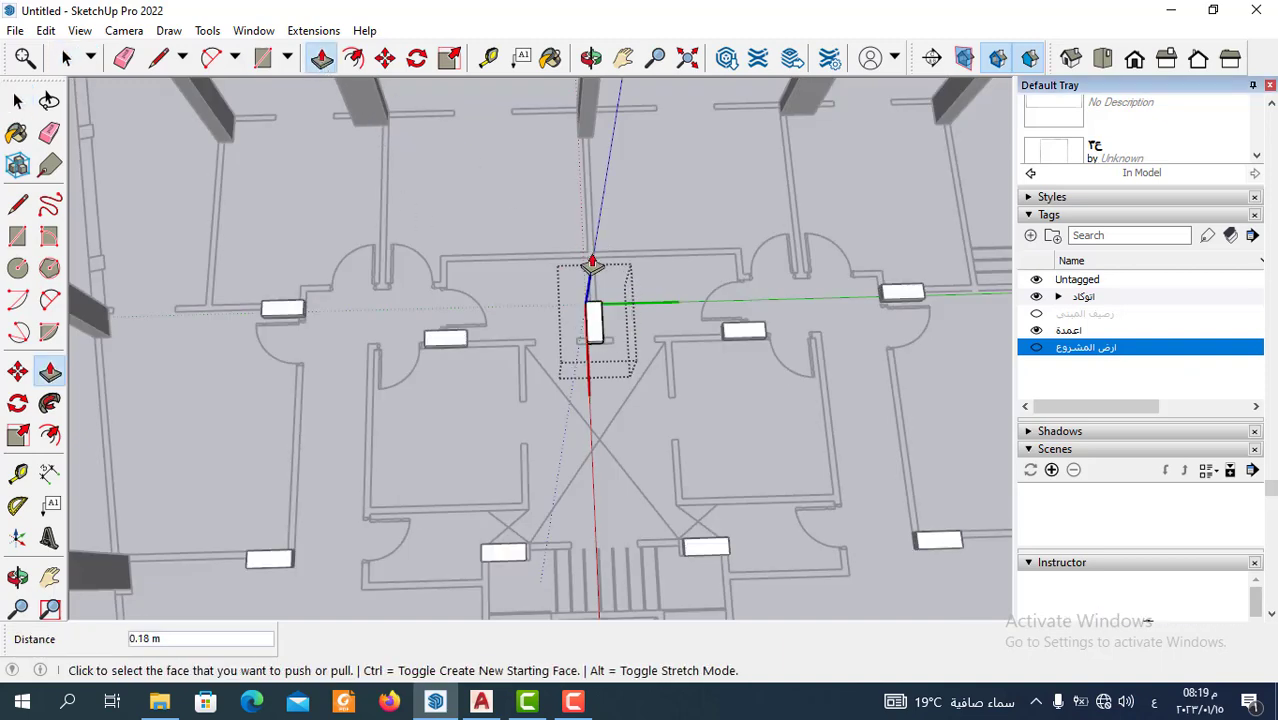
{"action": "left_click", "coordinate": [593, 340]}
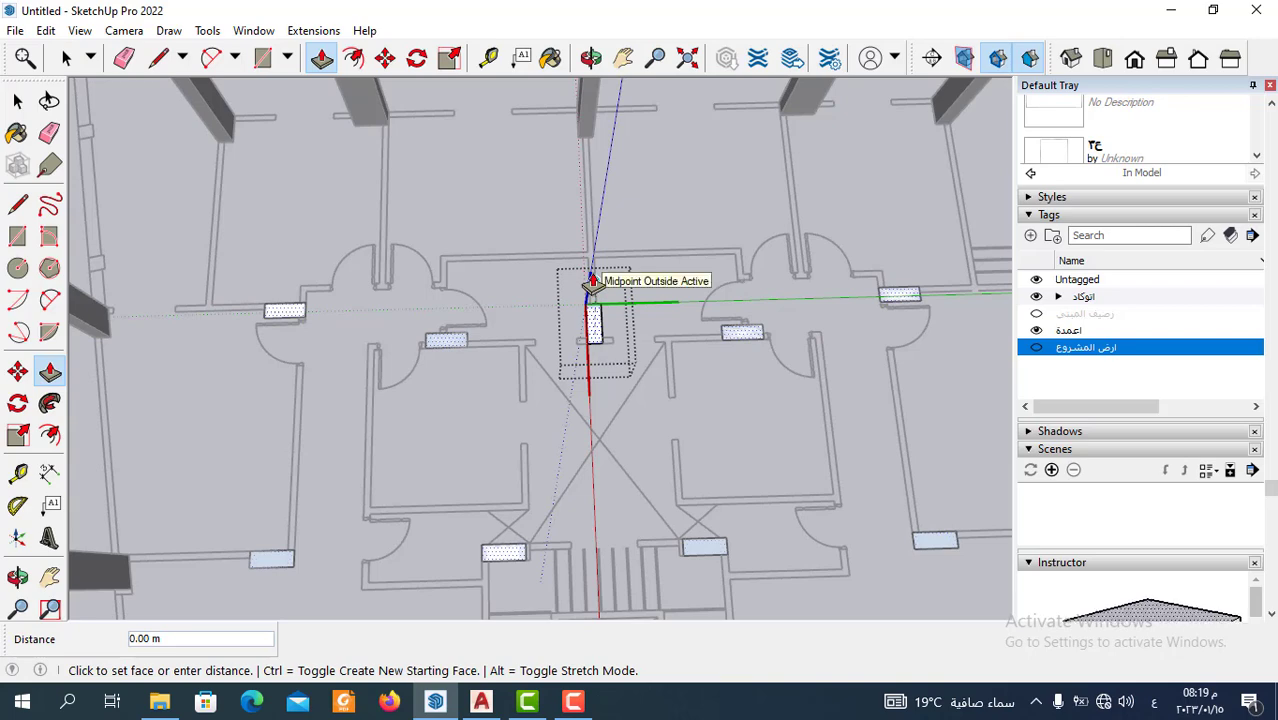
{"action": "type", "text": "4"}
{"action": "key", "text": "Return"}
{"action": "scroll", "coordinate": [590, 280], "scroll_direction": "down", "scroll_amount": 3}
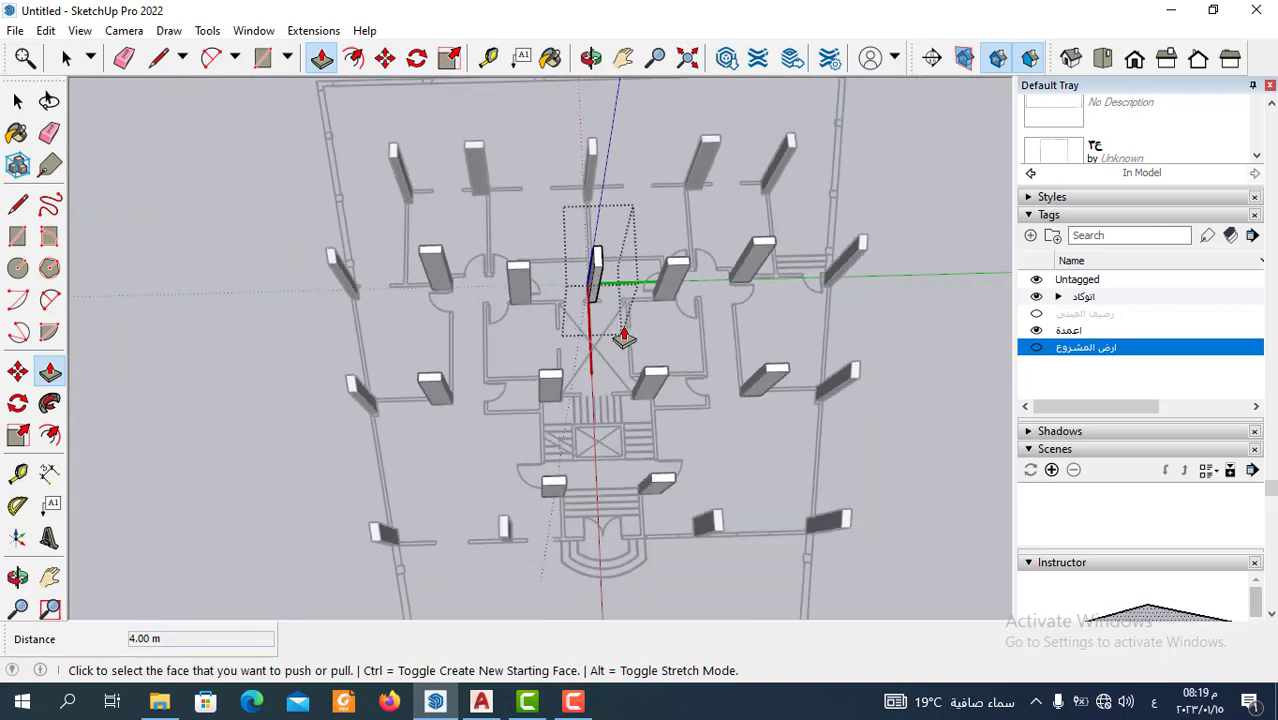
{"action": "mouse_move", "coordinate": [599, 271]}
{"action": "middle_mouse_down"}
{"action": "mouse_move", "coordinate": [607, 170]}
{"action": "mouse_move", "coordinate": [262, 174]}
{"action": "middle_mouse_up"}
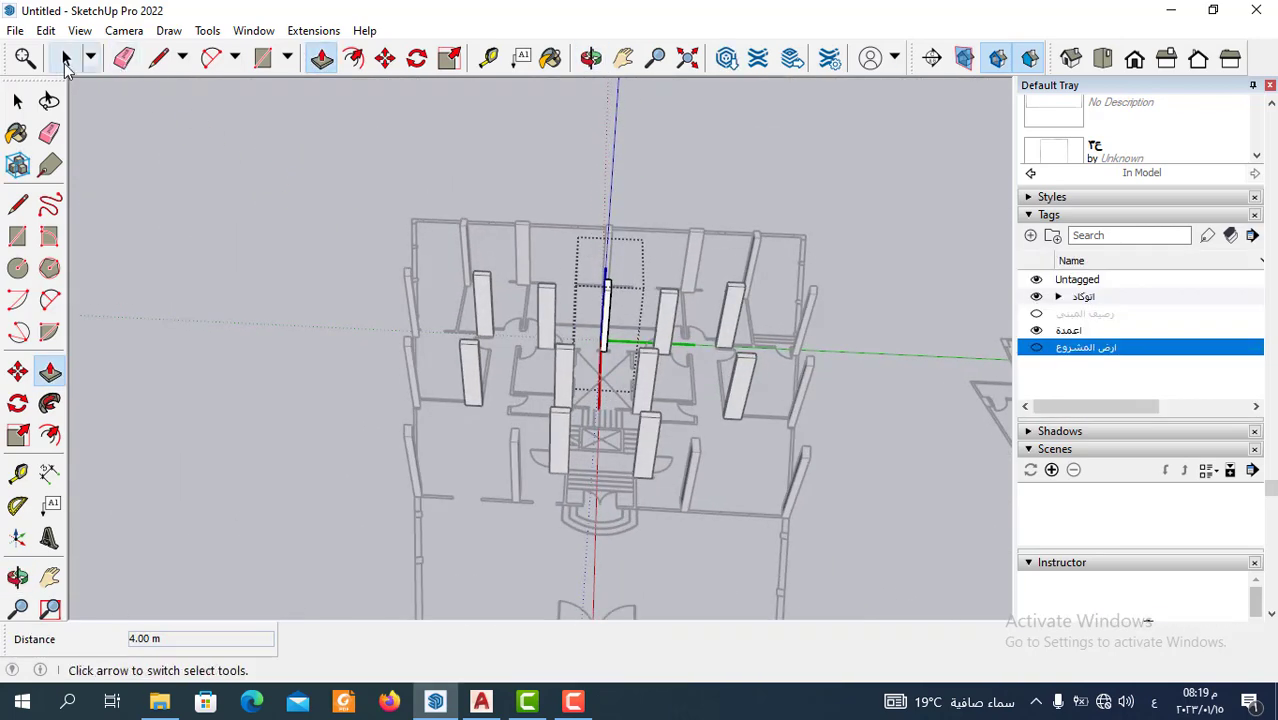
{"action": "left_click", "coordinate": [66, 57]}
{"action": "mouse_move", "coordinate": [380, 210]}
{"action": "middle_mouse_down"}
{"action": "mouse_move", "coordinate": [440, 240]}
{"action": "mouse_move", "coordinate": [813, 537]}
{"action": "mouse_move", "coordinate": [599, 563]}
{"action": "mouse_move", "coordinate": [484, 470]}
{"action": "middle_mouse_up"}
{"action": "scroll", "coordinate": [440, 240], "scroll_direction": "down", "scroll_amount": 3}
{"action": "scroll", "coordinate": [484, 470], "scroll_direction": "up", "scroll_amount": 3}
{"action": "mouse_move", "coordinate": [611, 440]}
{"action": "middle_mouse_down"}
{"action": "mouse_move", "coordinate": [479, 405]}
{"action": "mouse_move", "coordinate": [655, 399]}
{"action": "mouse_move", "coordinate": [766, 443]}
{"action": "middle_mouse_up"}
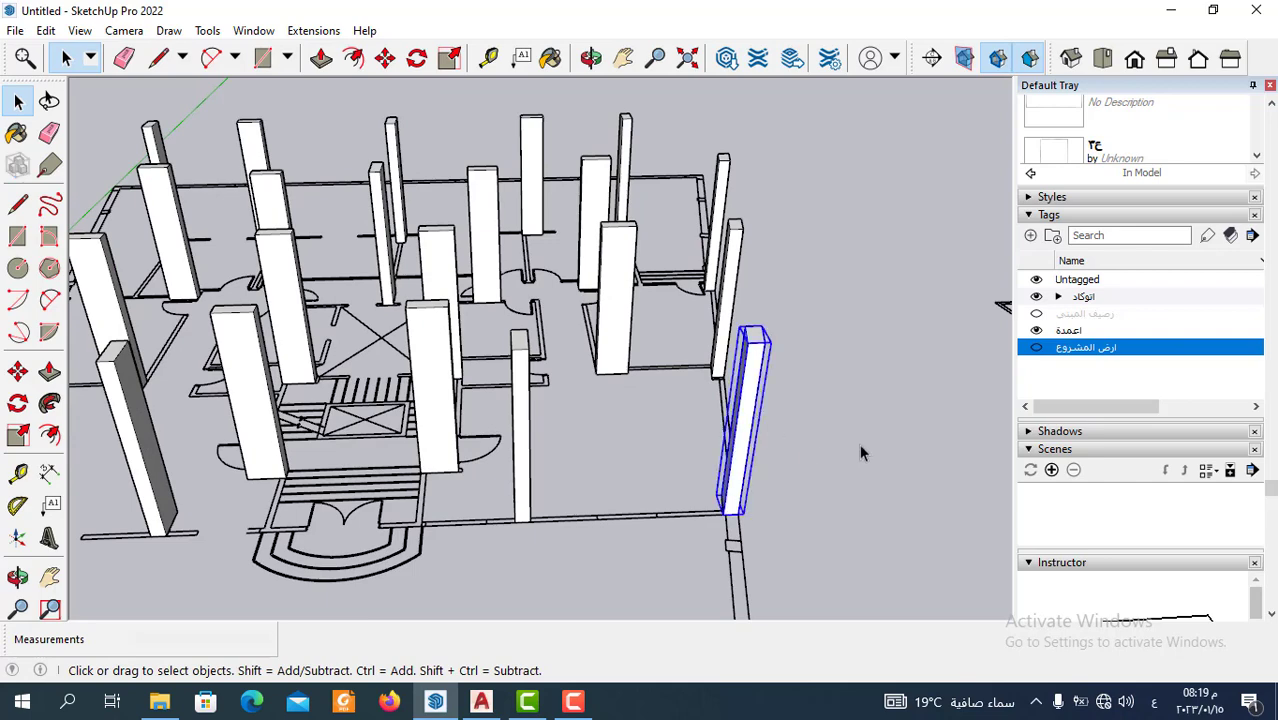
{"action": "scroll", "coordinate": [855, 437], "scroll_direction": "down", "scroll_amount": 2}
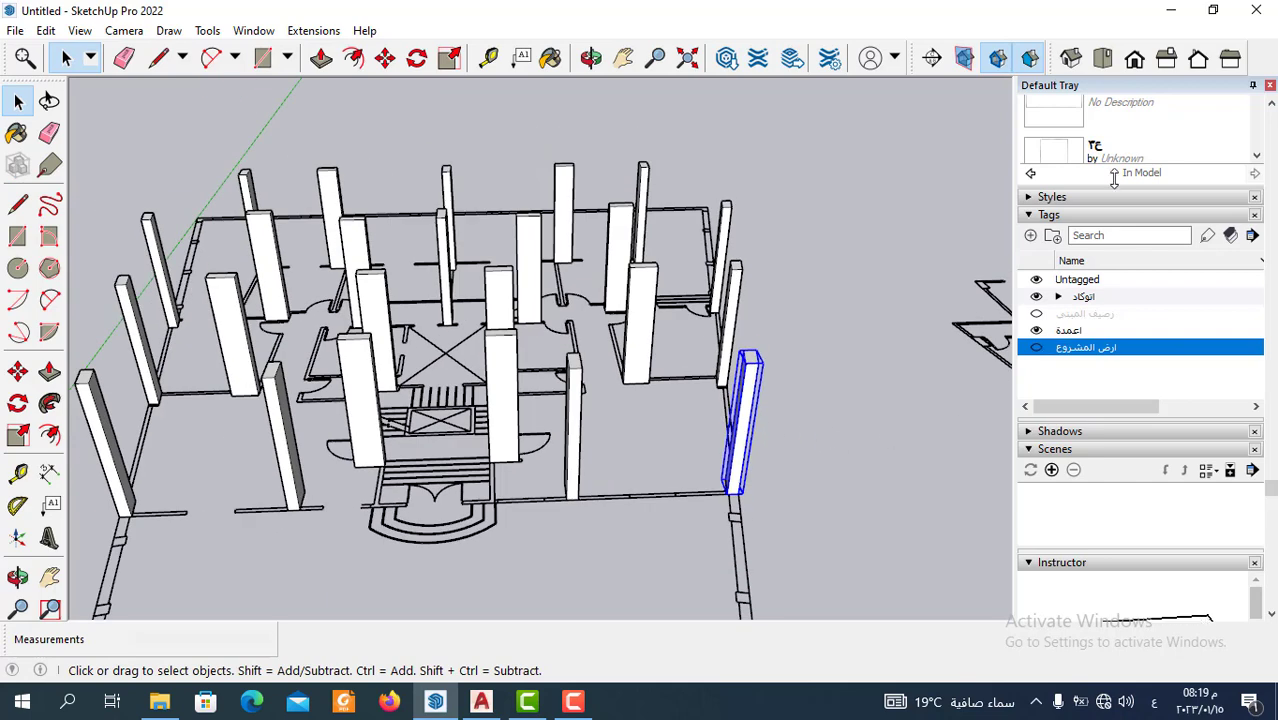
{"action": "scroll", "coordinate": [1120, 240], "scroll_direction": "up", "scroll_amount": 5}
{"action": "scroll", "coordinate": [1137, 162], "scroll_direction": "up", "scroll_amount": 5}
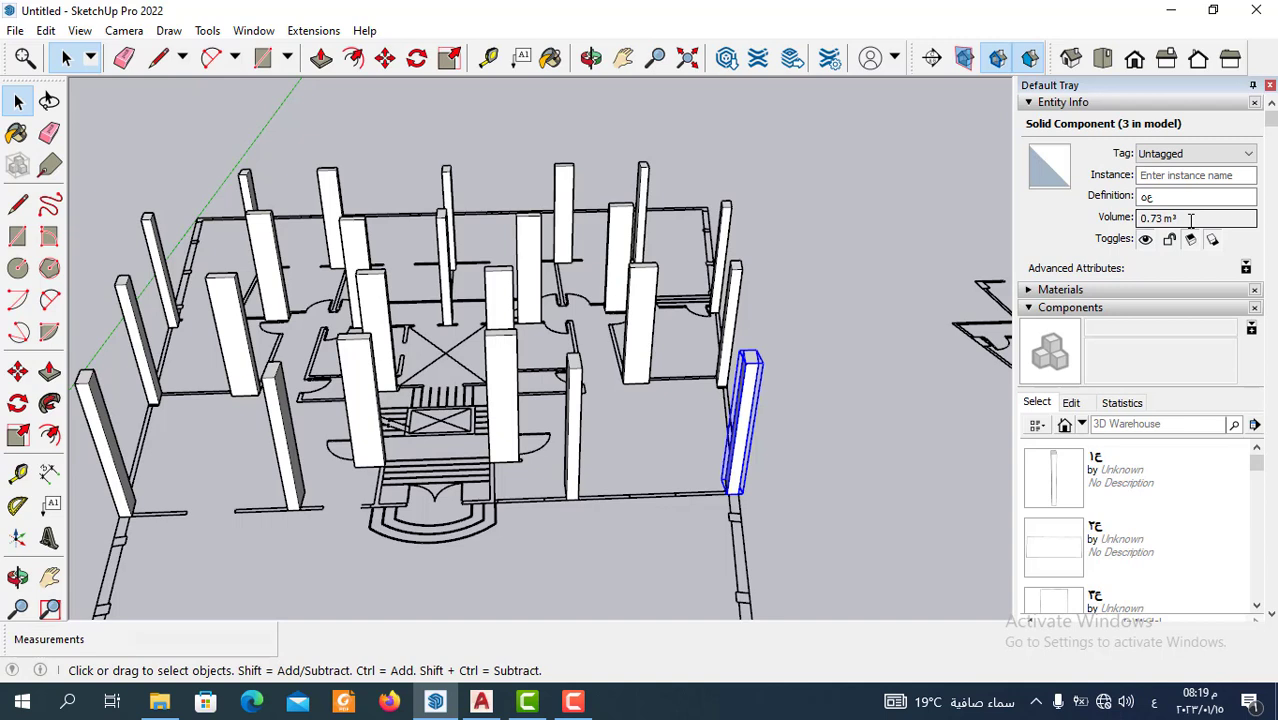
{"action": "left_click", "coordinate": [799, 397]}
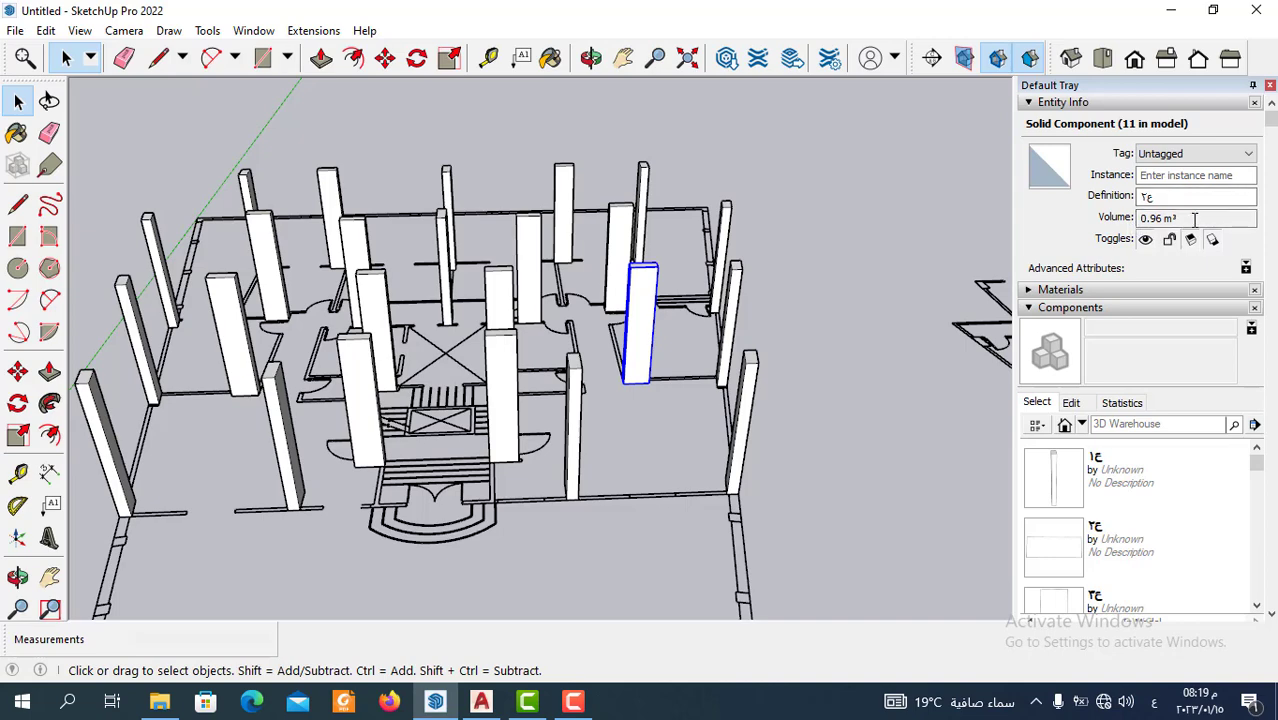
{"action": "left_click", "coordinate": [873, 328]}
{"action": "scroll", "coordinate": [808, 339], "scroll_direction": "down", "scroll_amount": 3}
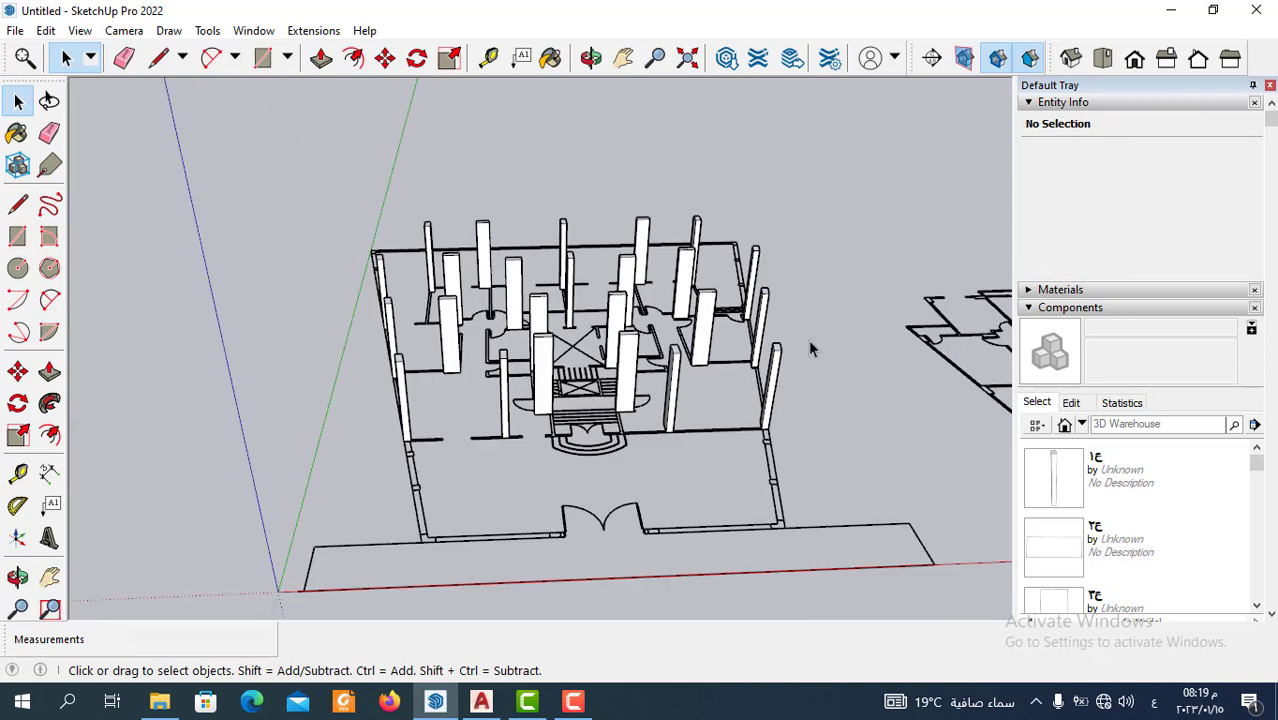
{"action": "scroll", "coordinate": [720, 400], "scroll_direction": "down", "scroll_amount": 2}
{"action": "middle_click_drag", "start_coordinate": [720, 400], "coordinate": [705, 479]}
{"action": "scroll", "coordinate": [705, 395], "scroll_direction": "up", "scroll_amount": 2}
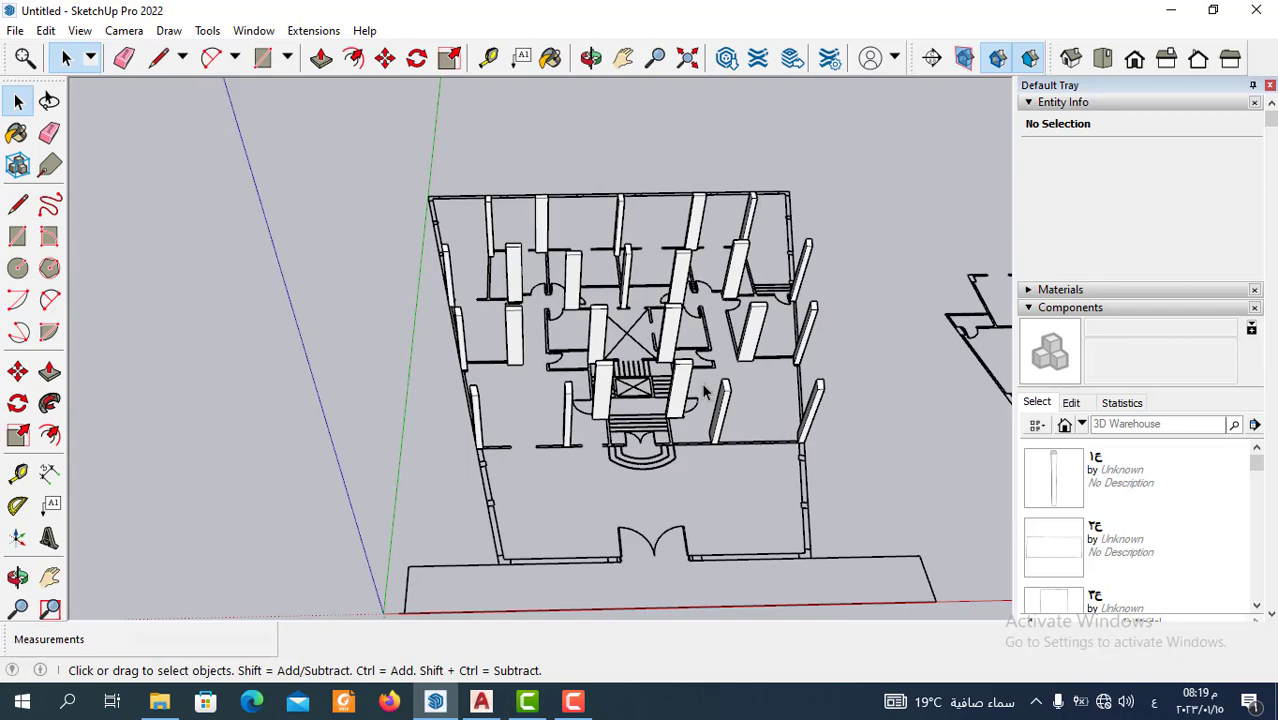
{"action": "mouse_move", "coordinate": [710, 399]}
{"action": "middle_mouse_down"}
{"action": "mouse_move", "coordinate": [656, 377]}
{"action": "mouse_move", "coordinate": [681, 408]}
{"action": "mouse_move", "coordinate": [685, 500]}
{"action": "mouse_move", "coordinate": [571, 423]}
{"action": "mouse_move", "coordinate": [747, 418]}
{"action": "middle_mouse_up"}
{"action": "scroll", "coordinate": [747, 418], "scroll_direction": "down", "scroll_amount": 2}
{"action": "scroll", "coordinate": [1093, 388], "scroll_direction": "down", "scroll_amount": 2}
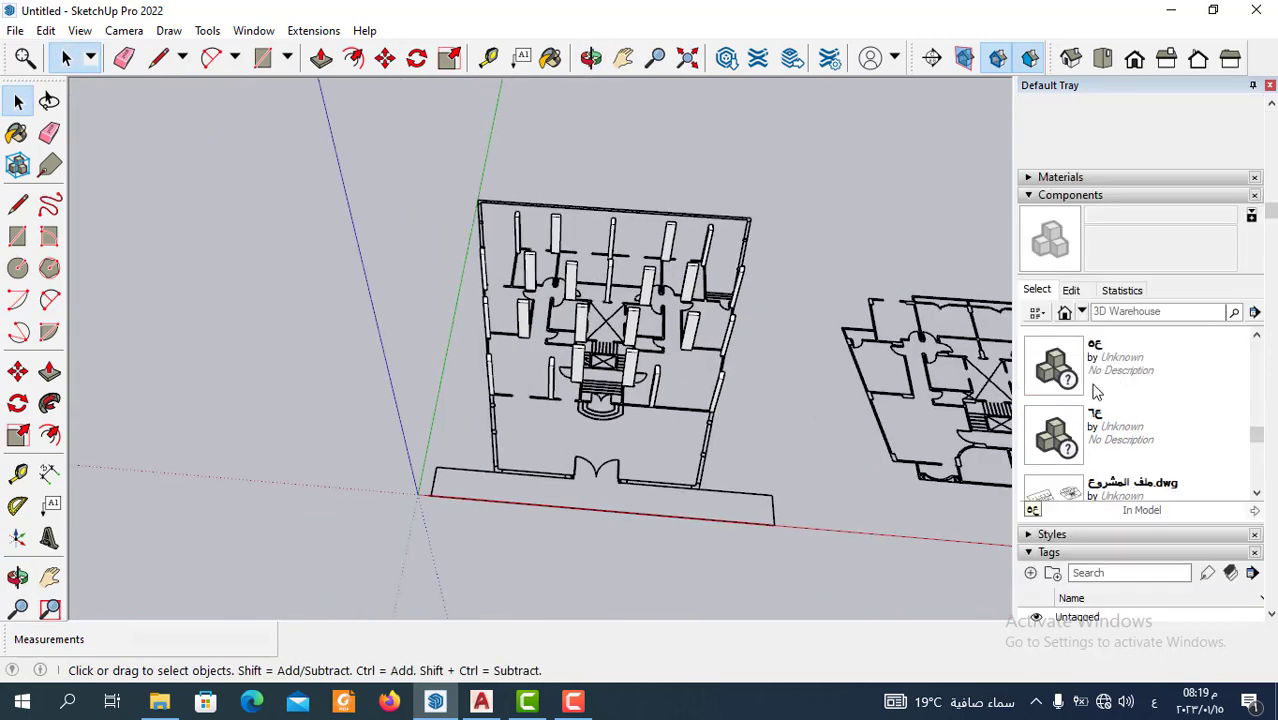
{"action": "scroll", "coordinate": [1062, 484], "scroll_direction": "down", "scroll_amount": 5}
{"action": "scroll", "coordinate": [1062, 484], "scroll_direction": "up", "scroll_amount": 2}
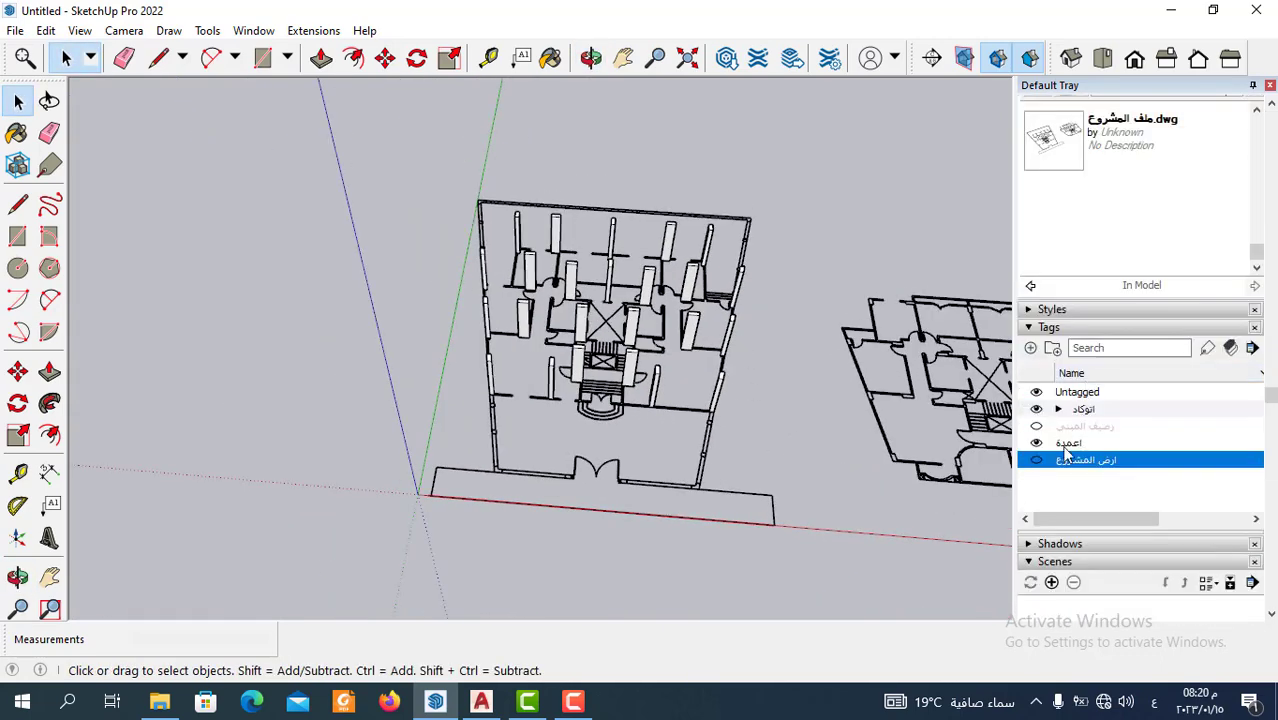
Select all instances of the right-wall column and assign them to the اعمدة tag.
{"action": "left_click", "coordinate": [717, 394]}
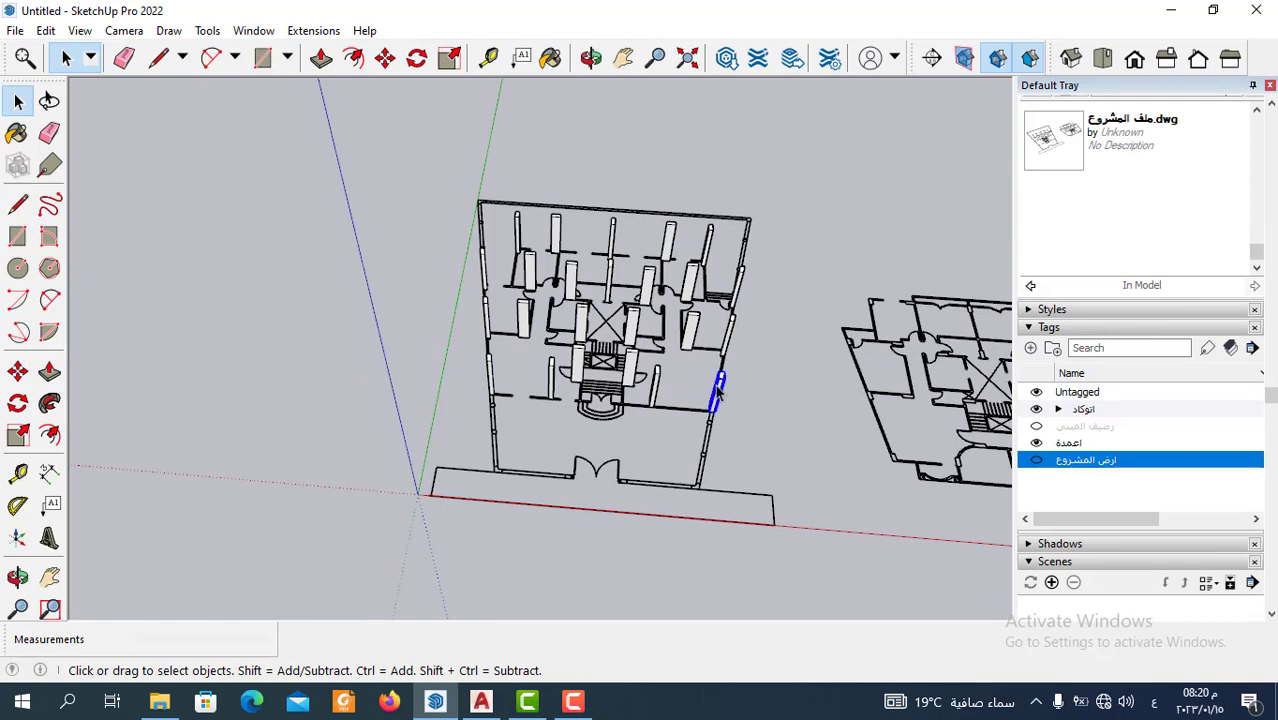
{"action": "right_click", "coordinate": [717, 394]}
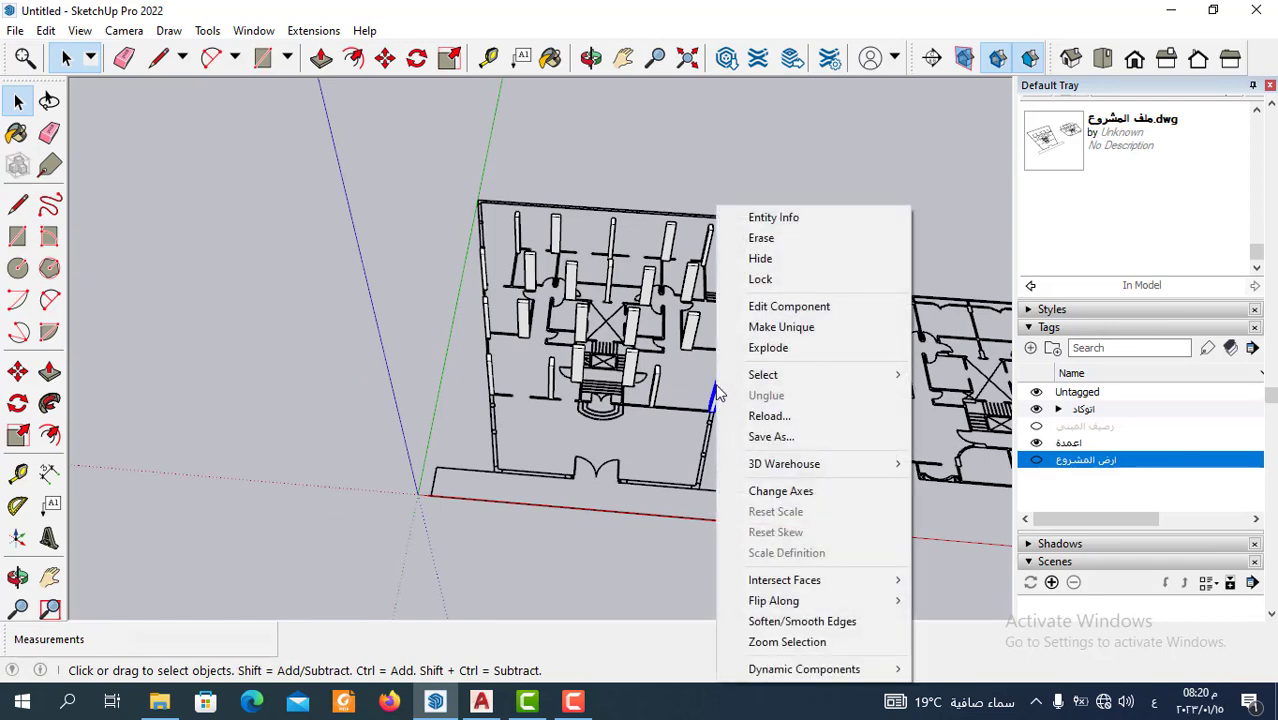
{"action": "mouse_move", "coordinate": [763, 374]}
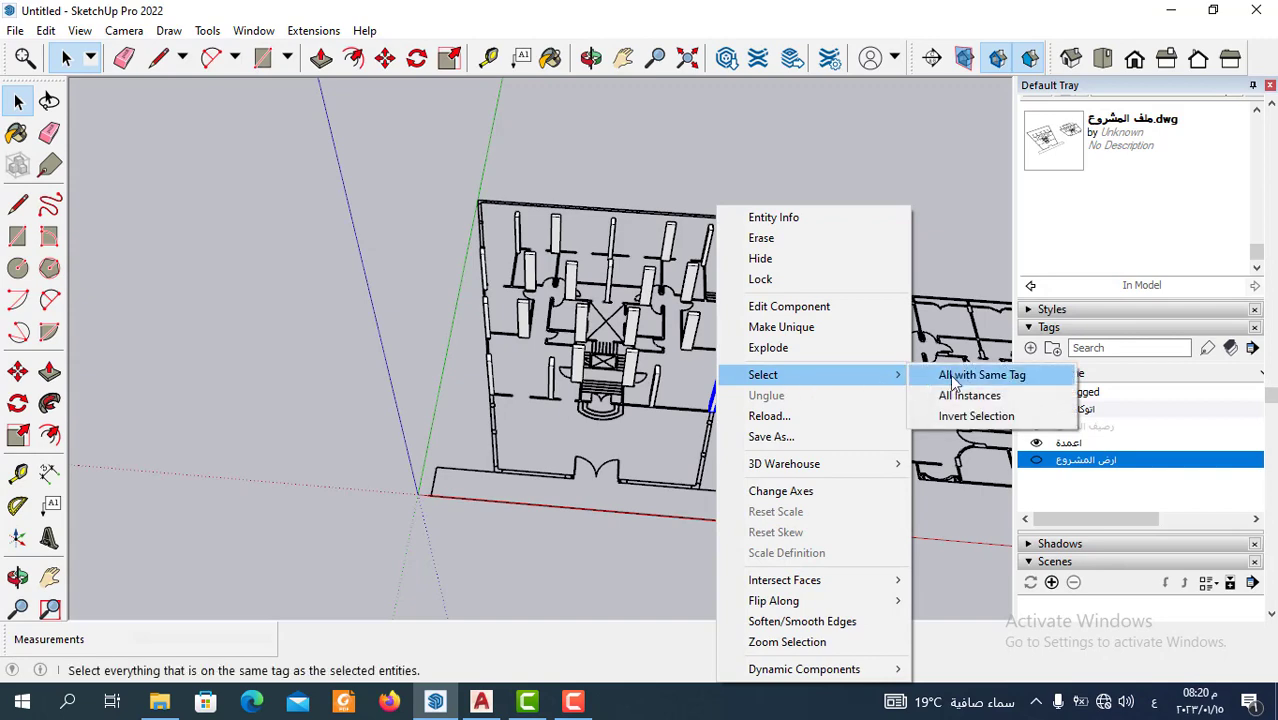
{"action": "left_click", "coordinate": [963, 397]}
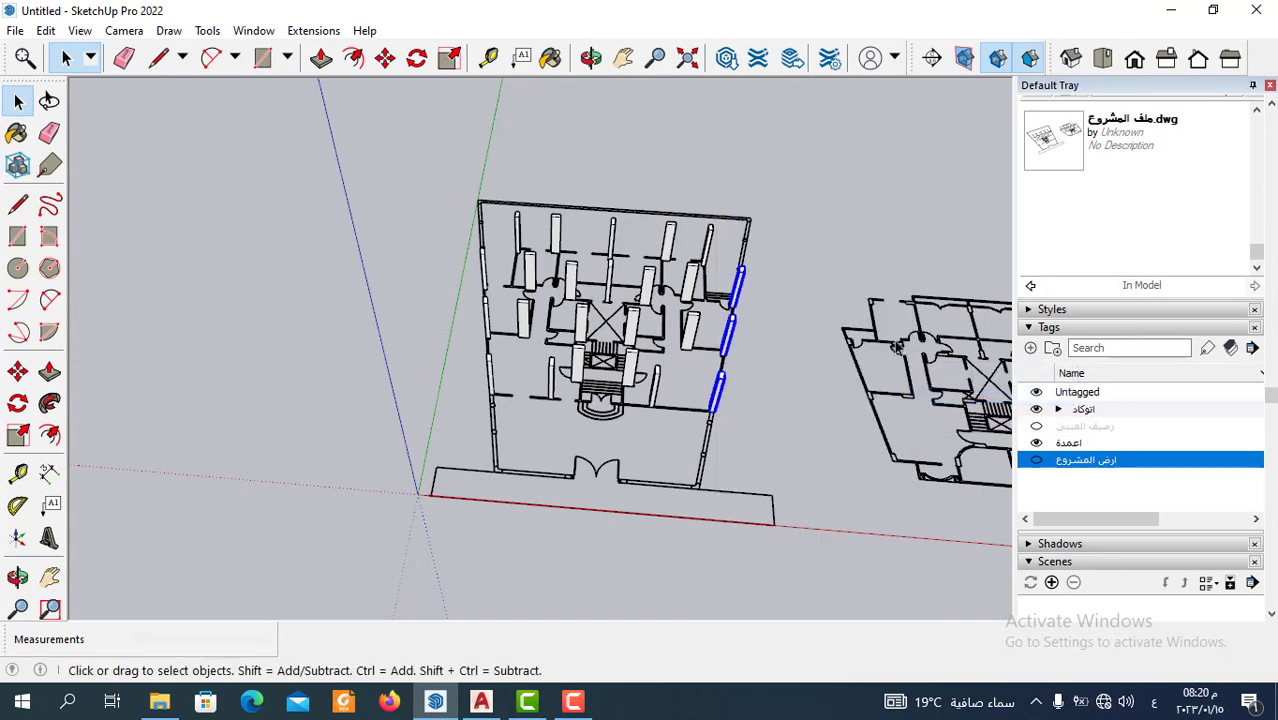
{"action": "scroll", "coordinate": [1140, 205], "scroll_direction": "down", "scroll_amount": 2}
{"action": "scroll", "coordinate": [1140, 205], "scroll_direction": "down", "scroll_amount": 2}
{"action": "scroll", "coordinate": [1136, 166], "scroll_direction": "down", "scroll_amount": 2}
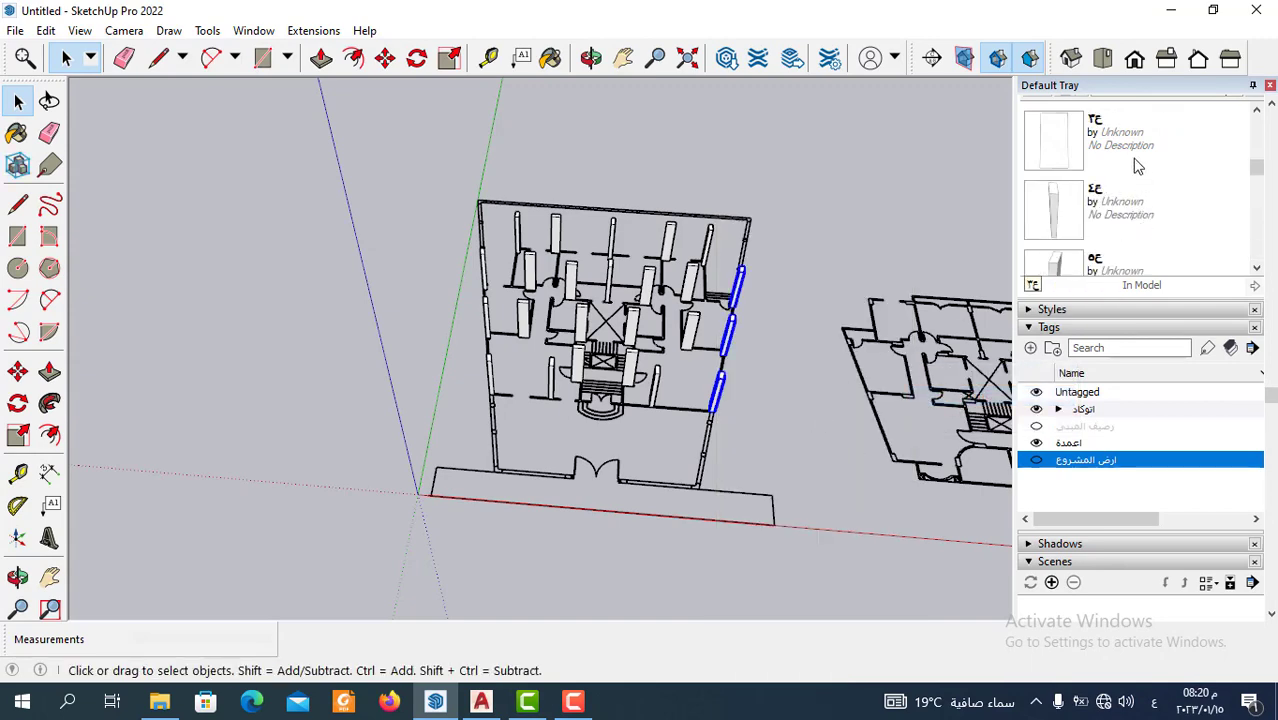
{"action": "scroll", "coordinate": [1136, 166], "scroll_direction": "up", "scroll_amount": 3}
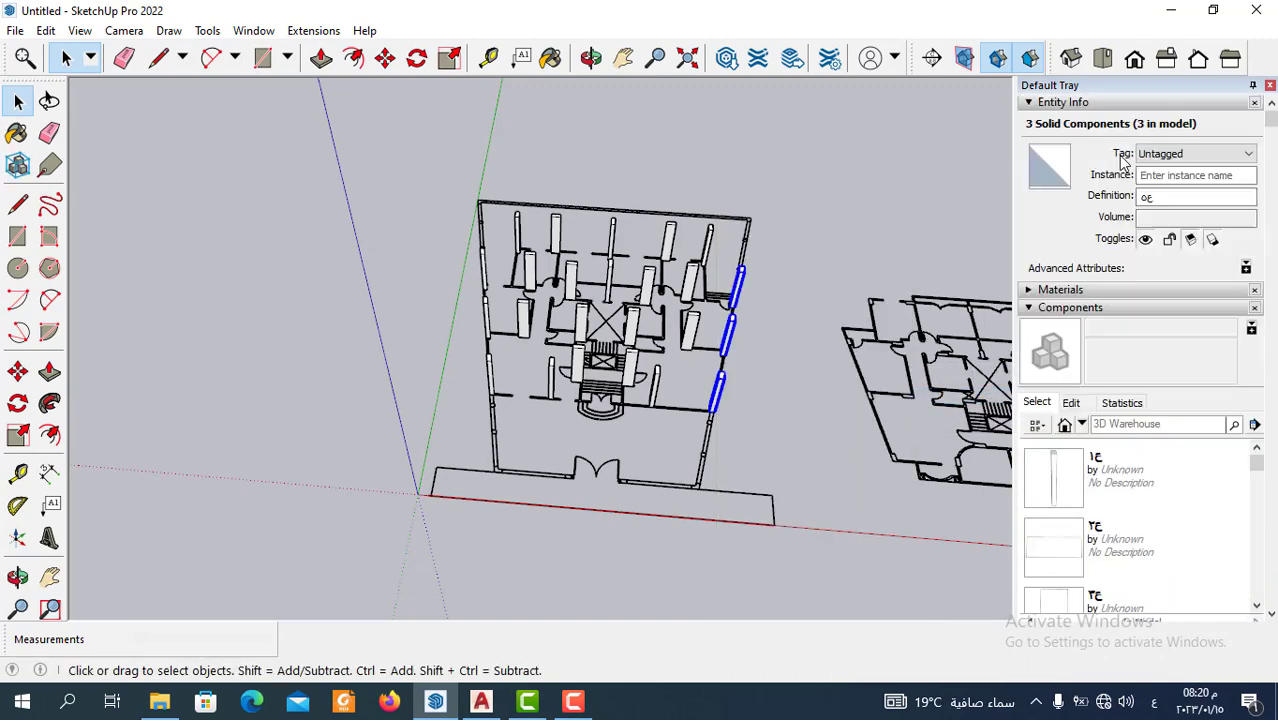
{"action": "left_click", "coordinate": [1032, 312]}
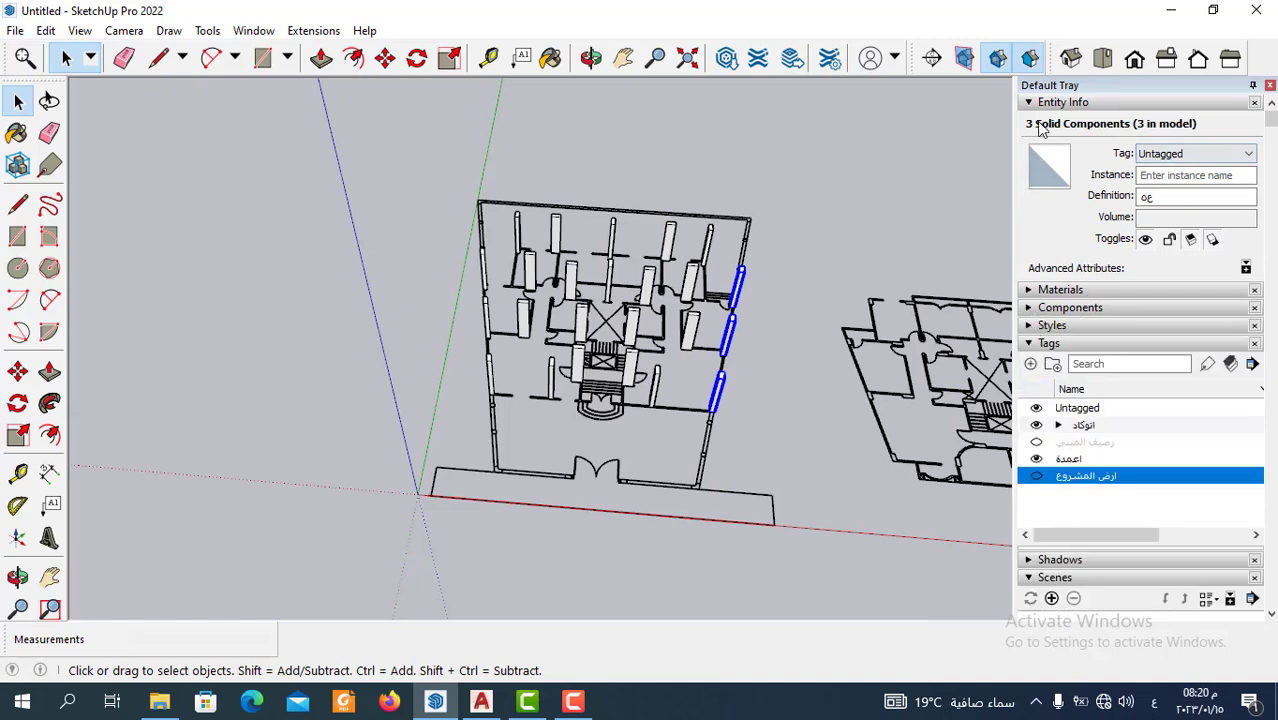
{"action": "left_click", "coordinate": [1240, 158]}
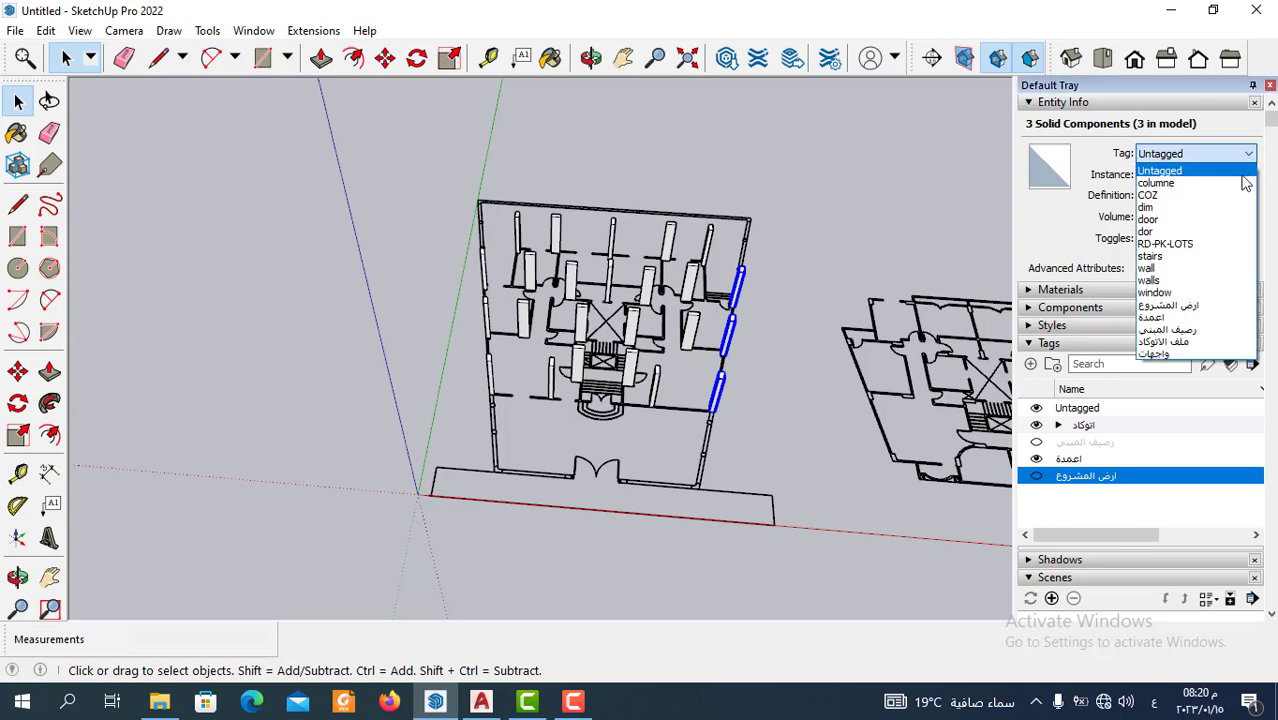
{"action": "left_click", "coordinate": [1160, 317]}
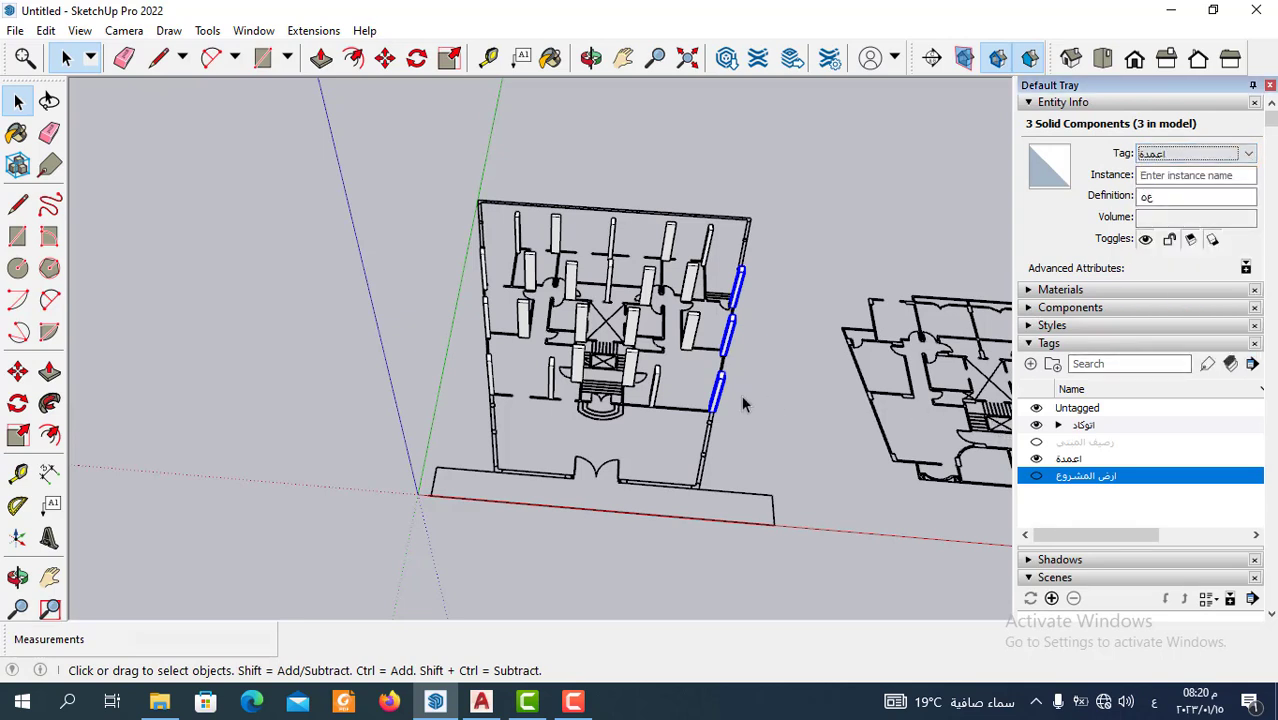
{"action": "key", "text": "Delete"}
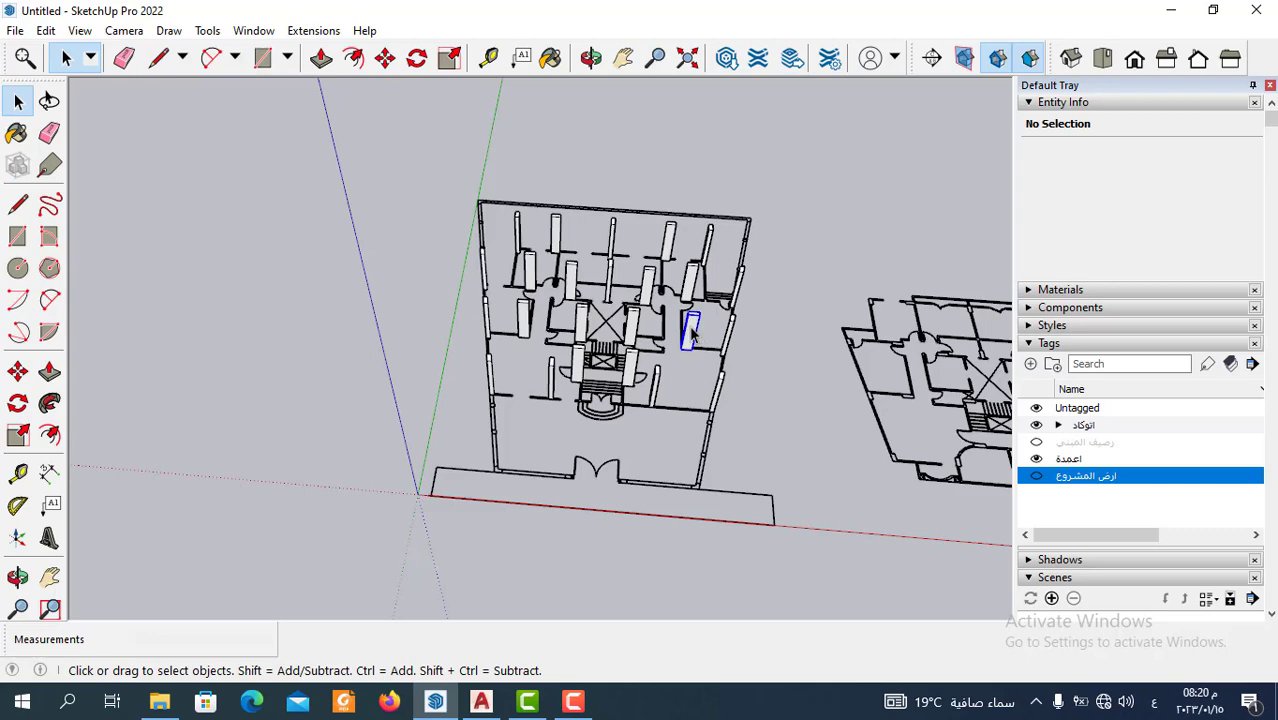
Window-select all 24 columns across the plan and set their tag to اعمدة.
{"action": "left_click", "coordinate": [692, 334]}
{"action": "mouse_move", "coordinate": [443, 141]}
{"action": "left_mouse_down"}
{"action": "mouse_move", "coordinate": [782, 447]}
{"action": "mouse_move", "coordinate": [722, 460]}
{"action": "left_mouse_up"}
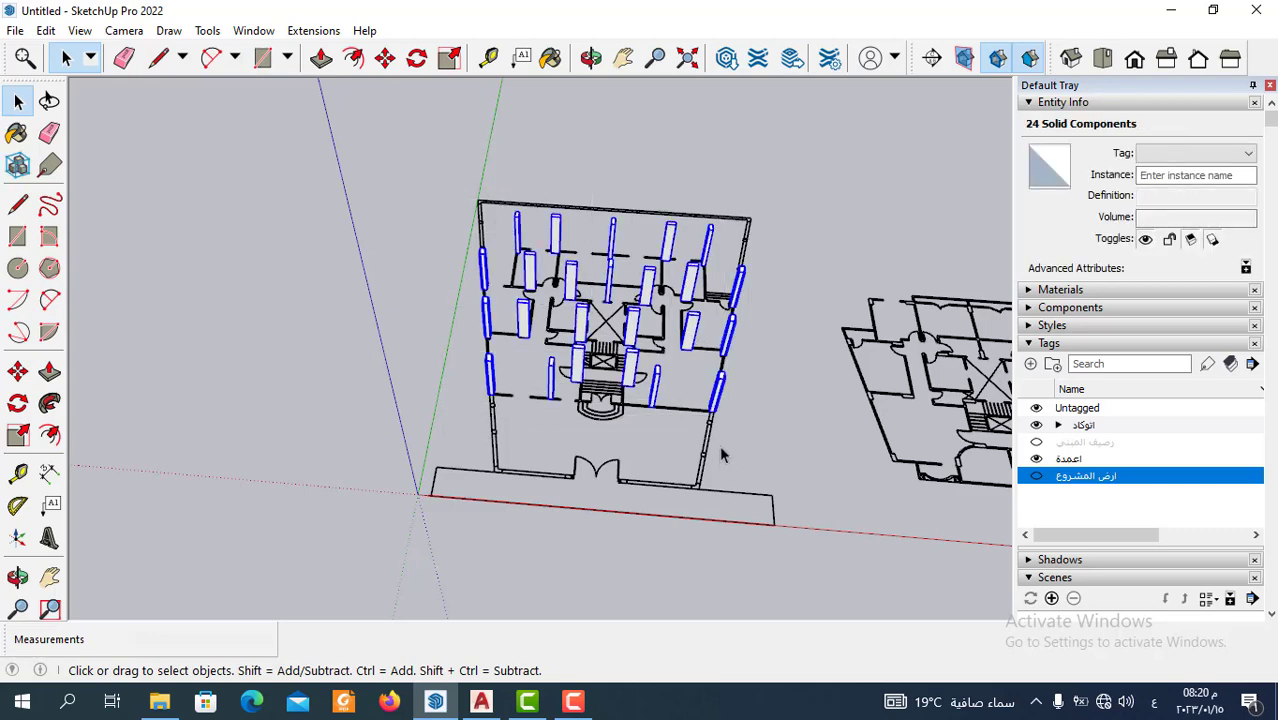
{"action": "mouse_move", "coordinate": [719, 445]}
{"action": "middle_mouse_down"}
{"action": "mouse_move", "coordinate": [755, 446]}
{"action": "mouse_move", "coordinate": [668, 320]}
{"action": "middle_mouse_up"}
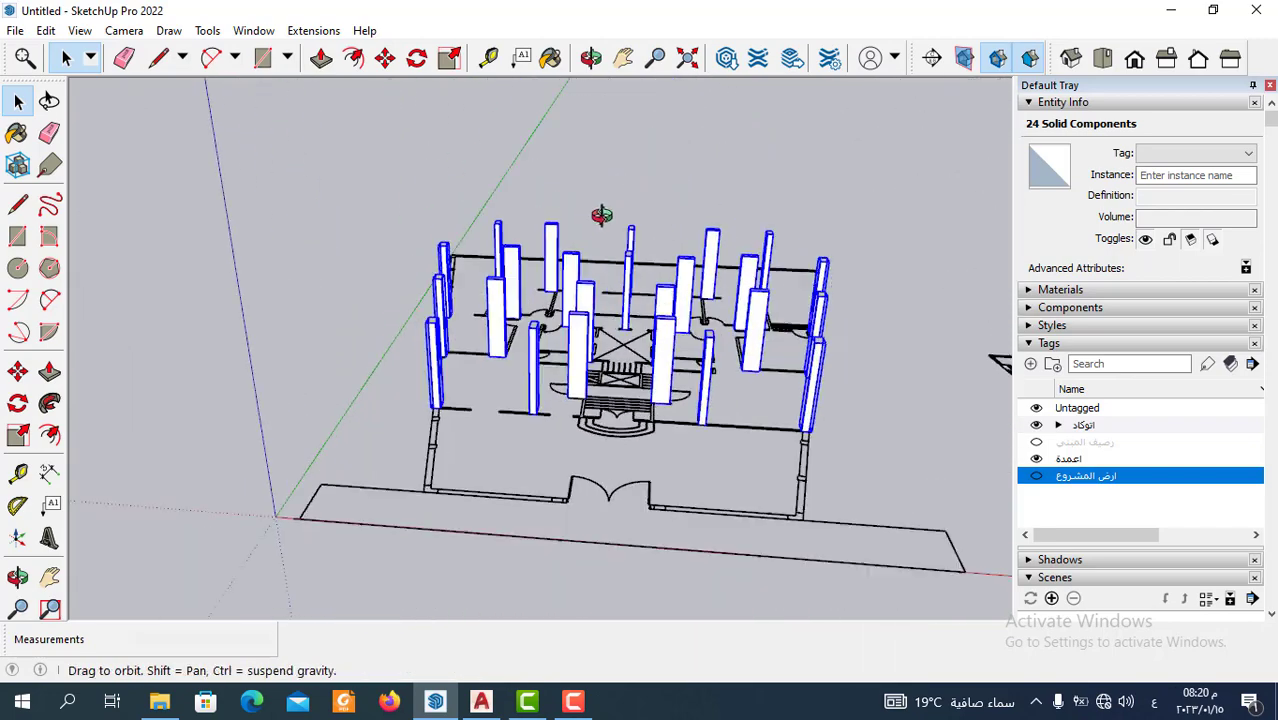
{"action": "scroll", "coordinate": [668, 320], "scroll_direction": "down", "scroll_amount": 3}
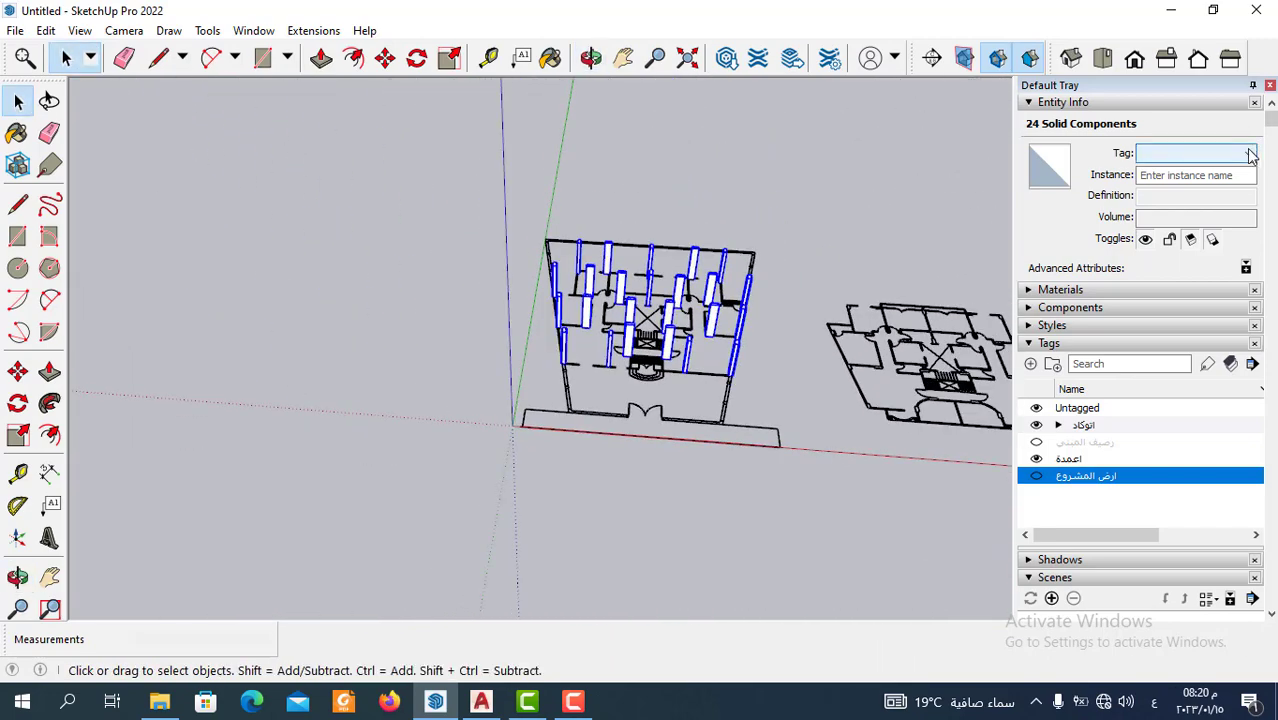
{"action": "left_click", "coordinate": [1195, 153]}
{"action": "left_click", "coordinate": [1165, 317]}
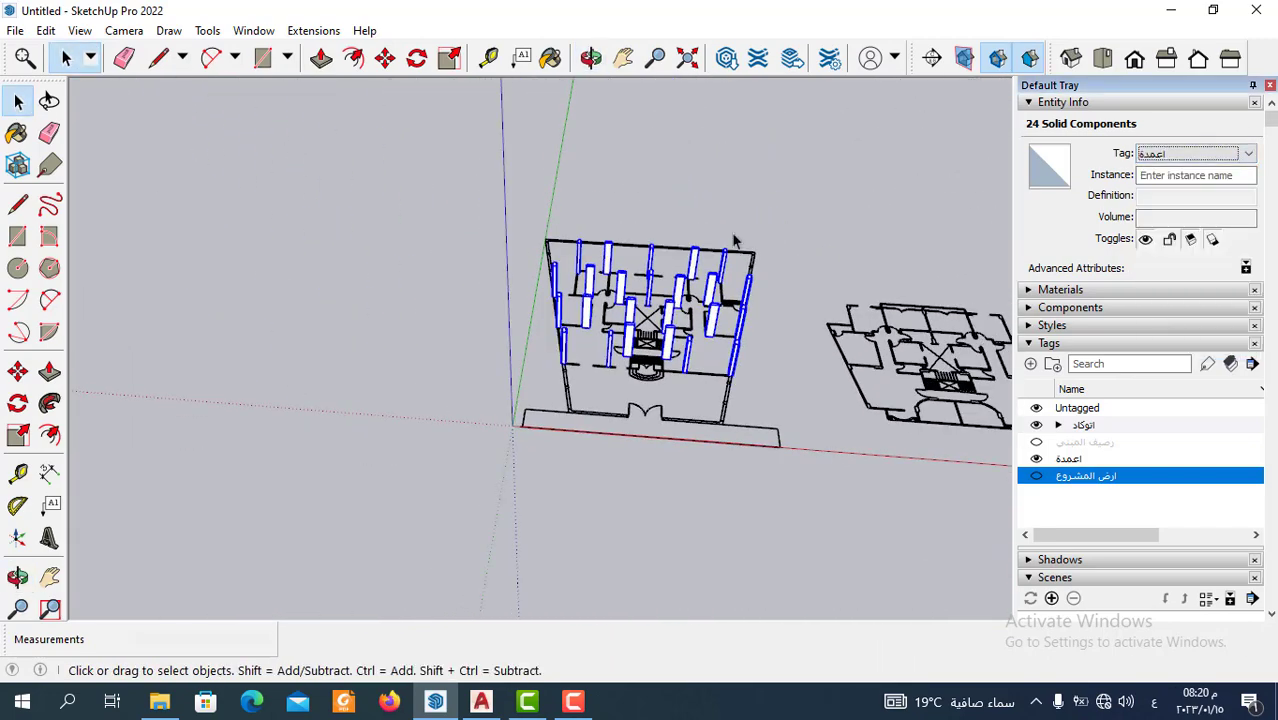
{"action": "scroll", "coordinate": [734, 243], "scroll_direction": "down", "scroll_amount": 2}
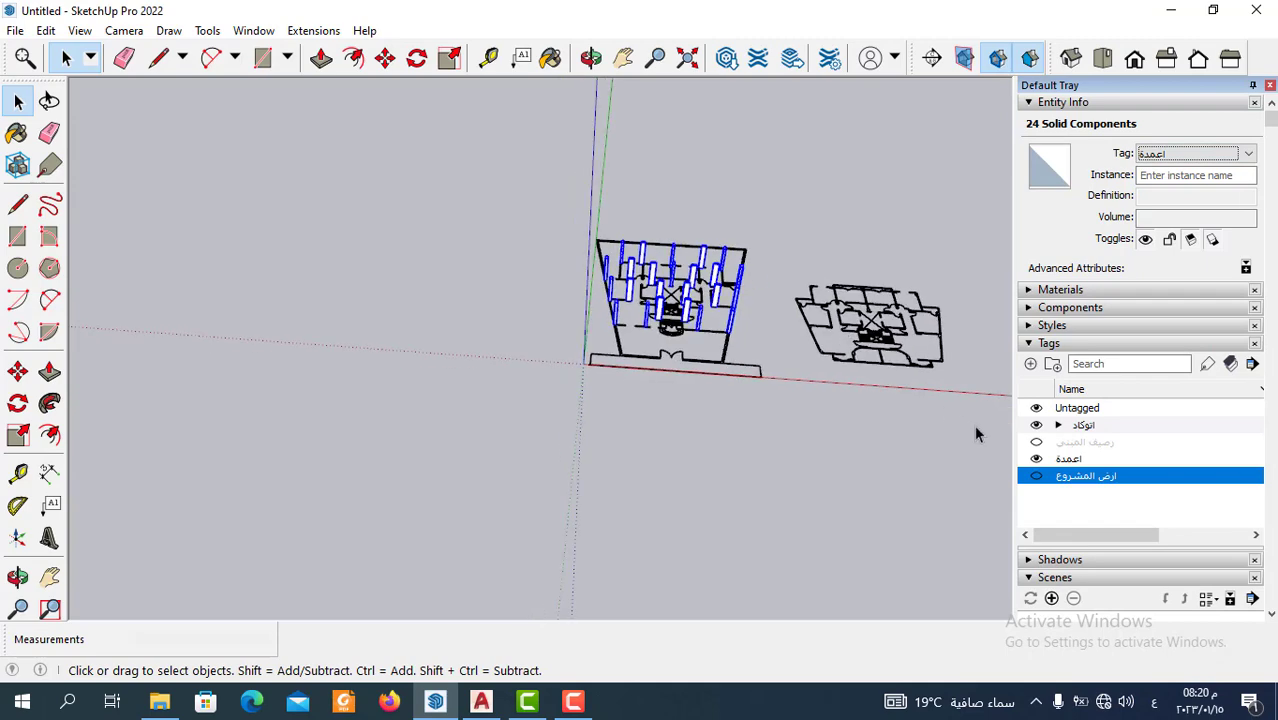
Set the اعمدة tag as the active tag in the Tags panel.
{"action": "left_click", "coordinate": [1036, 462]}
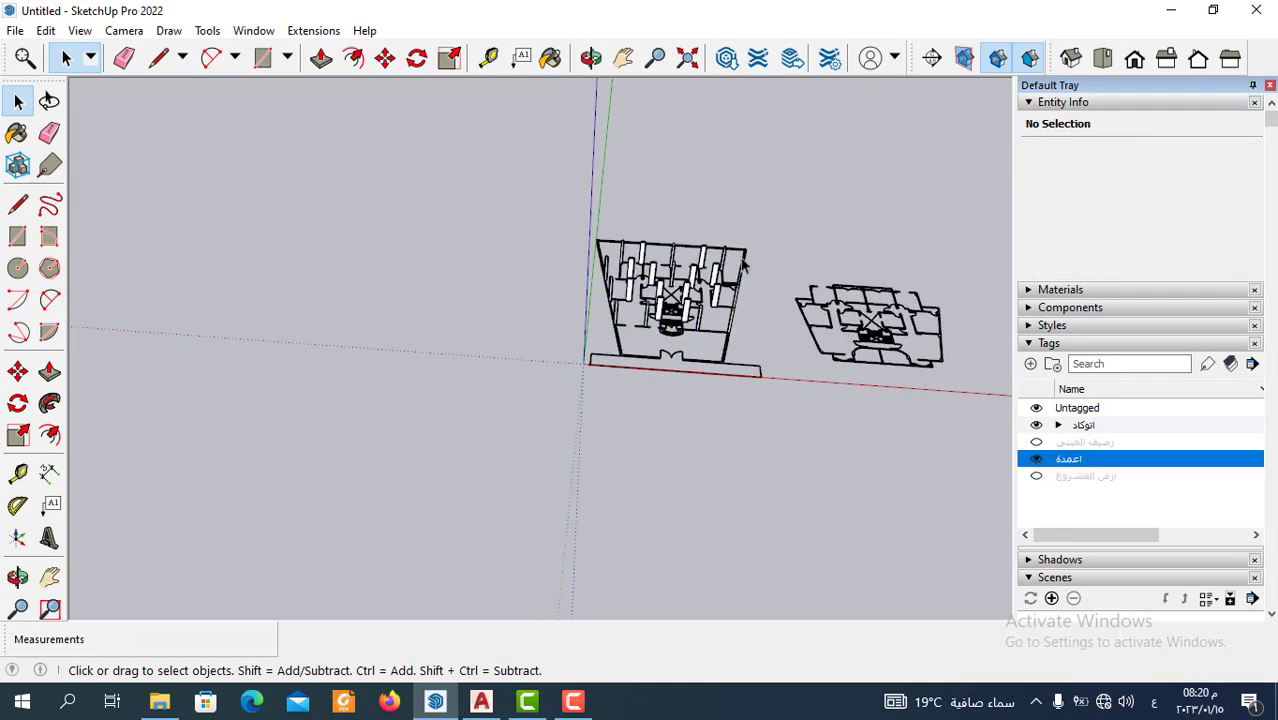
{"action": "scroll", "coordinate": [745, 270], "scroll_direction": "up", "scroll_amount": 3}
{"action": "scroll", "coordinate": [753, 285], "scroll_direction": "up", "scroll_amount": 3}
Switch to the front view, tilt the camera slightly, and zoom in on the 4 m columns.
{"action": "key", "text": "f"}
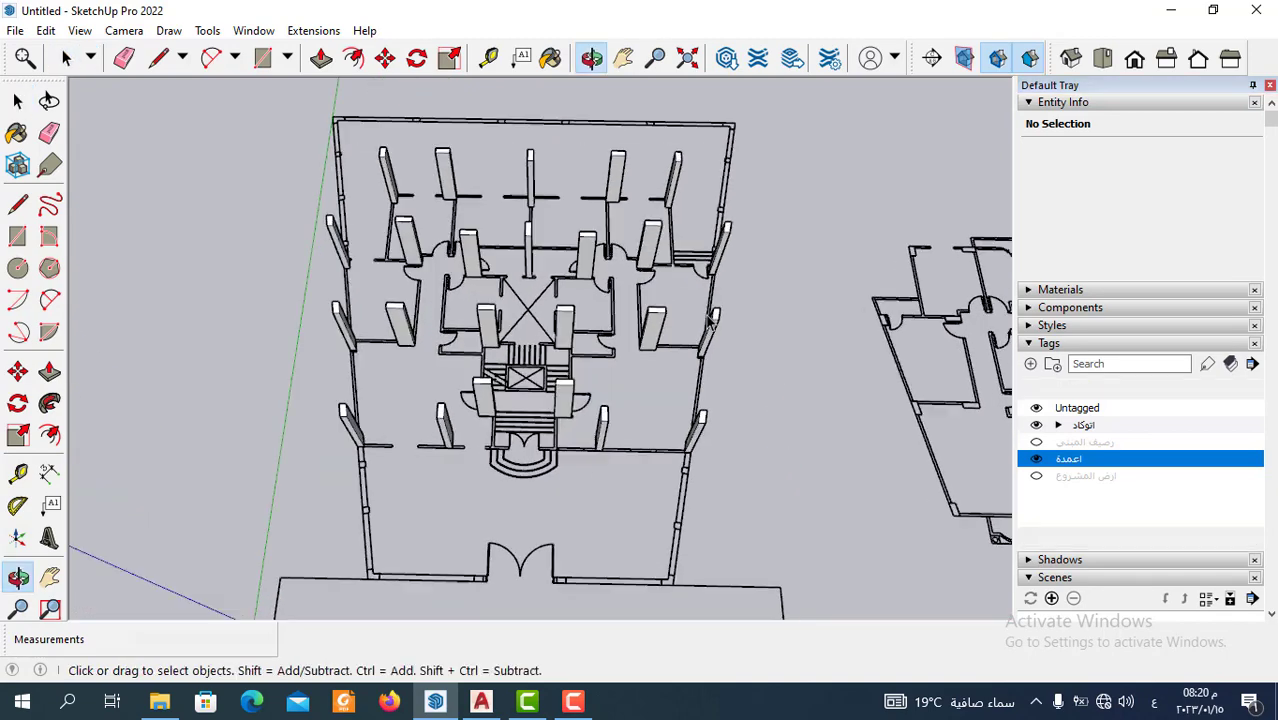
{"action": "middle_click_drag", "start_coordinate": [751, 386], "coordinate": [753, 423]}
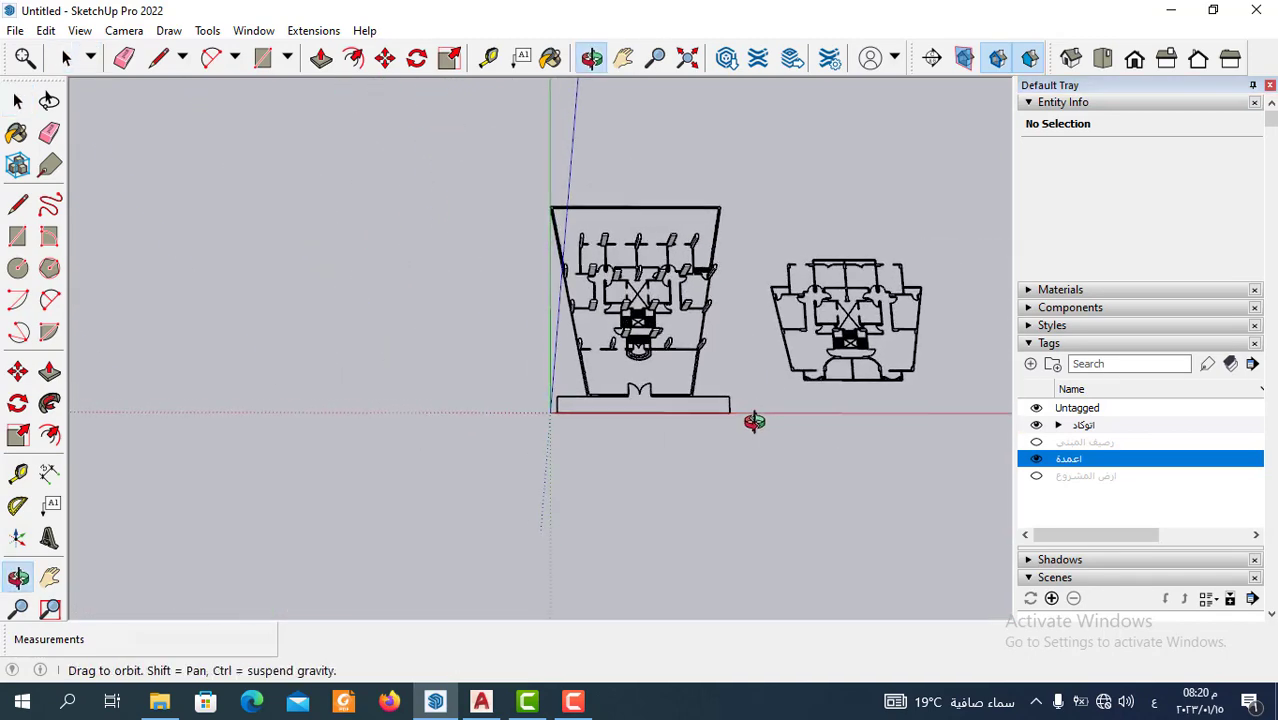
{"action": "scroll", "coordinate": [740, 330], "scroll_direction": "up", "scroll_amount": 1}
{"action": "scroll", "coordinate": [738, 322], "scroll_direction": "up", "scroll_amount": 1}
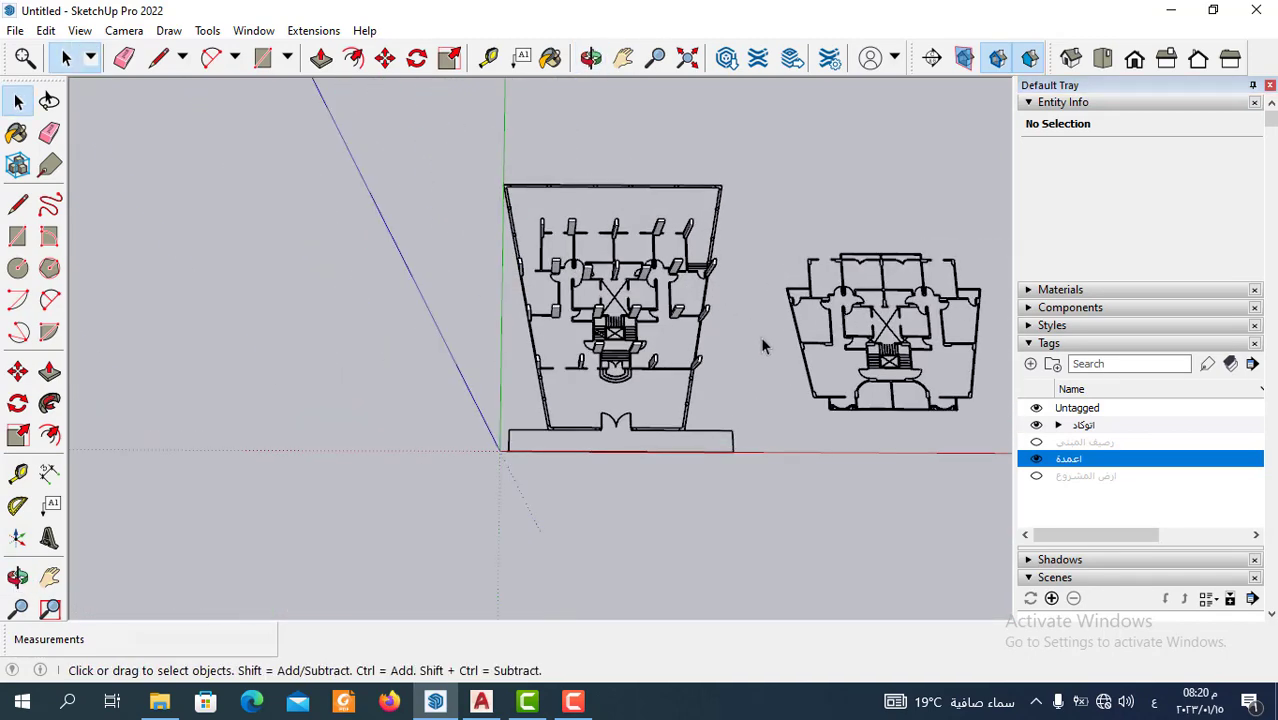
{"action": "scroll", "coordinate": [630, 340], "scroll_direction": "up", "scroll_amount": 1}
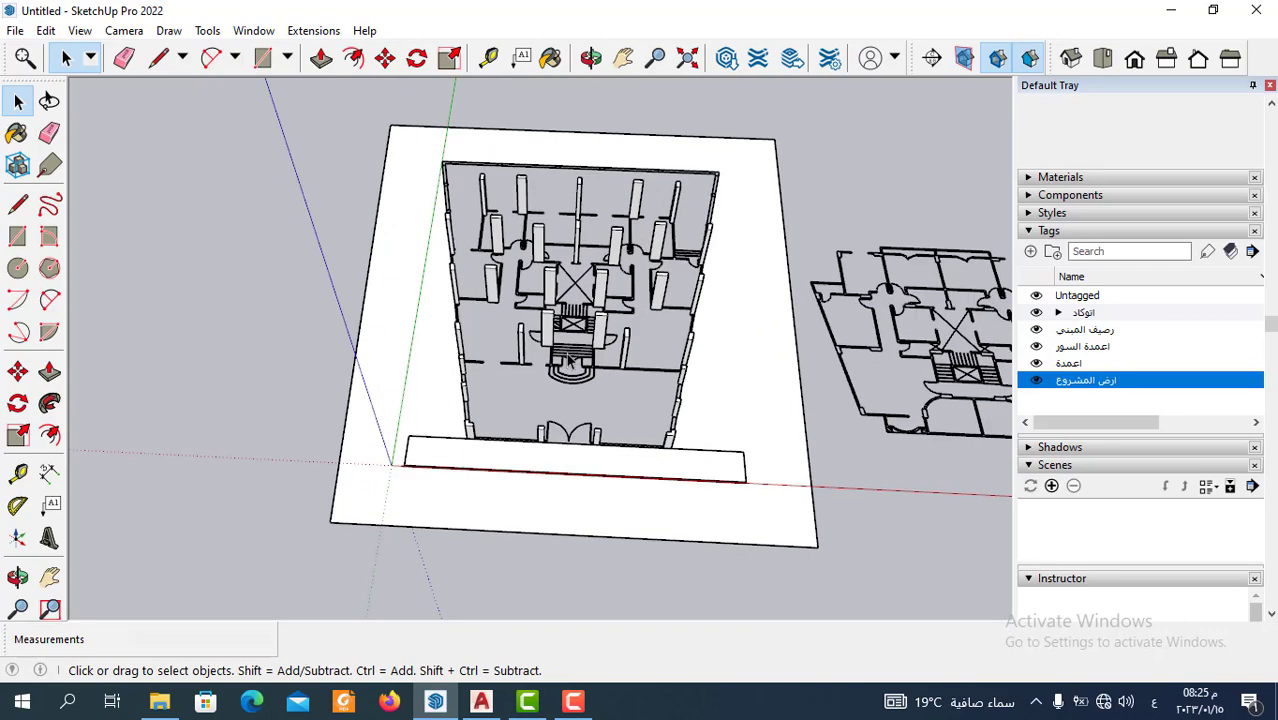
{"action": "scroll", "coordinate": [600, 355], "scroll_direction": "up", "scroll_amount": 1}
{"action": "scroll", "coordinate": [566, 360], "scroll_direction": "up", "scroll_amount": 1}
{"action": "scroll", "coordinate": [566, 377], "scroll_direction": "up", "scroll_amount": 1}
{"action": "middle_click_drag", "start_coordinate": [566, 377], "coordinate": [630, 405]}
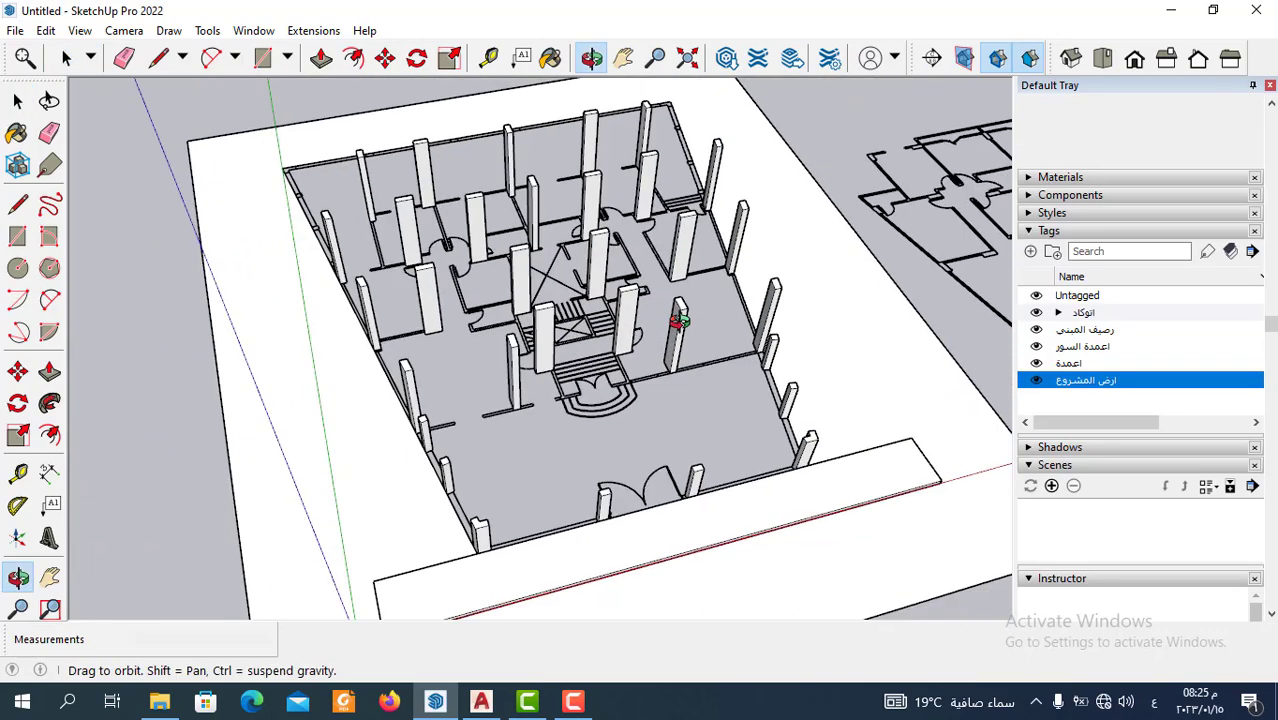